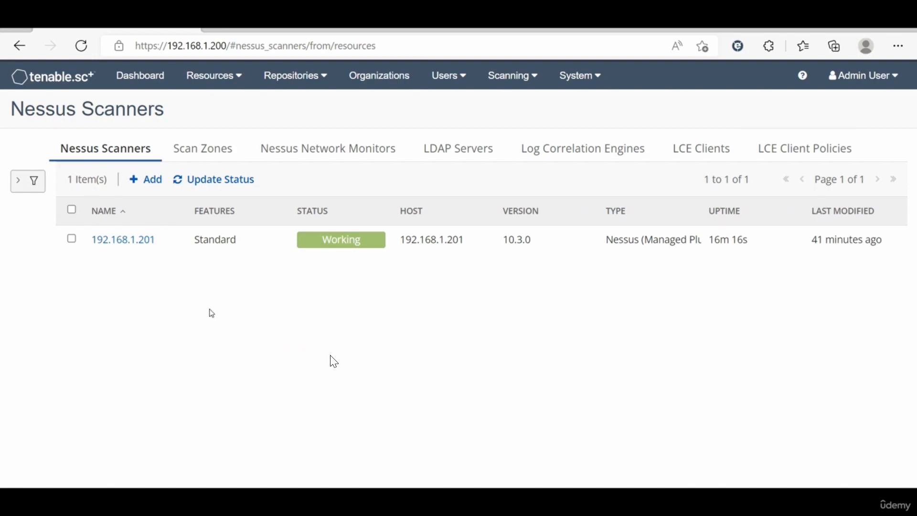
Step: Look through the Add Nessus Scanner form and cancel it without saving
{"action": "left_click", "coordinate": [148, 184]}
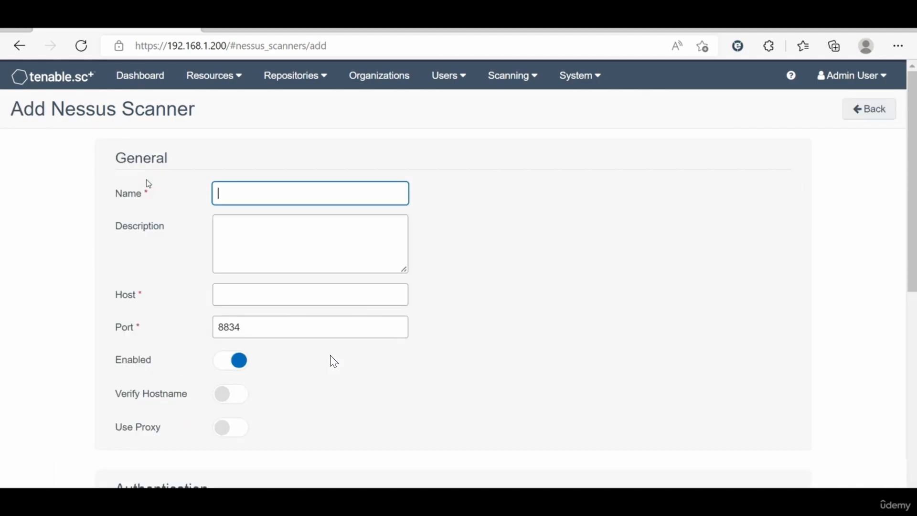
{"action": "scroll", "coordinate": [334, 362], "scroll_direction": "down", "scroll_amount": 5}
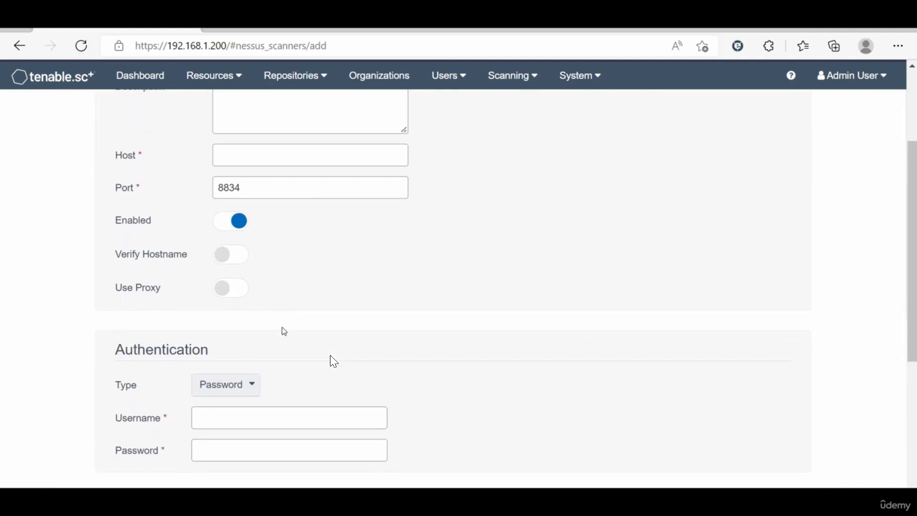
{"action": "scroll", "coordinate": [334, 362], "scroll_direction": "down", "scroll_amount": 3}
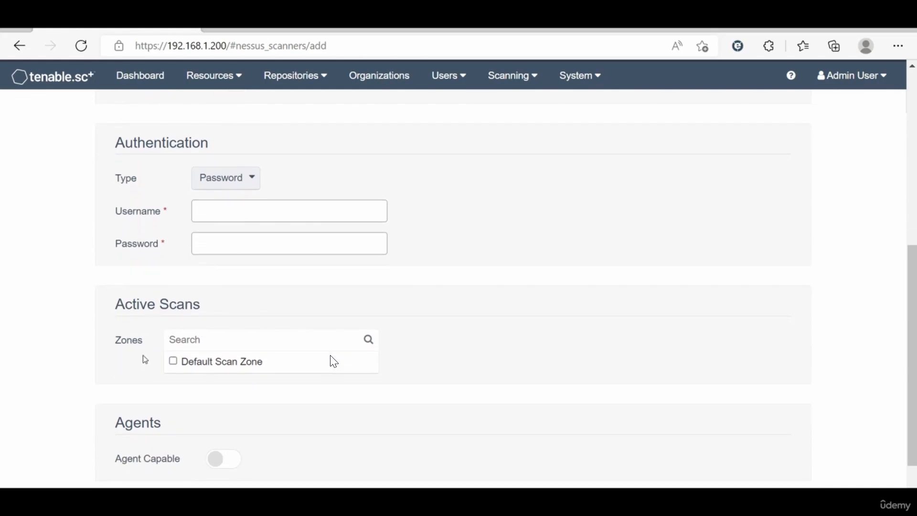
{"action": "scroll", "coordinate": [143, 339], "scroll_direction": "down", "scroll_amount": 2}
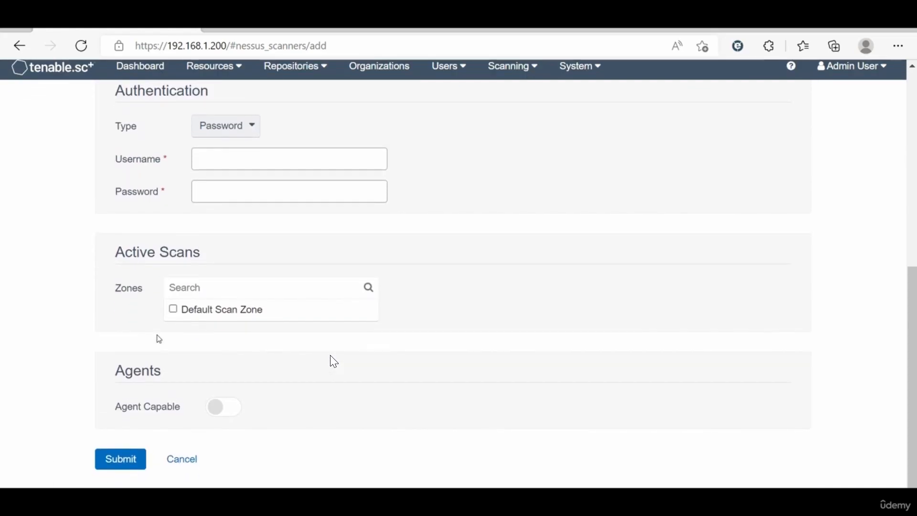
{"action": "left_click", "coordinate": [177, 466]}
{"action": "left_click", "coordinate": [205, 308]}
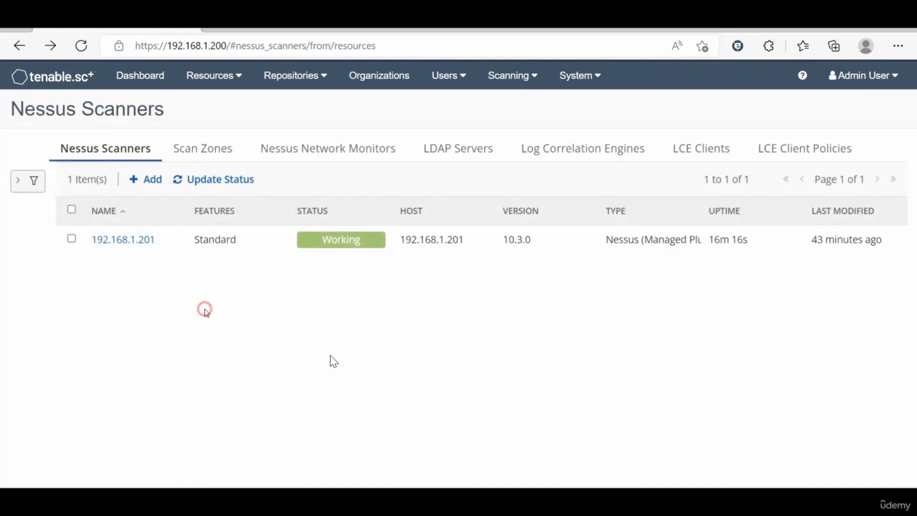
Step: On Scan Zones, inspect Default Scan Zone's settings twice, cancelling each time without changes
{"action": "left_click", "coordinate": [182, 152]}
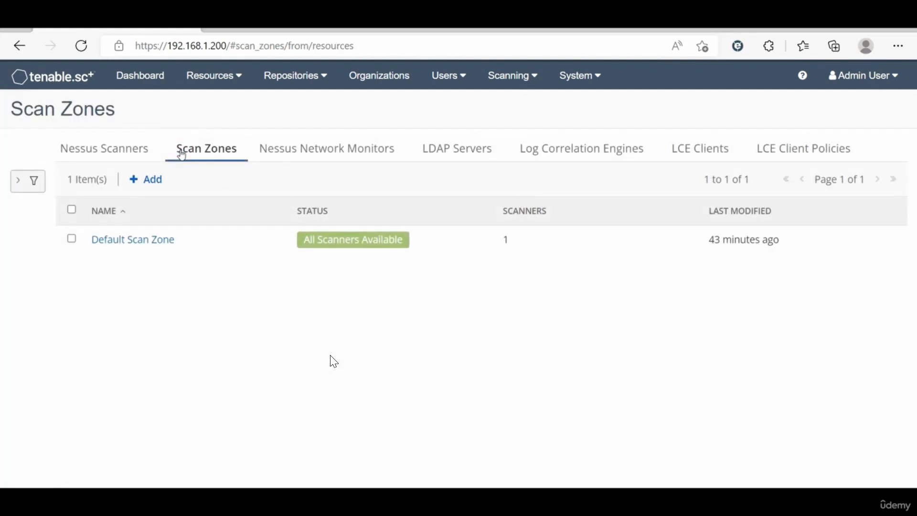
{"action": "left_click", "coordinate": [146, 240]}
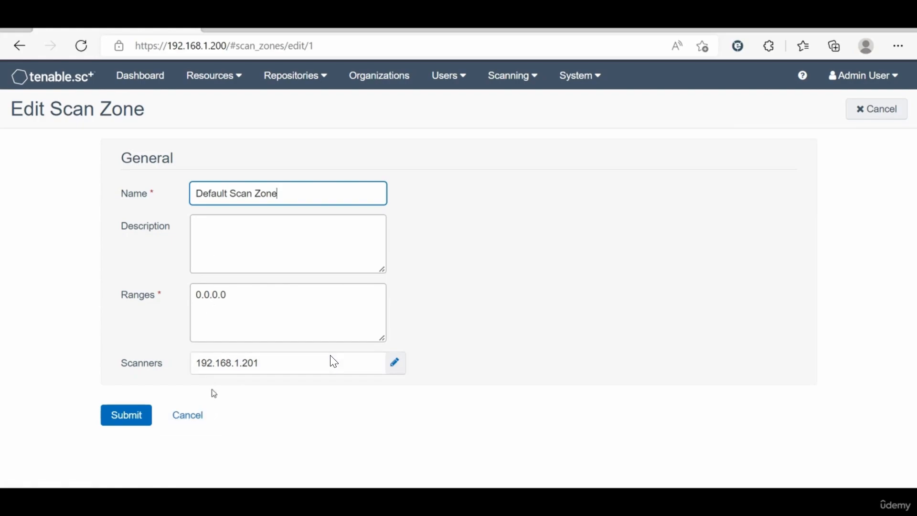
{"action": "left_click", "coordinate": [196, 415]}
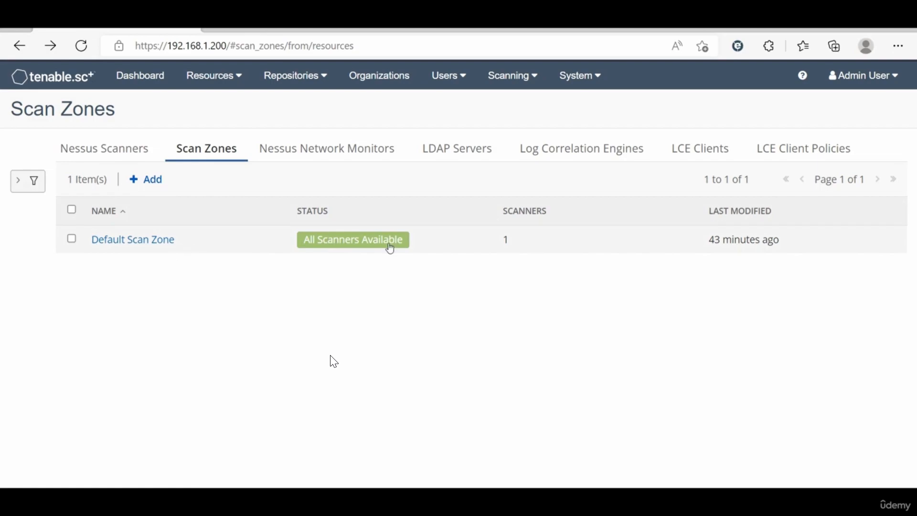
{"action": "left_click", "coordinate": [506, 242]}
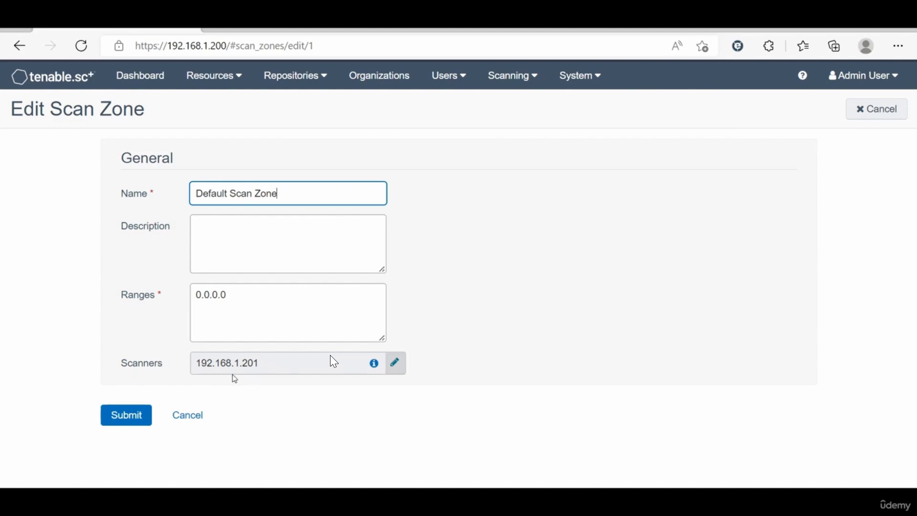
{"action": "left_click", "coordinate": [187, 415]}
{"action": "left_click", "coordinate": [232, 300]}
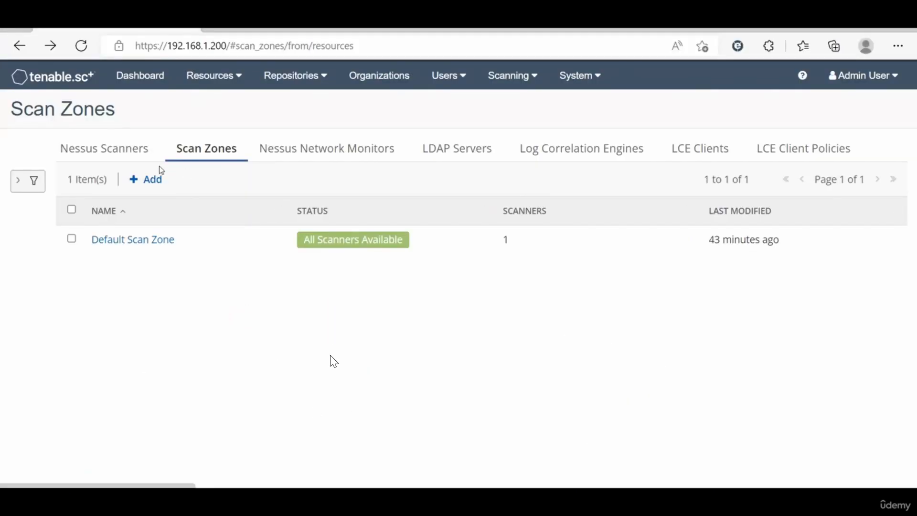
Step: Create scan zone 1st-Zone with range 10.10.1.0/24 and description DataCeneter, after discarding a false start
{"action": "left_click", "coordinate": [151, 179]}
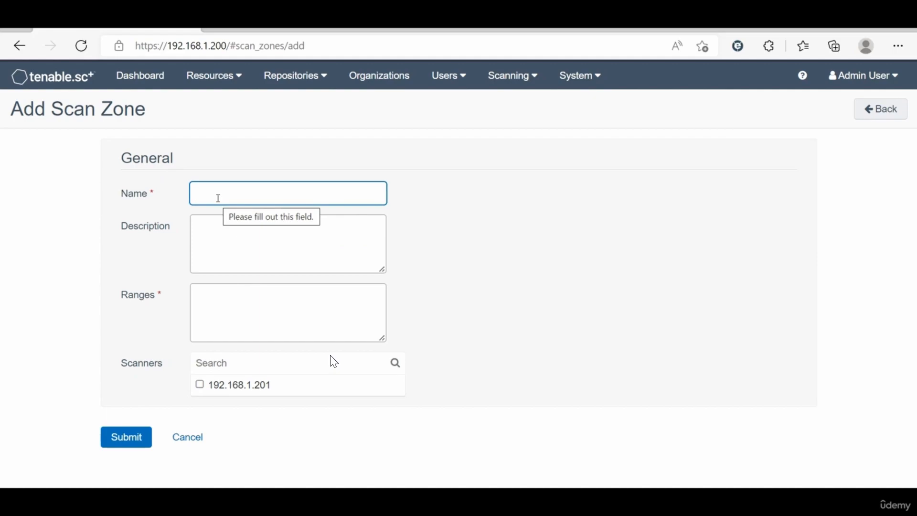
{"action": "type", "text": "1"}
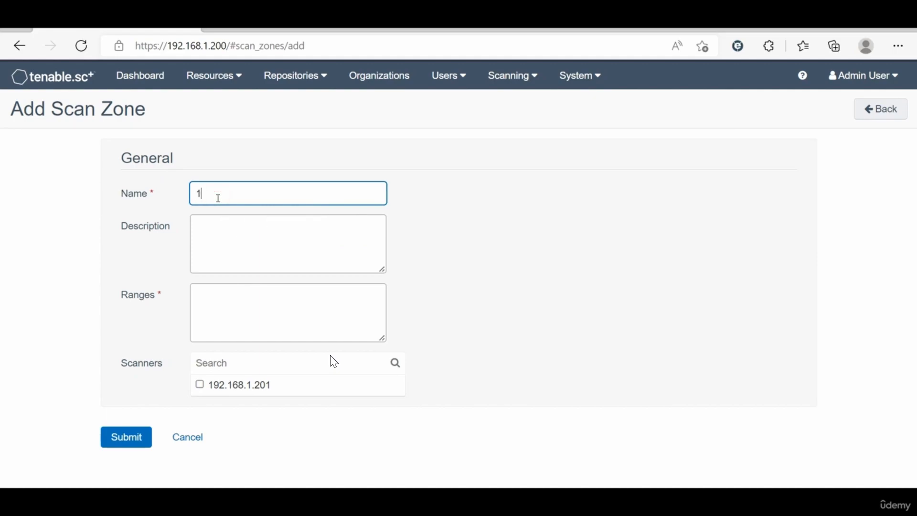
{"action": "left_click", "coordinate": [187, 437]}
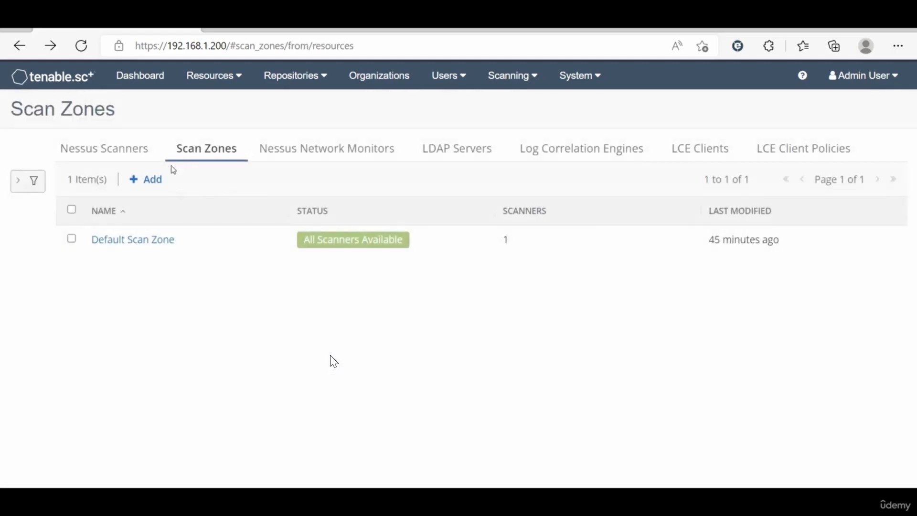
{"action": "left_click", "coordinate": [146, 180]}
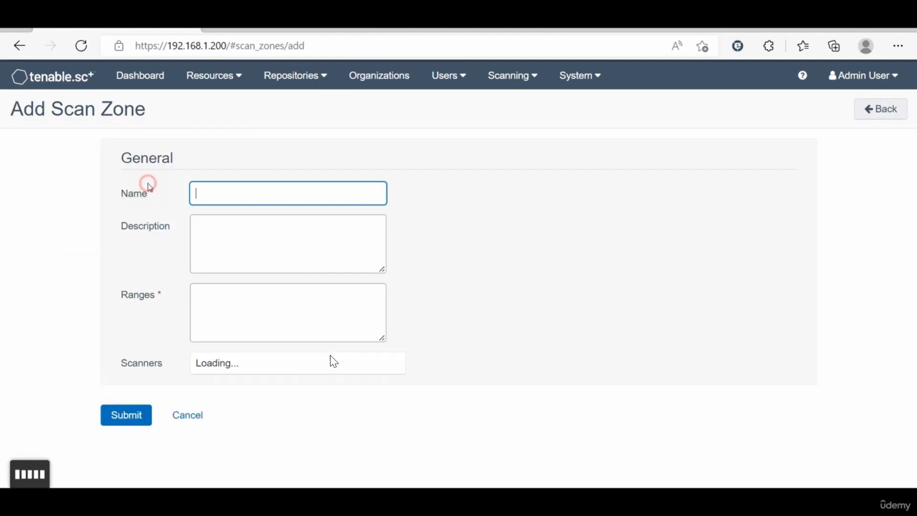
{"action": "type", "text": "1"}
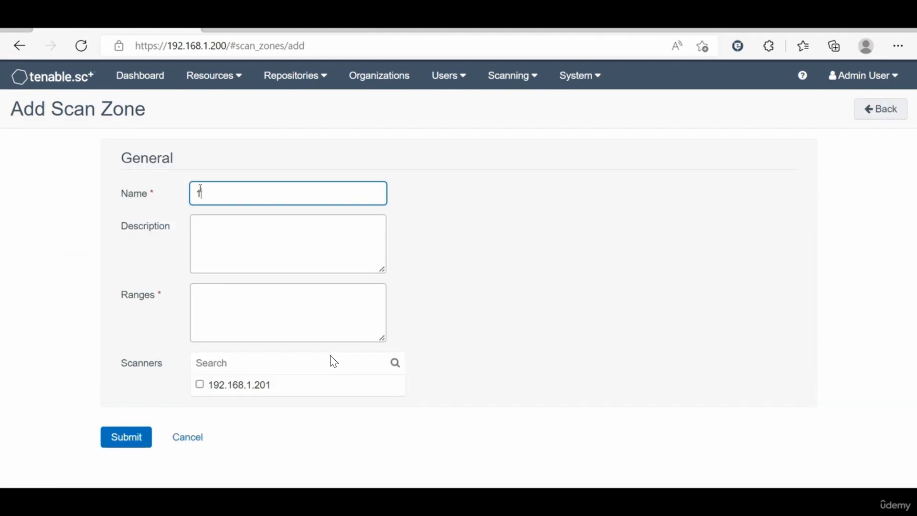
{"action": "type", "text": "st-Zone"}
{"action": "left_click_drag", "start_coordinate": [253, 190], "coordinate": [185, 196]}
{"action": "left_click", "coordinate": [230, 312]}
{"action": "type", "text": "10.10."}
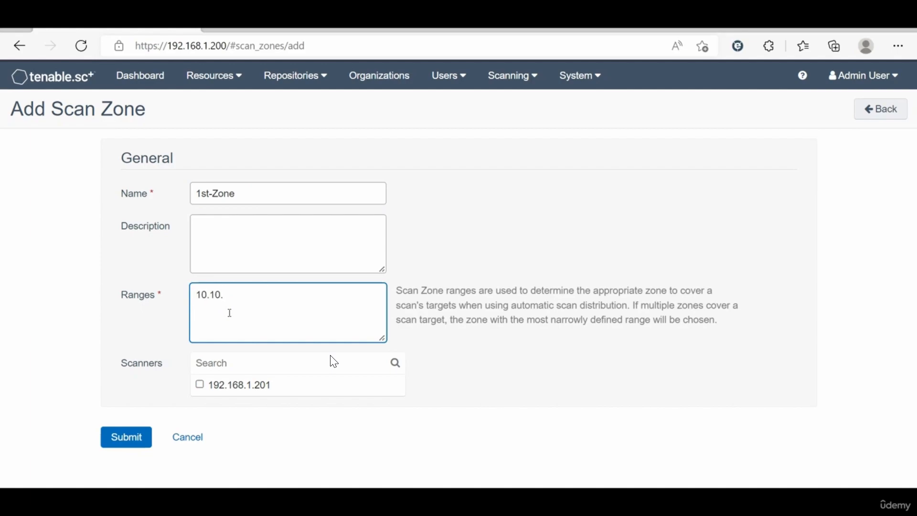
{"action": "type", "text": "1.1.0/24"}
{"action": "left_click", "coordinate": [217, 227]}
{"action": "type", "text": "DataCeneter"}
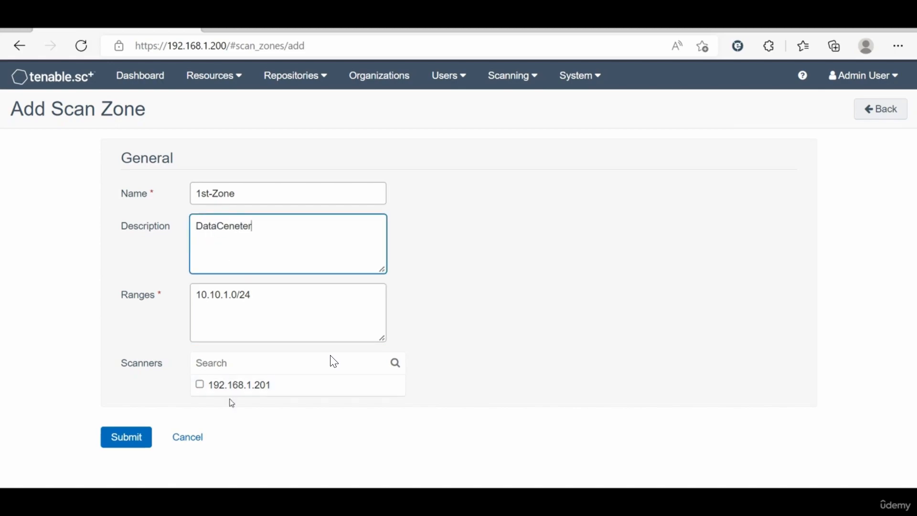
{"action": "left_click", "coordinate": [130, 437]}
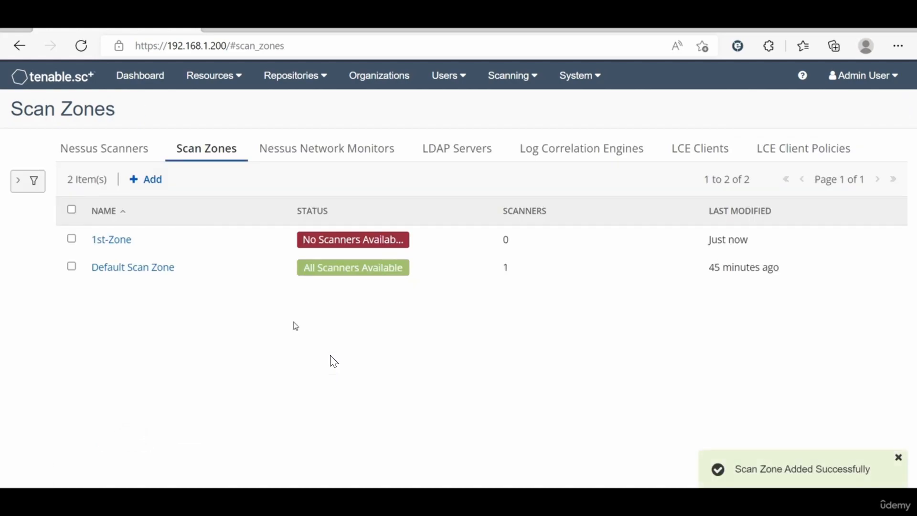
Step: Create scan zone 2st-Zone with description DMZ01 and range 192.168.2.0/24
{"action": "left_click", "coordinate": [143, 179]}
{"action": "type", "text": "1st-Zone"}
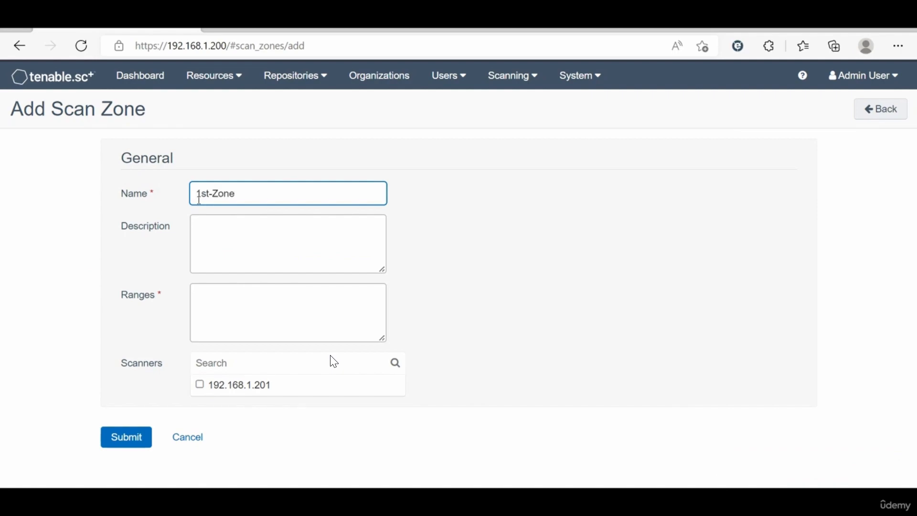
{"action": "left_click", "coordinate": [200, 195]}
{"action": "key", "text": "BackSpace"}
{"action": "type", "text": "2"}
{"action": "left_click", "coordinate": [209, 227]}
{"action": "type", "text": "Loca"}
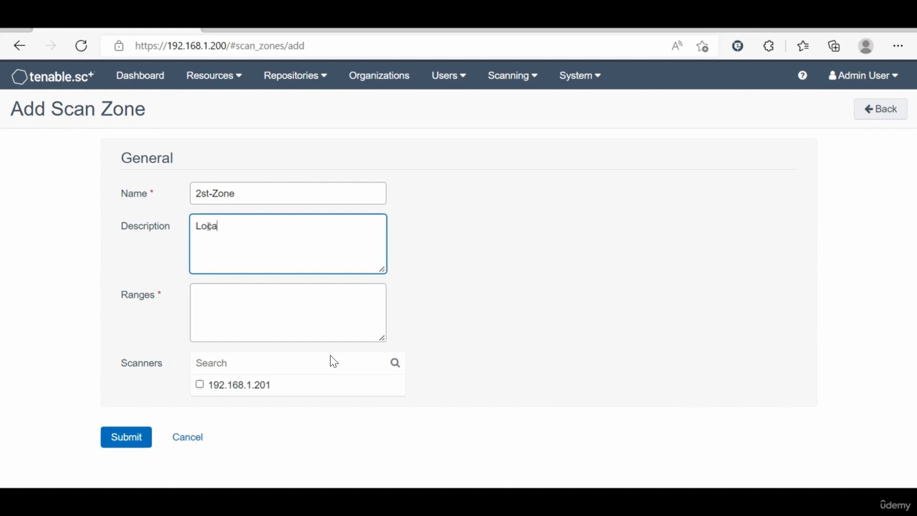
{"action": "key", "text": "BackSpace"}
{"action": "key", "text": "BackSpace"}
{"action": "key", "text": "BackSpace"}
{"action": "type", "text": "DMZ01"}
{"action": "left_click", "coordinate": [221, 300]}
{"action": "type", "text": "192.18"}
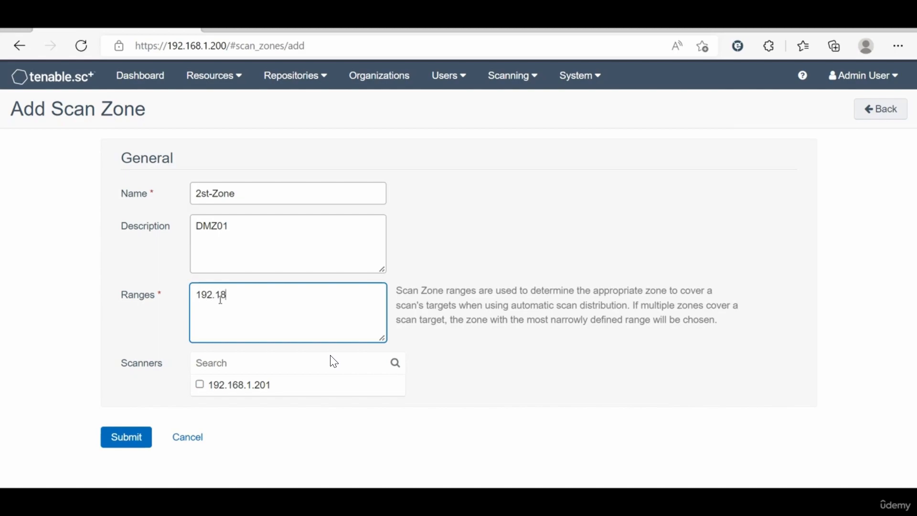
{"action": "type", "text": "68.2.0/24"}
{"action": "left_click", "coordinate": [127, 438]}
Step: Check the 2st-Zone and 1st-Zone settings, closing each without changes
{"action": "left_click", "coordinate": [137, 274]}
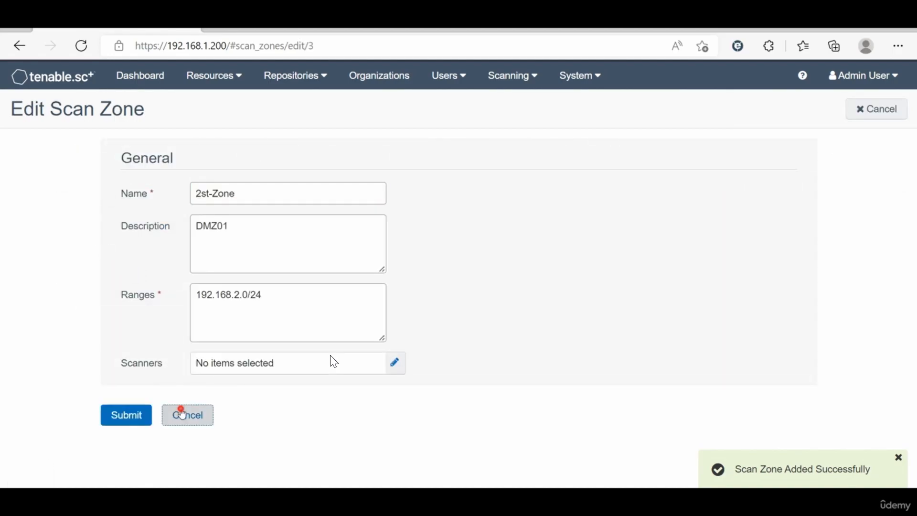
{"action": "left_click", "coordinate": [184, 413]}
{"action": "left_click", "coordinate": [136, 239]}
{"action": "left_click", "coordinate": [199, 424]}
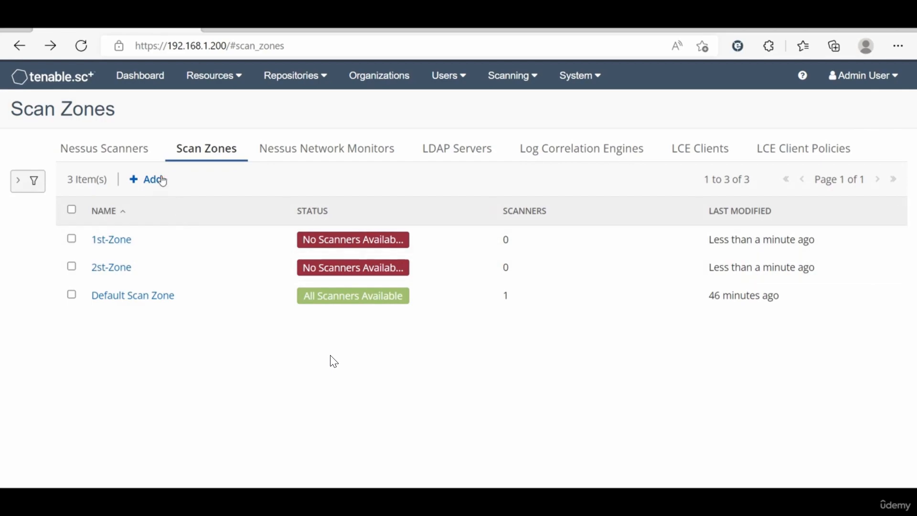
{"action": "left_click", "coordinate": [159, 181]}
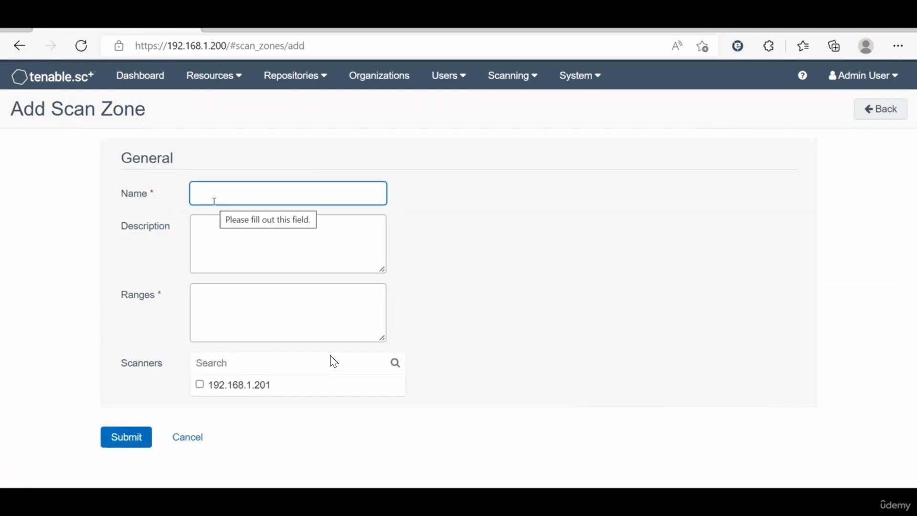
Step: Fill in scan zone 3st-Zone with description Users and range 10.10.3.0/24, and submit it
{"action": "left_click", "coordinate": [214, 201]}
{"action": "type", "text": "1st-Zone"}
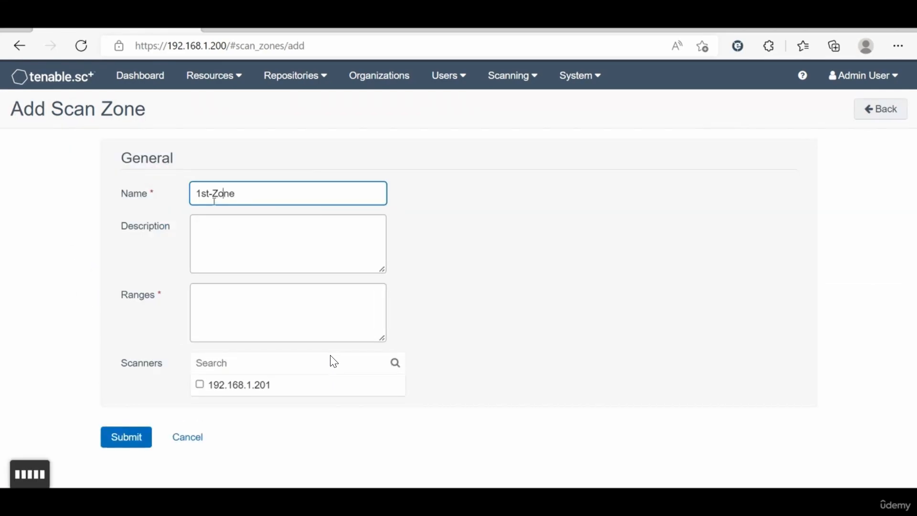
{"action": "key", "text": "BackSpace"}
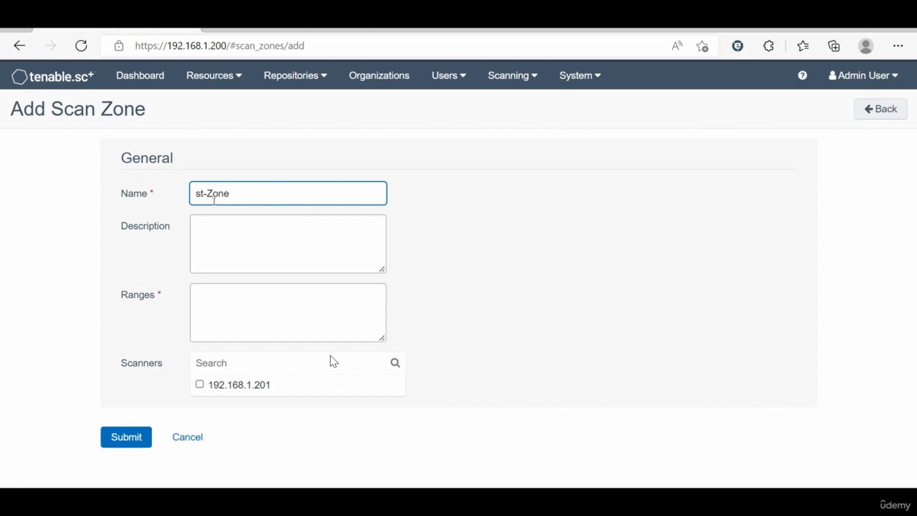
{"action": "type", "text": "3"}
{"action": "left_click", "coordinate": [216, 230]}
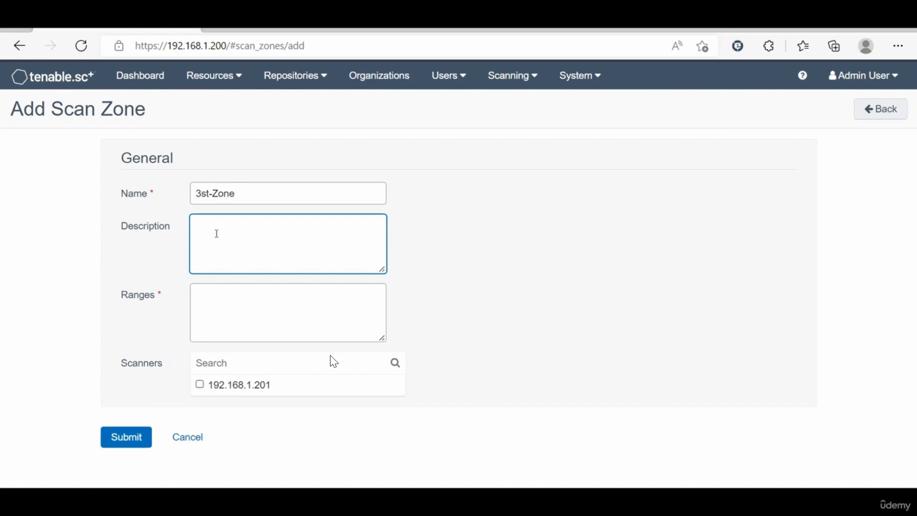
{"action": "type", "text": "Local"}
{"action": "key", "text": "BackSpace"}
{"action": "key", "text": "BackSpace"}
{"action": "key", "text": "BackSpace"}
{"action": "type", "text": "Users"}
{"action": "left_click", "coordinate": [214, 298]}
{"action": "type", "text": "10.10."}
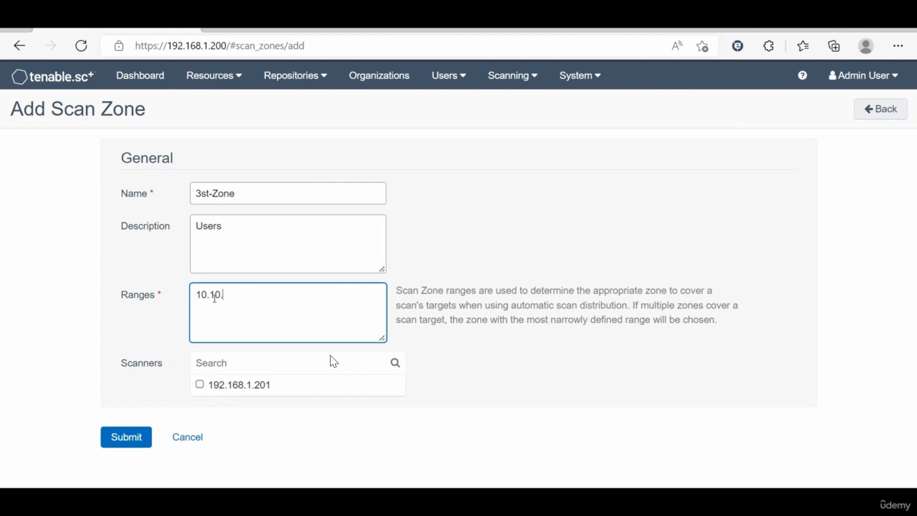
{"action": "type", "text": "3.0/24"}
{"action": "left_click", "coordinate": [140, 436]}
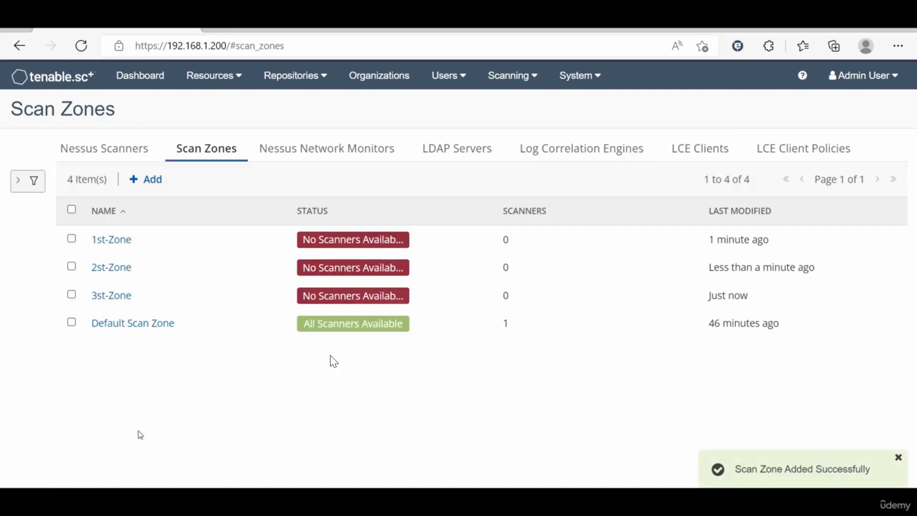
Step: Create scan zone 4st-Zone with description Branch01 and range 10.10.4.0/24
{"action": "left_click", "coordinate": [147, 180]}
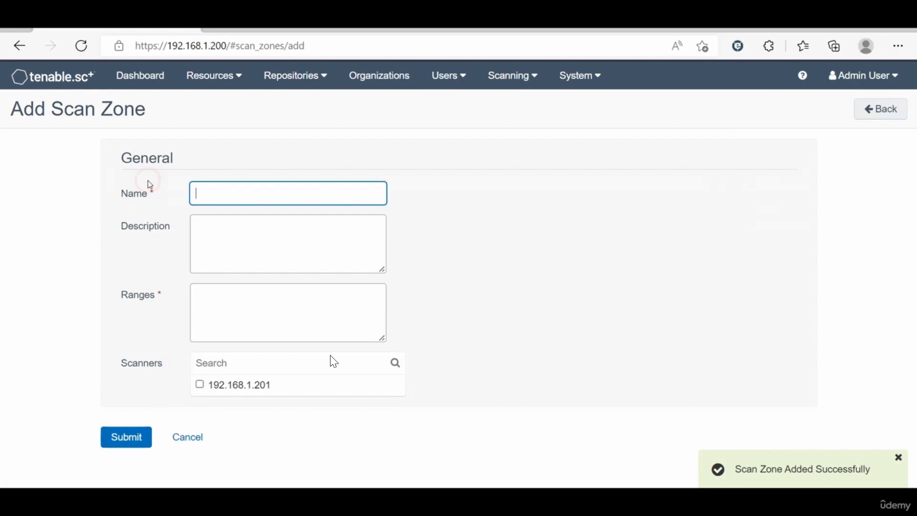
{"action": "left_click", "coordinate": [205, 195]}
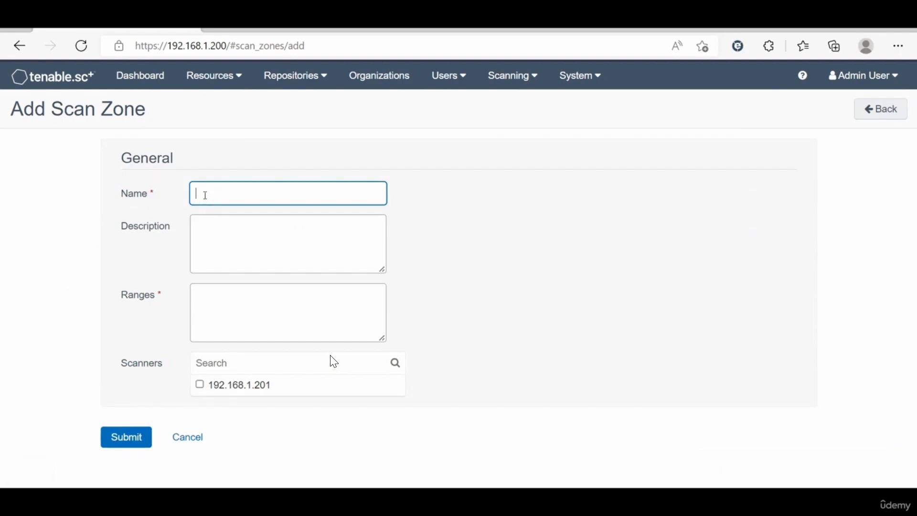
{"action": "type", "text": "1st-Zone"}
{"action": "key", "text": "BackSpace"}
{"action": "type", "text": "4"}
{"action": "left_click", "coordinate": [239, 249]}
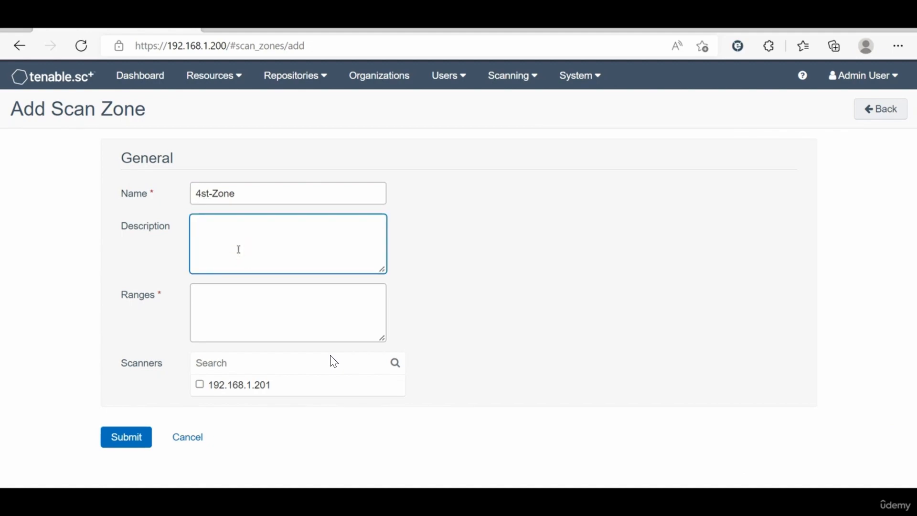
{"action": "type", "text": "Branch01"}
{"action": "left_click", "coordinate": [240, 317]}
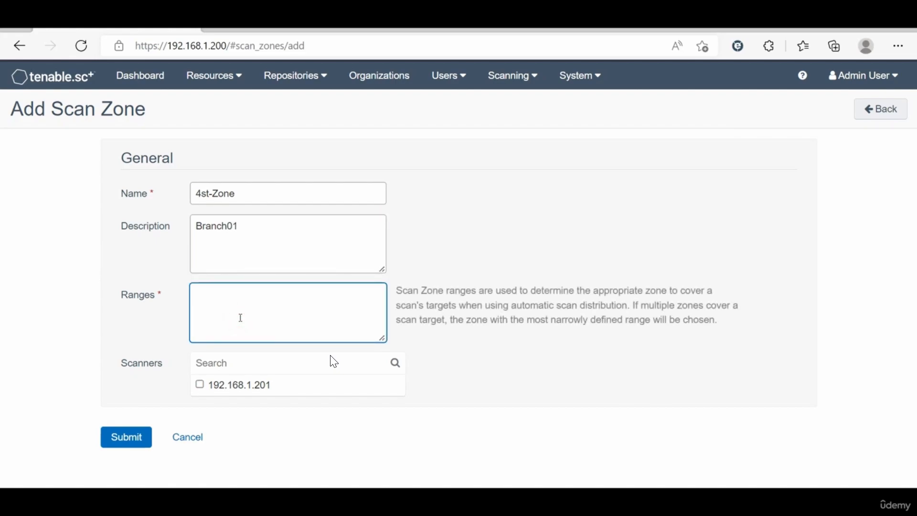
{"action": "type", "text": "10.10."}
{"action": "type", "text": "0/24"}
{"action": "left_click", "coordinate": [127, 436]}
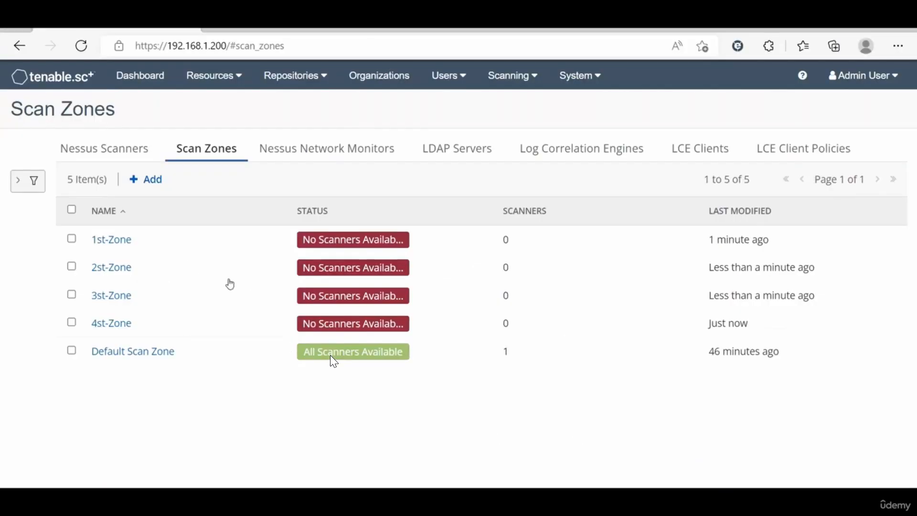
Step: Start a new scan zone and name it 5th-Zone
{"action": "left_click", "coordinate": [155, 179]}
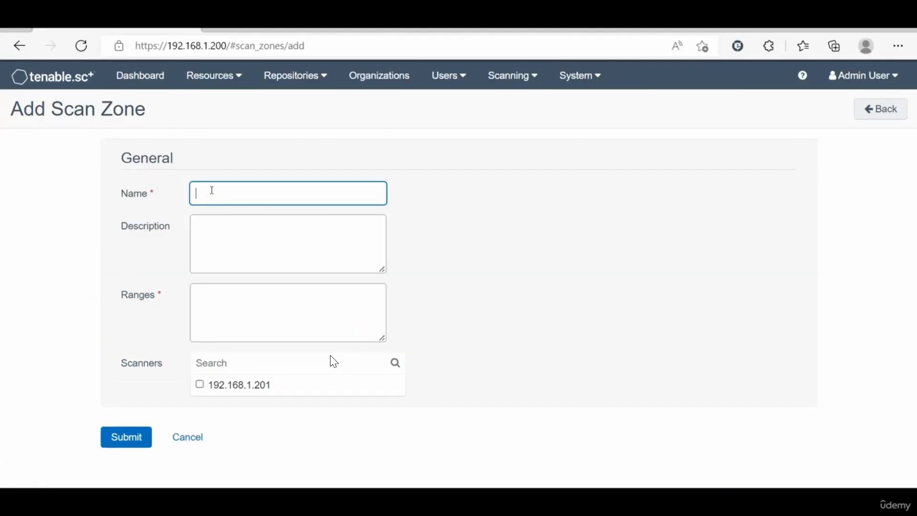
{"action": "type", "text": "1st-Zone"}
{"action": "key", "text": "BackSpace"}
{"action": "type", "text": "4"}
{"action": "key", "text": "BackSpace"}
{"action": "type", "text": "5"}
{"action": "left_click", "coordinate": [212, 194]}
{"action": "left_click", "coordinate": [212, 193]}
{"action": "key", "text": "BackSpace"}
{"action": "key", "text": "BackSpace"}
{"action": "type", "text": "th-Zone"}
Step: Give 5th-Zone description DR and range 10.10.5.0/24, and submit it
{"action": "left_click", "coordinate": [223, 223]}
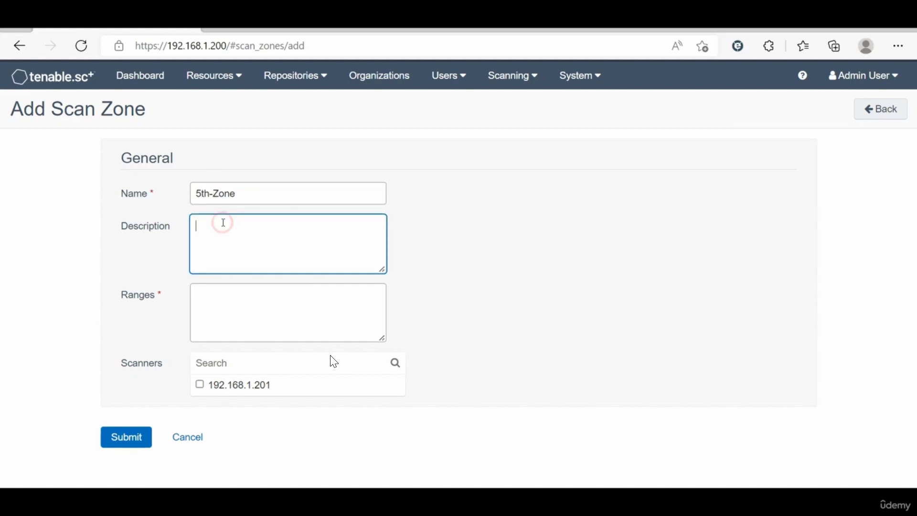
{"action": "type", "text": "DR"}
{"action": "left_click", "coordinate": [223, 315]}
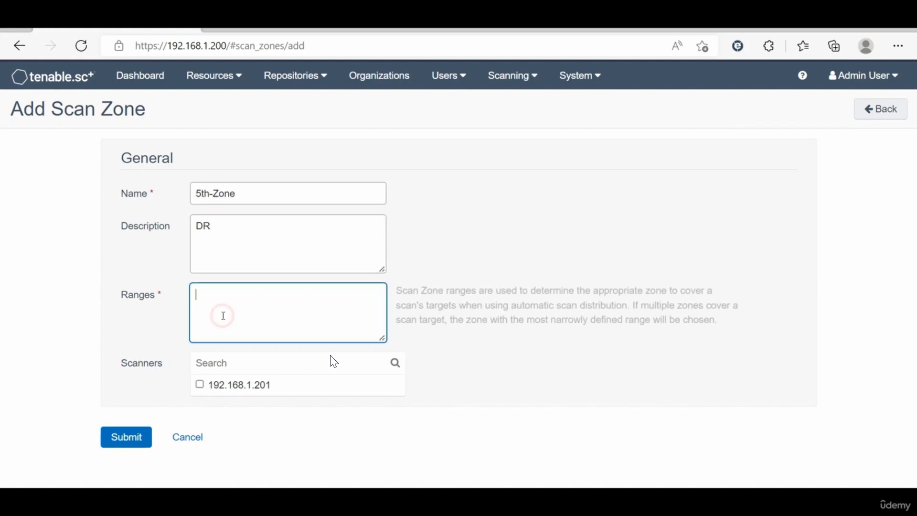
{"action": "type", "text": "10.10.5."}
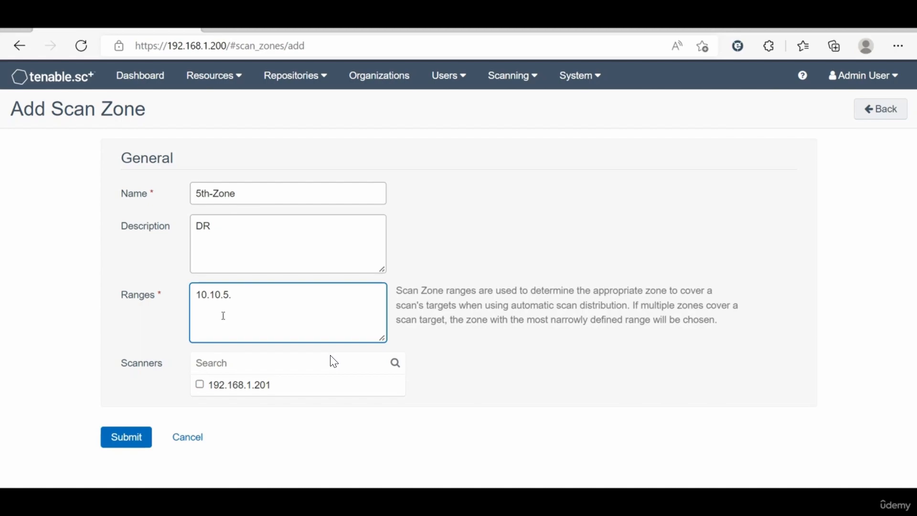
{"action": "type", "text": "0/24"}
{"action": "left_click", "coordinate": [128, 435]}
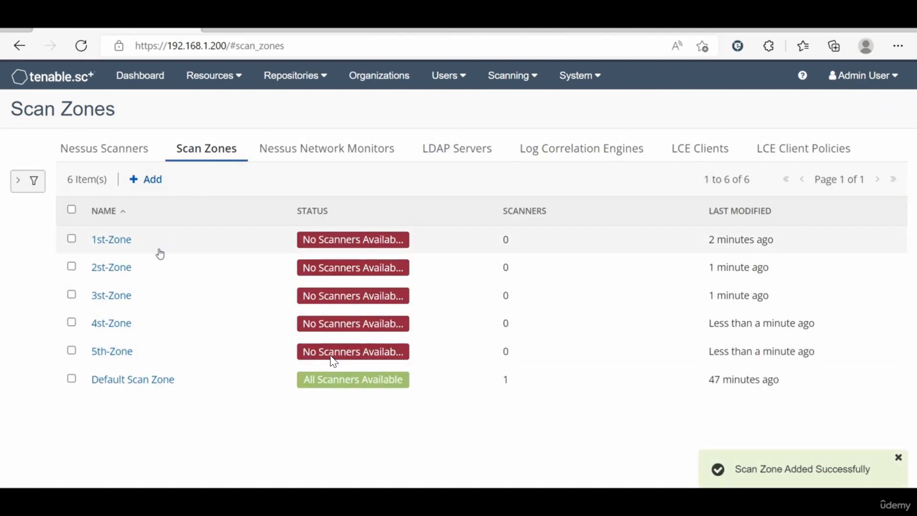
Step: Rename 1st-Zone to 1st-Zone-DC and 2st-Zone to 2ed-Zone-DMZ
{"action": "left_click", "coordinate": [160, 250]}
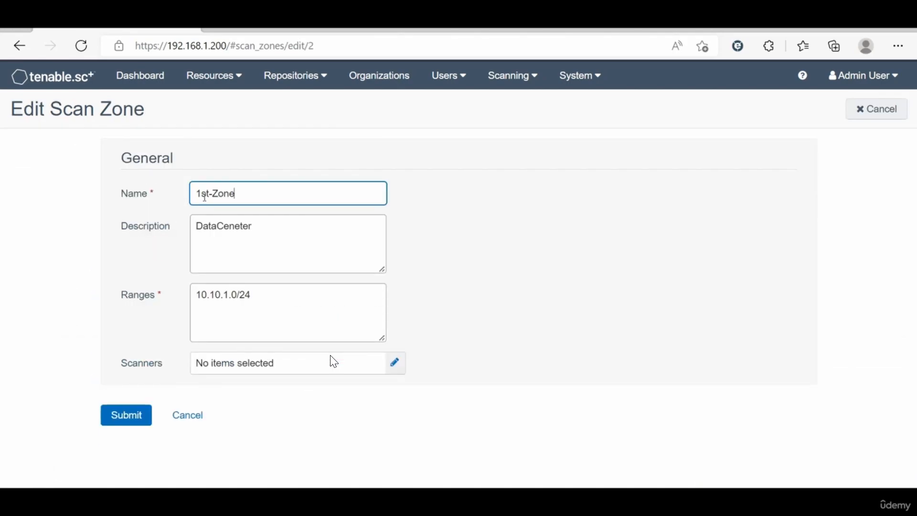
{"action": "type", "text": "-DcC"}
{"action": "left_click", "coordinate": [121, 422]}
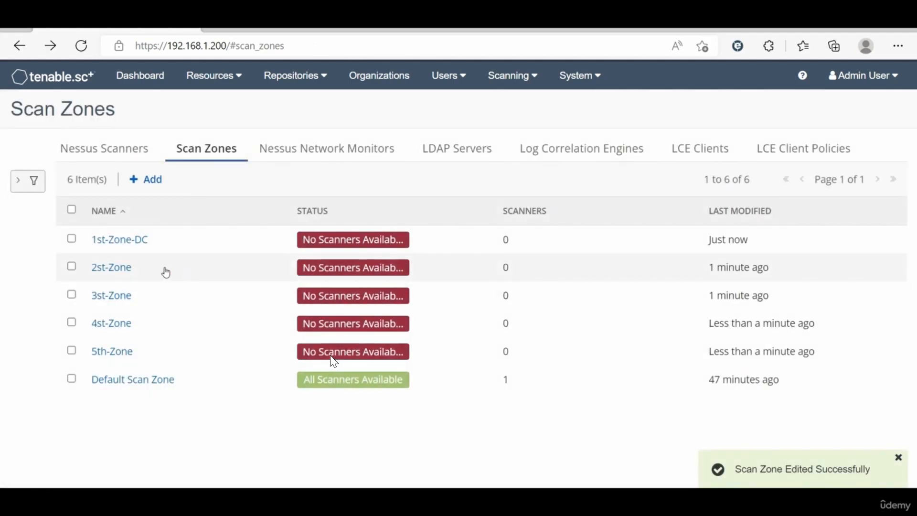
{"action": "double_click", "coordinate": [163, 266]}
{"action": "left_click", "coordinate": [190, 243]}
{"action": "left_click", "coordinate": [263, 195]}
{"action": "type", "text": "-DMZ"}
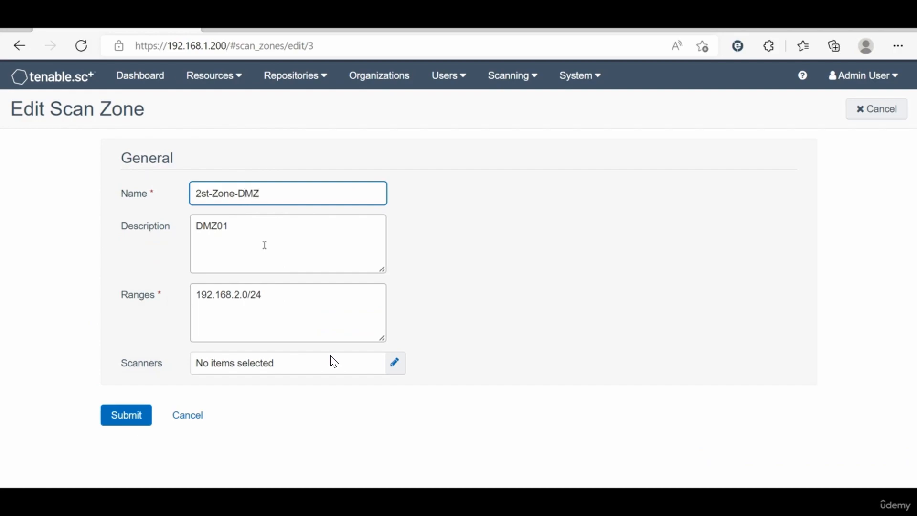
{"action": "left_click", "coordinate": [213, 195]}
{"action": "key", "text": "BackSpace"}
{"action": "key", "text": "BackSpace"}
{"action": "type", "text": "nd"}
{"action": "left_click", "coordinate": [140, 419]}
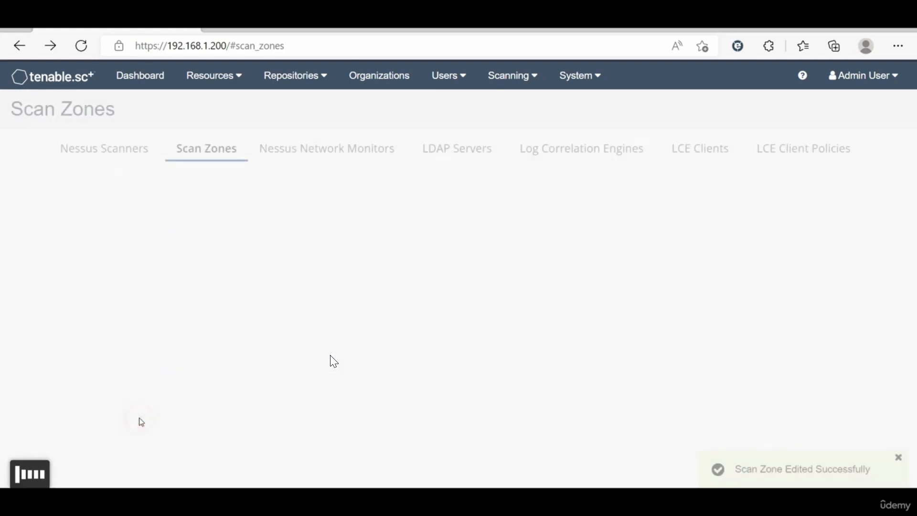
Step: Rename 3st-Zone to 3ed-Zone-Users
{"action": "left_click", "coordinate": [189, 296]}
{"action": "left_click", "coordinate": [205, 274]}
{"action": "left_click", "coordinate": [212, 193]}
{"action": "key", "text": "BackSpace"}
{"action": "key", "text": "BackSpace"}
{"action": "type", "text": "ed"}
{"action": "left_click", "coordinate": [245, 193]}
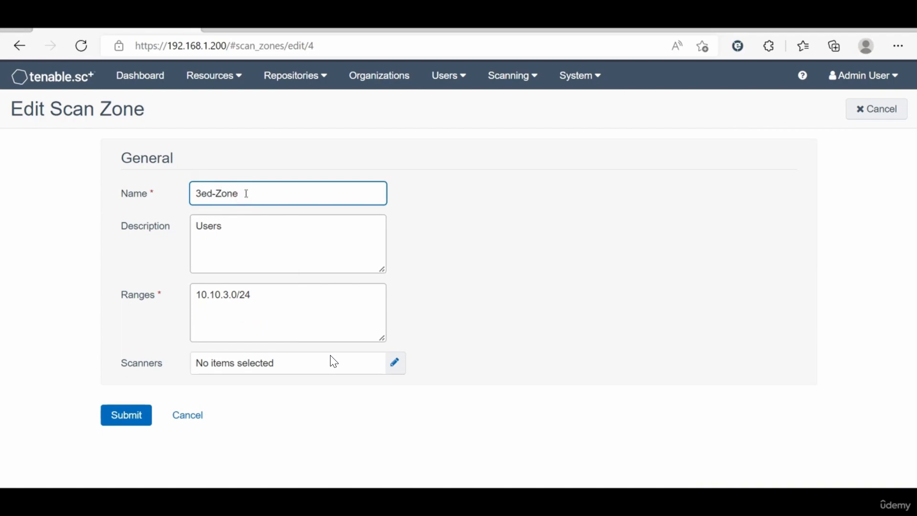
{"action": "type", "text": "-Users"}
{"action": "key", "text": "Return"}
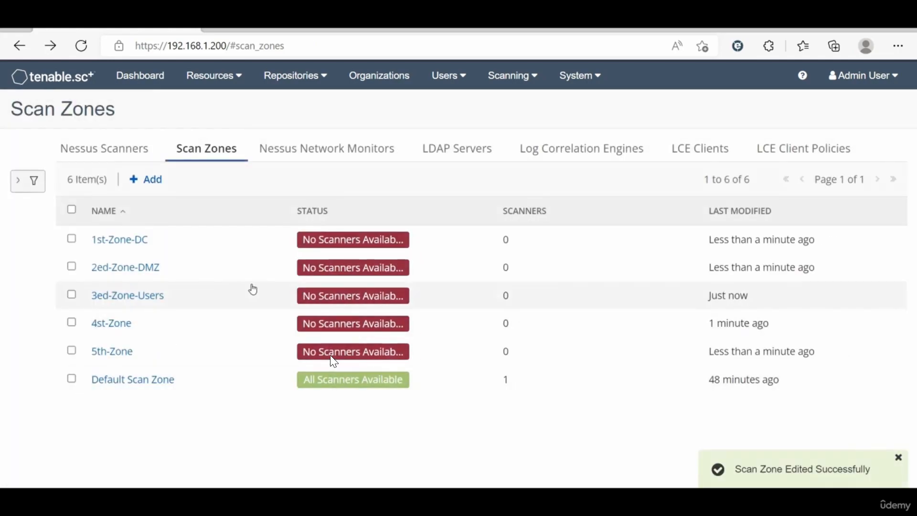
Step: Rename 4st-Zone to 4-Zone-Br and 5th-Zone to 5th-Zone-Dr
{"action": "double_click", "coordinate": [177, 323]}
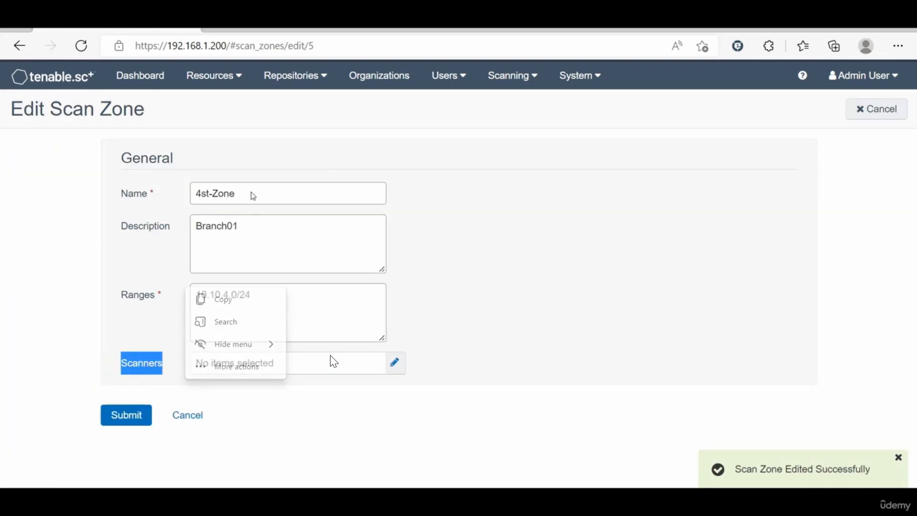
{"action": "left_click", "coordinate": [253, 194]}
{"action": "type", "text": "-B"}
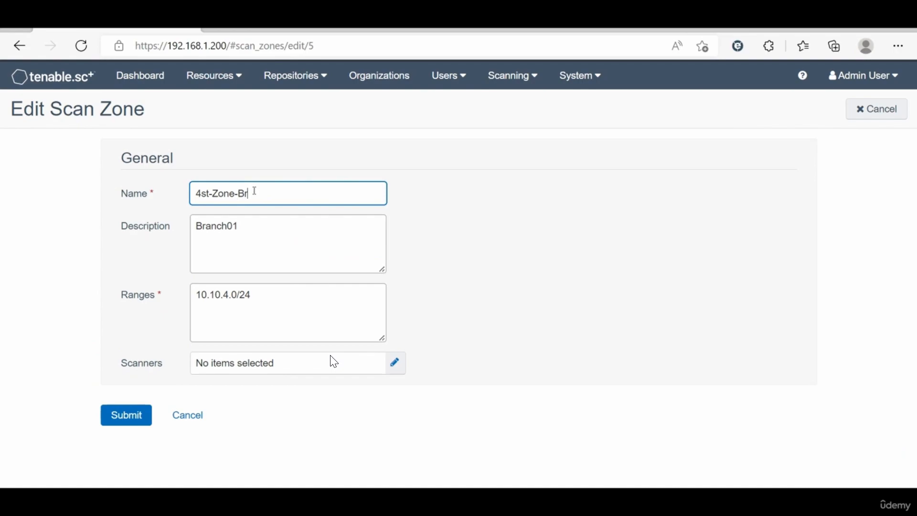
{"action": "type", "text": "r"}
{"action": "left_click", "coordinate": [205, 193]}
{"action": "key", "text": "BackSpace"}
{"action": "key", "text": "BackSpace"}
{"action": "left_click", "coordinate": [123, 415]}
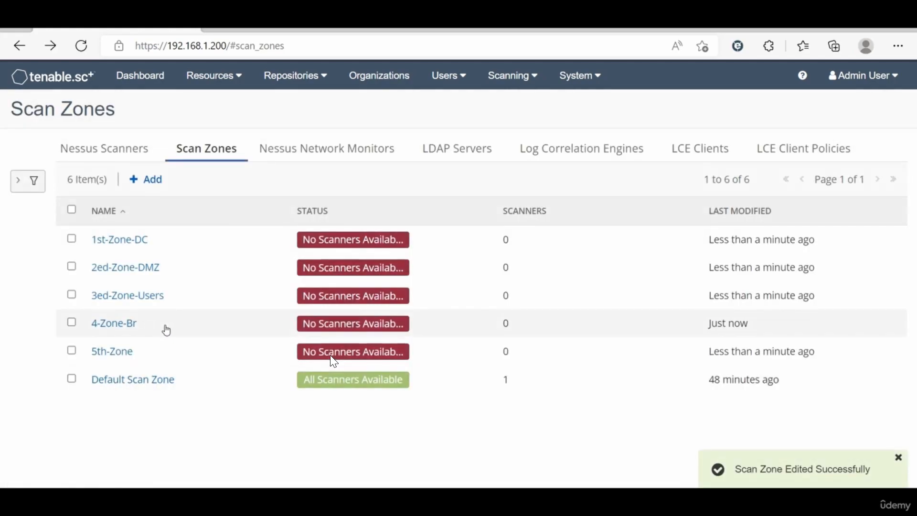
{"action": "left_click", "coordinate": [136, 355]}
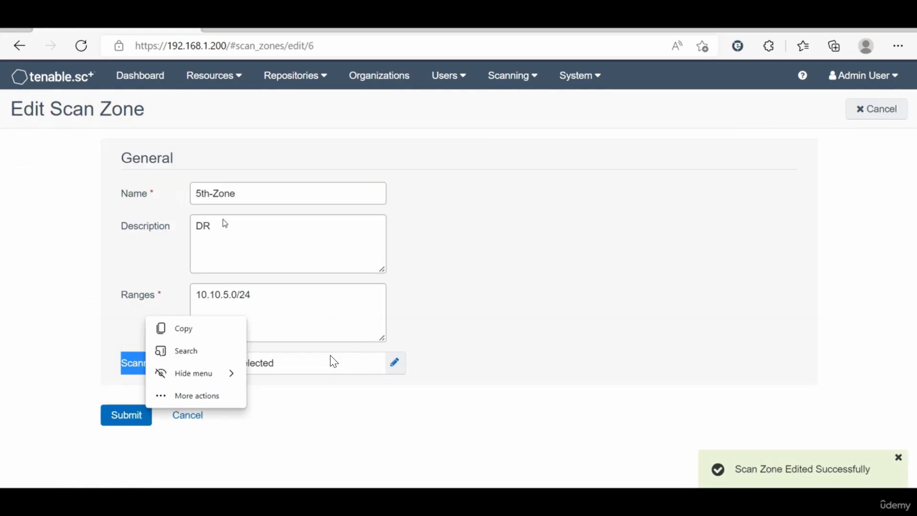
{"action": "left_click", "coordinate": [256, 194]}
{"action": "type", "text": "-Dr"}
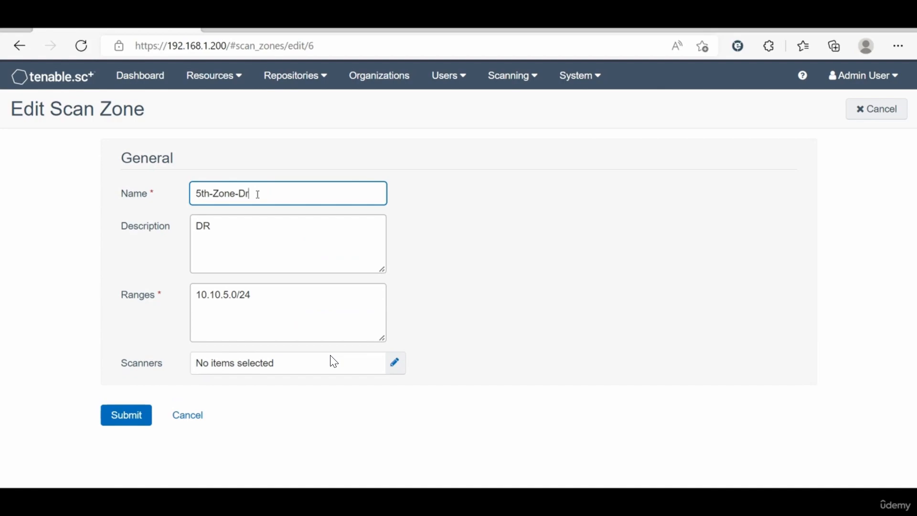
{"action": "left_click", "coordinate": [130, 415]}
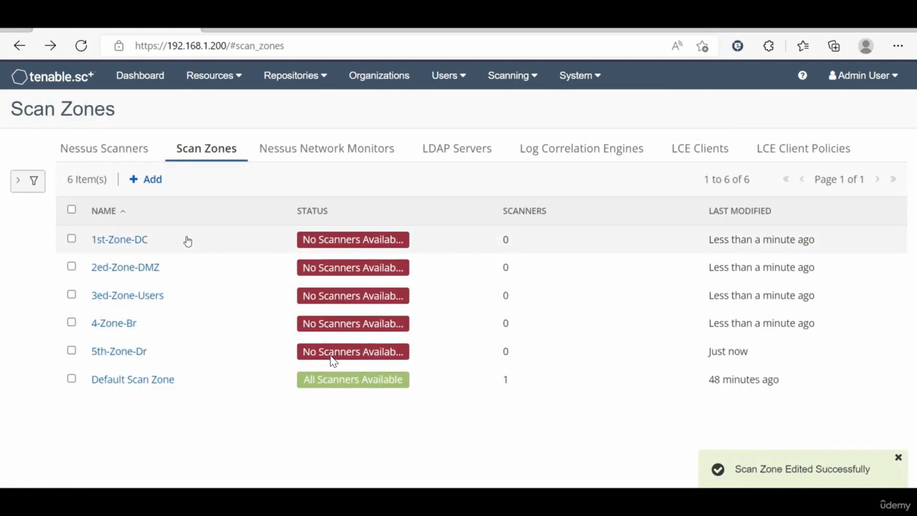
{"action": "left_click", "coordinate": [133, 156]}
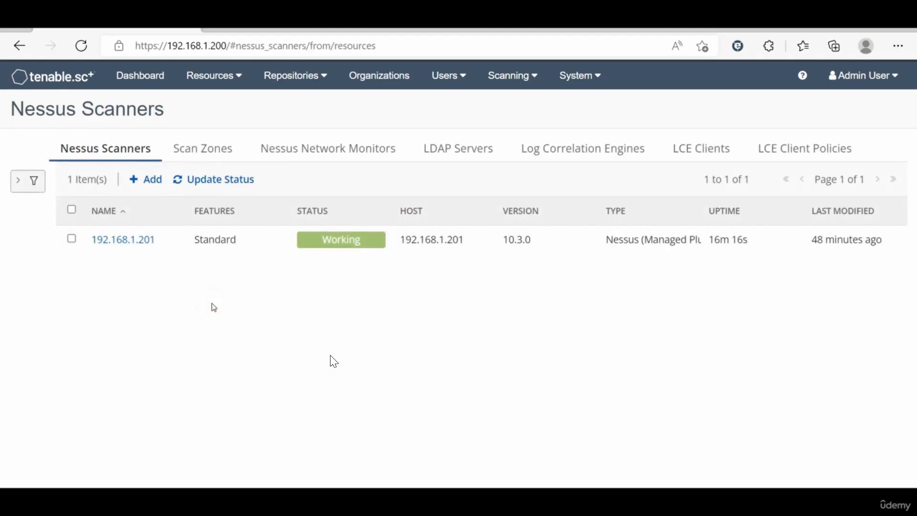
Step: Start a new Nessus scanner named DC-Scanner at host 10.10.1.201, port 8834
{"action": "left_click", "coordinate": [154, 184]}
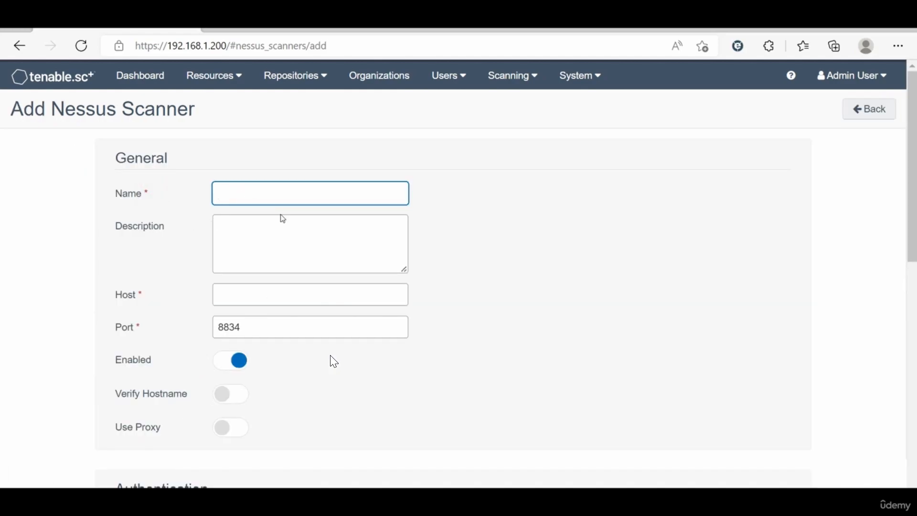
{"action": "scroll", "coordinate": [262, 366], "scroll_direction": "down", "scroll_amount": 3}
{"action": "scroll", "coordinate": [549, 394], "scroll_direction": "down", "scroll_amount": 4}
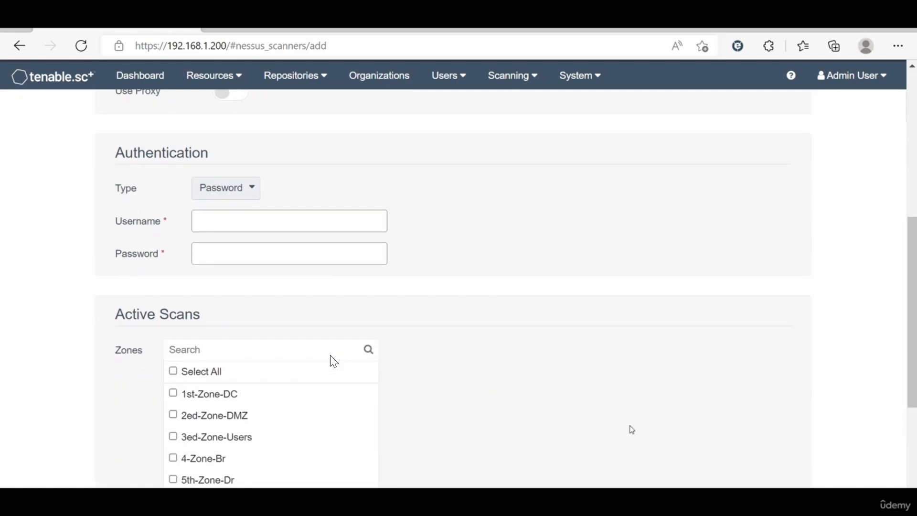
{"action": "scroll", "coordinate": [601, 407], "scroll_direction": "down", "scroll_amount": 4}
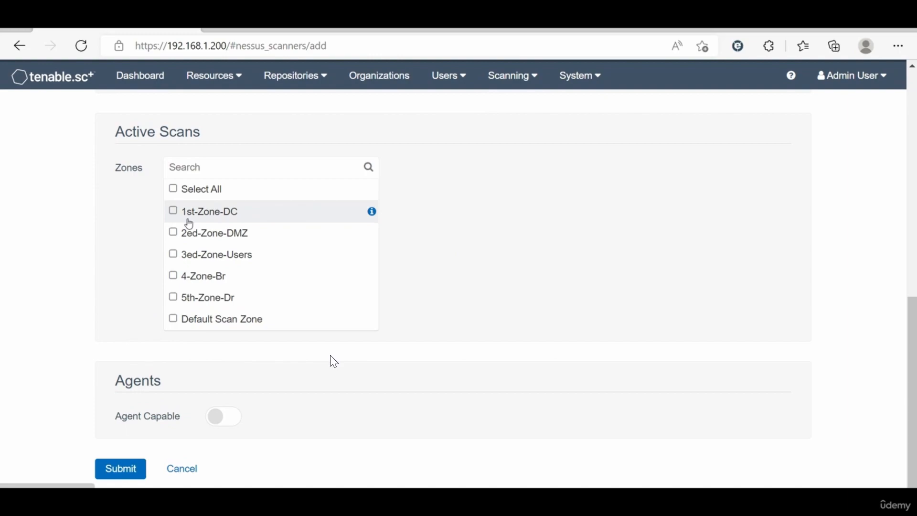
{"action": "scroll", "coordinate": [189, 224], "scroll_direction": "up", "scroll_amount": 10}
{"action": "left_click", "coordinate": [221, 165]}
{"action": "type", "text": "C"}
{"action": "key", "text": "BackSpace"}
{"action": "type", "text": "DC"}
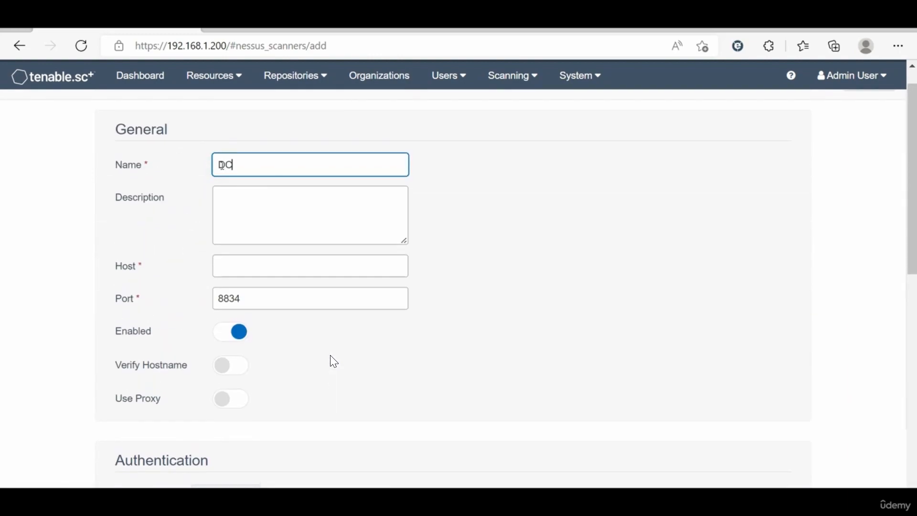
{"action": "type", "text": "-Scannwre"}
{"action": "key", "text": "BackSpace"}
{"action": "type", "text": "er"}
{"action": "left_click", "coordinate": [238, 265]}
{"action": "type", "text": "10.10"}
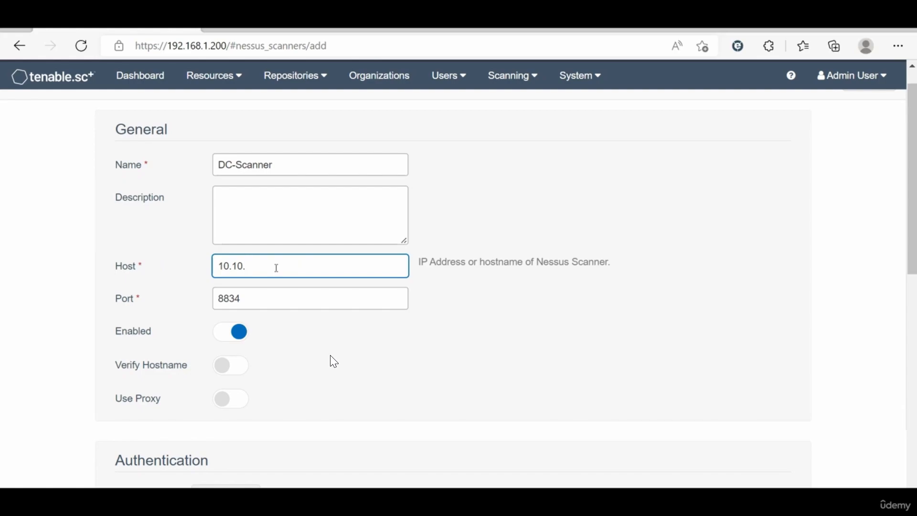
{"action": "type", "text": ".1.2"}
Step: Enter the scanner's login username and password, assign it to 1st-Zone-DC, and submit
{"action": "scroll", "coordinate": [301, 369], "scroll_direction": "down", "scroll_amount": 2}
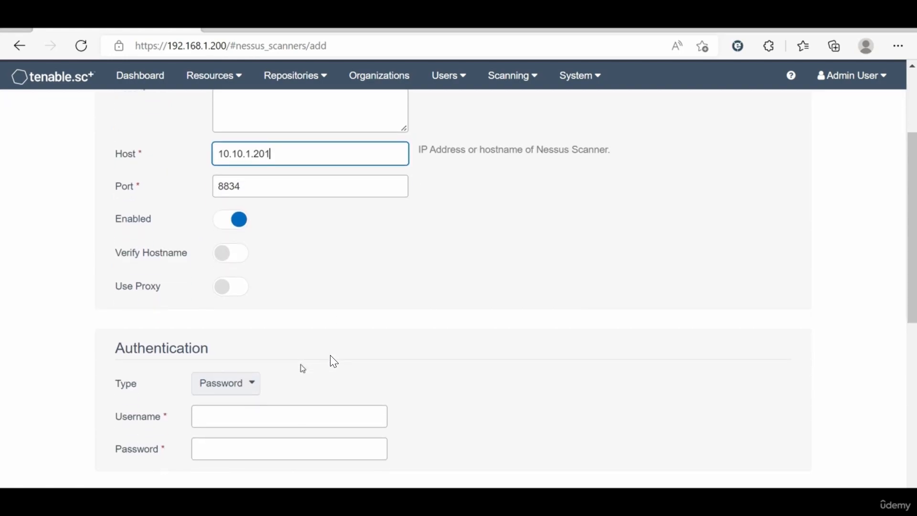
{"action": "left_click", "coordinate": [239, 407]}
{"action": "type", "text": "admin"}
{"action": "key", "text": "Tab"}
{"action": "type", "text": "a"}
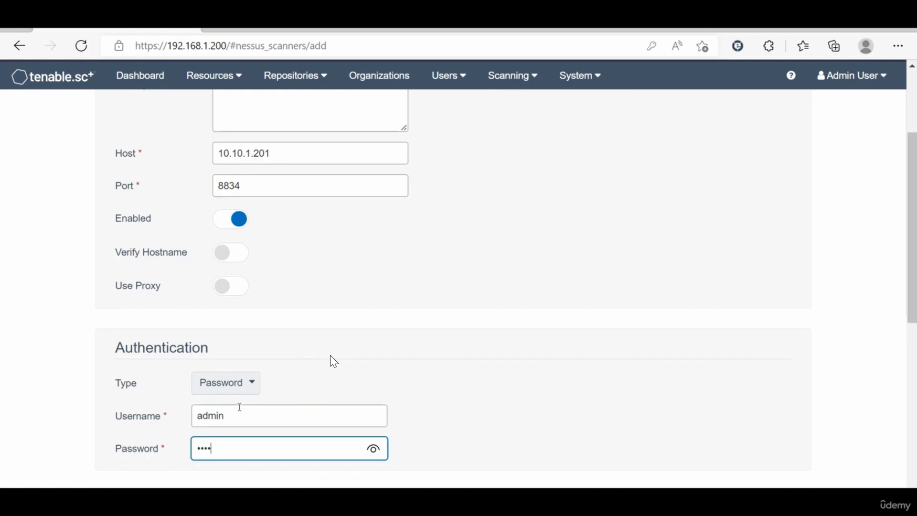
{"action": "type", "text": "•••"}
{"action": "scroll", "coordinate": [333, 362], "scroll_direction": "down", "scroll_amount": 5}
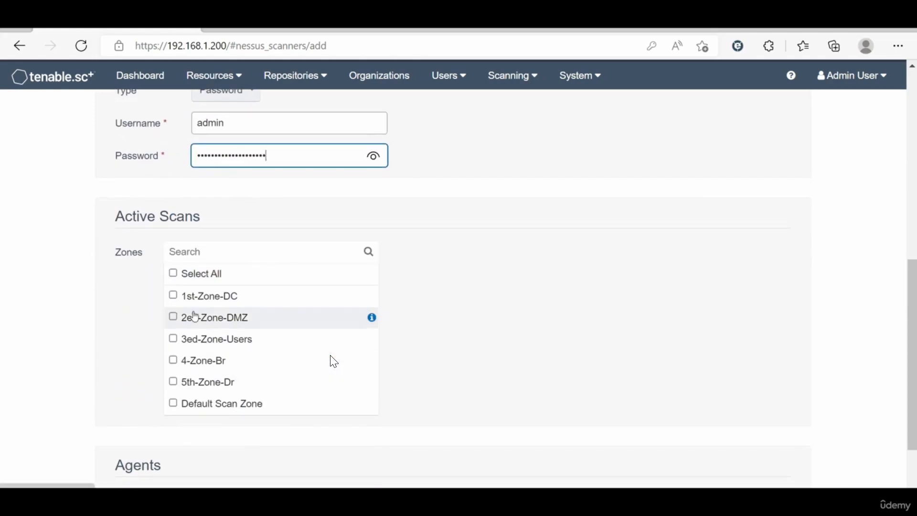
{"action": "left_click", "coordinate": [174, 296]}
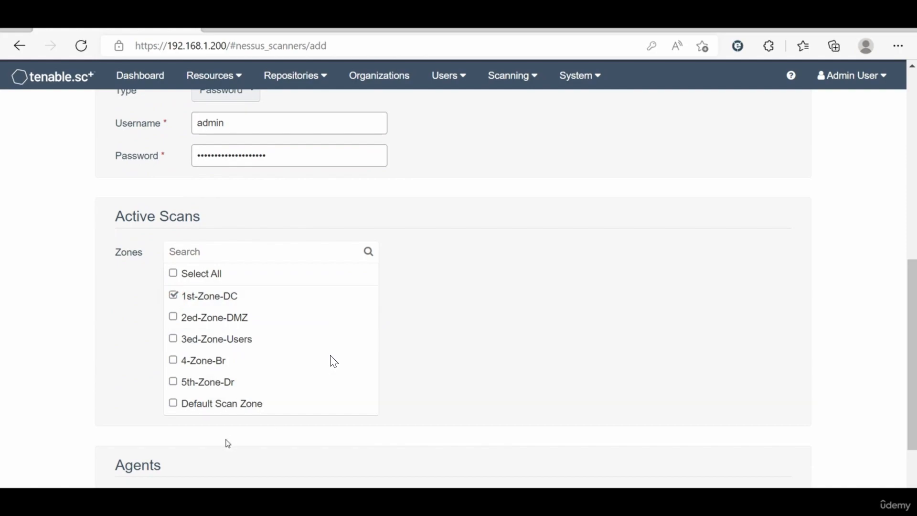
{"action": "scroll", "coordinate": [227, 444], "scroll_direction": "down", "scroll_amount": 2}
{"action": "left_click", "coordinate": [125, 470]}
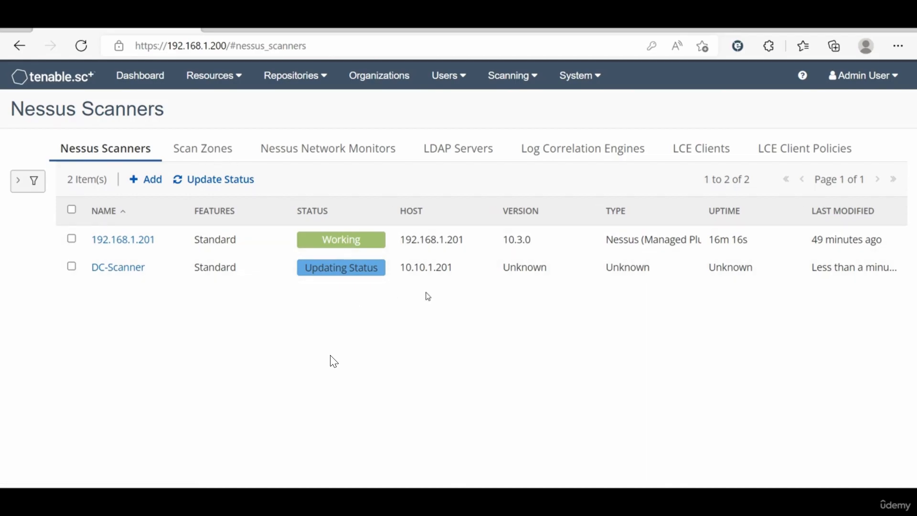
Step: Confirm 1st-Zone-DC lists DC-Scanner, then end on the Scan Zones list
{"action": "left_click", "coordinate": [218, 153]}
{"action": "left_click", "coordinate": [158, 239]}
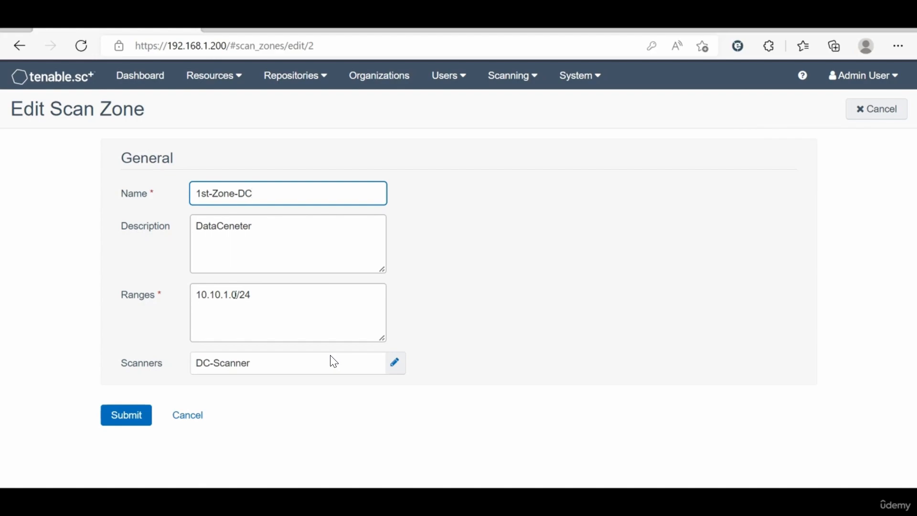
{"action": "left_click", "coordinate": [188, 414]}
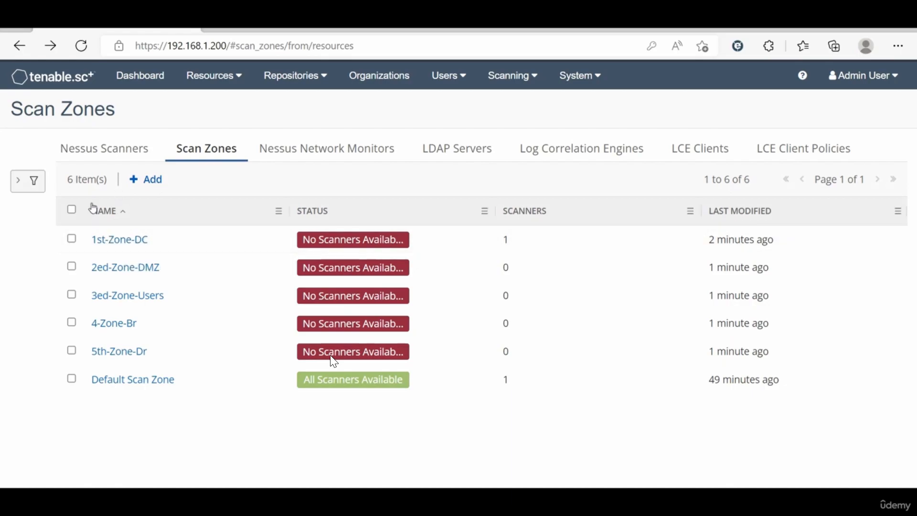
{"action": "left_click", "coordinate": [98, 150]}
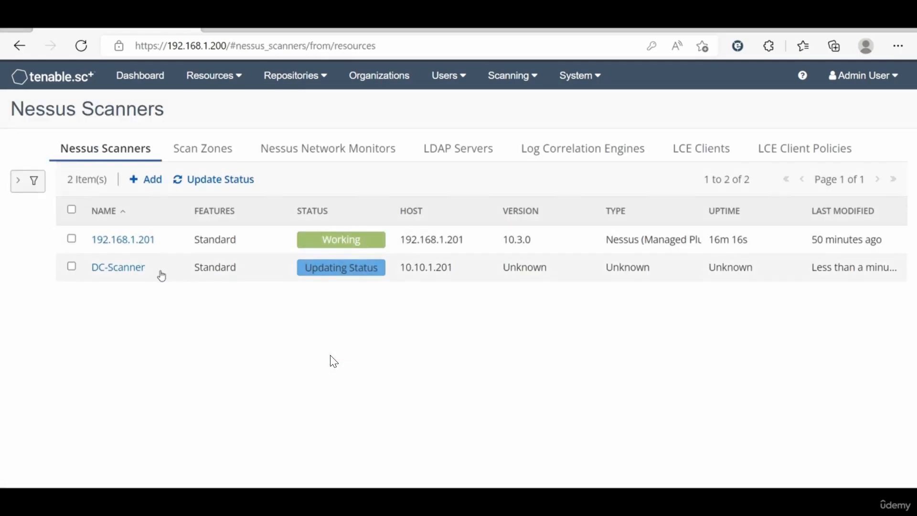
{"action": "left_click", "coordinate": [186, 146]}
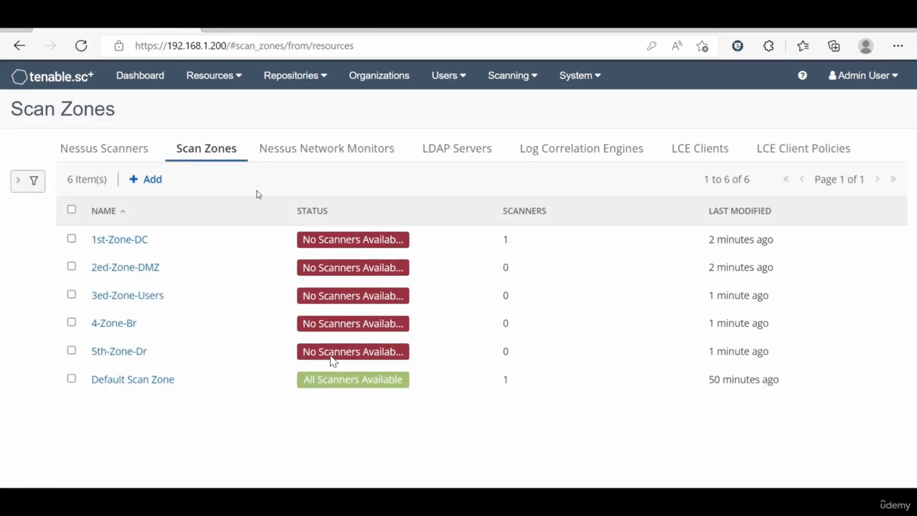
Step: Reopen 1st-Zone-DC, then view the Nessus Scanners list showing DC-Scanner's connection timeout
{"action": "left_click", "coordinate": [127, 244]}
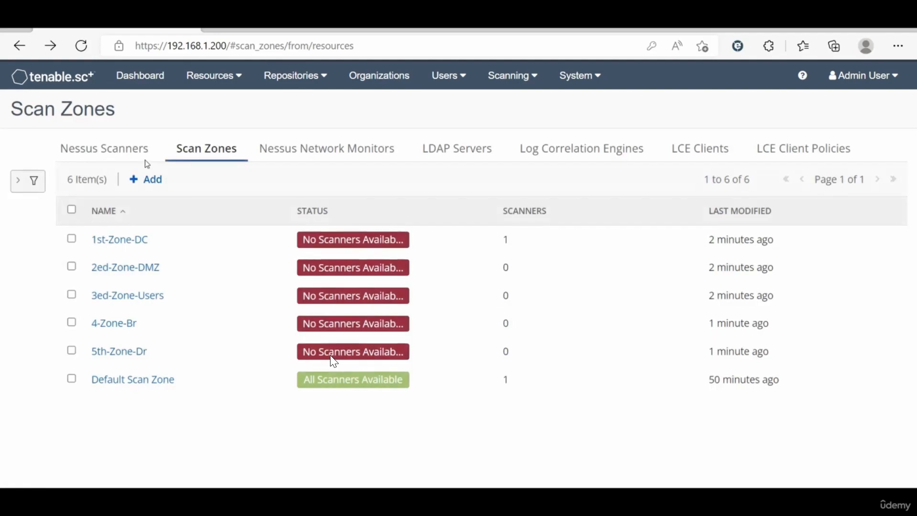
{"action": "left_click", "coordinate": [124, 150]}
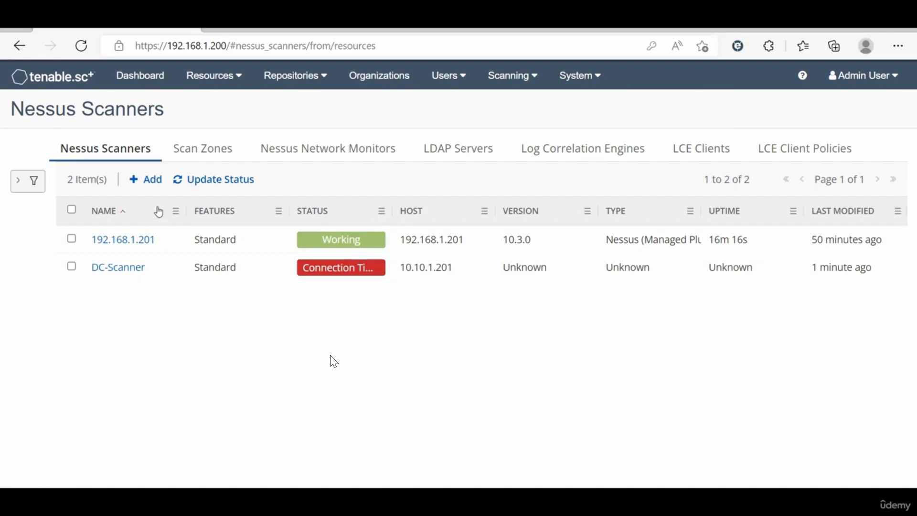
Step: Browse back and forth between the Scan Zones and Nessus Scanners lists
{"action": "left_click", "coordinate": [205, 149]}
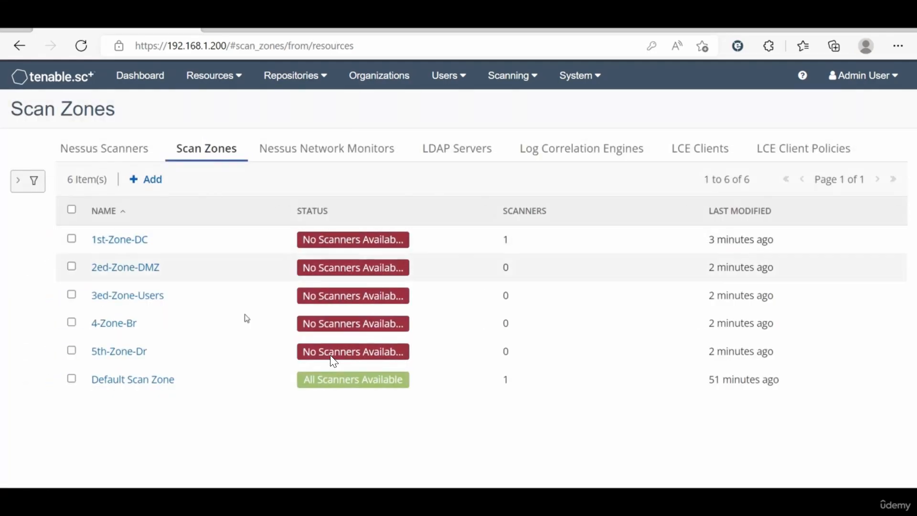
{"action": "left_click", "coordinate": [104, 150]}
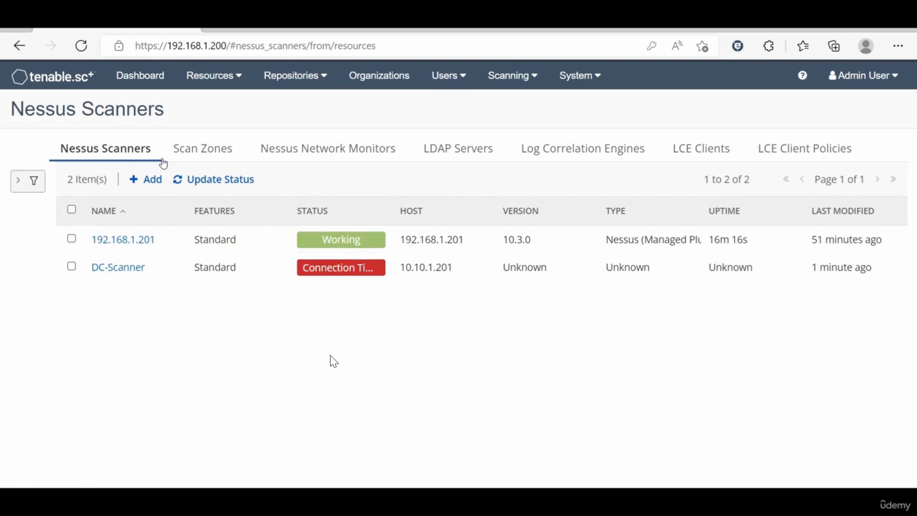
{"action": "left_click", "coordinate": [181, 151]}
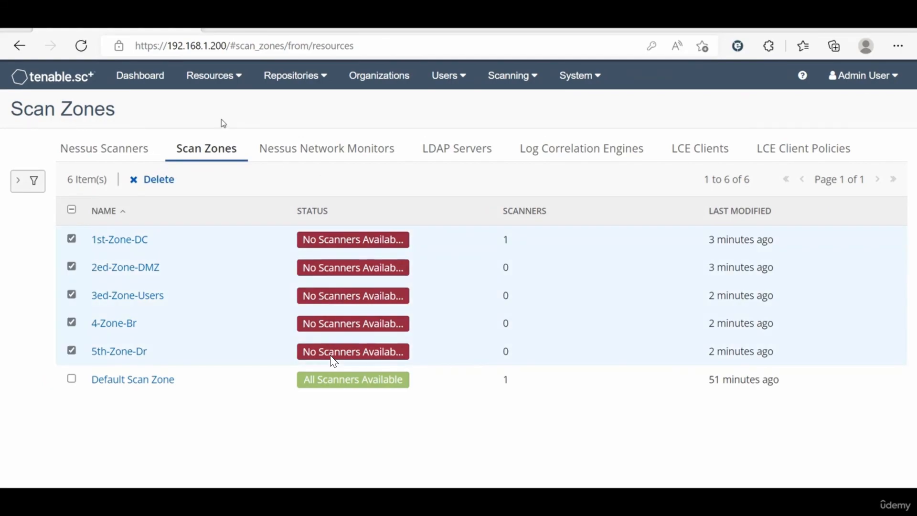
{"action": "left_click", "coordinate": [221, 119]}
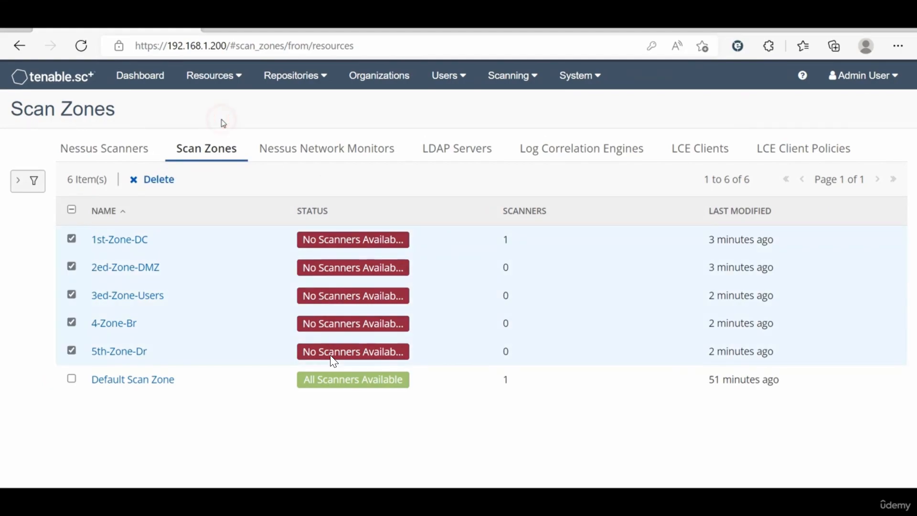
Step: Review the add form for a new Nessus Network Monitor, including the proxy option, then cancel
{"action": "left_click", "coordinate": [328, 149]}
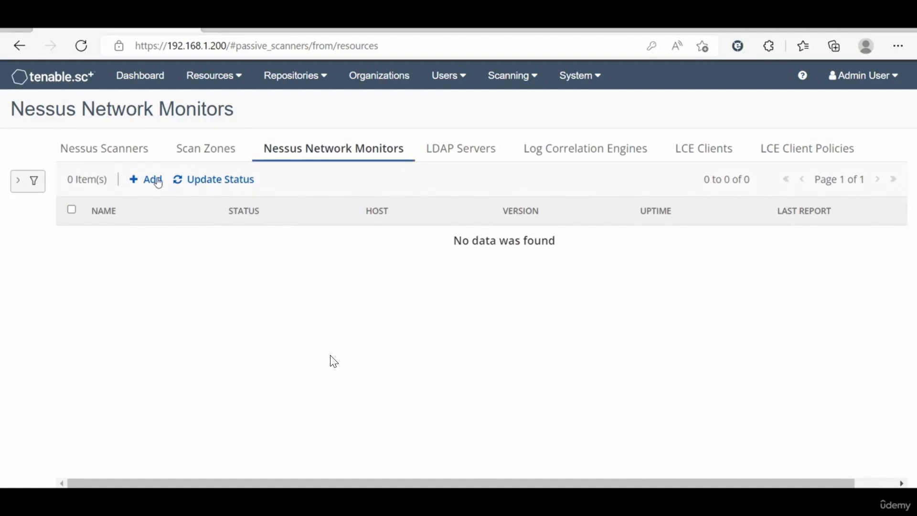
{"action": "left_click", "coordinate": [152, 180]}
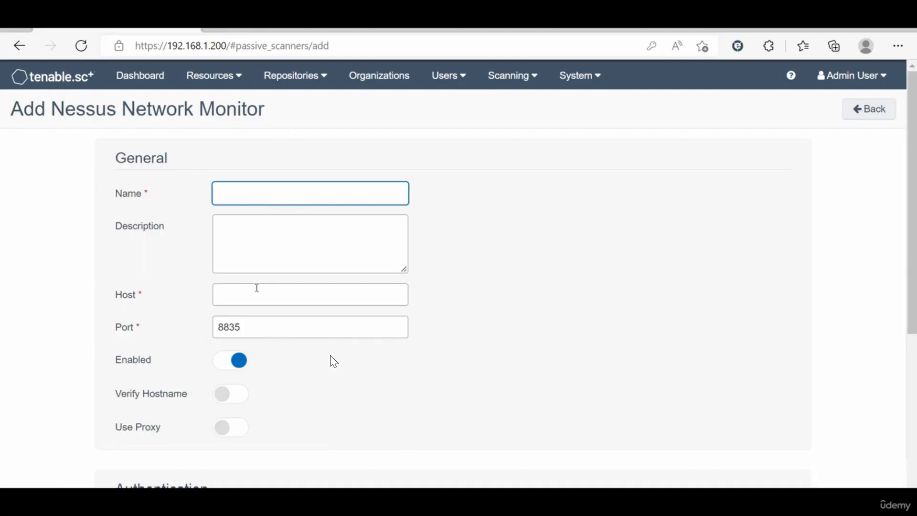
{"action": "scroll", "coordinate": [257, 288], "scroll_direction": "down", "scroll_amount": 1}
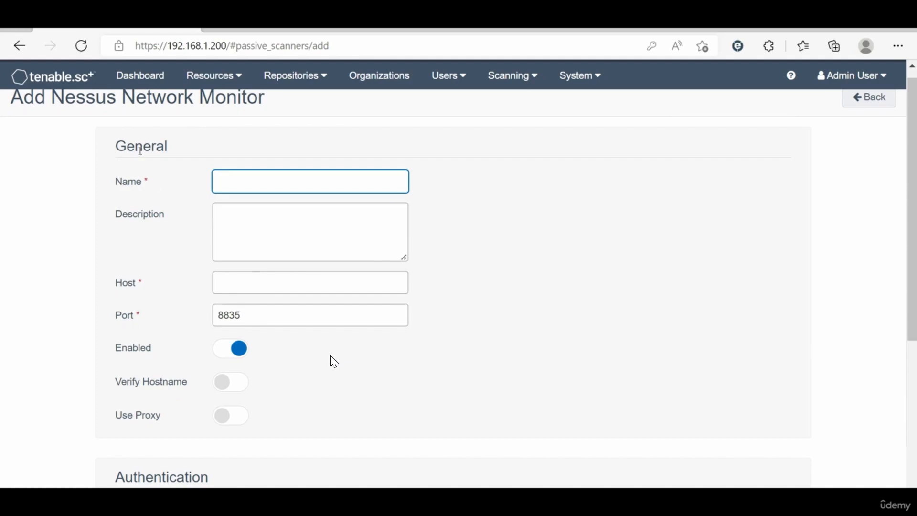
{"action": "scroll", "coordinate": [248, 316], "scroll_direction": "down", "scroll_amount": 2}
{"action": "left_click", "coordinate": [247, 318]}
{"action": "scroll", "coordinate": [247, 319], "scroll_direction": "down", "scroll_amount": 2}
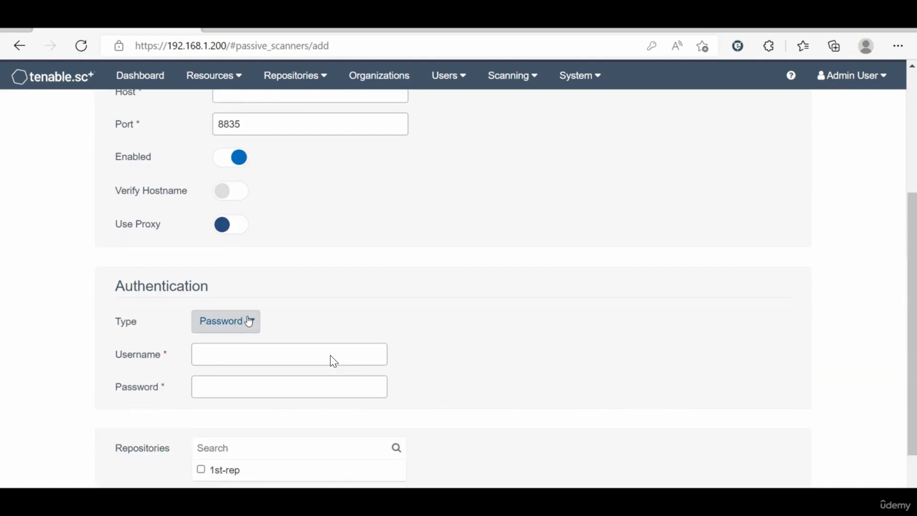
{"action": "scroll", "coordinate": [248, 318], "scroll_direction": "down", "scroll_amount": 1}
{"action": "scroll", "coordinate": [248, 316], "scroll_direction": "up", "scroll_amount": 1}
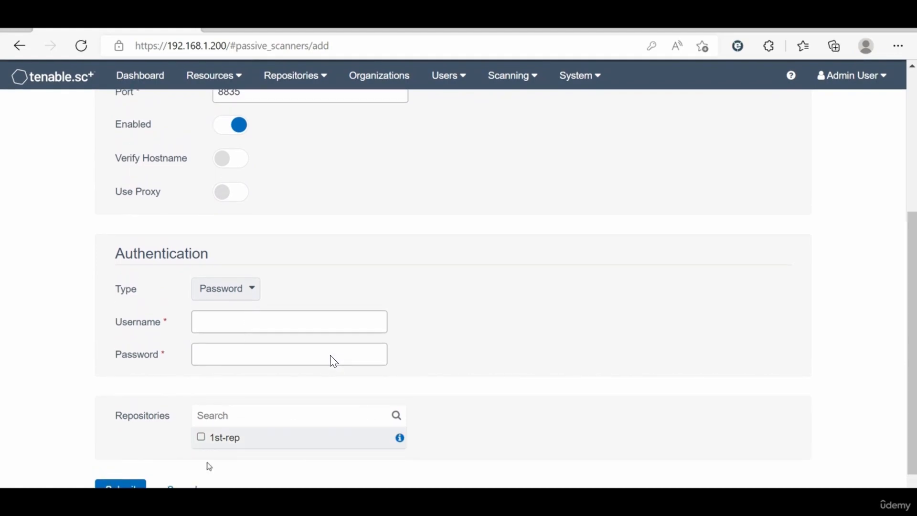
{"action": "left_click", "coordinate": [194, 485]}
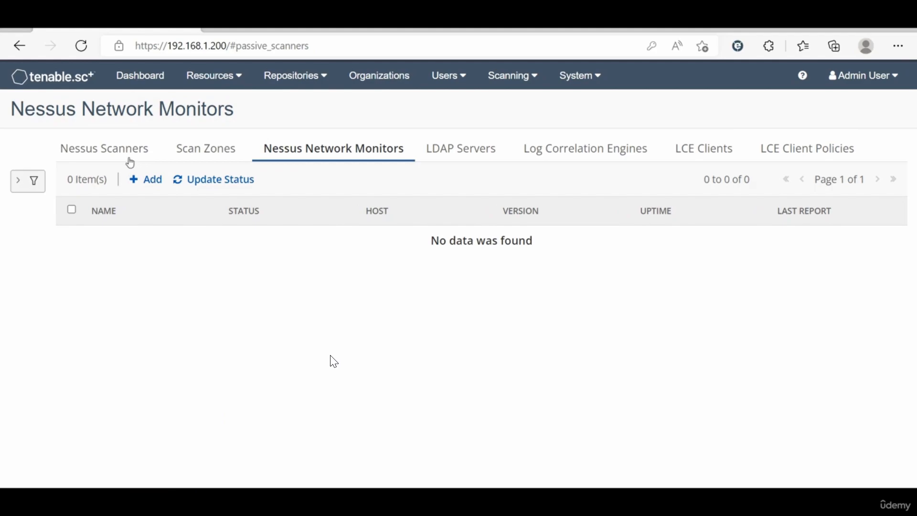
Step: Look through scanner 192.168.1.201's settings, cancel unchanged, then view the LDAP Servers list
{"action": "left_click", "coordinate": [131, 150]}
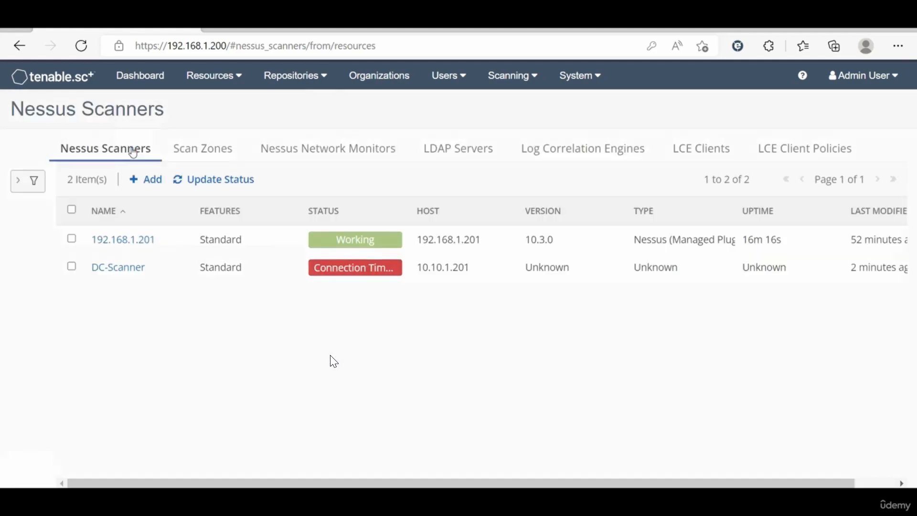
{"action": "left_click", "coordinate": [123, 242]}
{"action": "scroll", "coordinate": [229, 376], "scroll_direction": "down", "scroll_amount": 5}
{"action": "scroll", "coordinate": [229, 376], "scroll_direction": "down", "scroll_amount": 3}
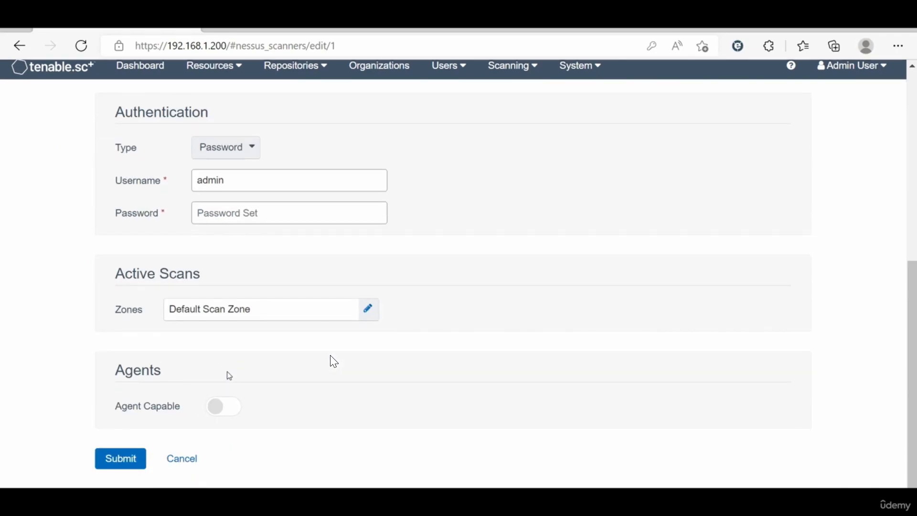
{"action": "left_click", "coordinate": [184, 468]}
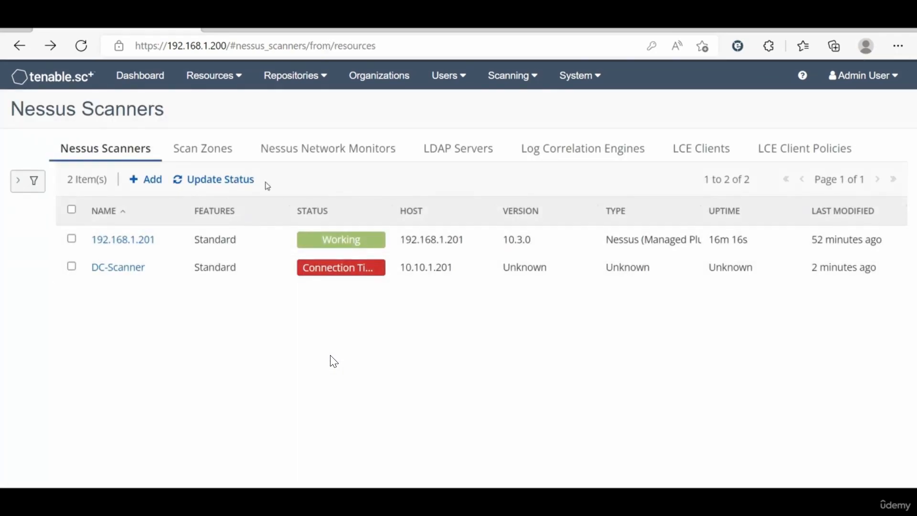
{"action": "left_click", "coordinate": [461, 149]}
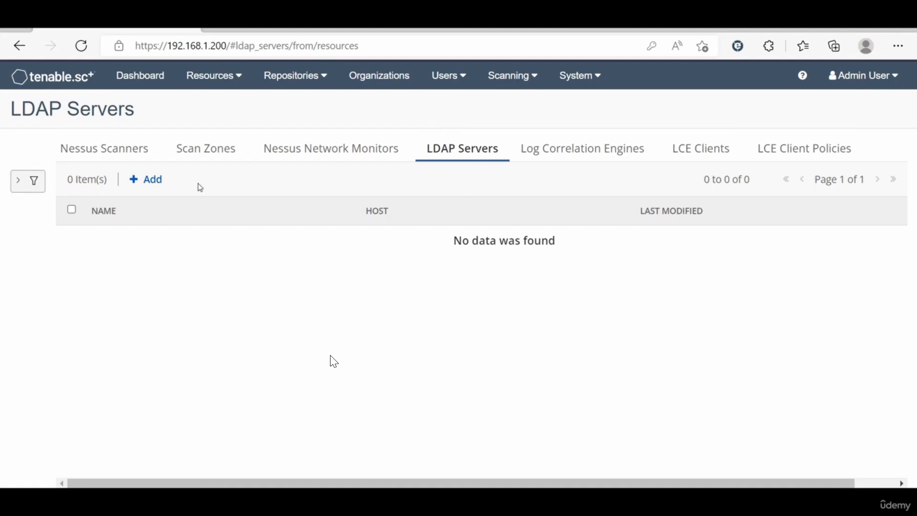
Step: Step through the Log Correlation Engines, LCE Clients and LCE Client Policies lists, then check the Resources menu
{"action": "left_click", "coordinate": [559, 151]}
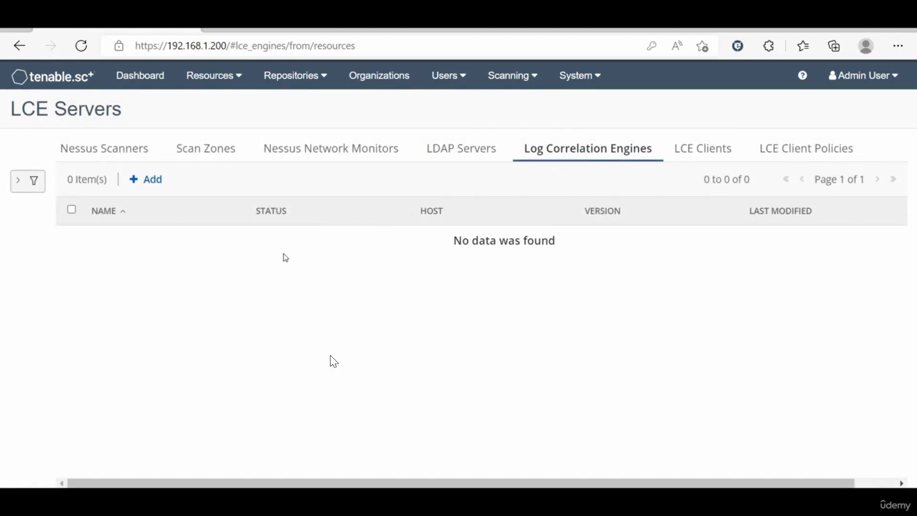
{"action": "left_click", "coordinate": [691, 155]}
{"action": "left_click", "coordinate": [797, 158]}
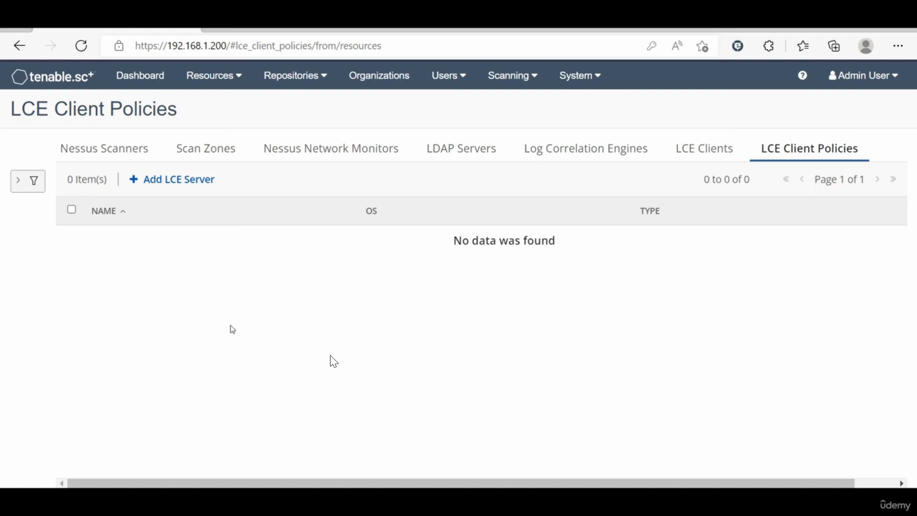
{"action": "left_click", "coordinate": [219, 84]}
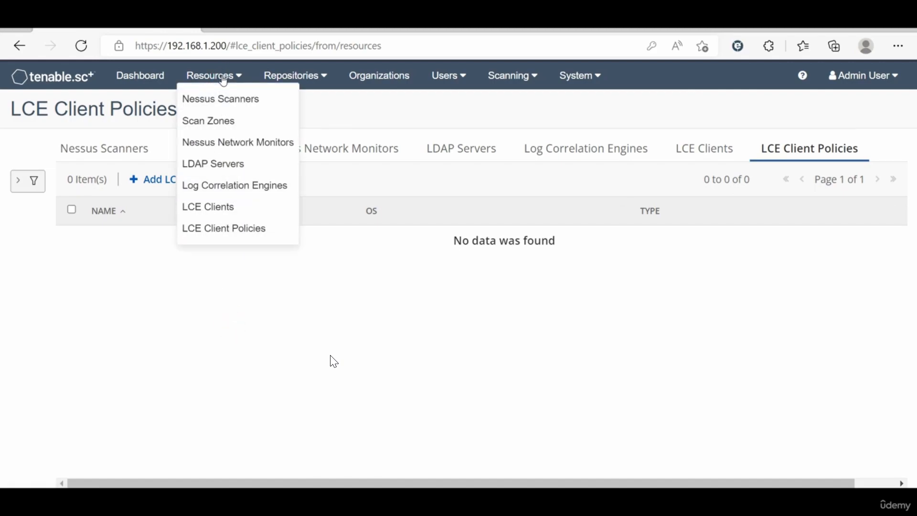
{"action": "left_click", "coordinate": [369, 110]}
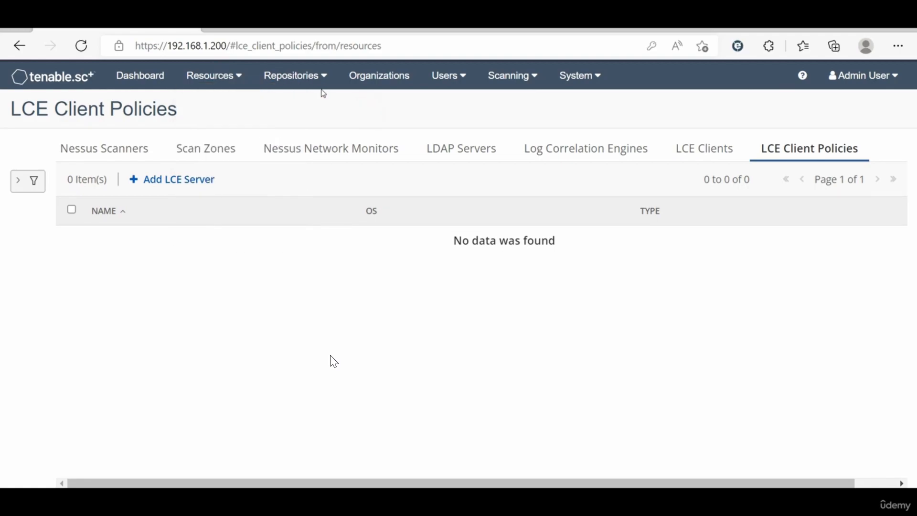
{"action": "left_click", "coordinate": [305, 80]}
Step: On the Repositories page, view the available repository types under + Add
{"action": "left_click", "coordinate": [296, 98]}
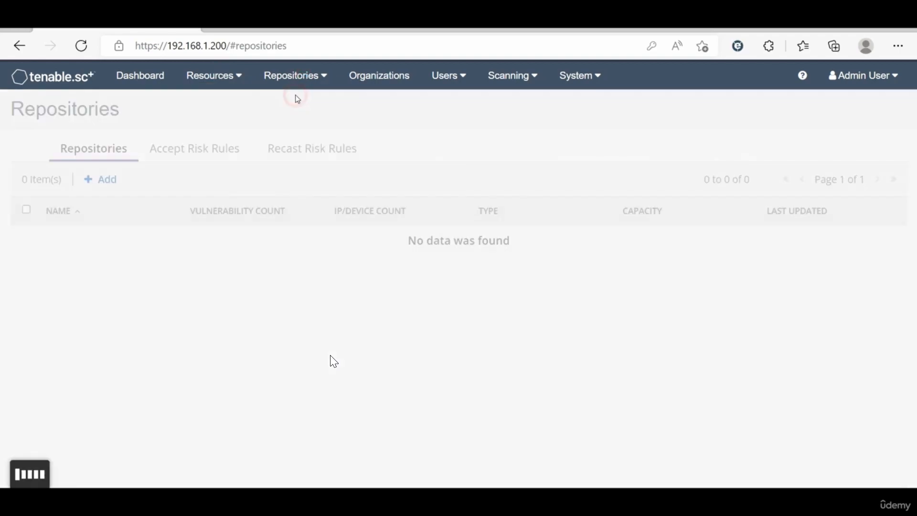
{"action": "left_click", "coordinate": [220, 362]}
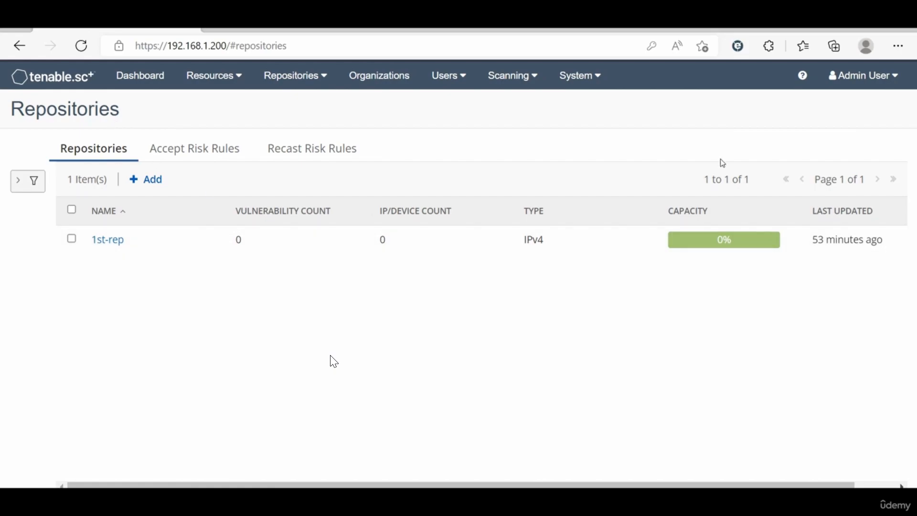
{"action": "left_click", "coordinate": [145, 180]}
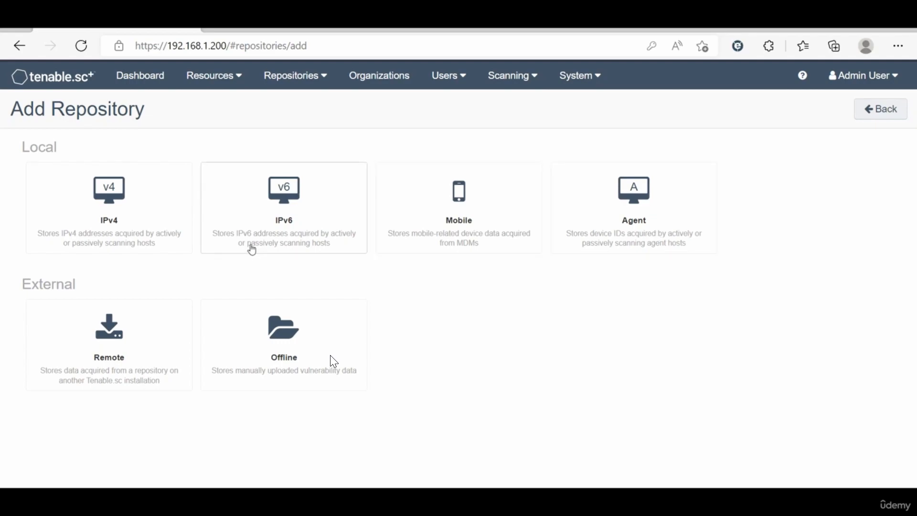
{"action": "left_click", "coordinate": [321, 77]}
Step: Open Accept Risk Rules and request that the rules be applied
{"action": "left_click", "coordinate": [298, 125]}
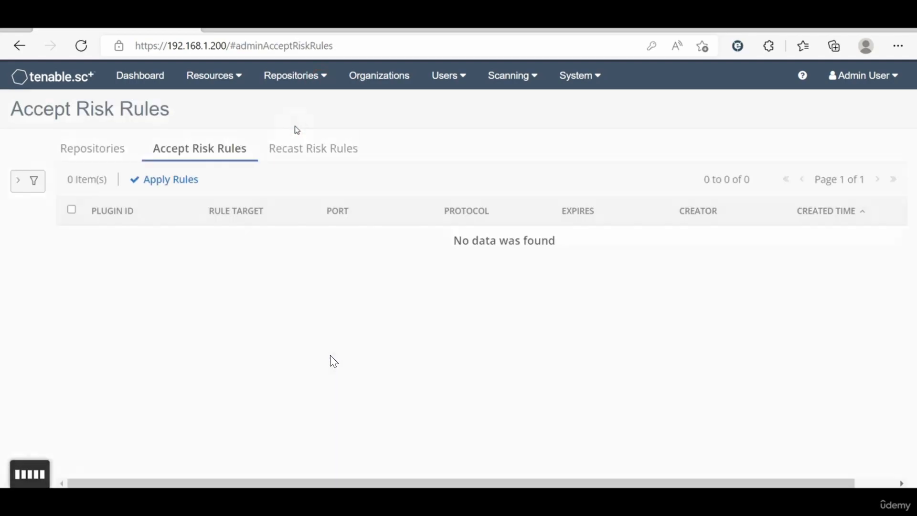
{"action": "left_click", "coordinate": [160, 180]}
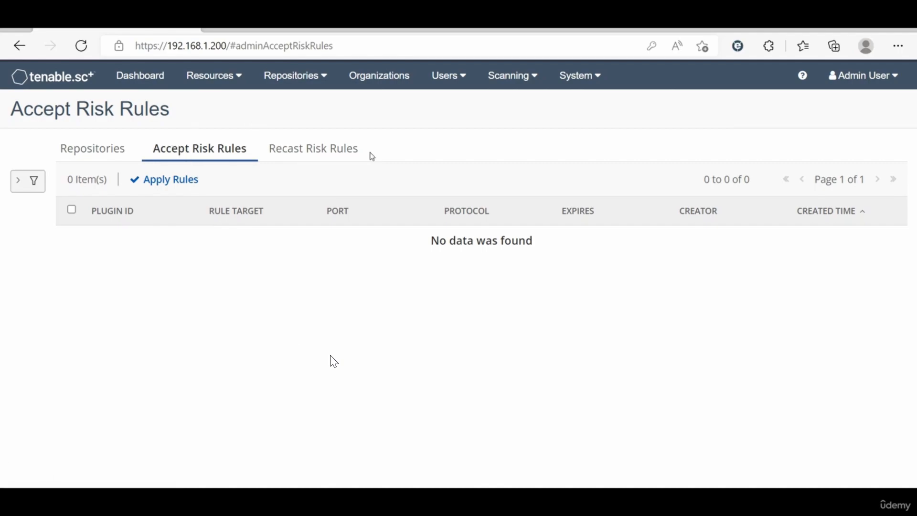
Step: Open 1st-org from Organizations, scroll through its Edit Organization form, and cancel unsaved
{"action": "left_click", "coordinate": [293, 75]}
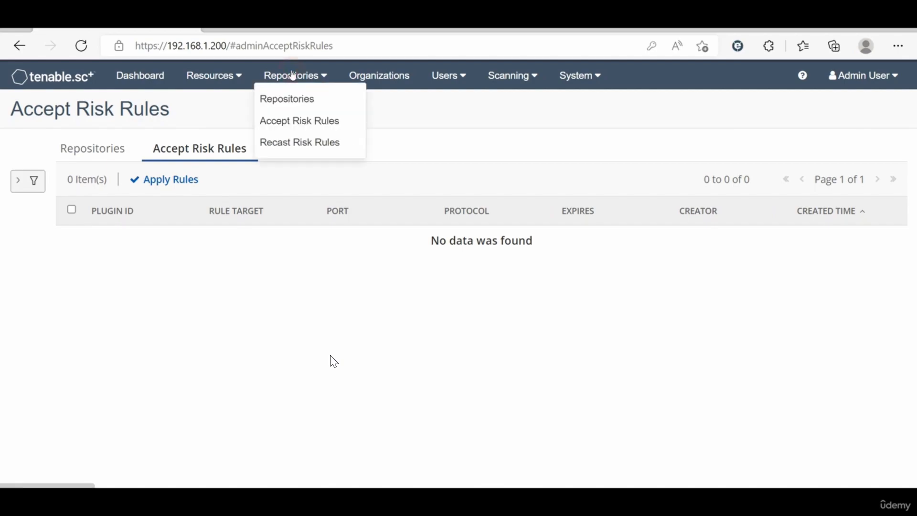
{"action": "left_click", "coordinate": [387, 76]}
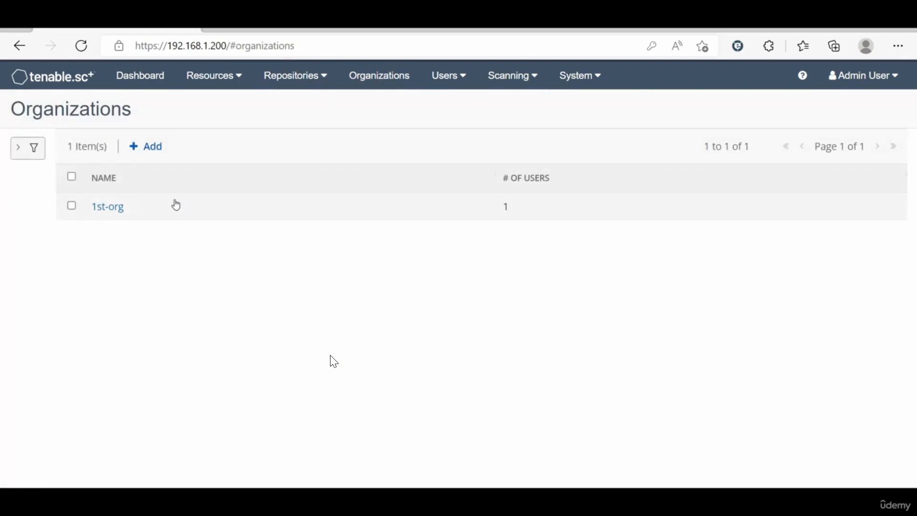
{"action": "left_click", "coordinate": [108, 206]}
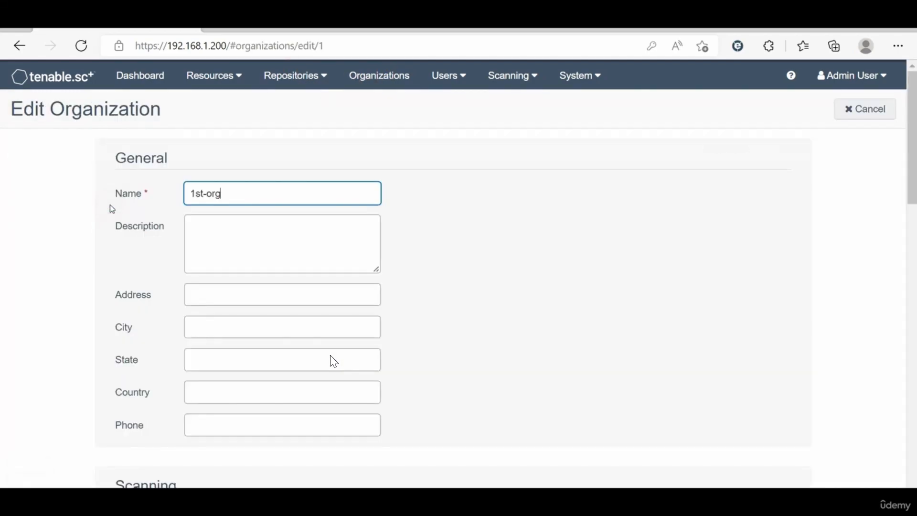
{"action": "scroll", "coordinate": [236, 311], "scroll_direction": "down", "scroll_amount": 7}
{"action": "scroll", "coordinate": [191, 245], "scroll_direction": "down", "scroll_amount": 1}
{"action": "scroll", "coordinate": [191, 240], "scroll_direction": "up", "scroll_amount": 2}
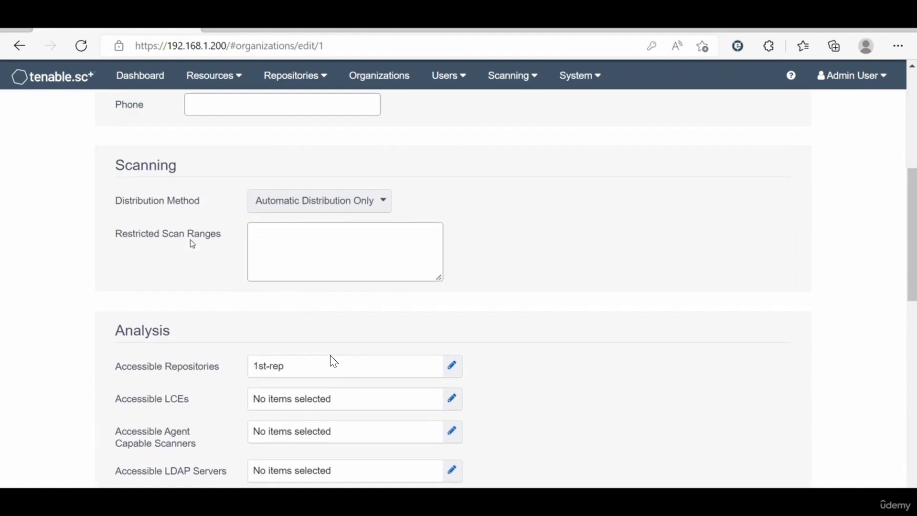
{"action": "scroll", "coordinate": [193, 244], "scroll_direction": "down", "scroll_amount": 1}
{"action": "scroll", "coordinate": [193, 244], "scroll_direction": "down", "scroll_amount": 5}
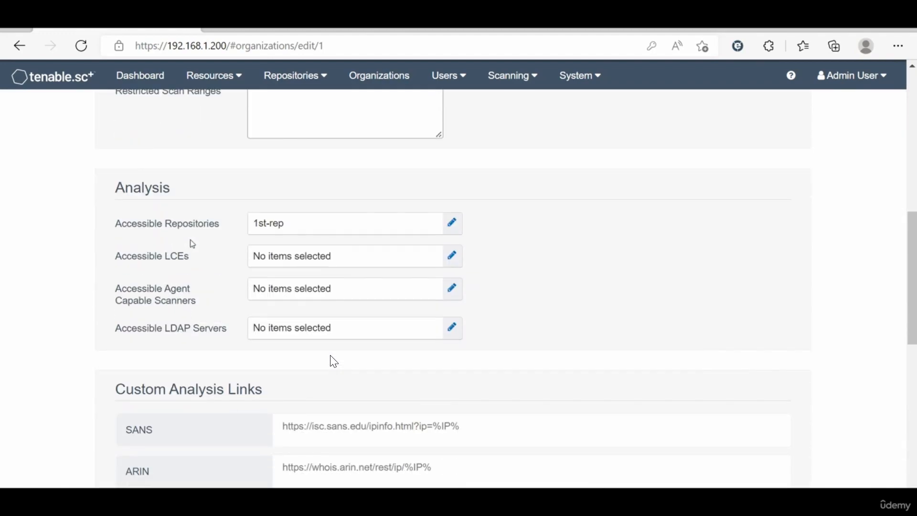
{"action": "scroll", "coordinate": [192, 243], "scroll_direction": "up", "scroll_amount": 11}
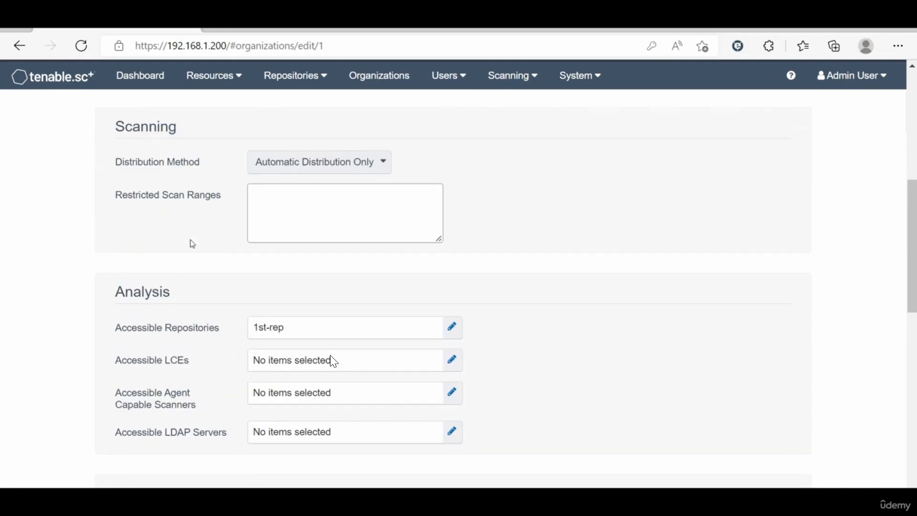
{"action": "scroll", "coordinate": [191, 240], "scroll_direction": "down", "scroll_amount": 5}
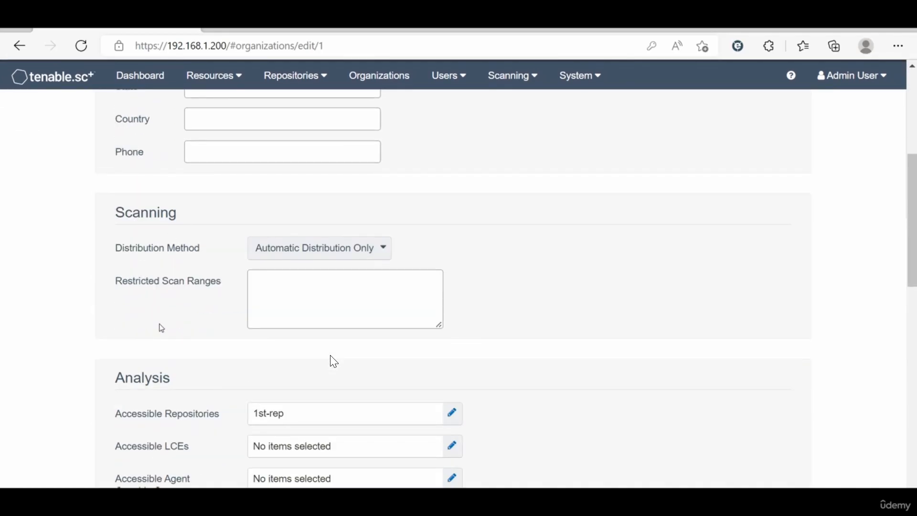
{"action": "scroll", "coordinate": [333, 361], "scroll_direction": "down", "scroll_amount": 4}
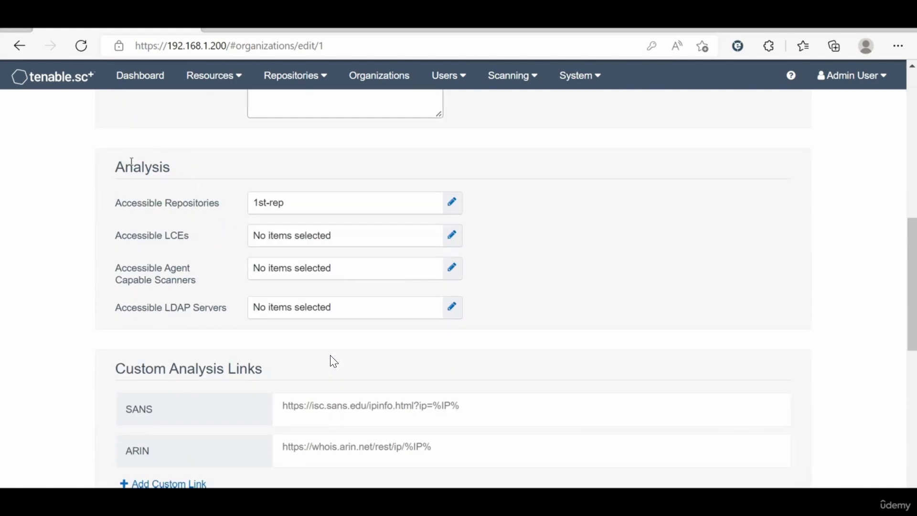
{"action": "scroll", "coordinate": [333, 362], "scroll_direction": "up", "scroll_amount": 10}
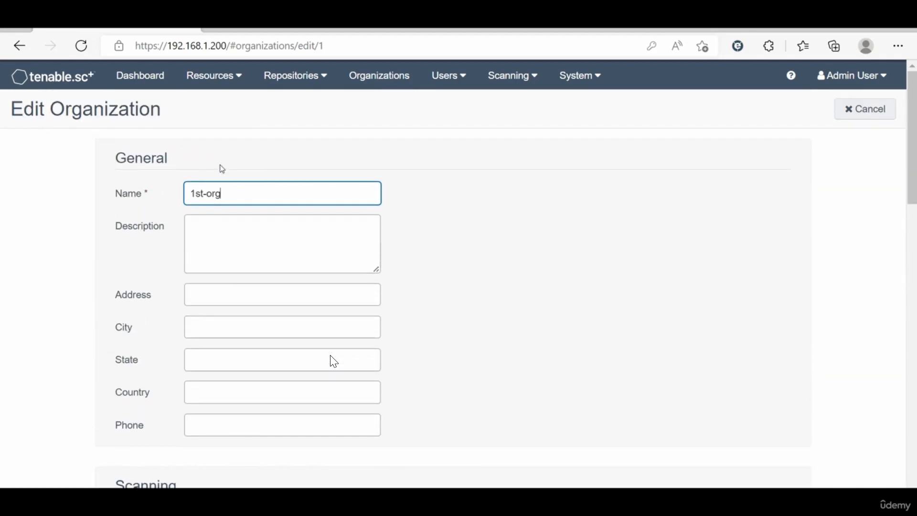
{"action": "scroll", "coordinate": [333, 361], "scroll_direction": "down", "scroll_amount": 10}
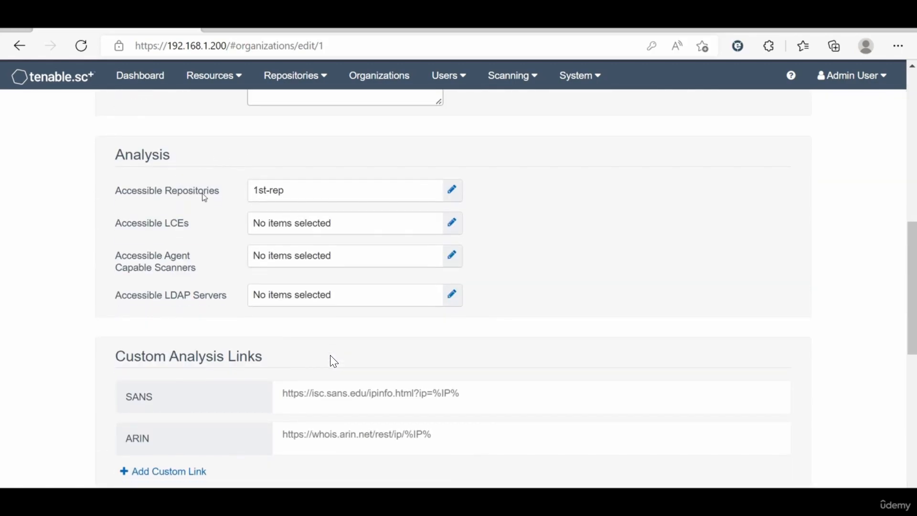
{"action": "scroll", "coordinate": [334, 361], "scroll_direction": "down", "scroll_amount": 8}
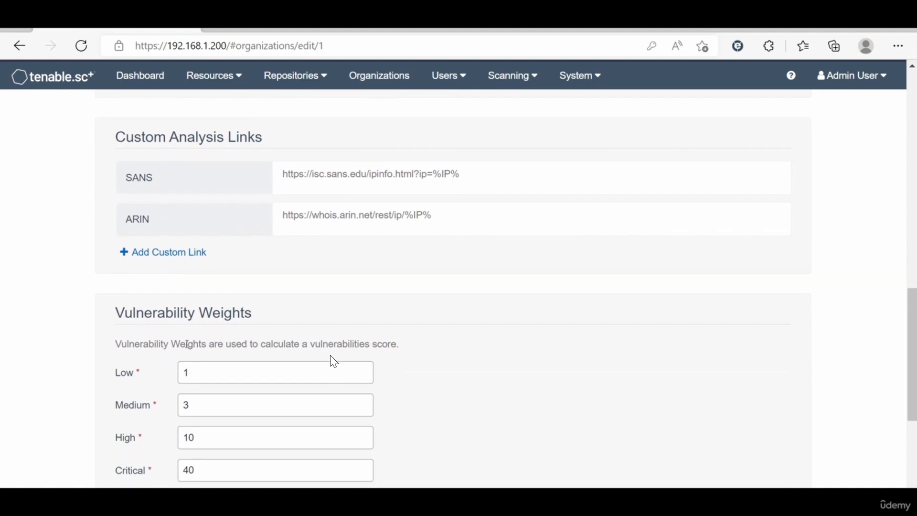
{"action": "scroll", "coordinate": [188, 348], "scroll_direction": "down", "scroll_amount": 2}
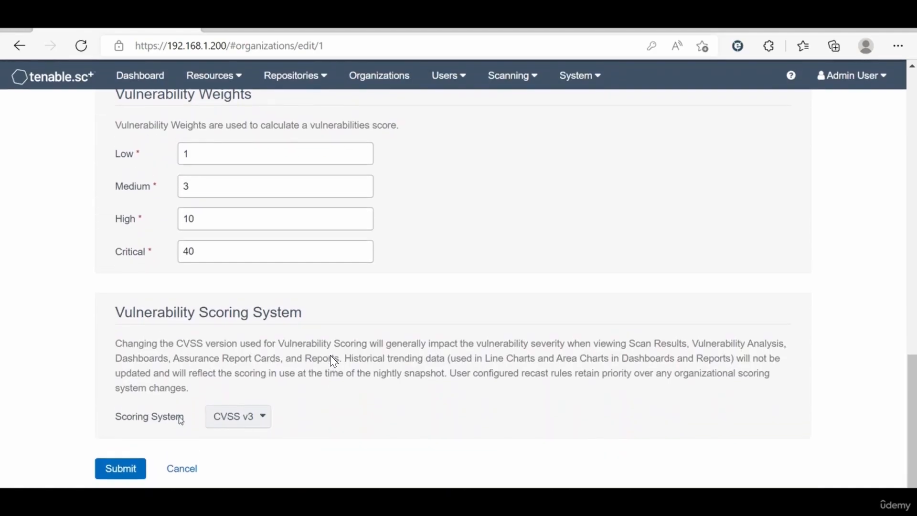
{"action": "left_click", "coordinate": [180, 473]}
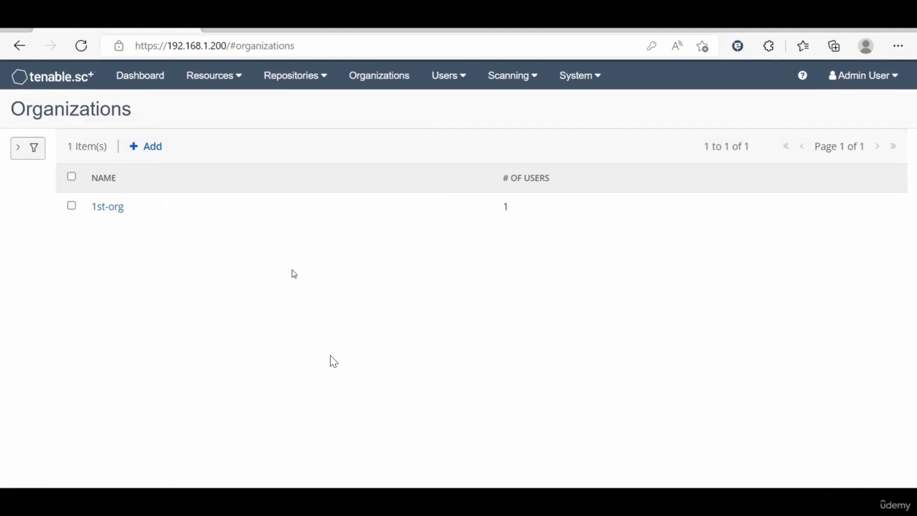
Step: Filter the Users list to the 1st-org organization
{"action": "left_click", "coordinate": [442, 77]}
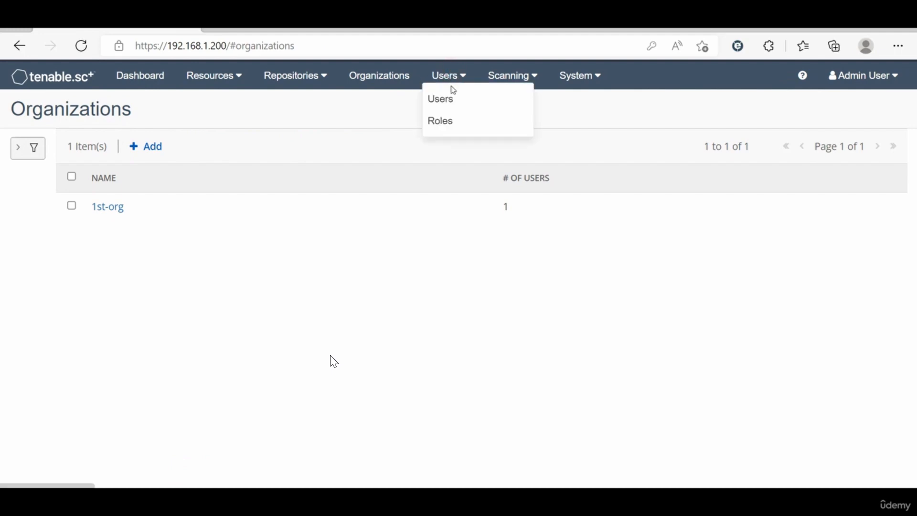
{"action": "left_click", "coordinate": [452, 95]}
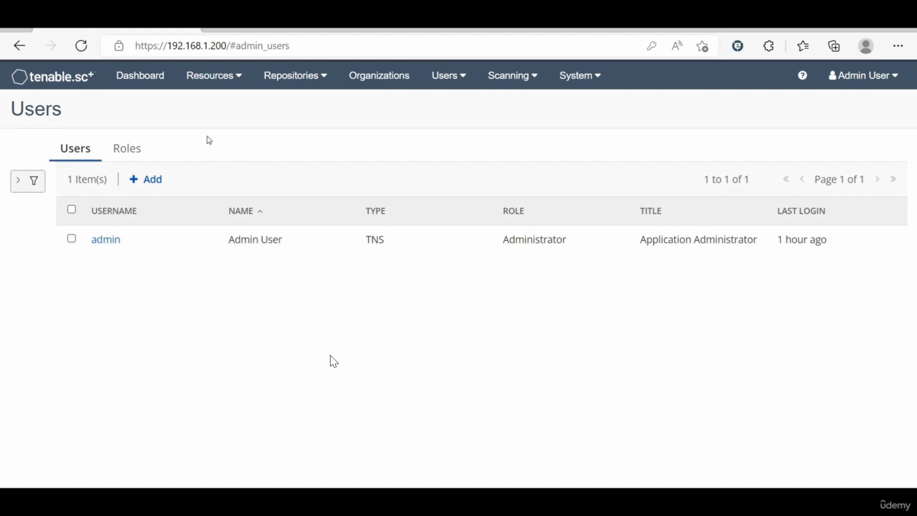
{"action": "left_click", "coordinate": [22, 182]}
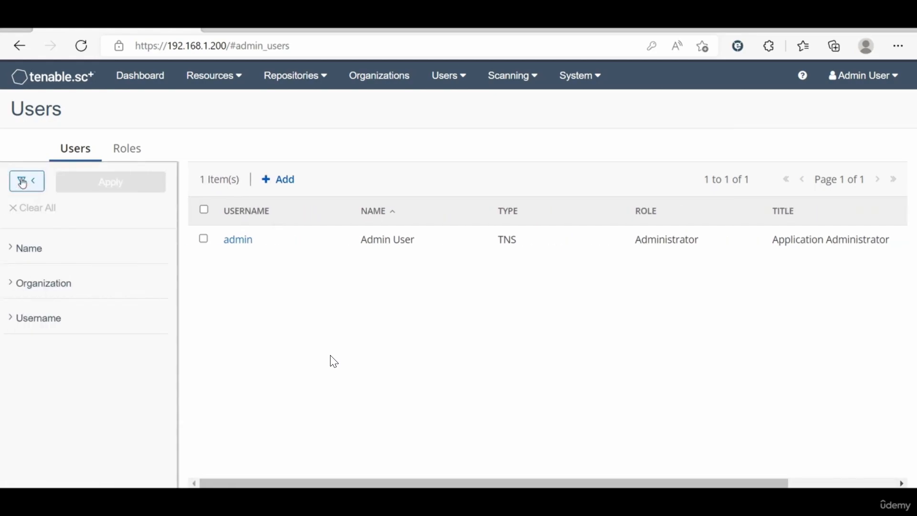
{"action": "left_click", "coordinate": [30, 249]}
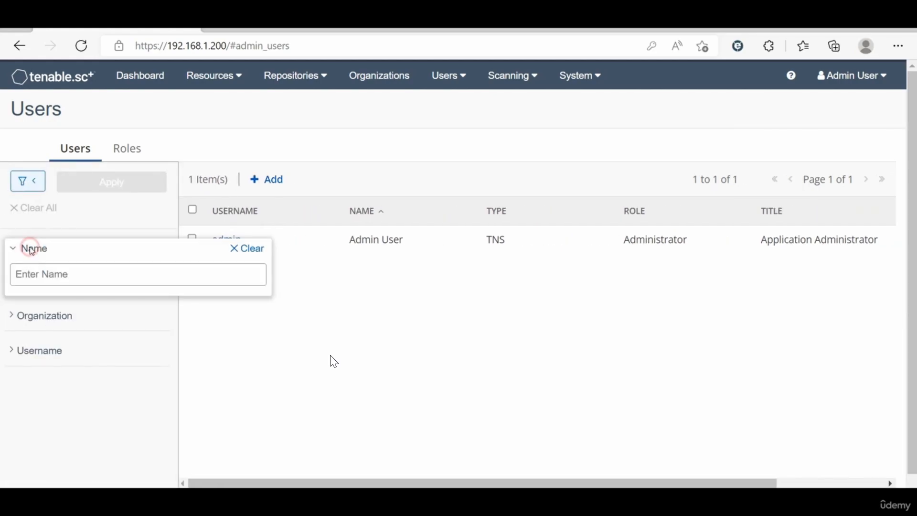
{"action": "left_click", "coordinate": [30, 249]}
{"action": "left_click", "coordinate": [35, 281]}
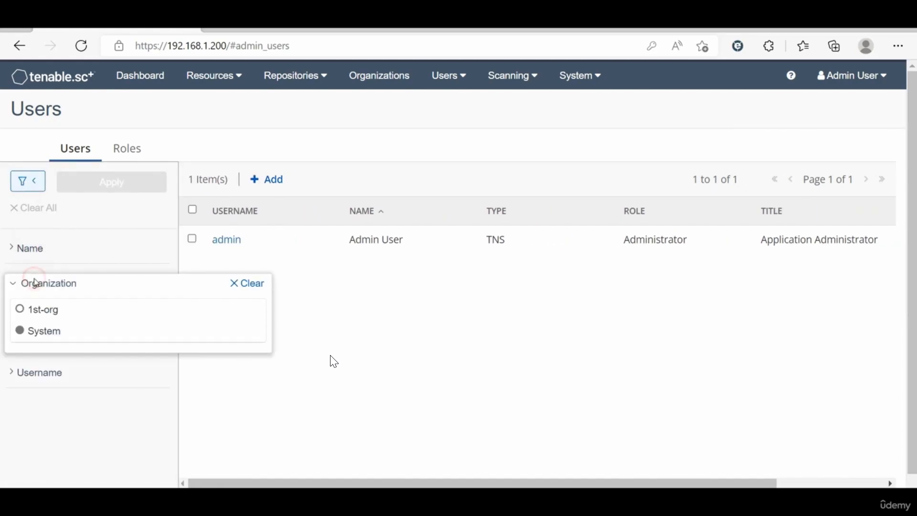
{"action": "left_click", "coordinate": [36, 311]}
{"action": "left_click", "coordinate": [92, 185]}
Step: Clear all user filters and switch to the Roles list
{"action": "left_click", "coordinate": [101, 246]}
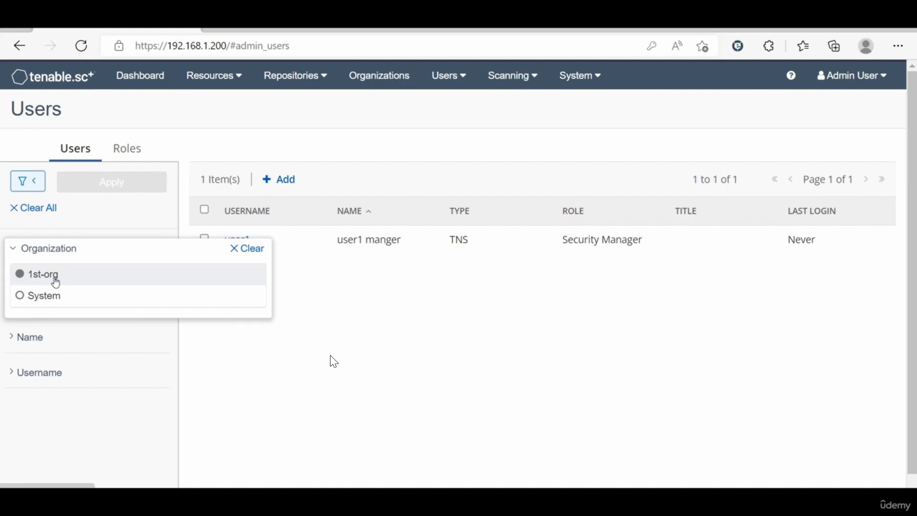
{"action": "left_click", "coordinate": [324, 333]}
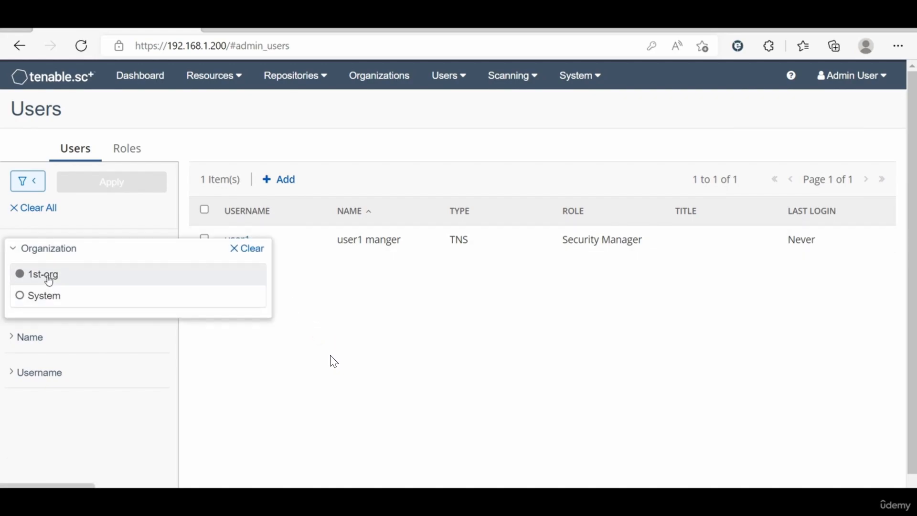
{"action": "left_click", "coordinate": [306, 382]}
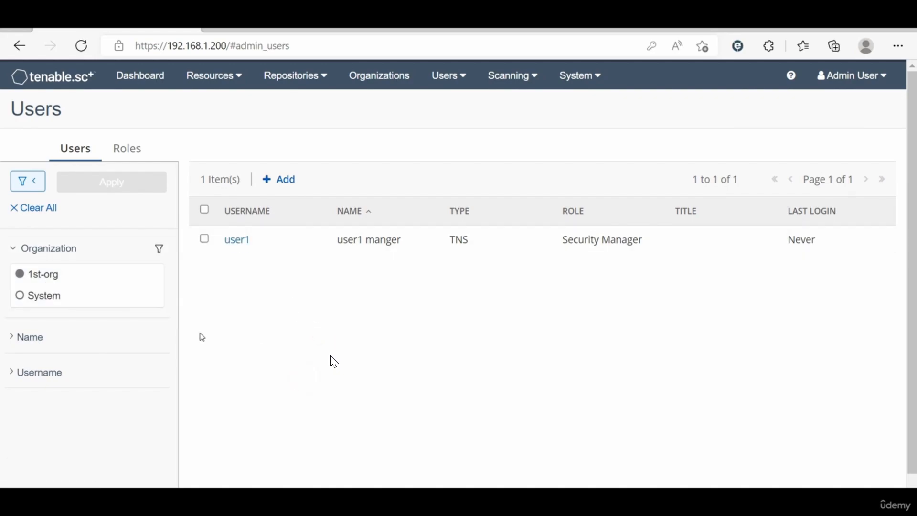
{"action": "left_click", "coordinate": [37, 343]}
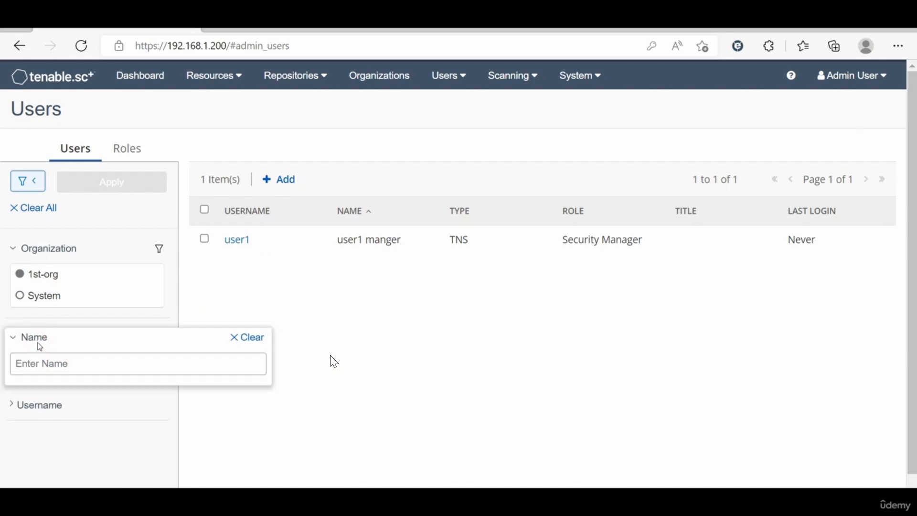
{"action": "left_click", "coordinate": [344, 292]}
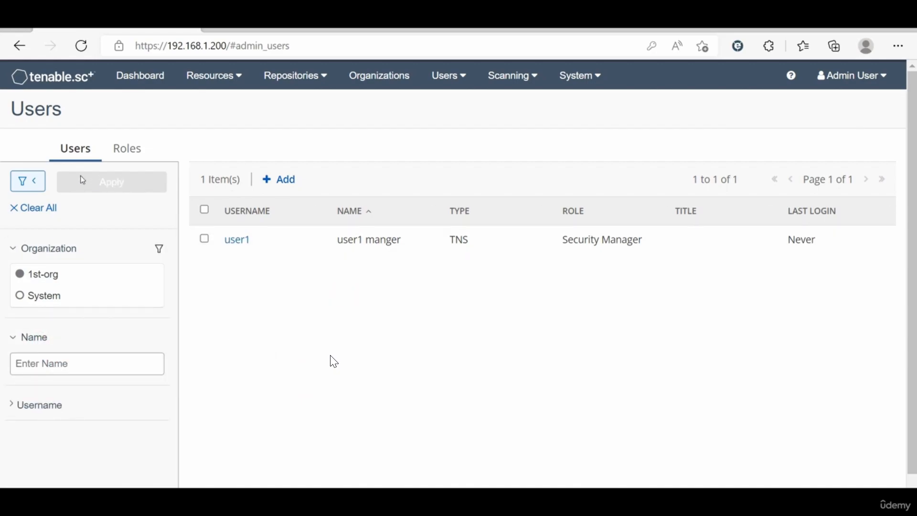
{"action": "left_click", "coordinate": [19, 208]}
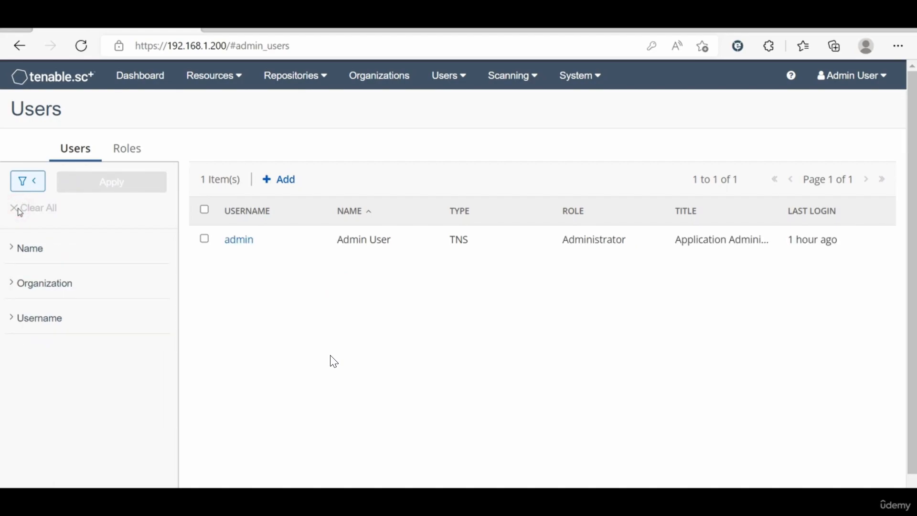
{"action": "left_click", "coordinate": [23, 208]}
{"action": "left_click", "coordinate": [122, 157]}
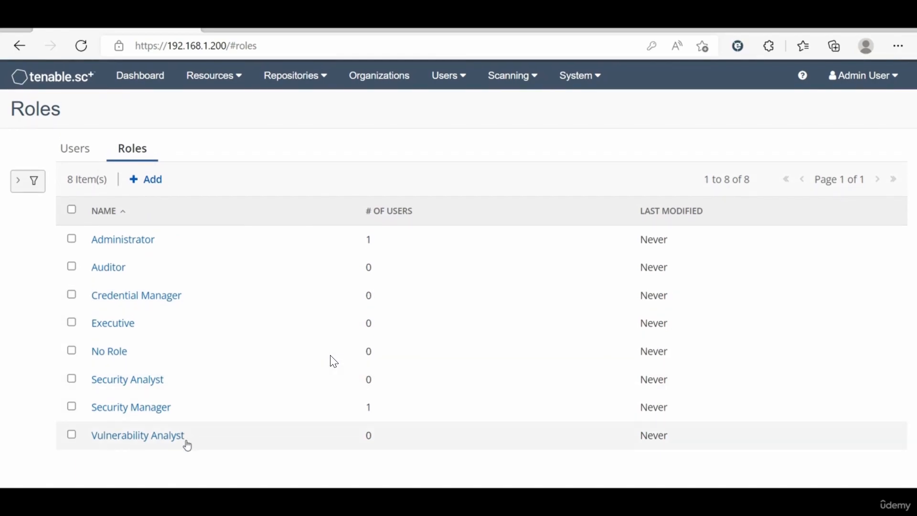
Step: Open the Tenable.sc user guide PDF through Help in the Admin User menu
{"action": "left_click", "coordinate": [263, 155]}
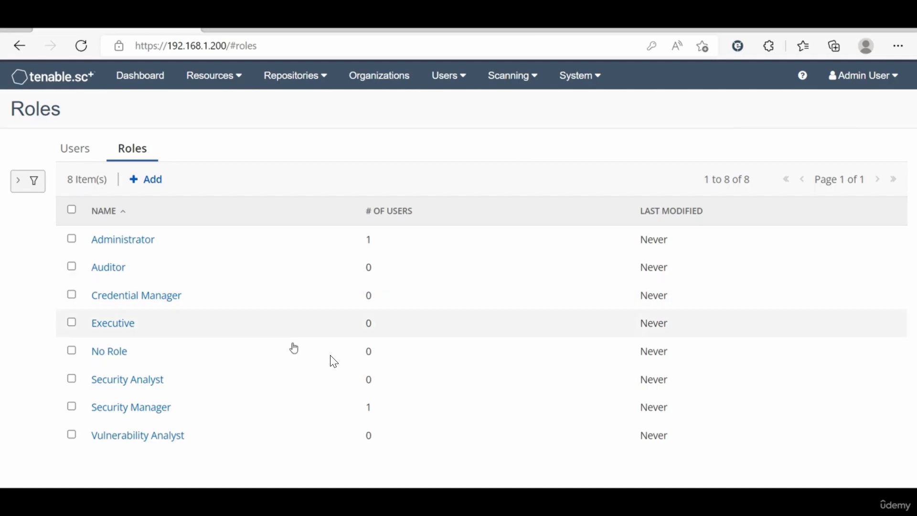
{"action": "left_click", "coordinate": [882, 78]}
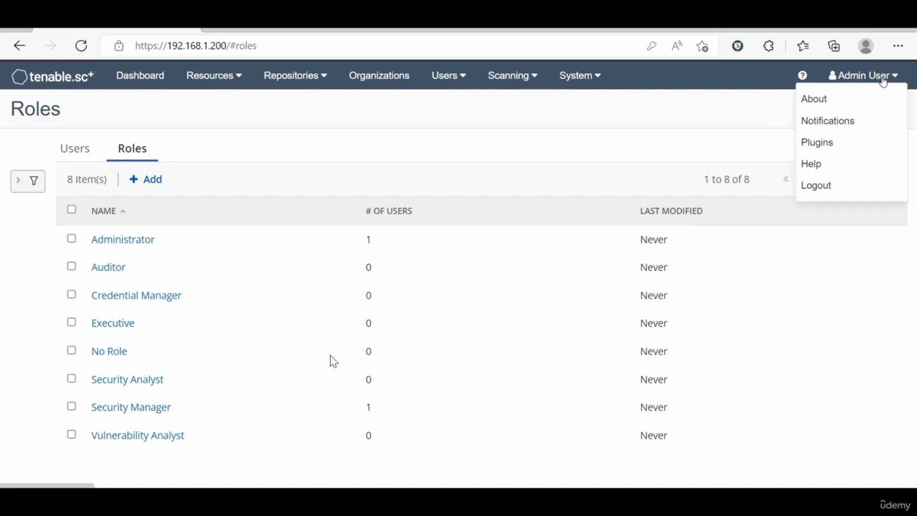
{"action": "left_click", "coordinate": [825, 167]}
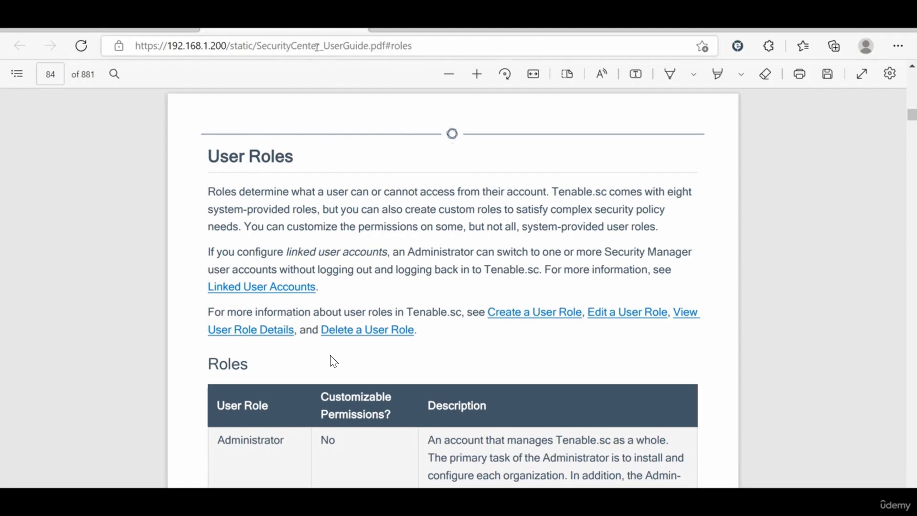
Step: Scroll through the User Roles table on pages 84–85 of the guide
{"action": "scroll", "coordinate": [332, 340], "scroll_direction": "down", "scroll_amount": 3}
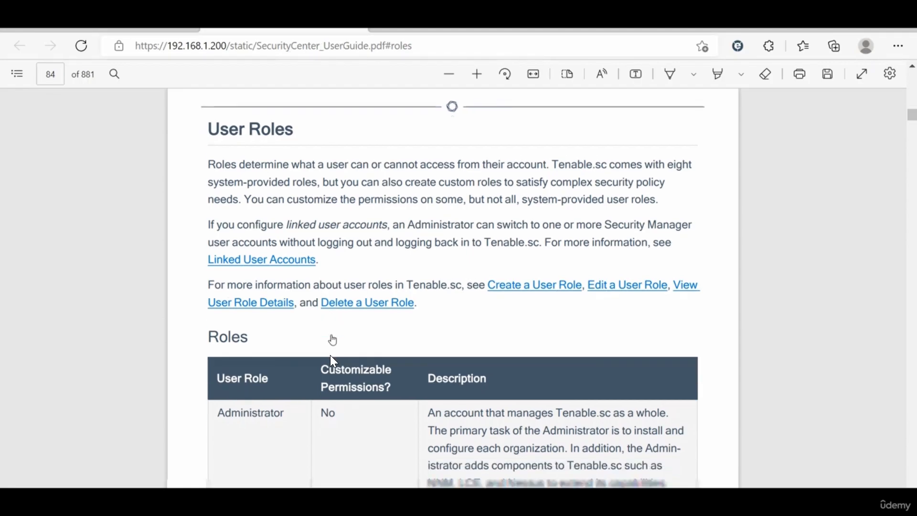
{"action": "scroll", "coordinate": [332, 357], "scroll_direction": "down", "scroll_amount": 2}
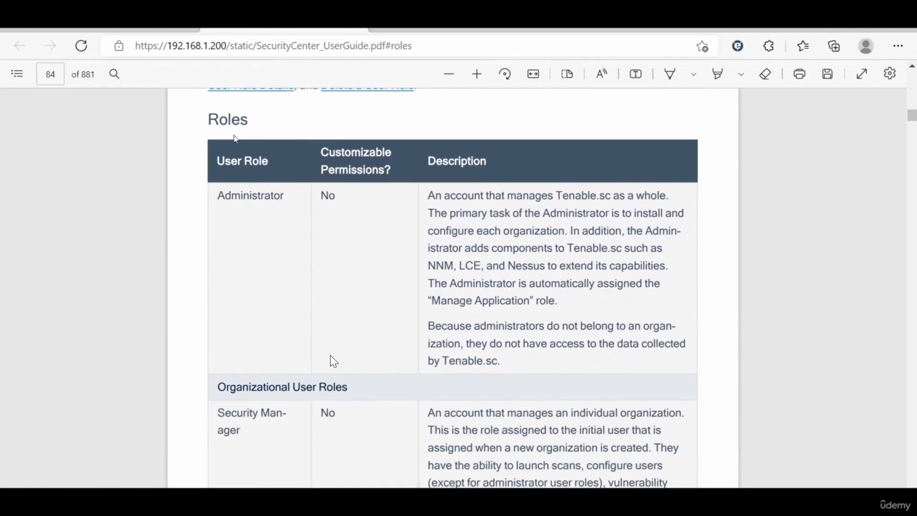
{"action": "scroll", "coordinate": [333, 362], "scroll_direction": "down", "scroll_amount": 14}
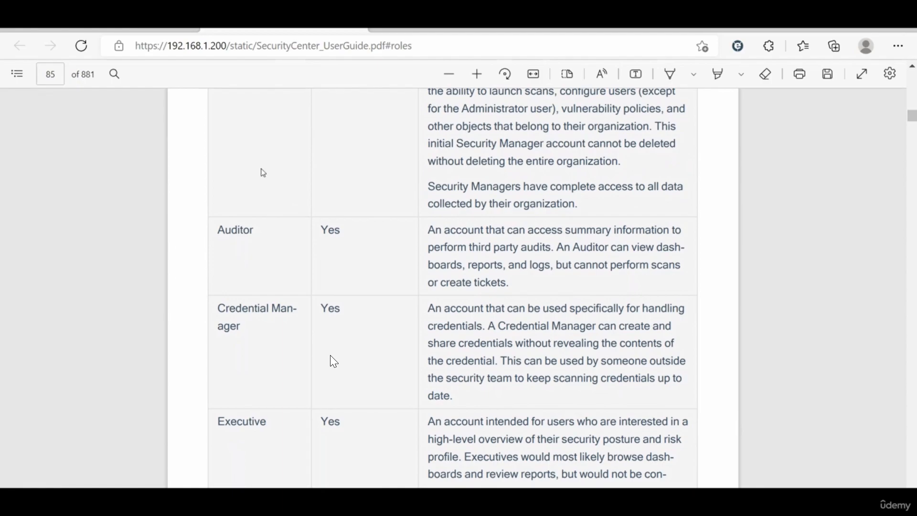
Step: Return to the Roles page, then go to System > Configuration via the top menus
{"action": "left_click", "coordinate": [158, 32]}
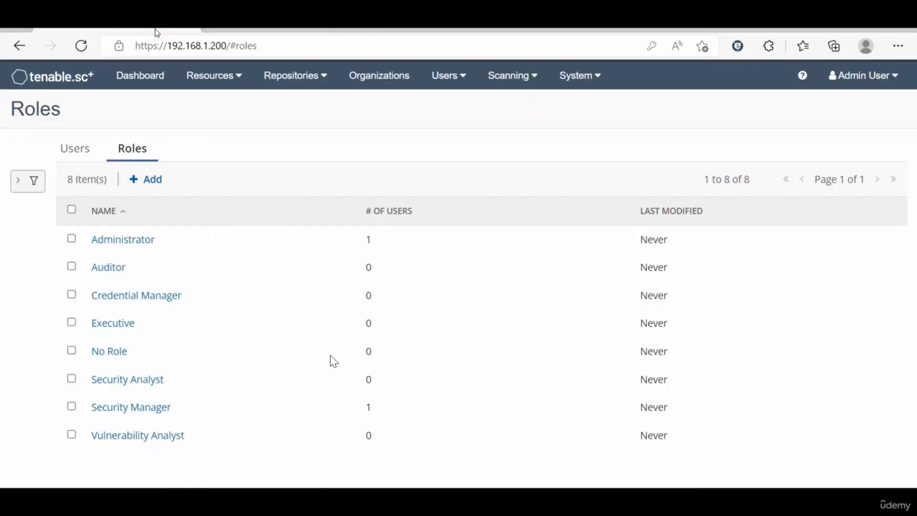
{"action": "left_click", "coordinate": [328, 158]}
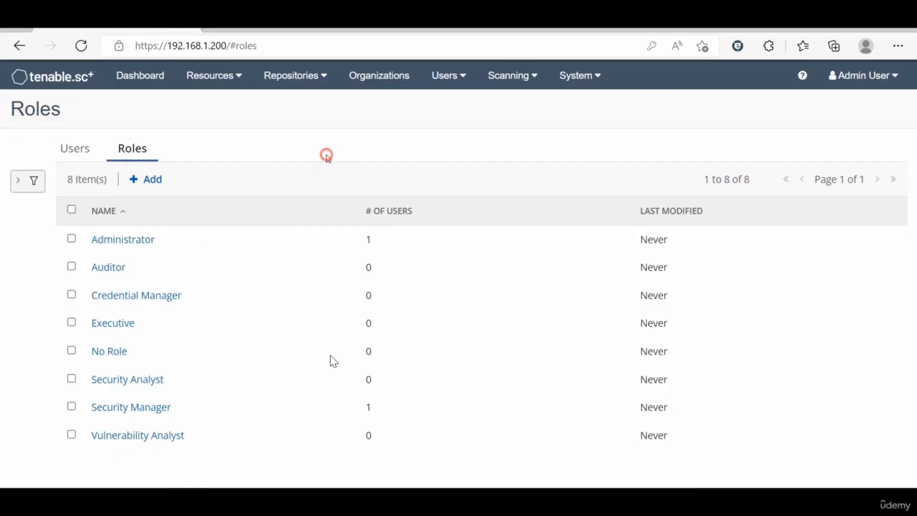
{"action": "left_click", "coordinate": [460, 84]}
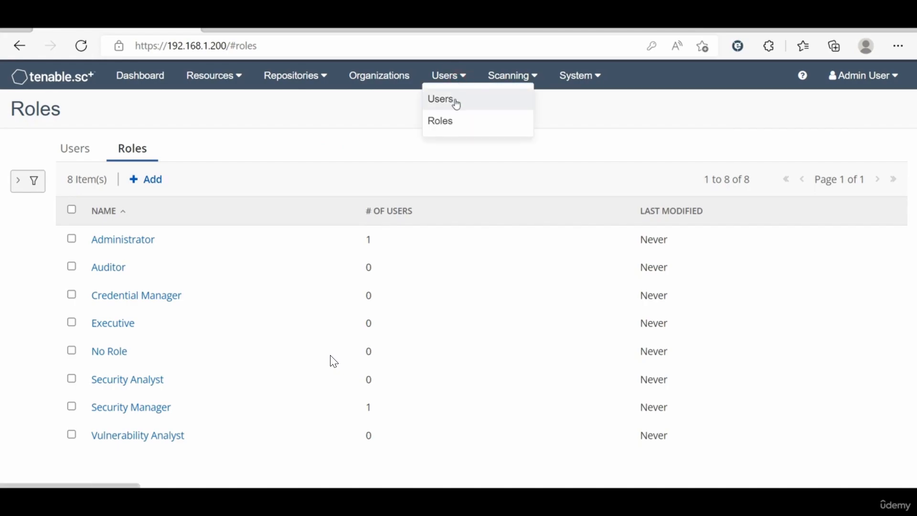
{"action": "left_click", "coordinate": [254, 146]}
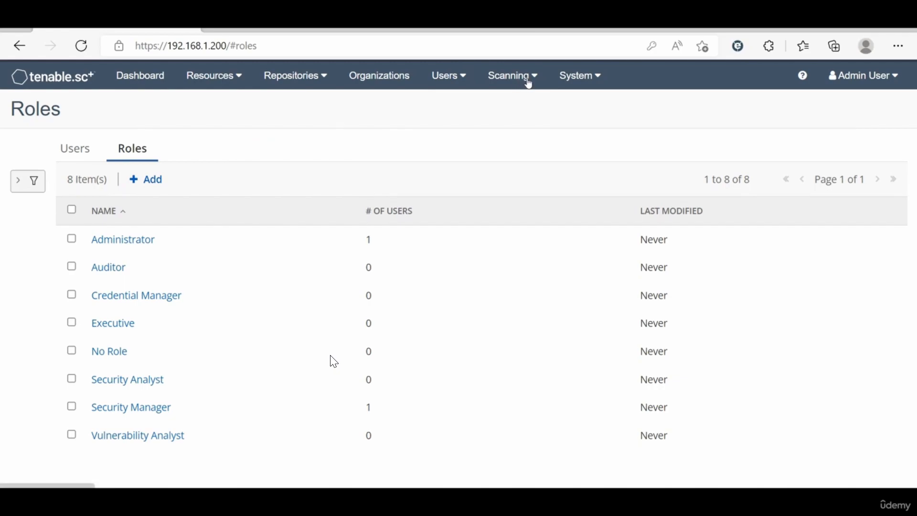
{"action": "left_click", "coordinate": [498, 83]}
{"action": "left_click", "coordinate": [580, 76]}
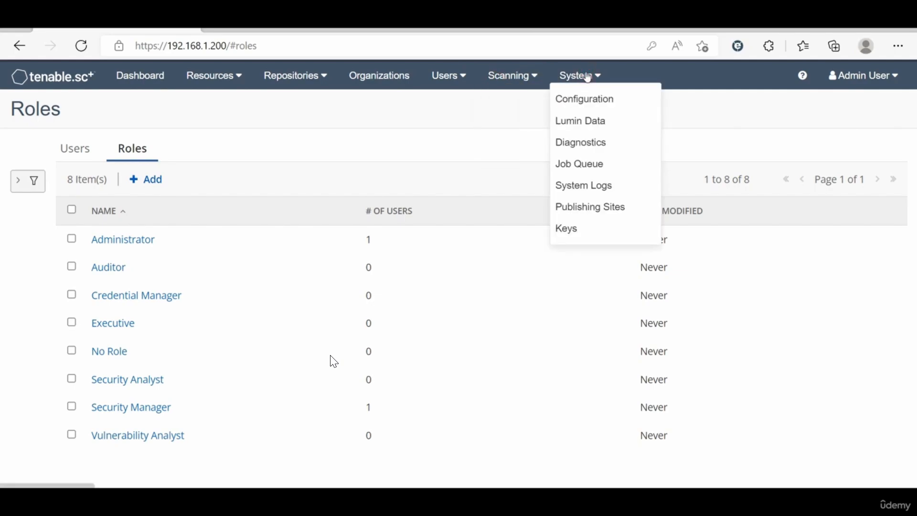
{"action": "left_click", "coordinate": [587, 99]}
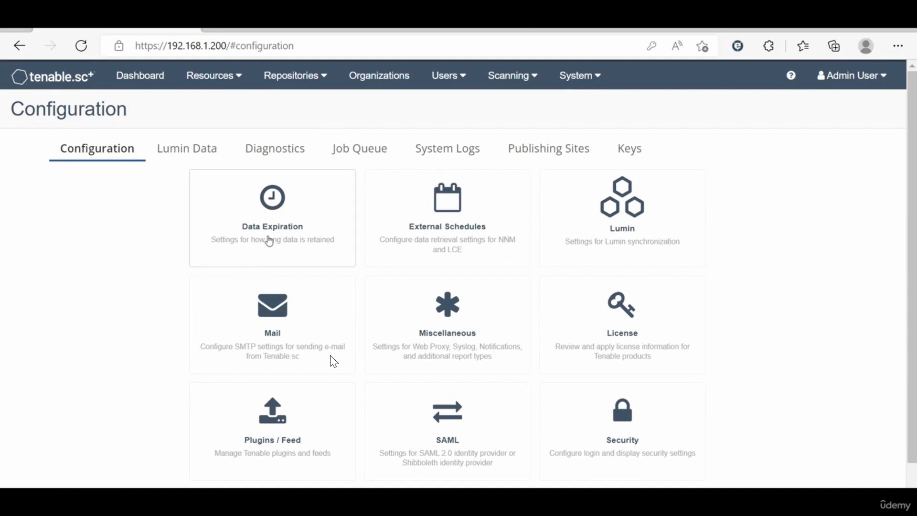
Step: Open and scroll through the Data Expiration retention settings
{"action": "left_click", "coordinate": [283, 225]}
{"action": "scroll", "coordinate": [256, 296], "scroll_direction": "down", "scroll_amount": 1}
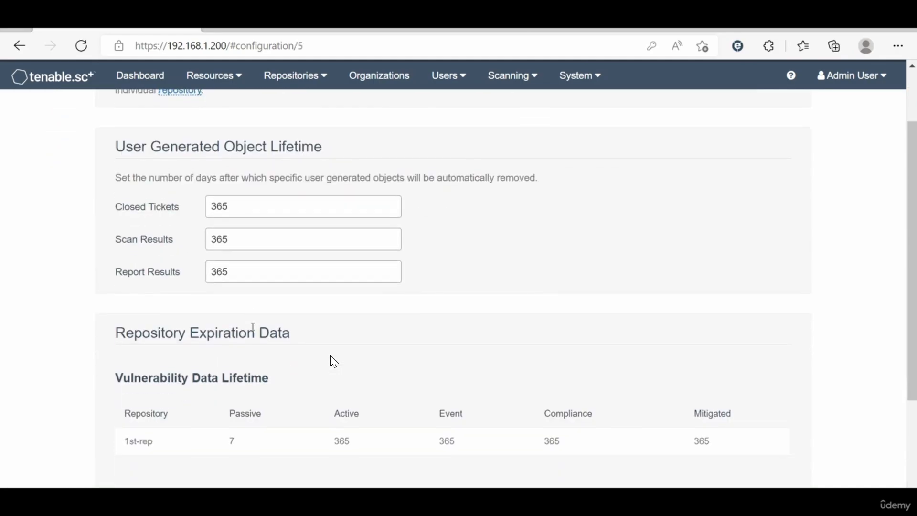
{"action": "scroll", "coordinate": [253, 327], "scroll_direction": "up", "scroll_amount": 1}
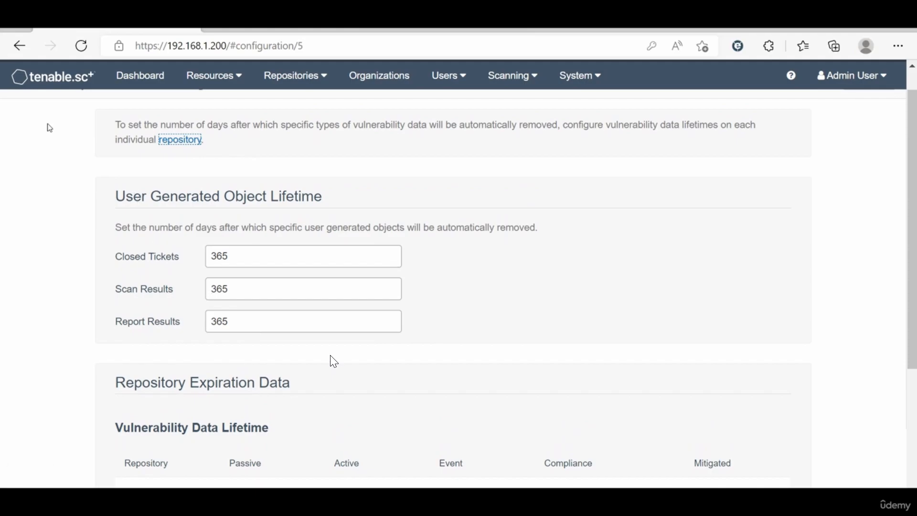
{"action": "scroll", "coordinate": [333, 362], "scroll_direction": "up", "scroll_amount": 1}
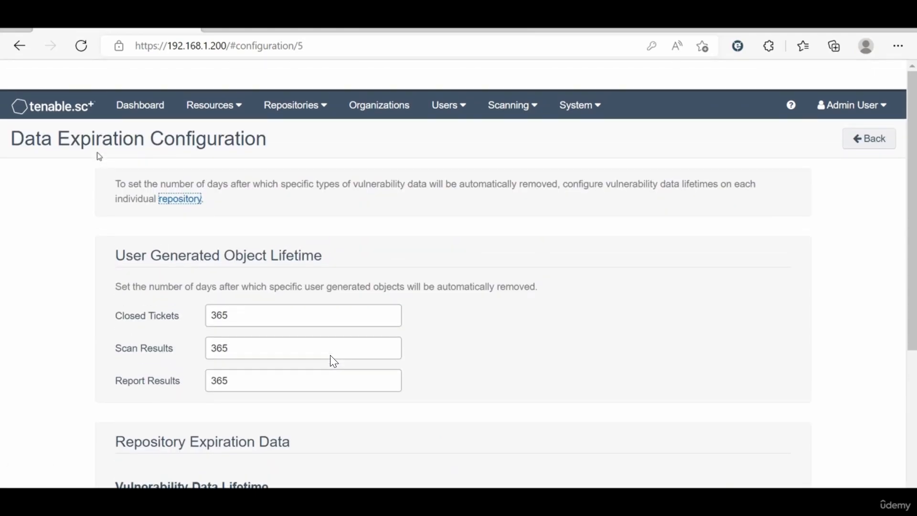
Step: Return to System > Configuration, then bring up the empty Scanning Policies list
{"action": "left_click", "coordinate": [579, 75]}
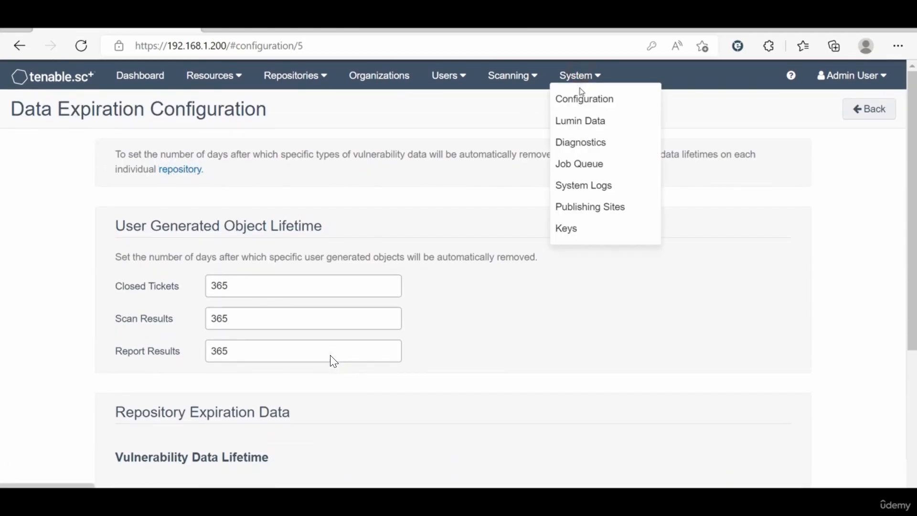
{"action": "left_click", "coordinate": [579, 97]}
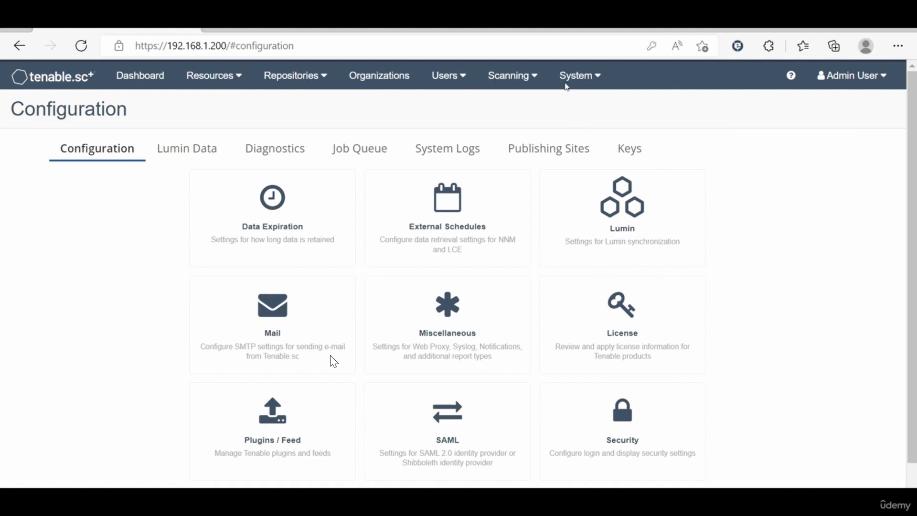
{"action": "left_click", "coordinate": [511, 80]}
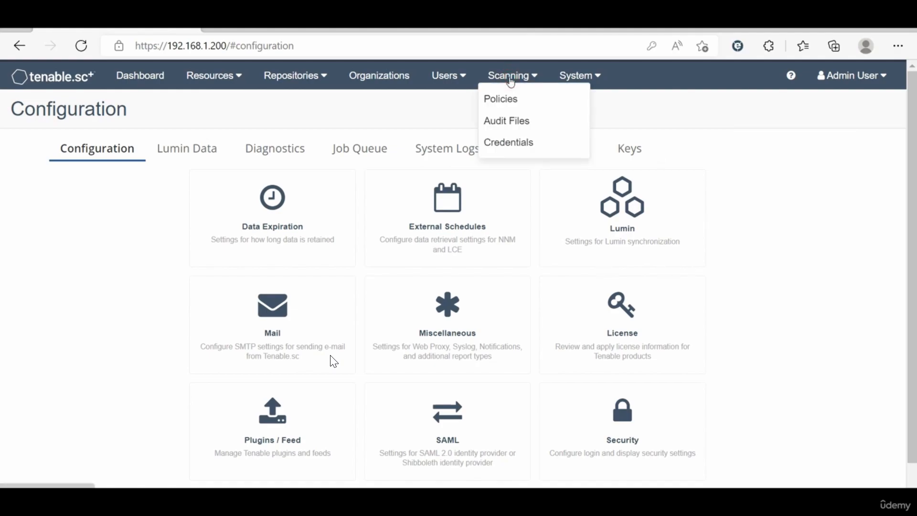
{"action": "left_click", "coordinate": [508, 98]}
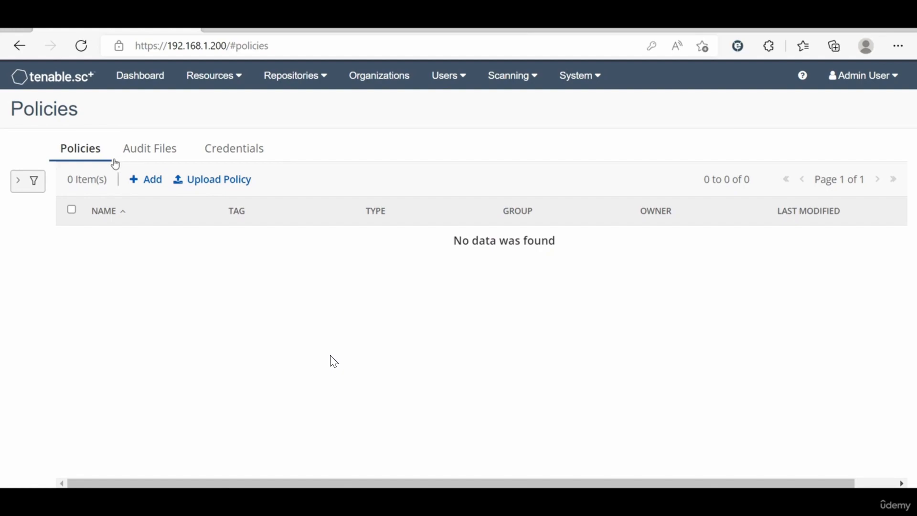
Step: Start adding a new policy and scroll through the Policy Templates
{"action": "left_click", "coordinate": [138, 180]}
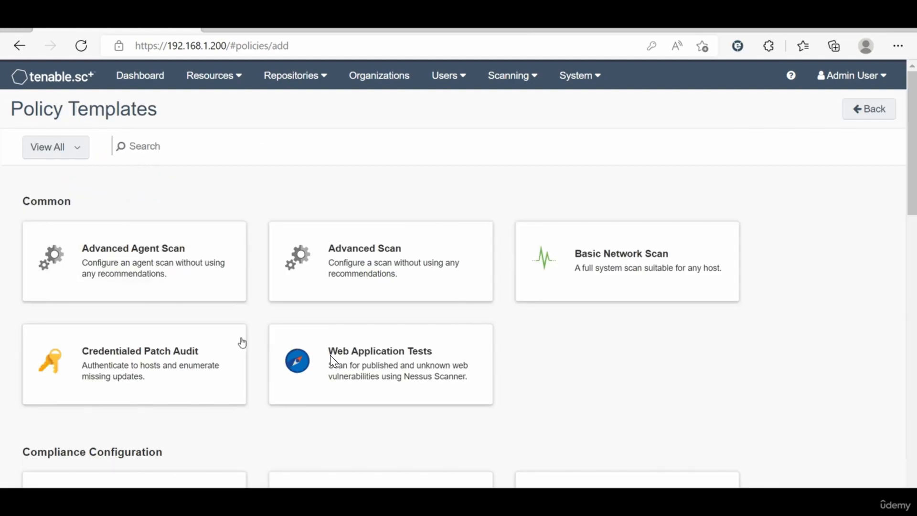
{"action": "scroll", "coordinate": [242, 343], "scroll_direction": "down", "scroll_amount": 3}
{"action": "scroll", "coordinate": [242, 343], "scroll_direction": "down", "scroll_amount": 7}
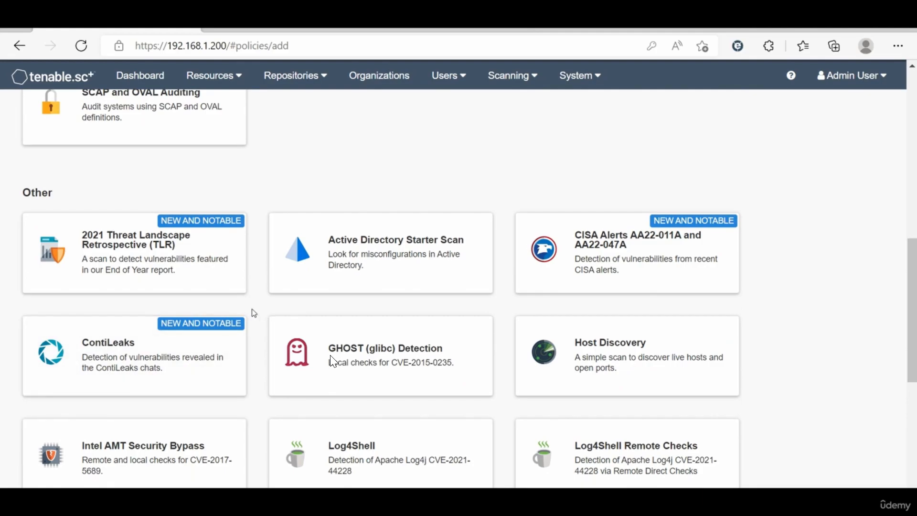
{"action": "scroll", "coordinate": [254, 313], "scroll_direction": "down", "scroll_amount": 5}
{"action": "scroll", "coordinate": [254, 314], "scroll_direction": "up", "scroll_amount": 12}
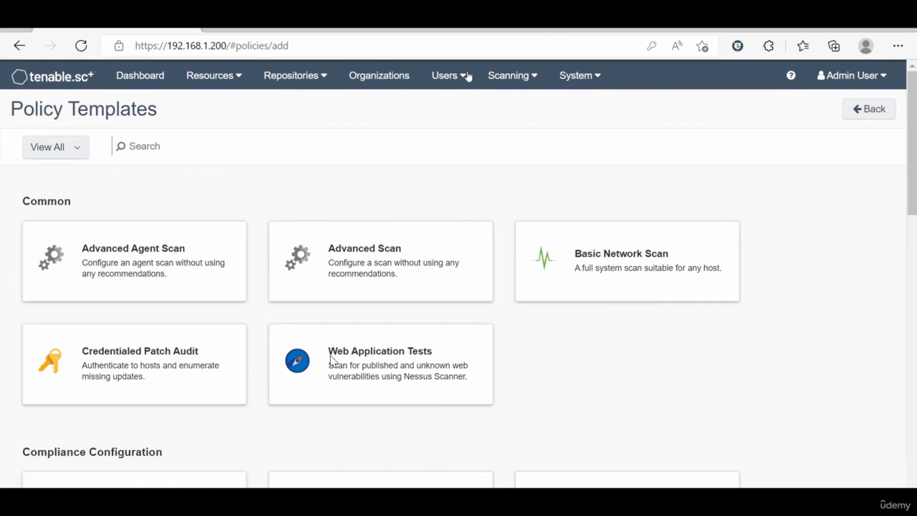
{"action": "scroll", "coordinate": [262, 376], "scroll_direction": "down", "scroll_amount": 2}
{"action": "scroll", "coordinate": [262, 376], "scroll_direction": "down", "scroll_amount": 10}
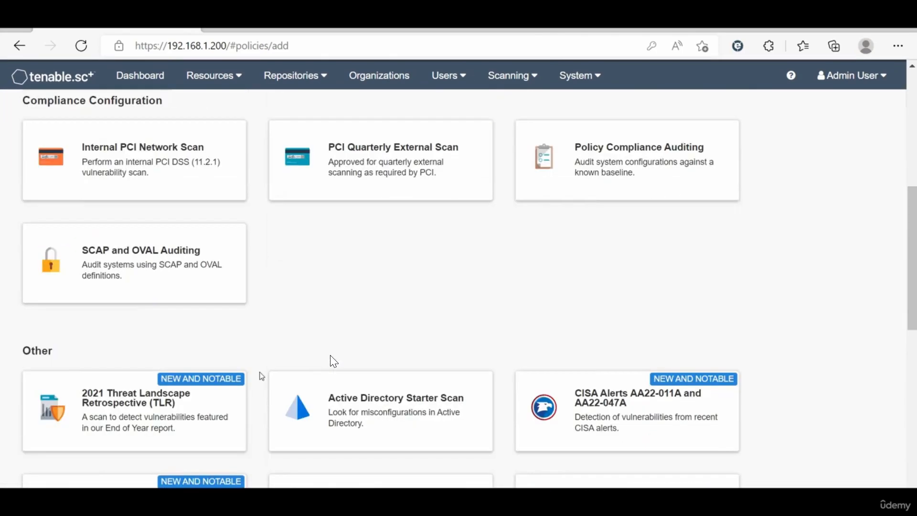
{"action": "scroll", "coordinate": [262, 377], "scroll_direction": "up", "scroll_amount": 12}
{"action": "scroll", "coordinate": [262, 376], "scroll_direction": "up", "scroll_amount": 2}
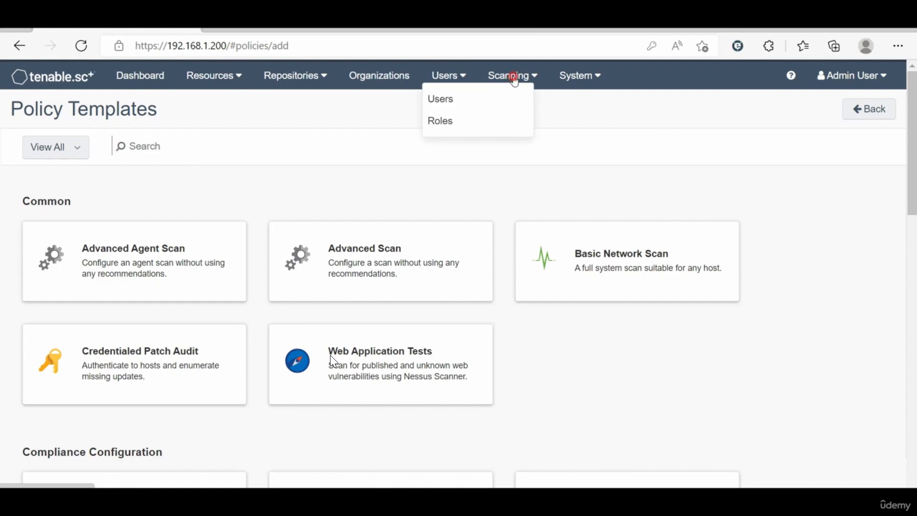
Step: Open the View All template category filter and close it unchanged
{"action": "mouse_move", "coordinate": [512, 78]}
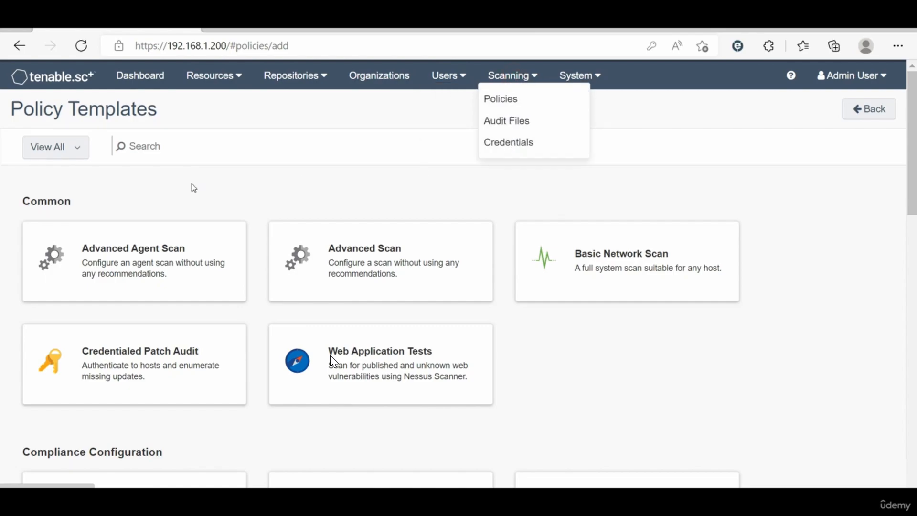
{"action": "left_click", "coordinate": [67, 152]}
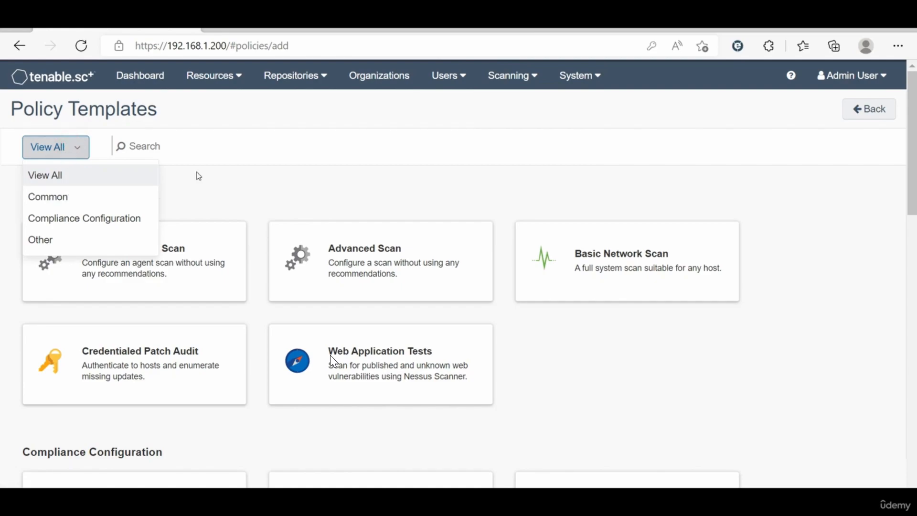
{"action": "left_click", "coordinate": [293, 193]}
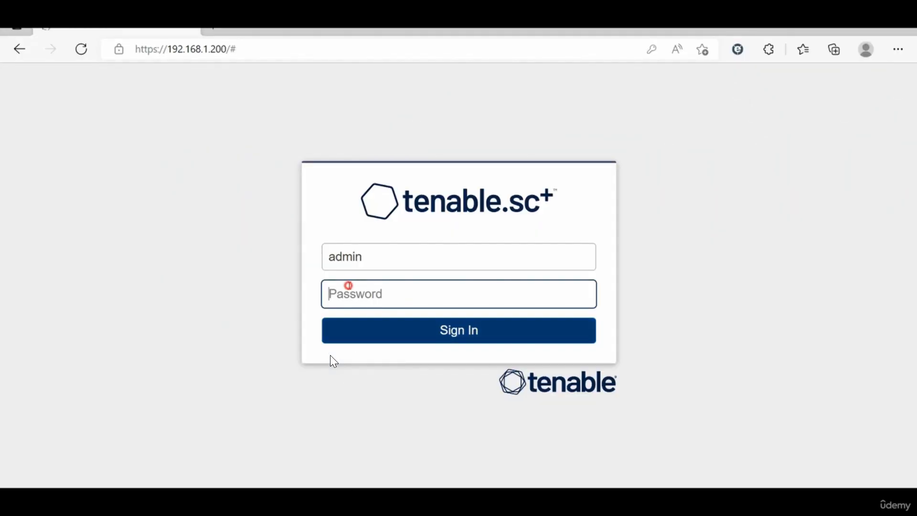
Step: Sign in as the administrator and decline saving the password in the browser
{"action": "type", "text": "ad•••••"}
{"action": "key", "text": "Return"}
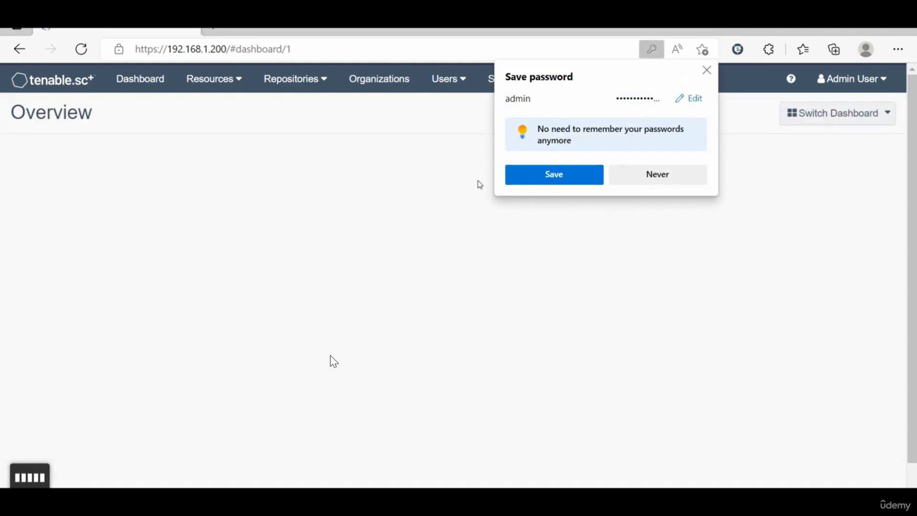
{"action": "left_click", "coordinate": [625, 183]}
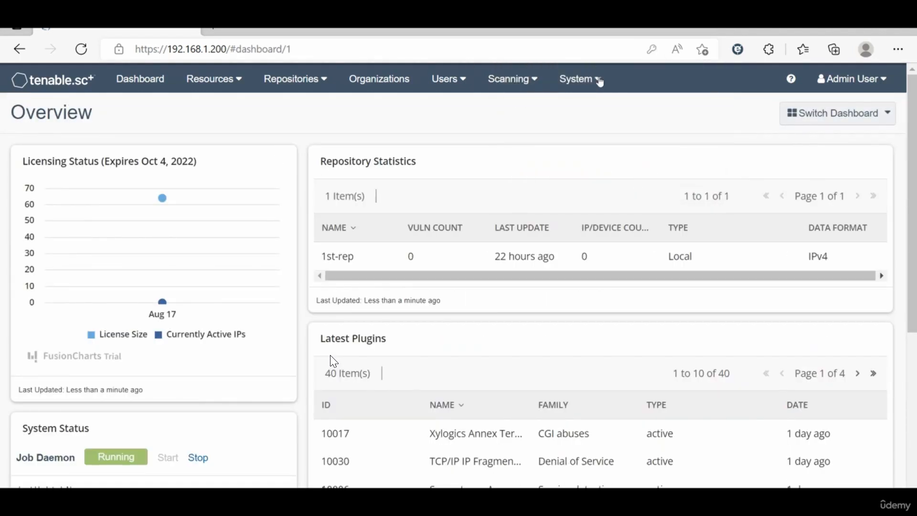
Step: In Configuration > Security, switch on Picture in Picture for Scanners and submit
{"action": "left_click", "coordinate": [592, 82]}
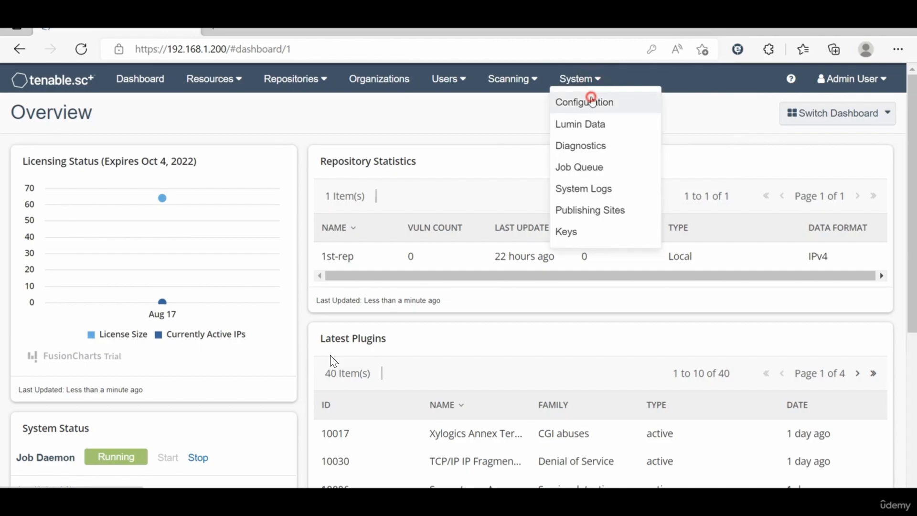
{"action": "left_click", "coordinate": [592, 99]}
{"action": "left_click", "coordinate": [624, 432]}
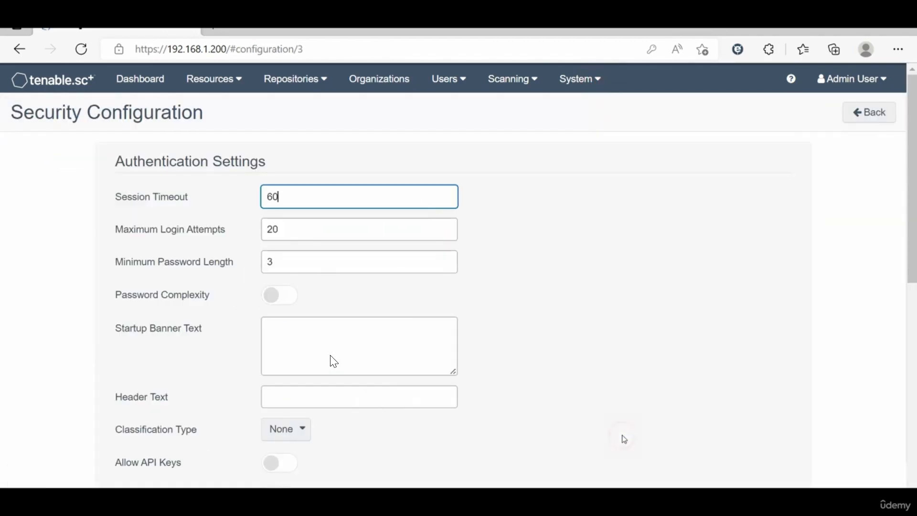
{"action": "scroll", "coordinate": [410, 383], "scroll_direction": "down", "scroll_amount": 5}
{"action": "scroll", "coordinate": [410, 382], "scroll_direction": "down", "scroll_amount": 3}
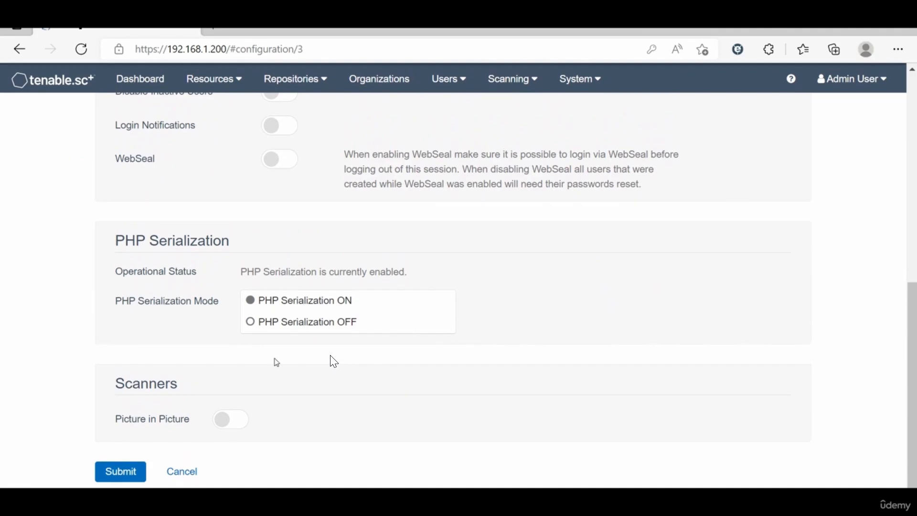
{"action": "left_click", "coordinate": [223, 418]}
{"action": "left_click", "coordinate": [221, 419]}
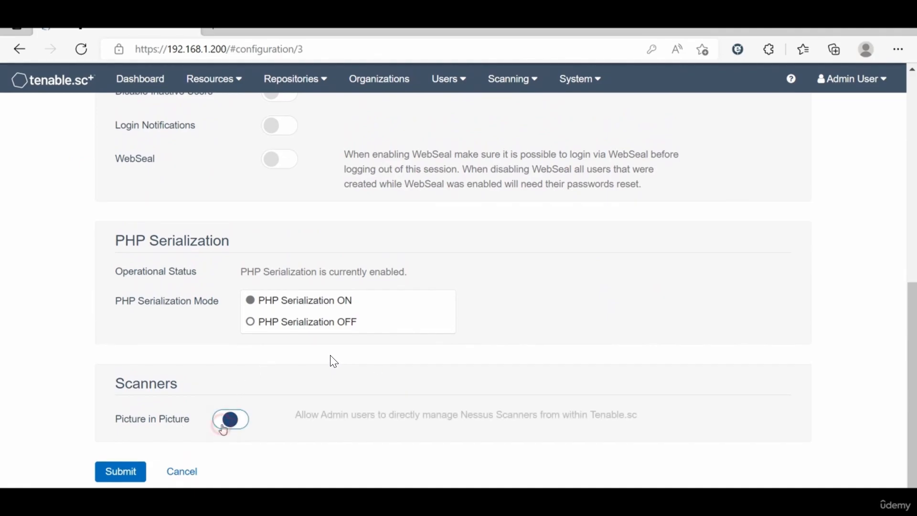
{"action": "left_click", "coordinate": [132, 472]}
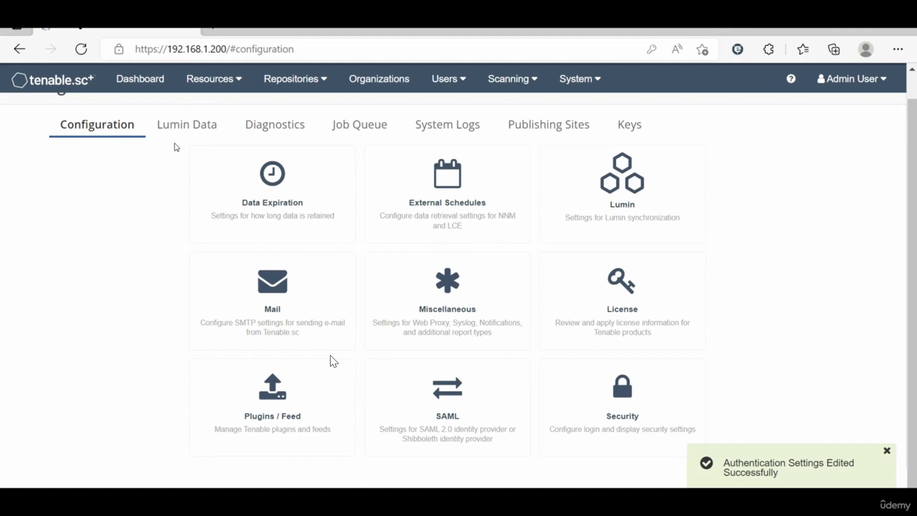
Step: Toggle Picture in Picture again and resubmit the authentication settings
{"action": "left_click", "coordinate": [626, 382]}
{"action": "scroll", "coordinate": [393, 369], "scroll_direction": "down", "scroll_amount": 15}
{"action": "left_click", "coordinate": [230, 420]}
{"action": "left_click", "coordinate": [139, 469]}
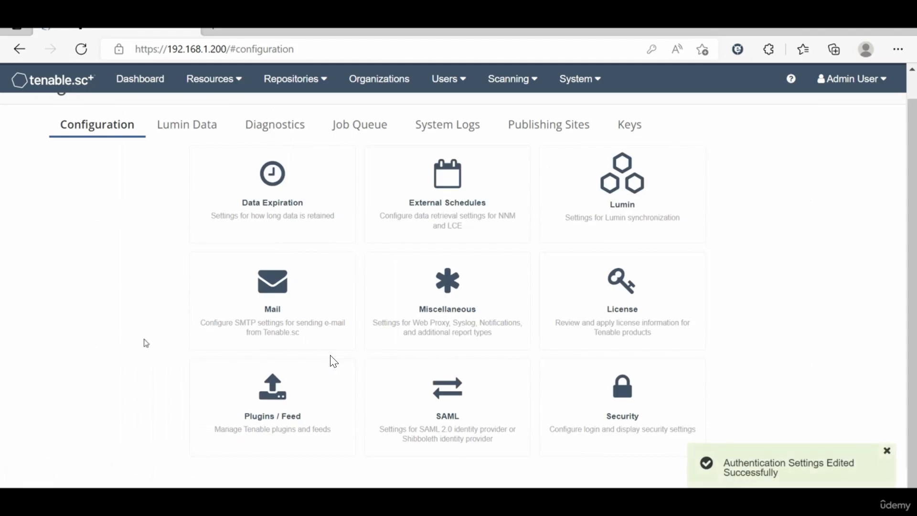
{"action": "left_click", "coordinate": [217, 81]}
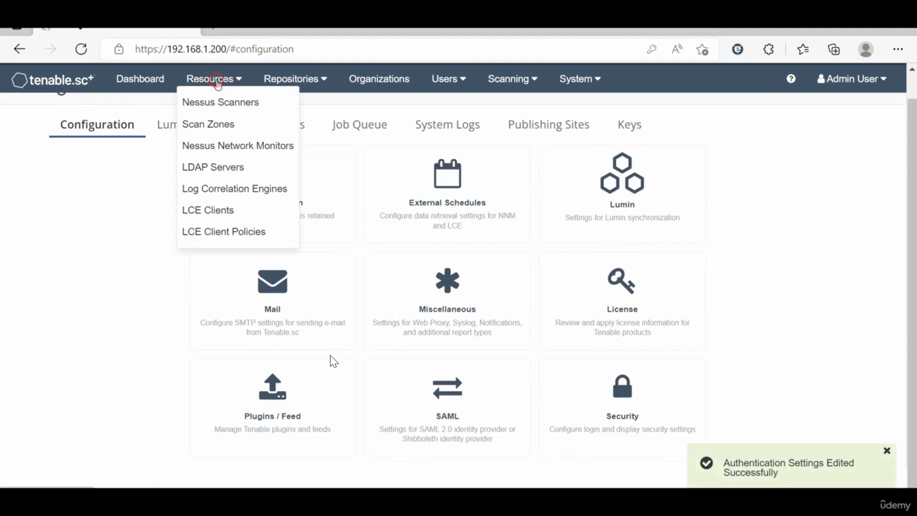
Step: Select scanner 192.168.1.201 in Nessus Scanners and review its More and right-click actions
{"action": "left_click", "coordinate": [220, 101]}
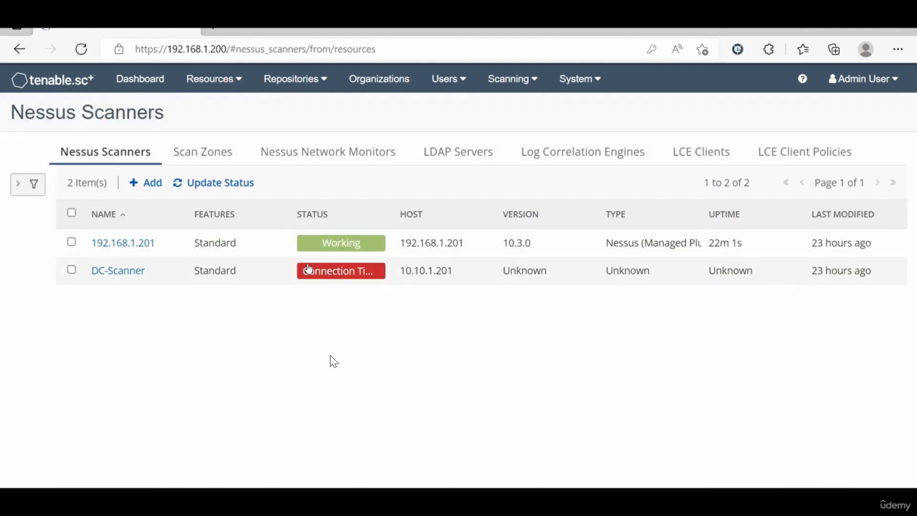
{"action": "left_click", "coordinate": [73, 243]}
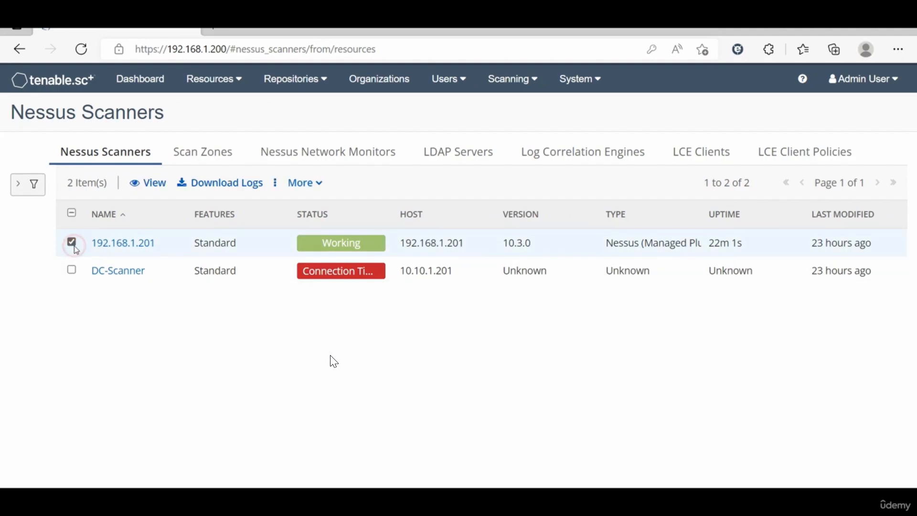
{"action": "left_click", "coordinate": [307, 184]}
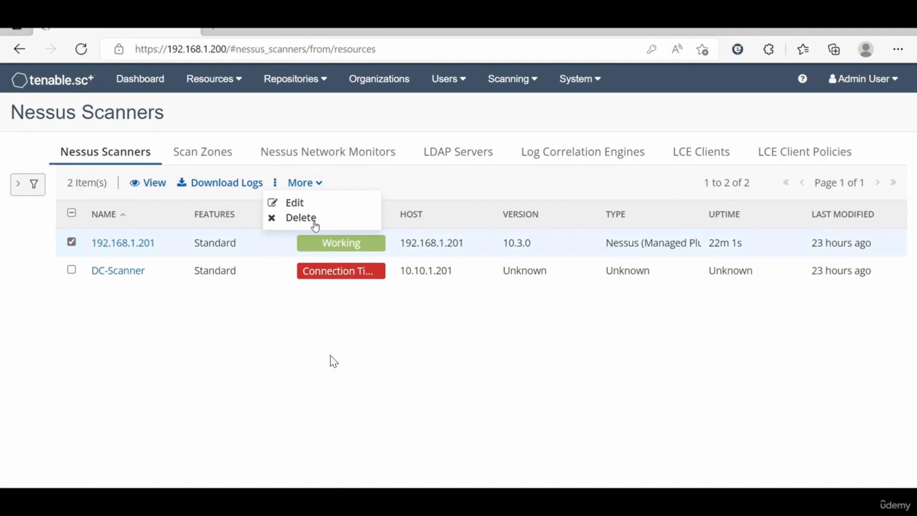
{"action": "left_click", "coordinate": [463, 337]}
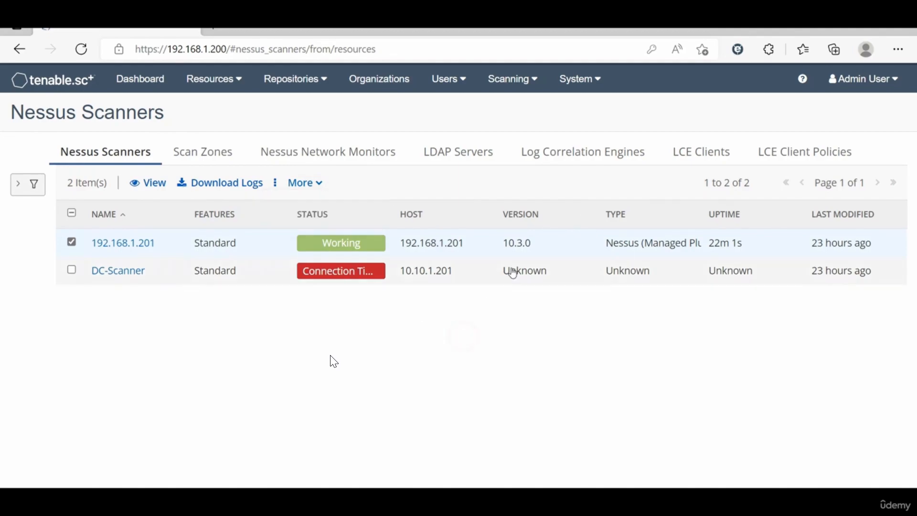
{"action": "right_click", "coordinate": [535, 252]}
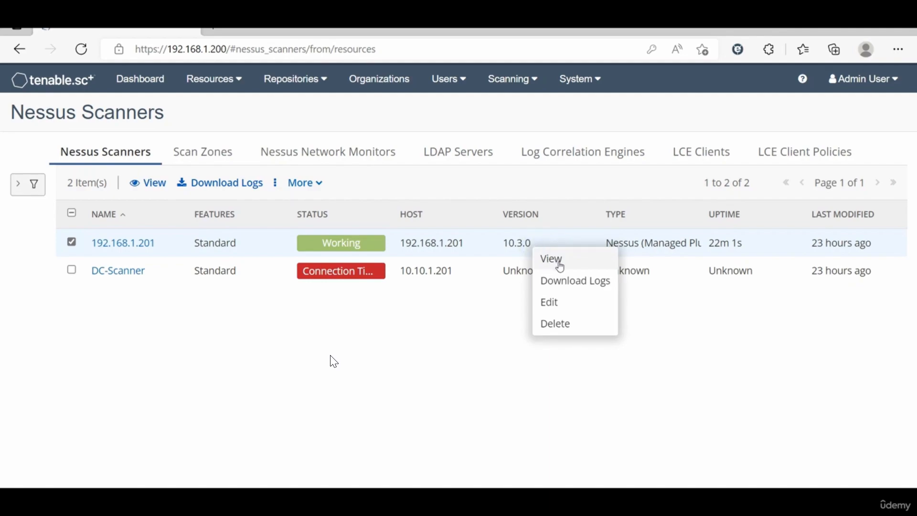
{"action": "left_click", "coordinate": [580, 365]}
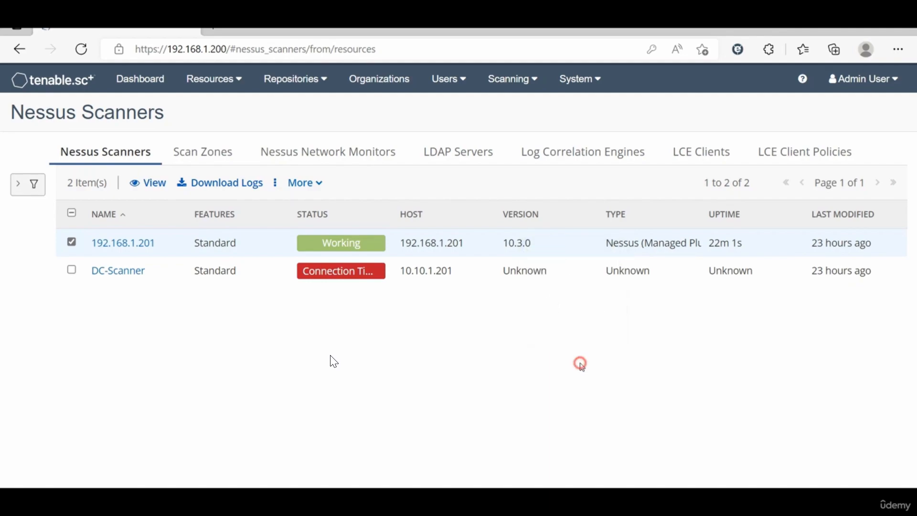
Step: Go back to the Security Configuration settings via System > Configuration
{"action": "left_click", "coordinate": [585, 87]}
{"action": "left_click", "coordinate": [583, 99]}
{"action": "left_click", "coordinate": [635, 427]}
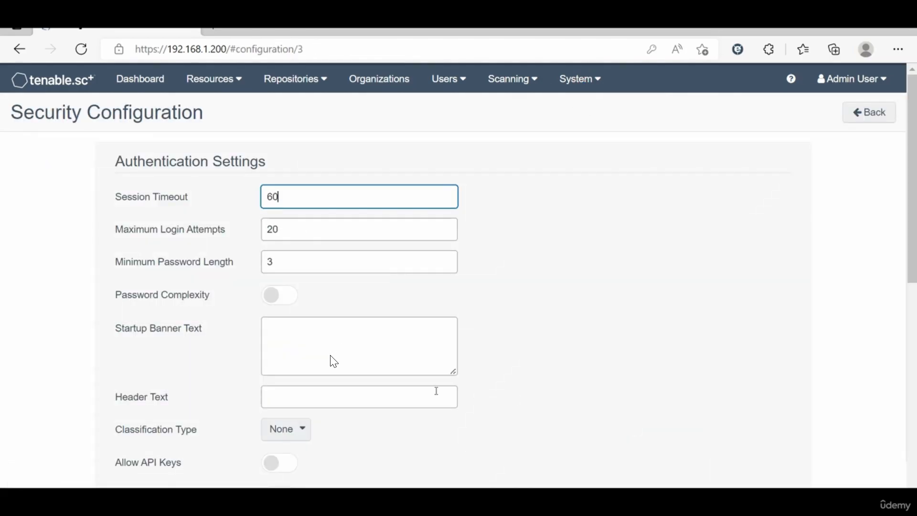
Step: Enable Picture in Picture scanner management and save the security settings
{"action": "scroll", "coordinate": [334, 361], "scroll_direction": "down", "scroll_amount": 15}
{"action": "left_click", "coordinate": [227, 422]}
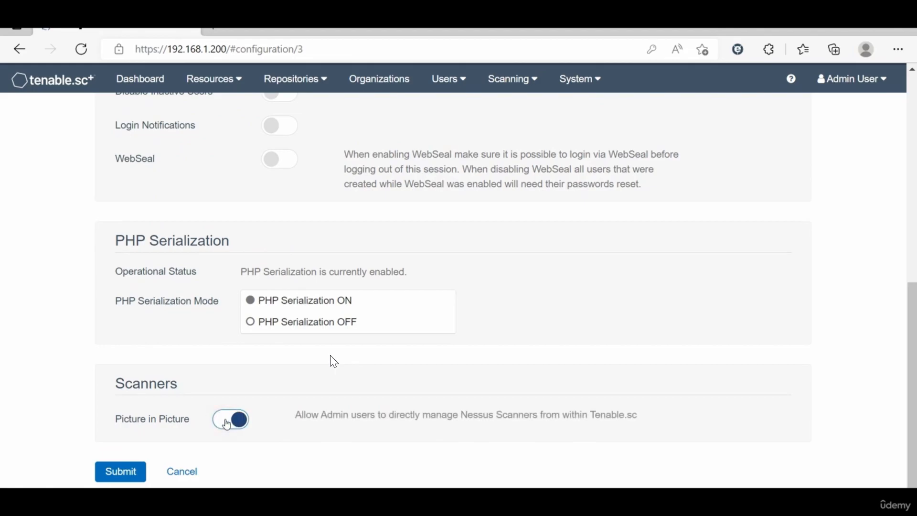
{"action": "left_click", "coordinate": [126, 466]}
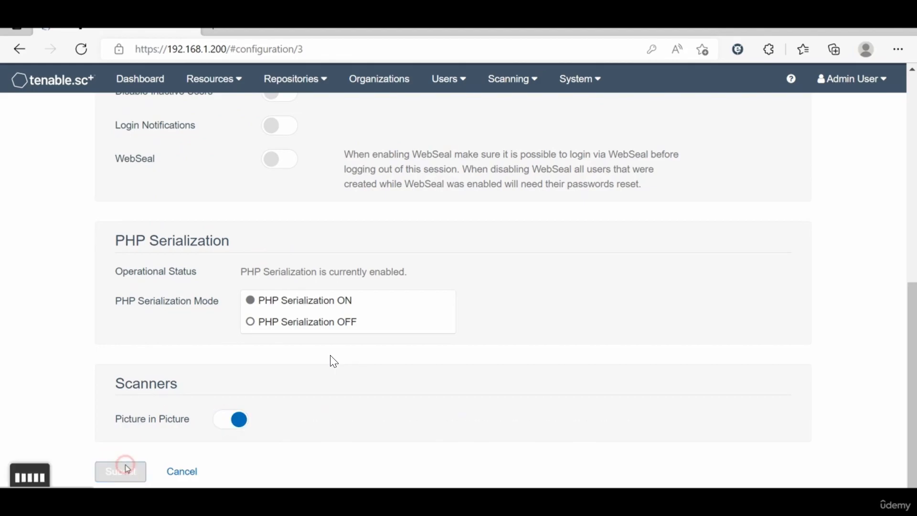
Step: Select scanner 192.168.1.201 in Nessus Scanners and open its Manage System interface
{"action": "left_click", "coordinate": [210, 81]}
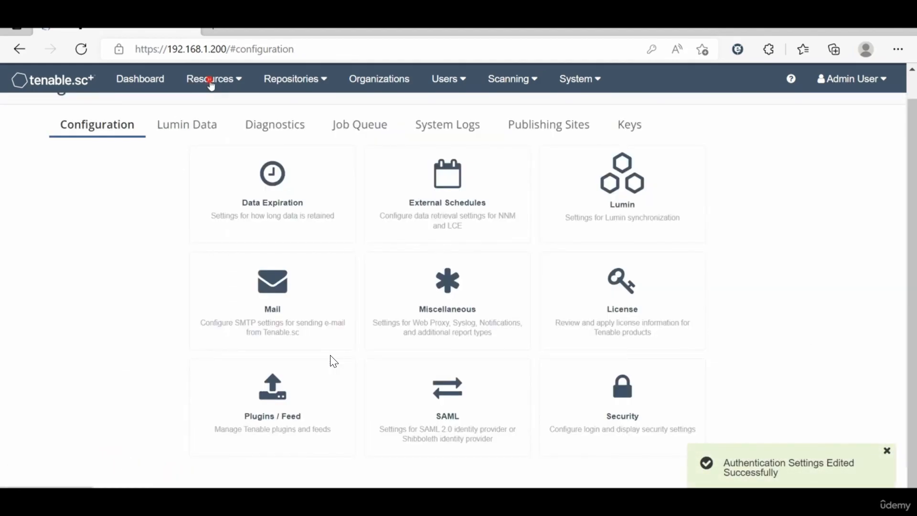
{"action": "left_click", "coordinate": [215, 102]}
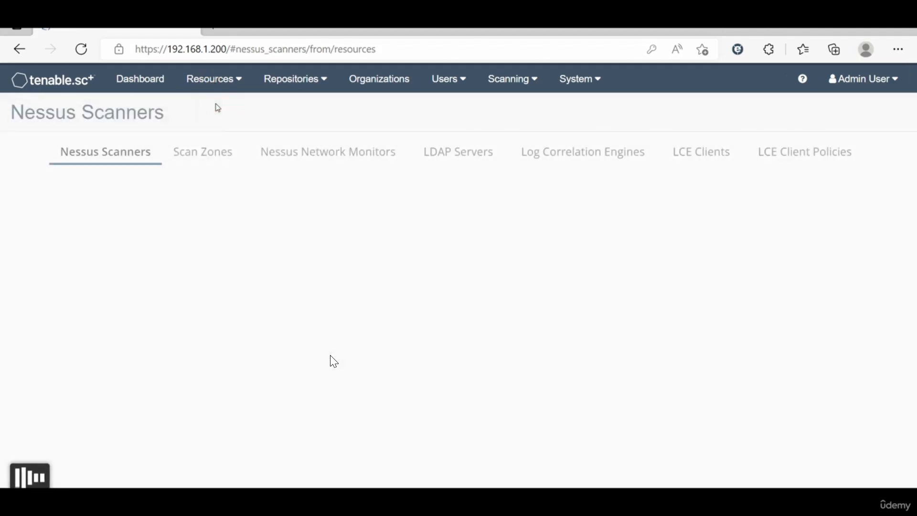
{"action": "left_click", "coordinate": [72, 242]}
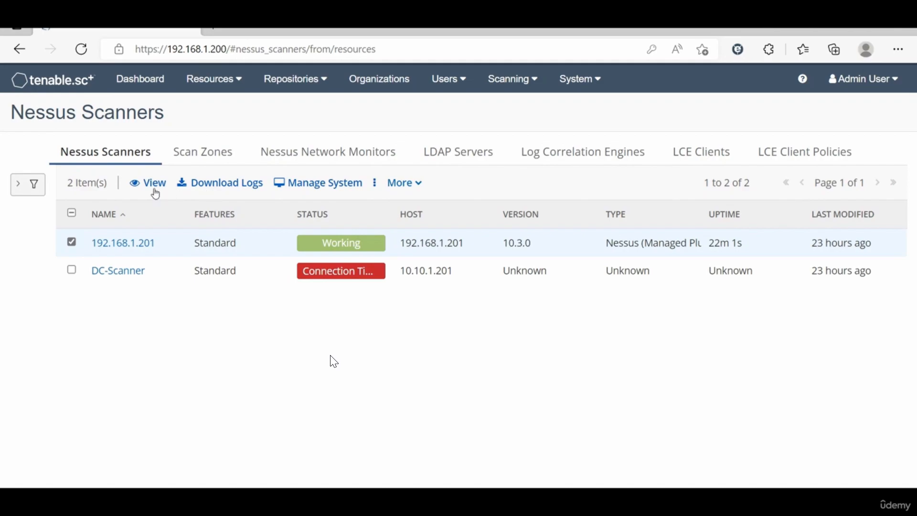
{"action": "left_click", "coordinate": [308, 185]}
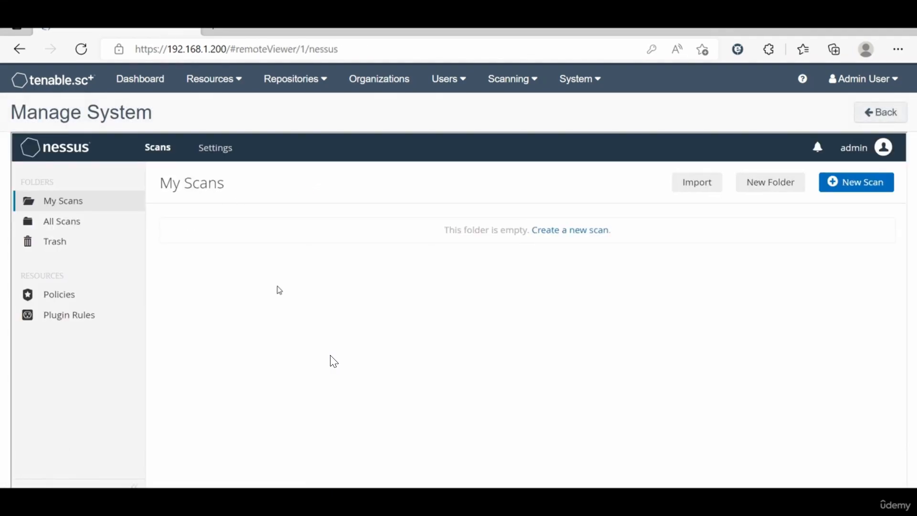
Step: Browse the managed scanner's Policies, Plugin Rules and Settings/About pages (version 10.3.0)
{"action": "scroll", "coordinate": [194, 313], "scroll_direction": "down", "scroll_amount": 1}
{"action": "scroll", "coordinate": [194, 313], "scroll_direction": "up", "scroll_amount": 1}
{"action": "scroll", "coordinate": [195, 309], "scroll_direction": "up", "scroll_amount": 2}
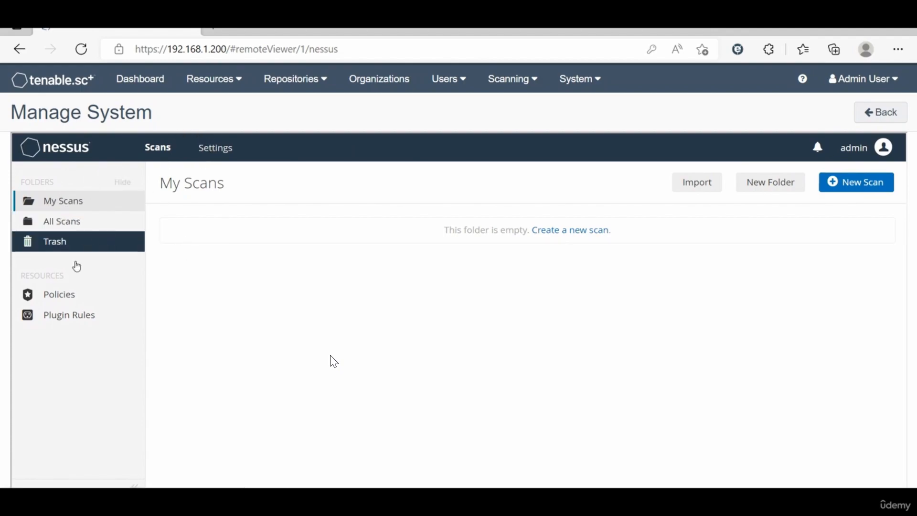
{"action": "left_click", "coordinate": [96, 299]}
{"action": "left_click", "coordinate": [78, 316]}
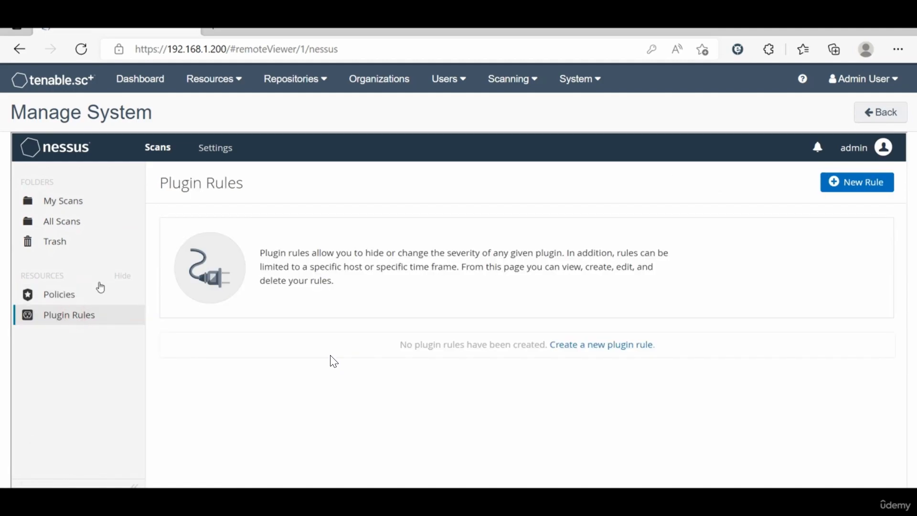
{"action": "left_click", "coordinate": [217, 149]}
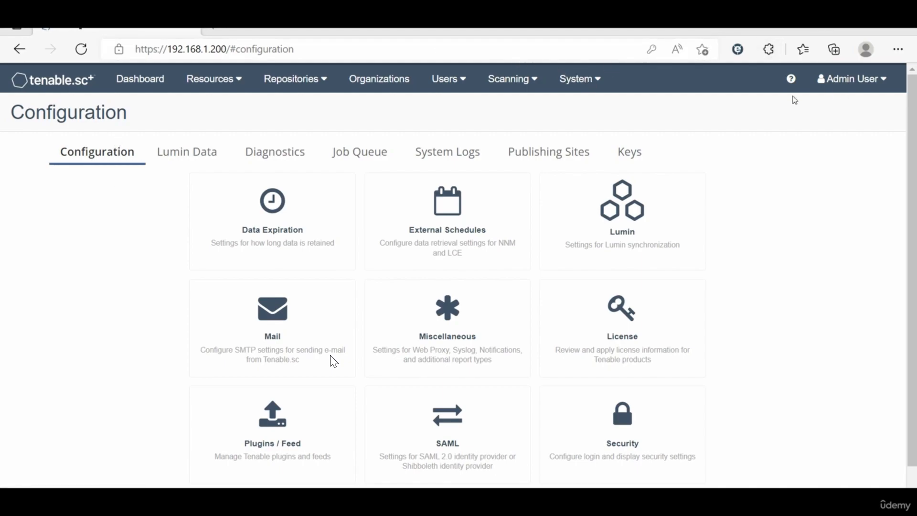
{"action": "left_click", "coordinate": [576, 85]}
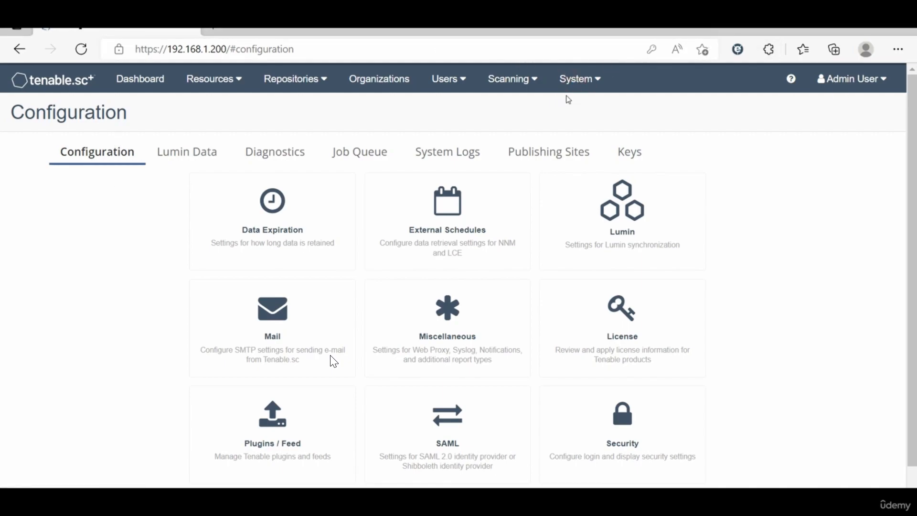
{"action": "left_click", "coordinate": [589, 80]}
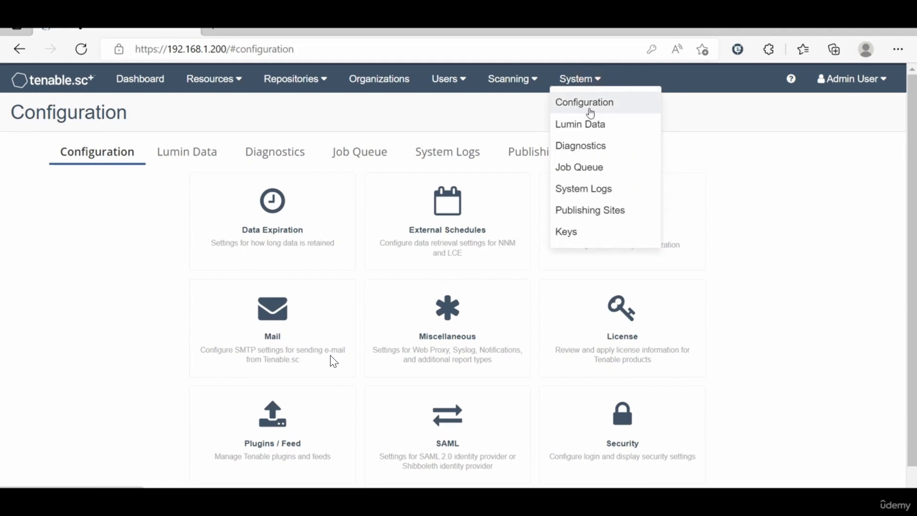
{"action": "left_click", "coordinate": [162, 410]}
{"action": "left_click", "coordinate": [269, 440]}
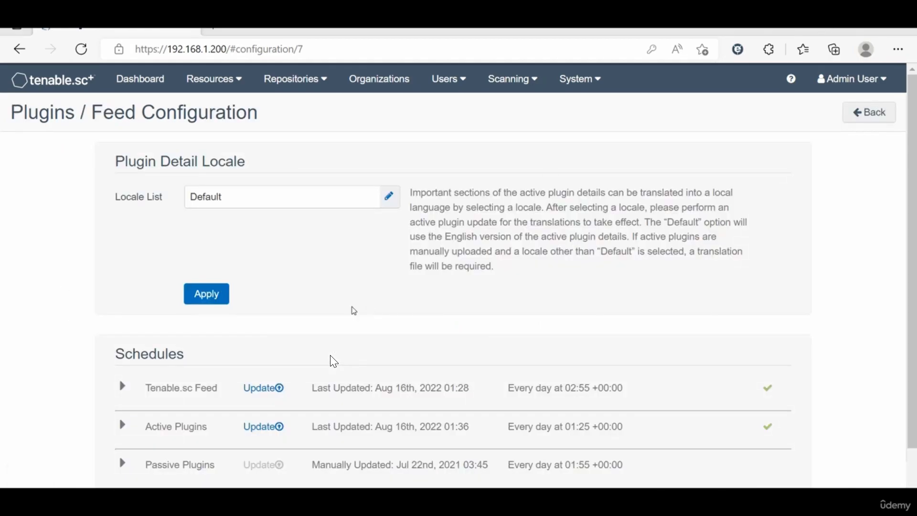
{"action": "scroll", "coordinate": [334, 362], "scroll_direction": "down", "scroll_amount": 2}
{"action": "scroll", "coordinate": [333, 361], "scroll_direction": "up", "scroll_amount": 2}
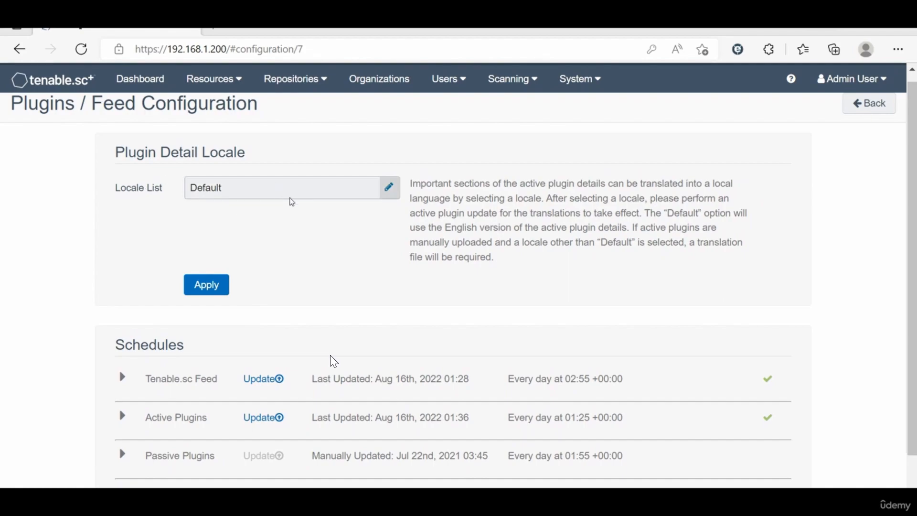
{"action": "left_click", "coordinate": [234, 196]}
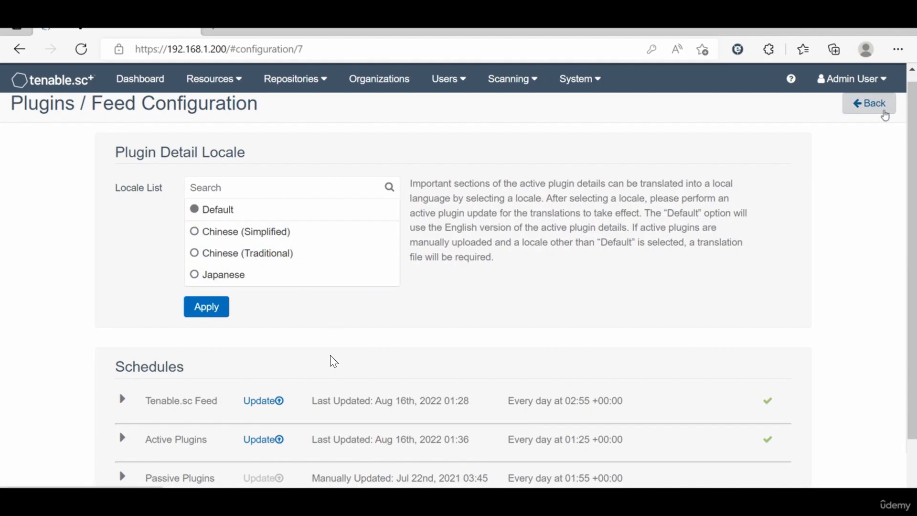
{"action": "scroll", "coordinate": [397, 254], "scroll_direction": "down", "scroll_amount": 2}
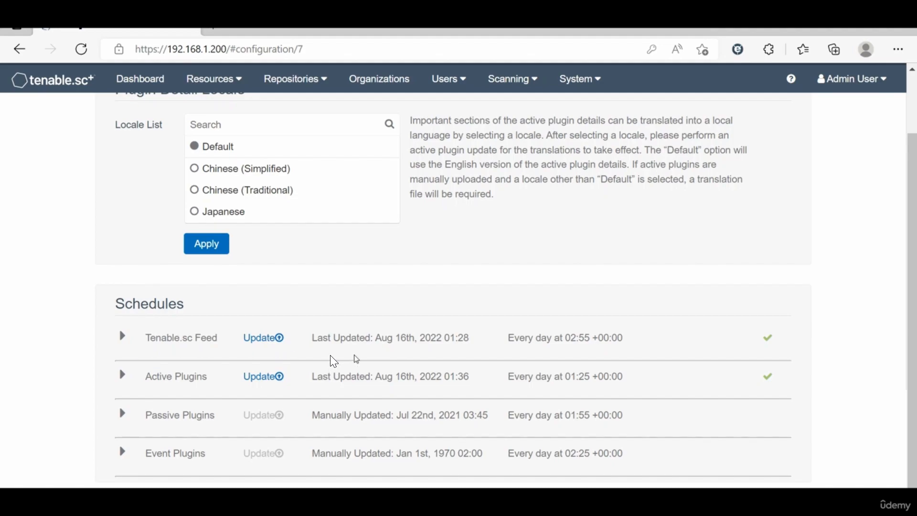
{"action": "left_click_drag", "start_coordinate": [321, 341], "coordinate": [452, 339]}
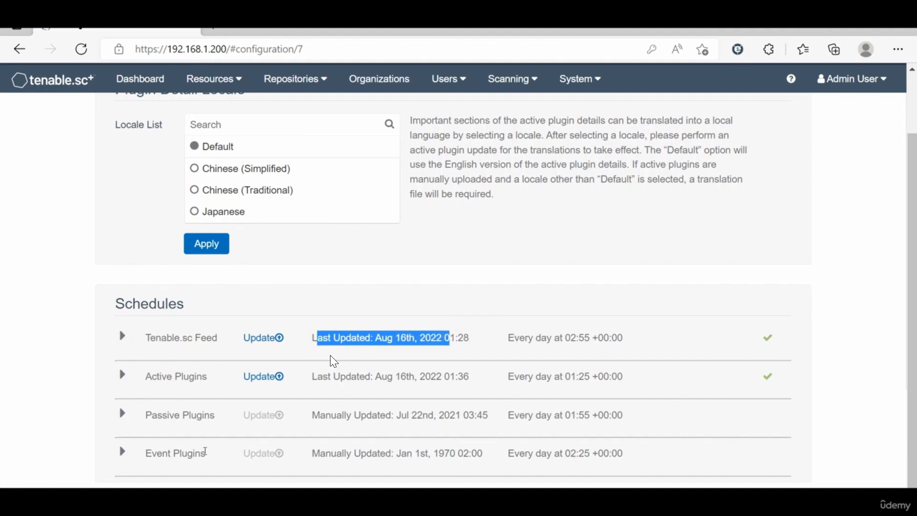
{"action": "left_click", "coordinate": [123, 336]}
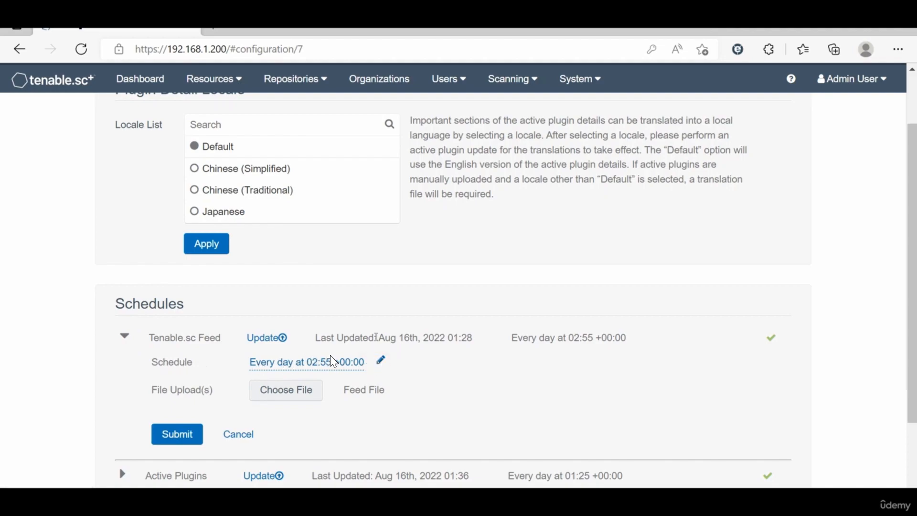
{"action": "left_click", "coordinate": [383, 362]}
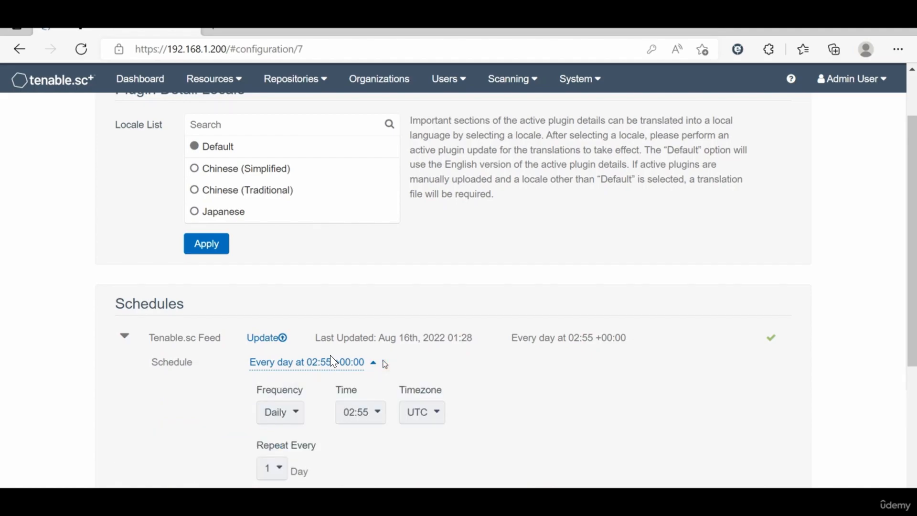
{"action": "scroll", "coordinate": [337, 440], "scroll_direction": "down", "scroll_amount": 2}
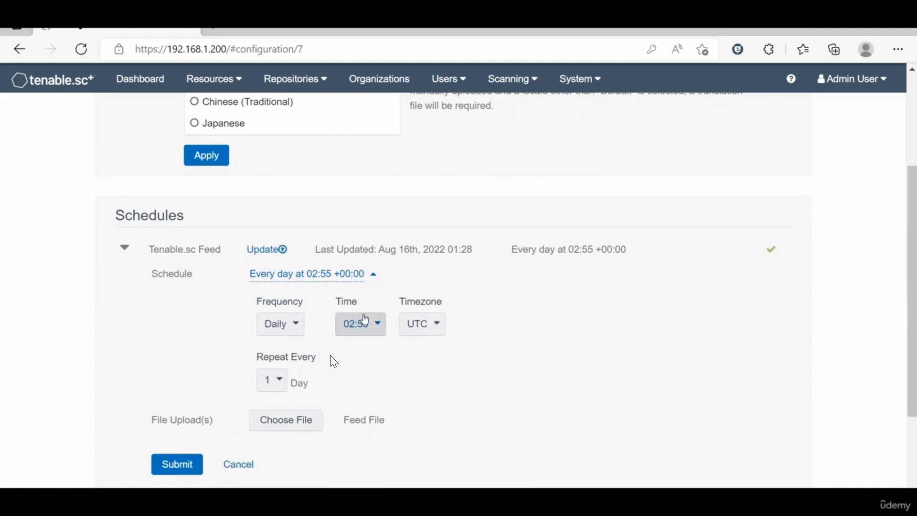
{"action": "left_click", "coordinate": [381, 276]}
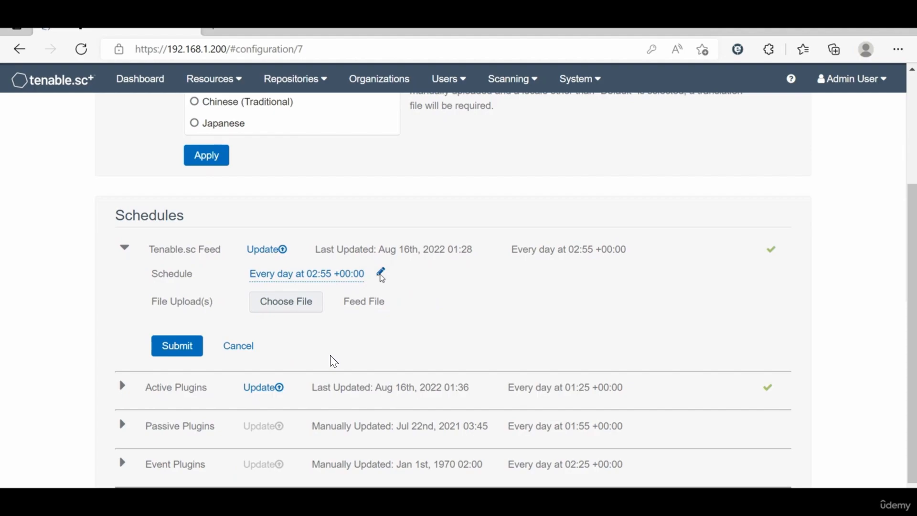
{"action": "left_click", "coordinate": [381, 275]}
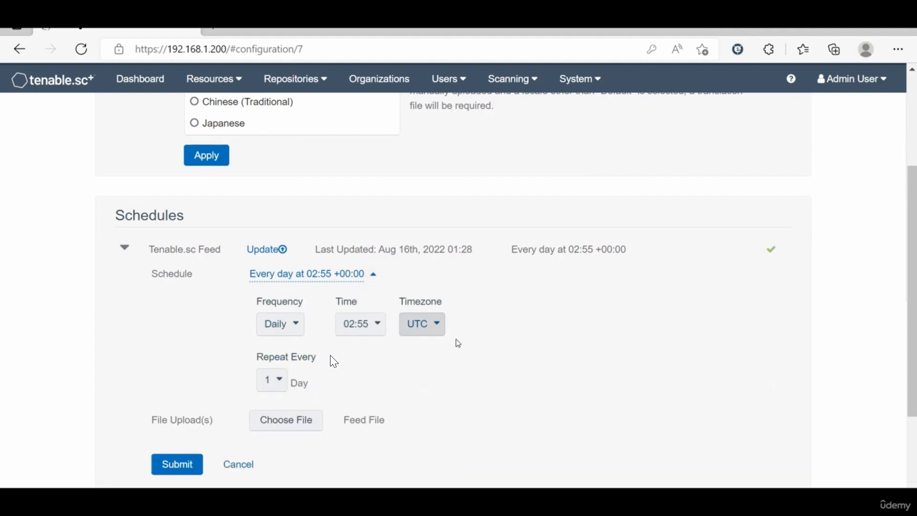
{"action": "scroll", "coordinate": [333, 362], "scroll_direction": "down", "scroll_amount": 1}
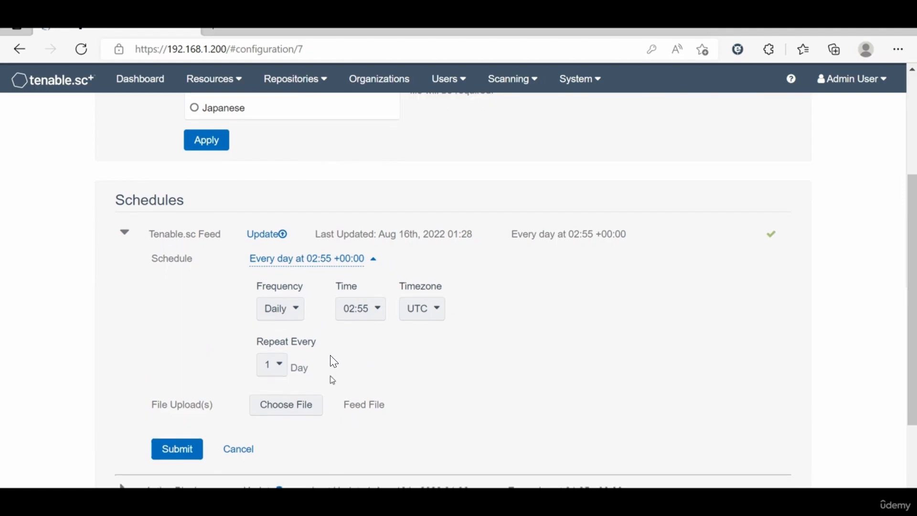
{"action": "left_click", "coordinate": [375, 259]}
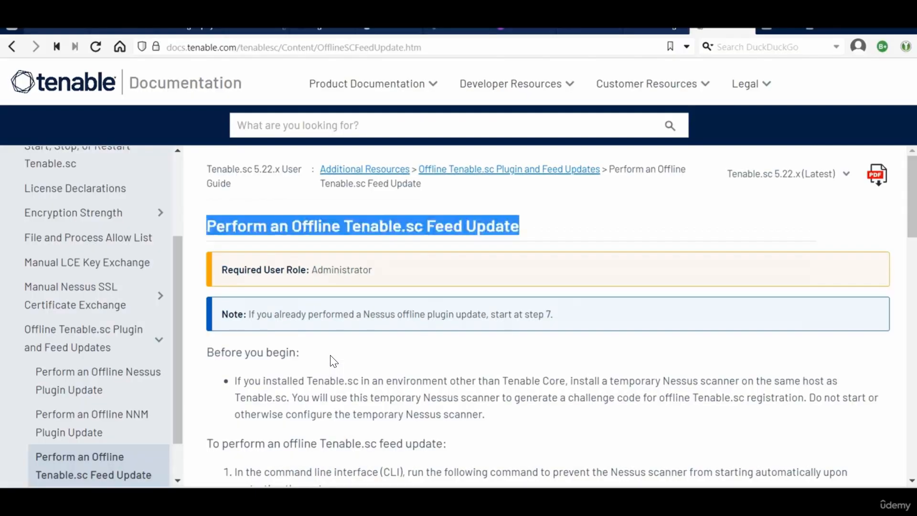
Step: Scroll the Offline Feed Update guide down to steps 9–17 on uploading SecurityCenterFeed48.tar.gz
{"action": "left_click", "coordinate": [340, 230]}
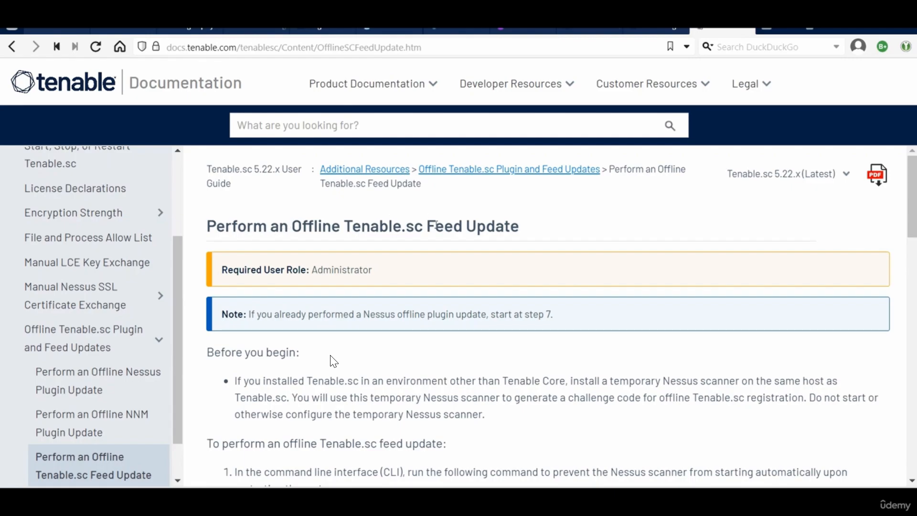
{"action": "scroll", "coordinate": [491, 230], "scroll_direction": "down", "scroll_amount": 2}
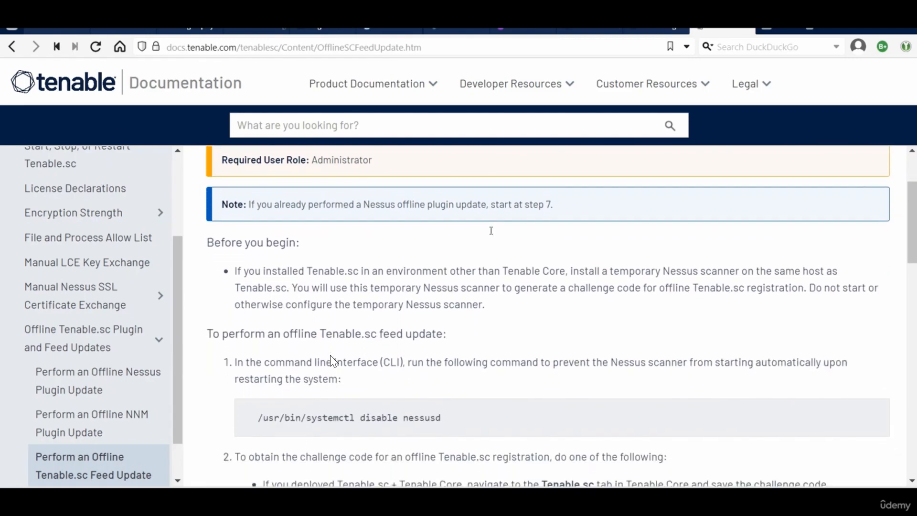
{"action": "scroll", "coordinate": [492, 235], "scroll_direction": "down", "scroll_amount": 1}
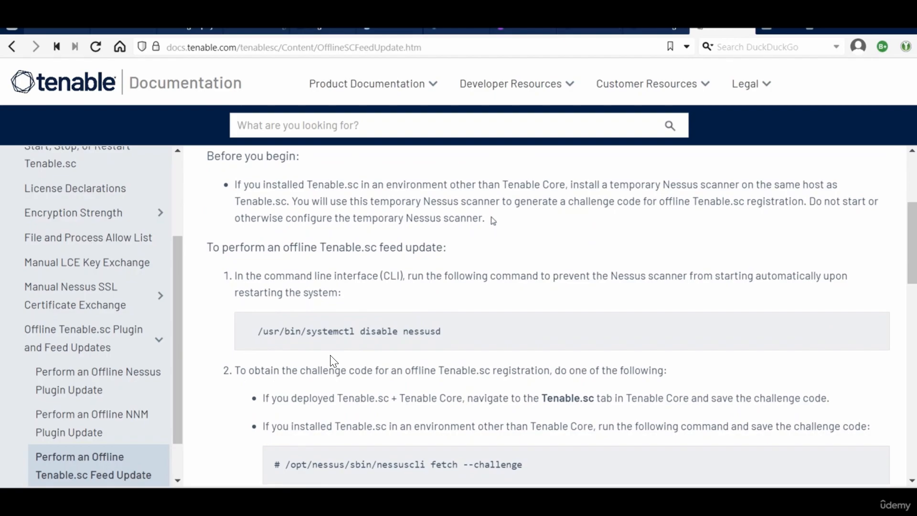
{"action": "scroll", "coordinate": [295, 333], "scroll_direction": "down", "scroll_amount": 1}
{"action": "scroll", "coordinate": [296, 333], "scroll_direction": "down", "scroll_amount": 3}
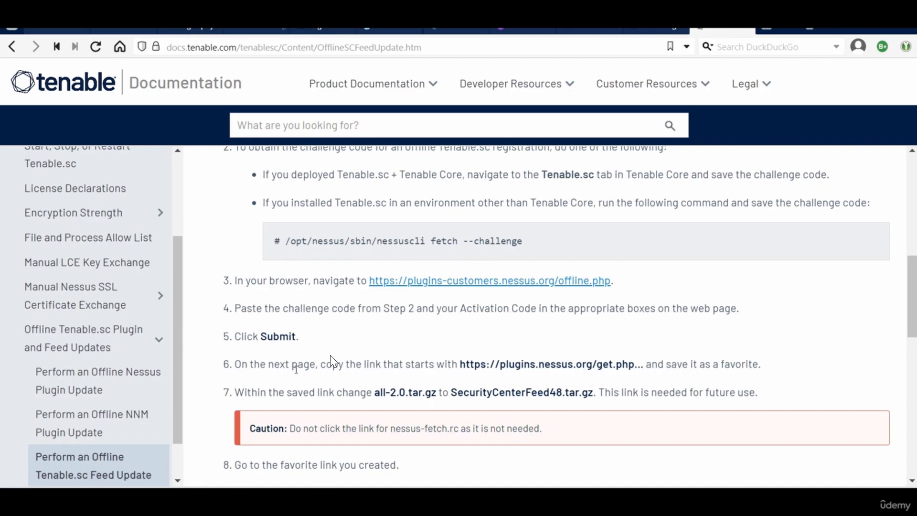
{"action": "scroll", "coordinate": [331, 356], "scroll_direction": "down", "scroll_amount": 2}
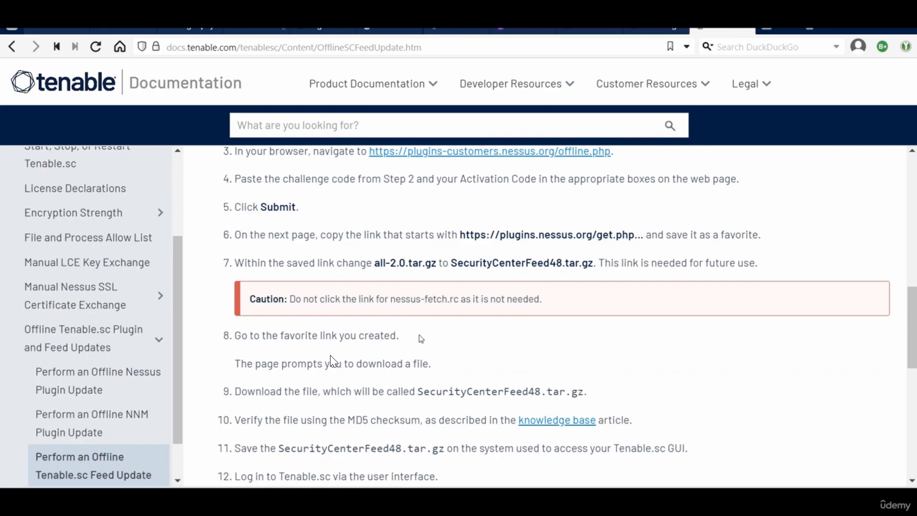
{"action": "scroll", "coordinate": [333, 362], "scroll_direction": "down", "scroll_amount": 2}
{"action": "scroll", "coordinate": [333, 361], "scroll_direction": "down", "scroll_amount": 1}
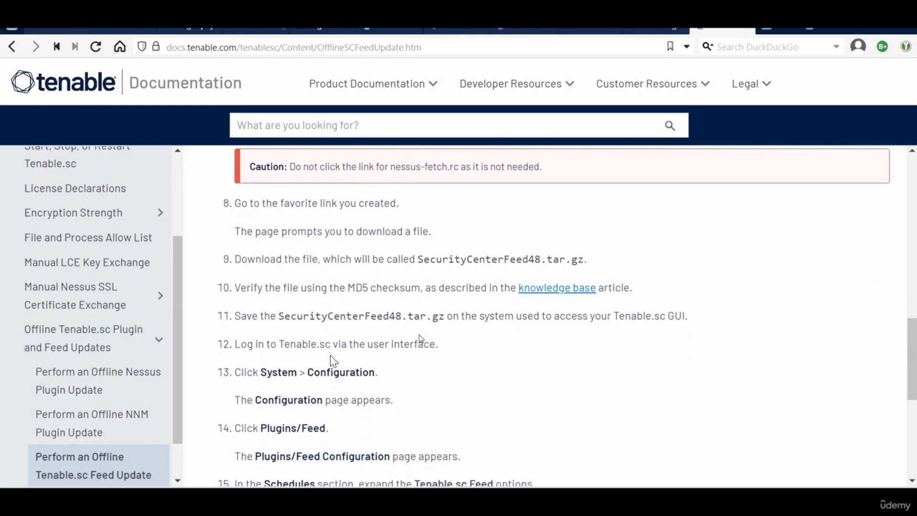
{"action": "scroll", "coordinate": [333, 362], "scroll_direction": "down", "scroll_amount": 2}
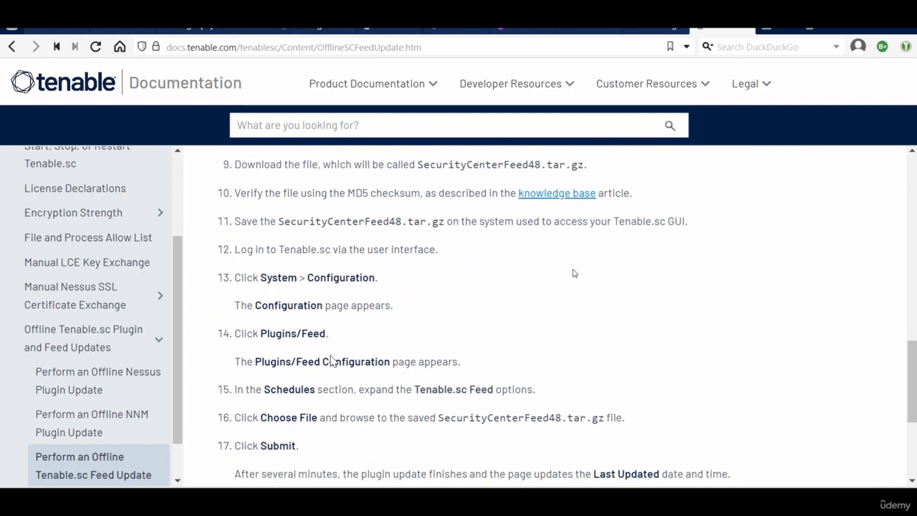
Step: Switch back to Tenable.sc, open Diagnostics and highlight the System Status heading
{"action": "left_click", "coordinate": [836, 18]}
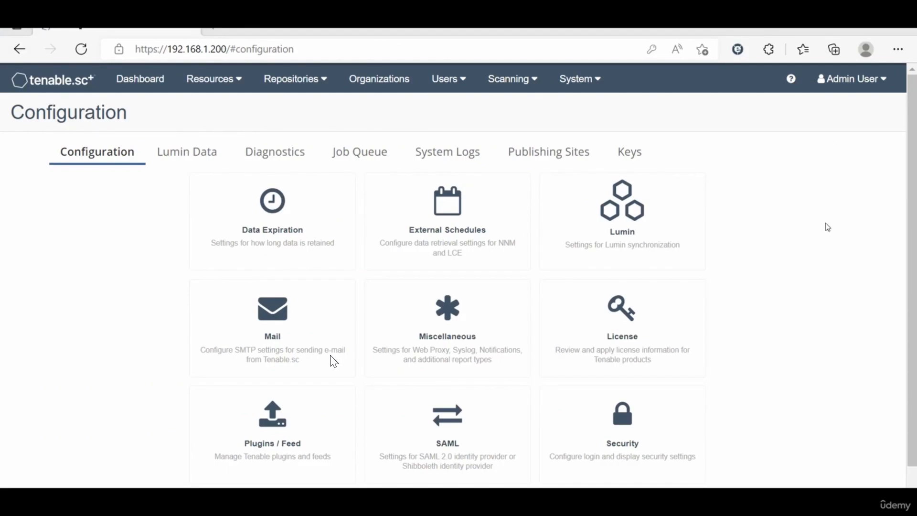
{"action": "left_click", "coordinate": [285, 159]}
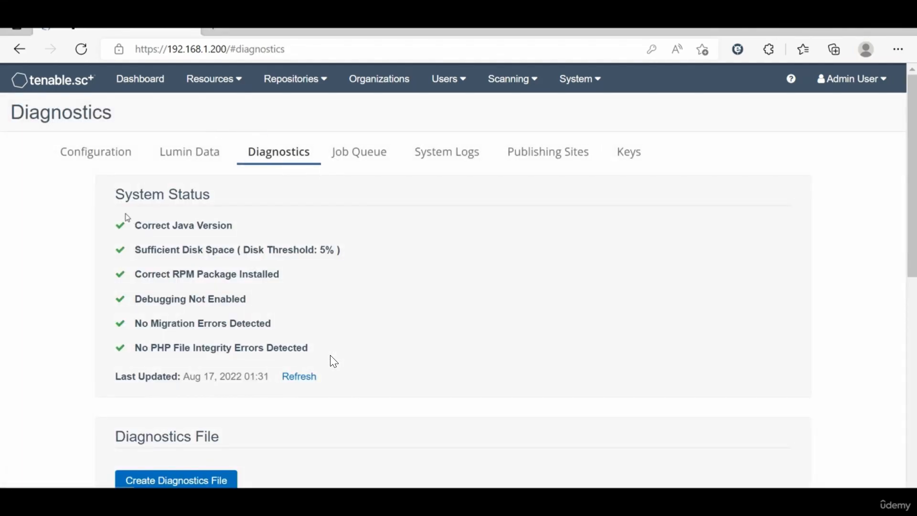
{"action": "left_click_drag", "start_coordinate": [116, 194], "coordinate": [210, 195]}
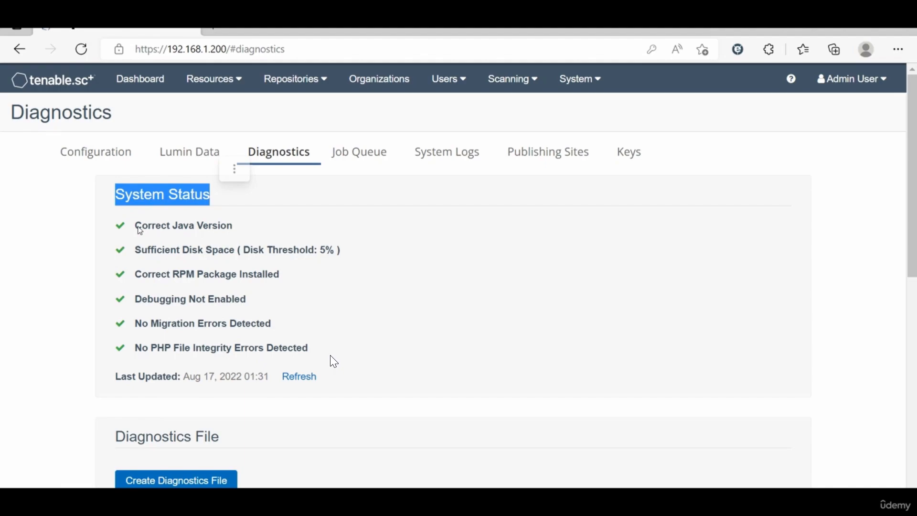
{"action": "left_click", "coordinate": [320, 408]}
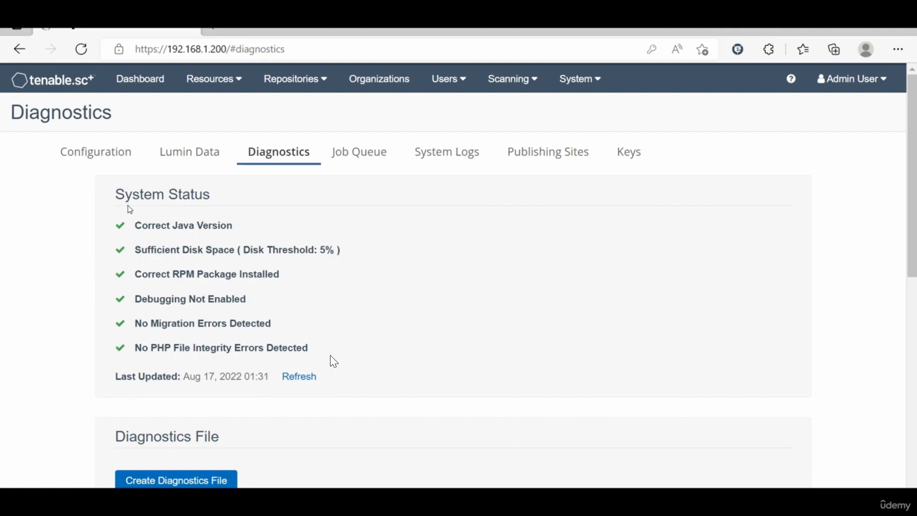
Step: Highlight the passing Correct Java Version and Sufficient Disk Space checks
{"action": "left_click_drag", "start_coordinate": [138, 225], "coordinate": [242, 232]}
{"action": "left_click_drag", "start_coordinate": [154, 250], "coordinate": [241, 243]}
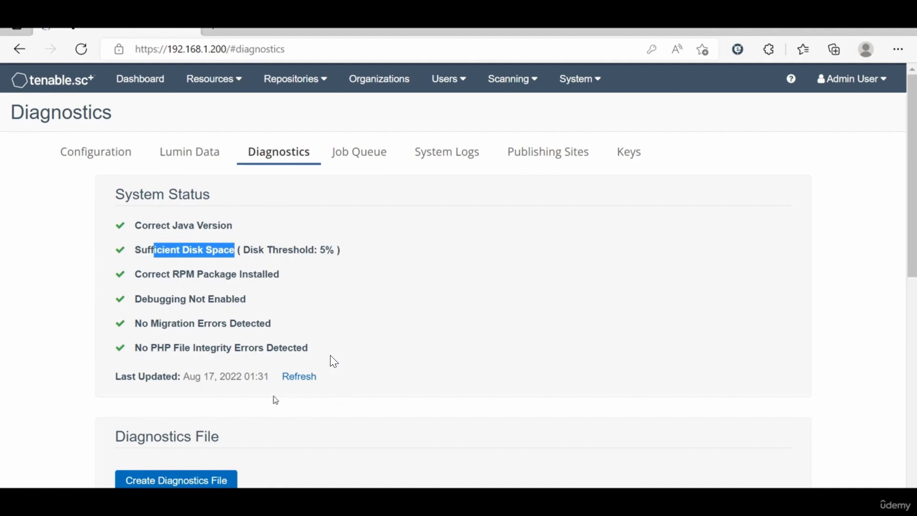
{"action": "left_click", "coordinate": [167, 226]}
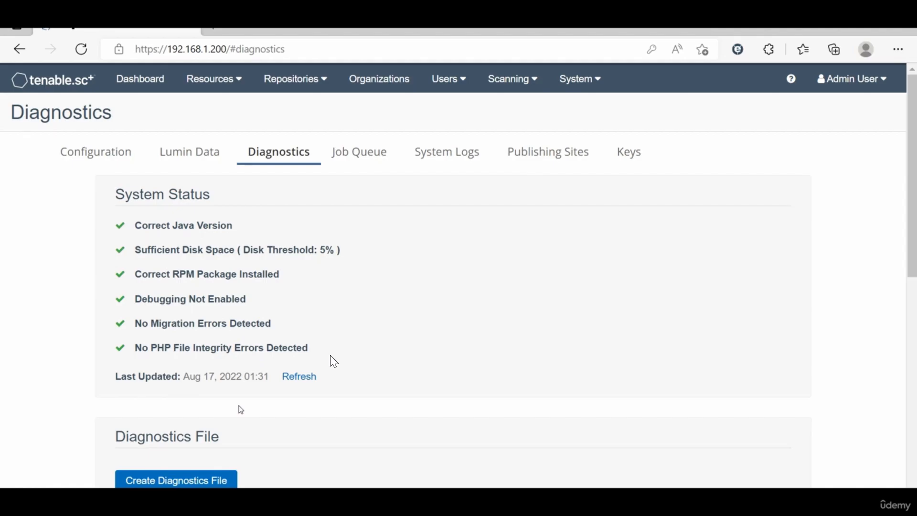
Step: Scroll through the Diagnostics File, Debugging Logs and Download Debugging Logs sections and back up
{"action": "scroll", "coordinate": [333, 362], "scroll_direction": "down", "scroll_amount": 2}
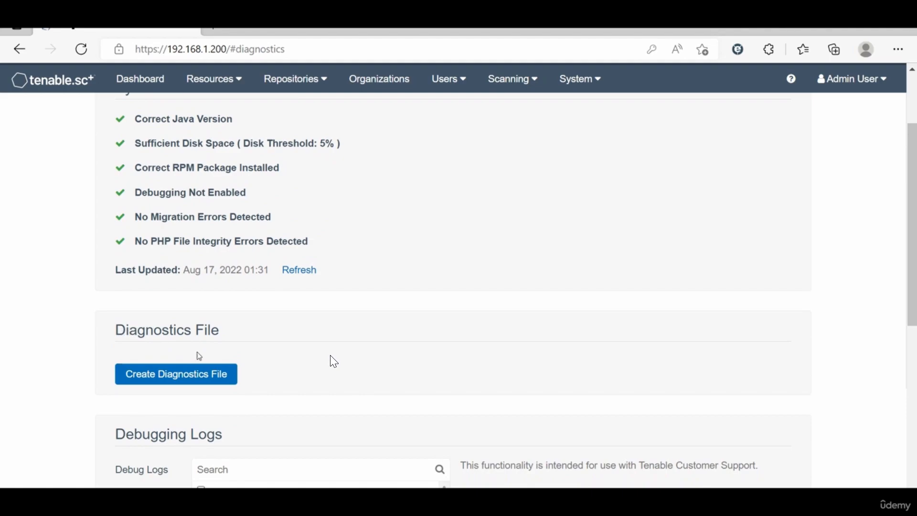
{"action": "scroll", "coordinate": [333, 362], "scroll_direction": "down", "scroll_amount": 1}
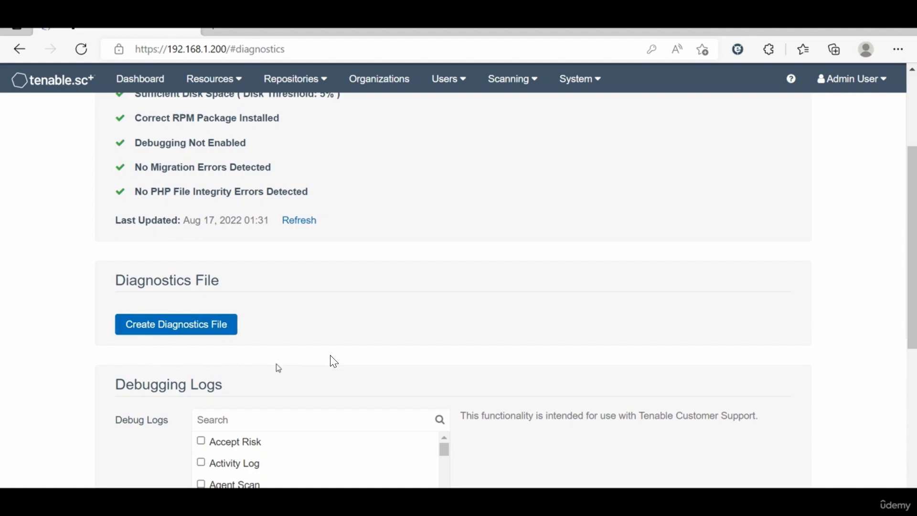
{"action": "scroll", "coordinate": [333, 362], "scroll_direction": "down", "scroll_amount": 2}
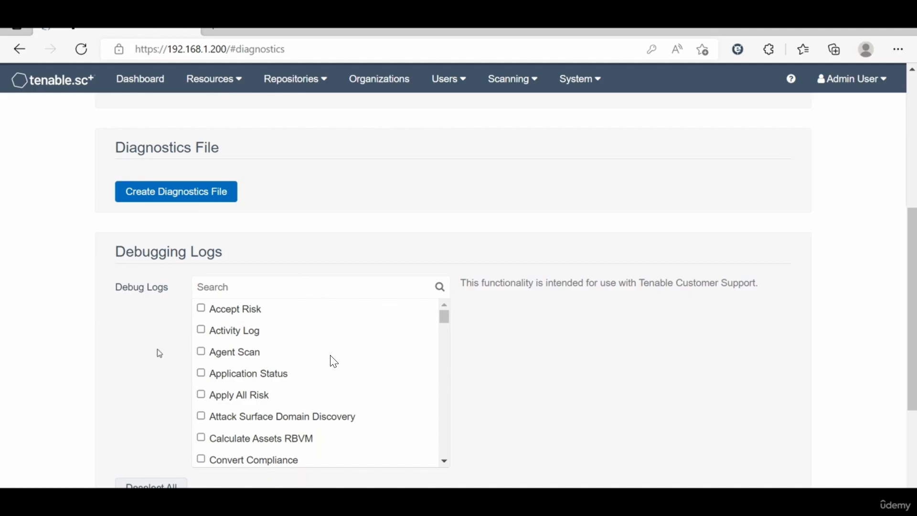
{"action": "scroll", "coordinate": [159, 353], "scroll_direction": "down", "scroll_amount": 2}
{"action": "scroll", "coordinate": [159, 354], "scroll_direction": "down", "scroll_amount": 1}
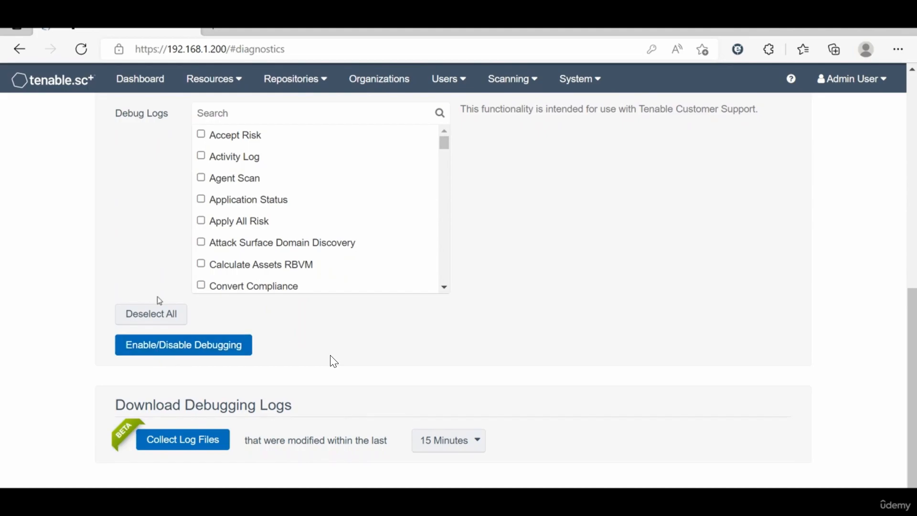
{"action": "scroll", "coordinate": [318, 353], "scroll_direction": "up", "scroll_amount": 8}
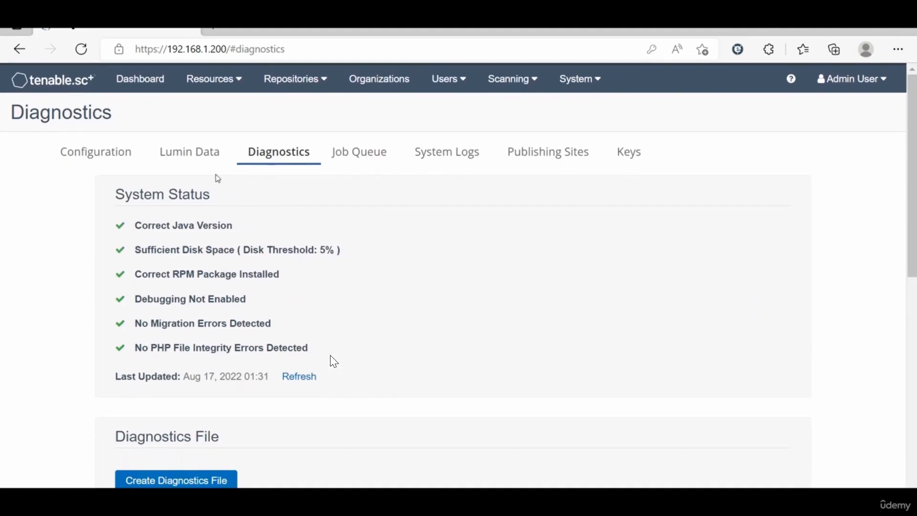
{"action": "scroll", "coordinate": [259, 439], "scroll_direction": "down", "scroll_amount": 1}
{"action": "scroll", "coordinate": [259, 438], "scroll_direction": "down", "scroll_amount": 2}
{"action": "scroll", "coordinate": [258, 436], "scroll_direction": "up", "scroll_amount": 3}
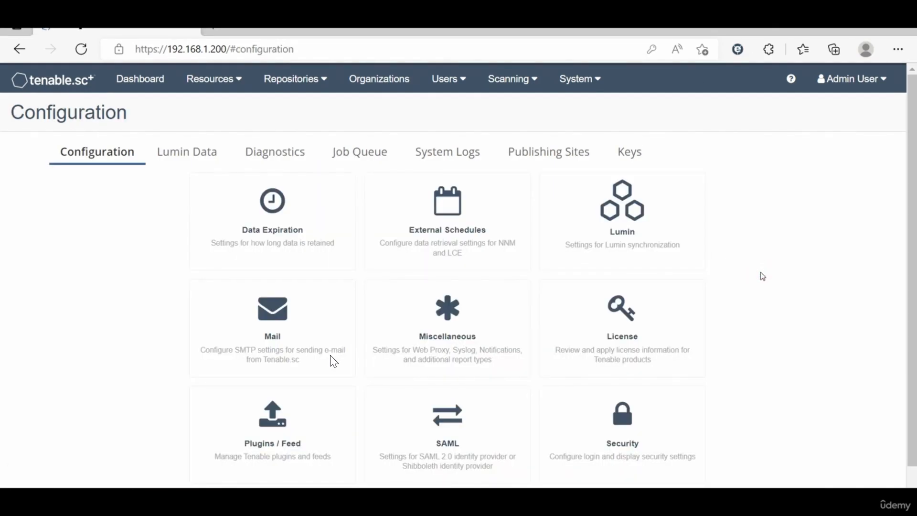
Step: Open System Logs and expand the newest, 01:03 logout and Aug 17 00:59 error entries
{"action": "left_click", "coordinate": [441, 159]}
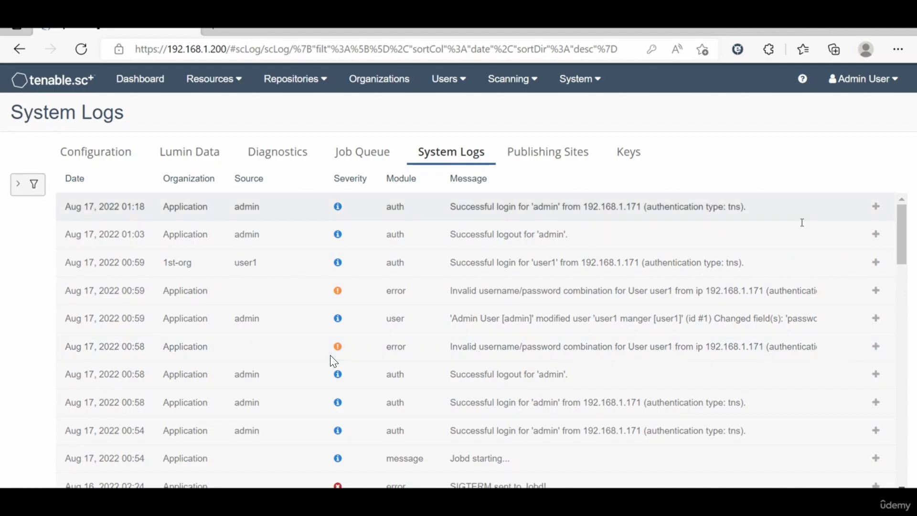
{"action": "left_click", "coordinate": [875, 211]}
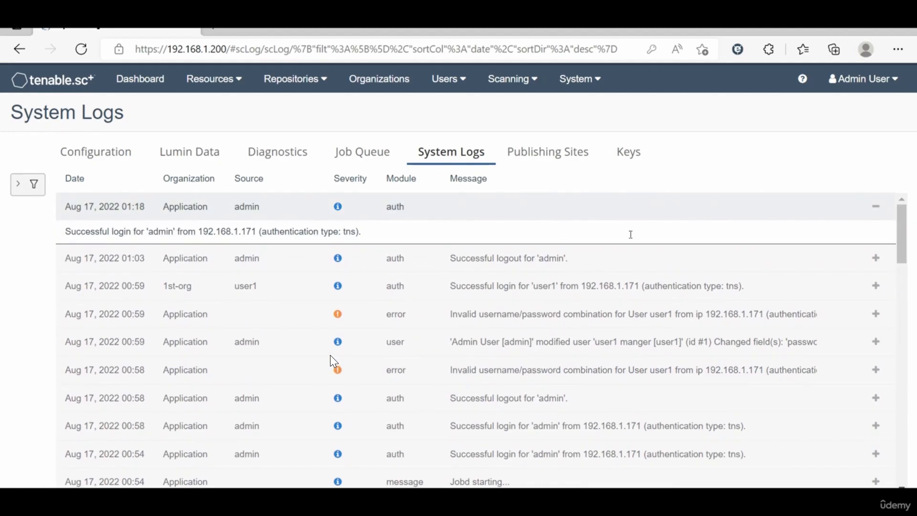
{"action": "left_click", "coordinate": [876, 258]}
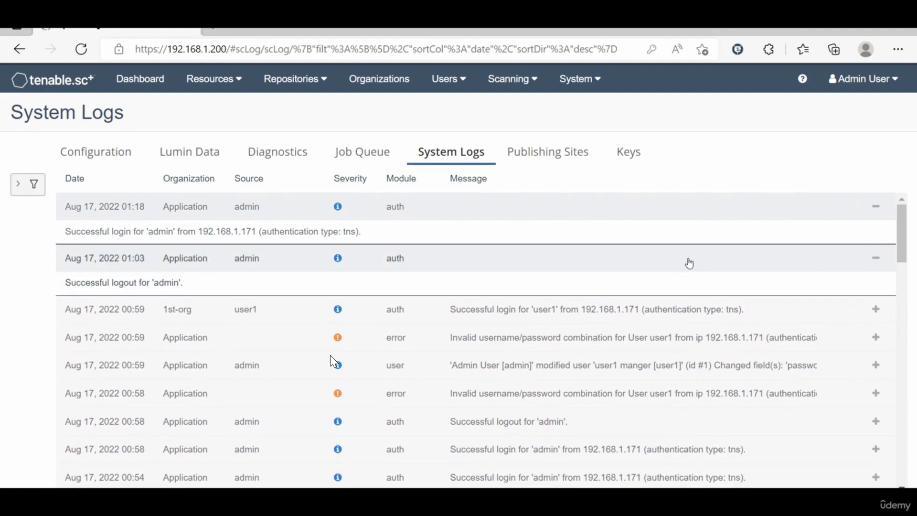
{"action": "left_click", "coordinate": [876, 337]}
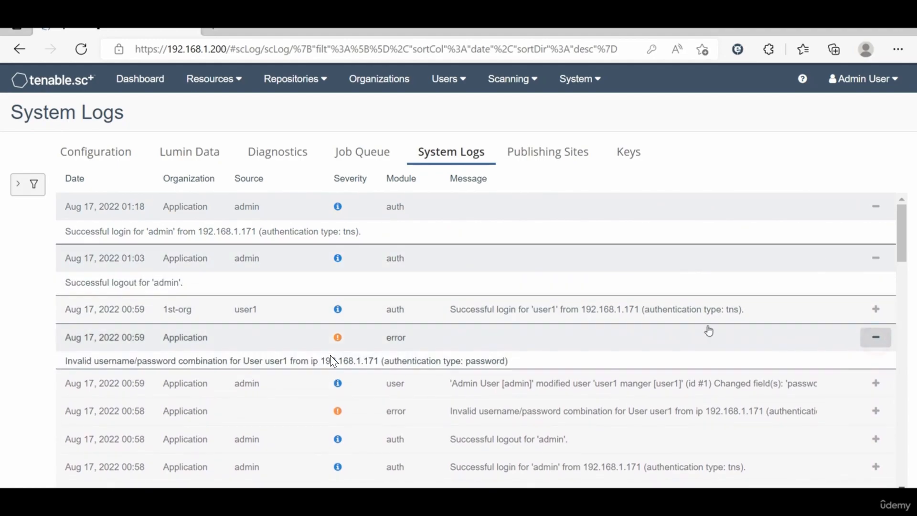
{"action": "scroll", "coordinate": [543, 357], "scroll_direction": "down", "scroll_amount": 1}
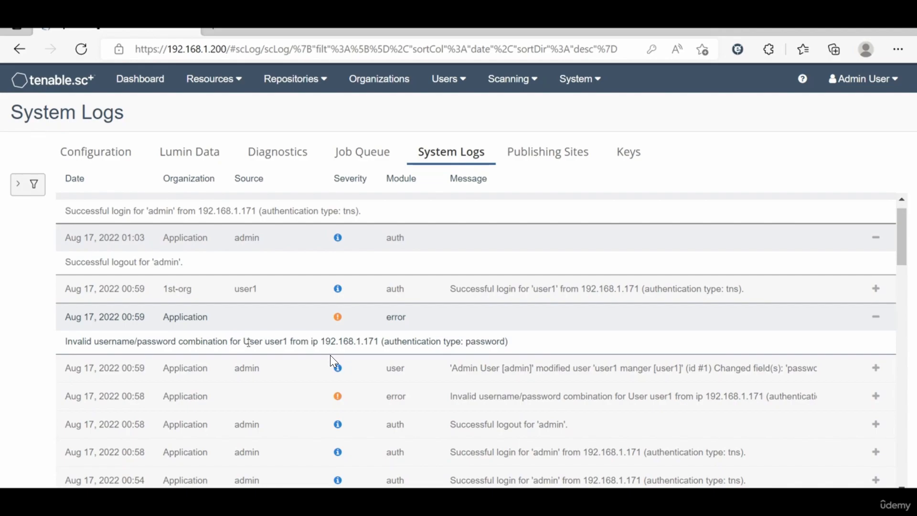
Step: Mark the user name and 'password' in the error, expand the user1 modification entry, and scroll the logs
{"action": "left_click_drag", "start_coordinate": [270, 341], "coordinate": [287, 341]}
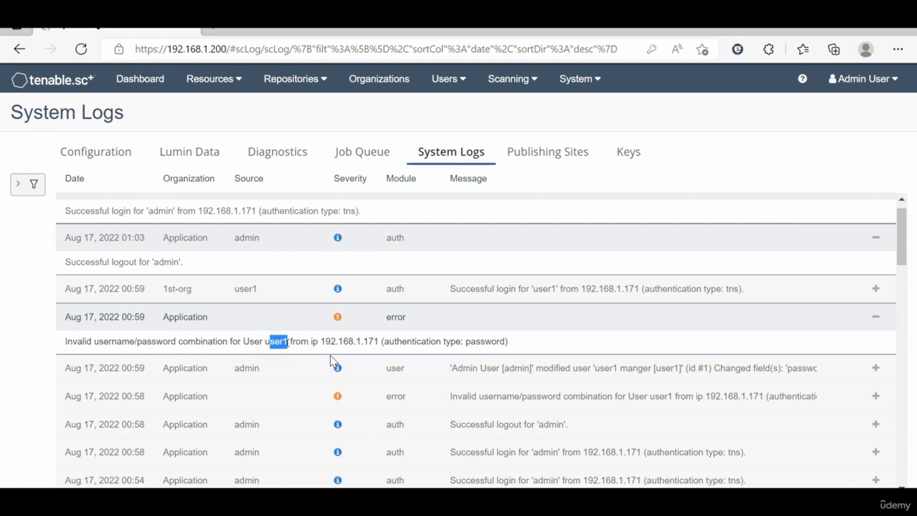
{"action": "double_click", "coordinate": [488, 341]}
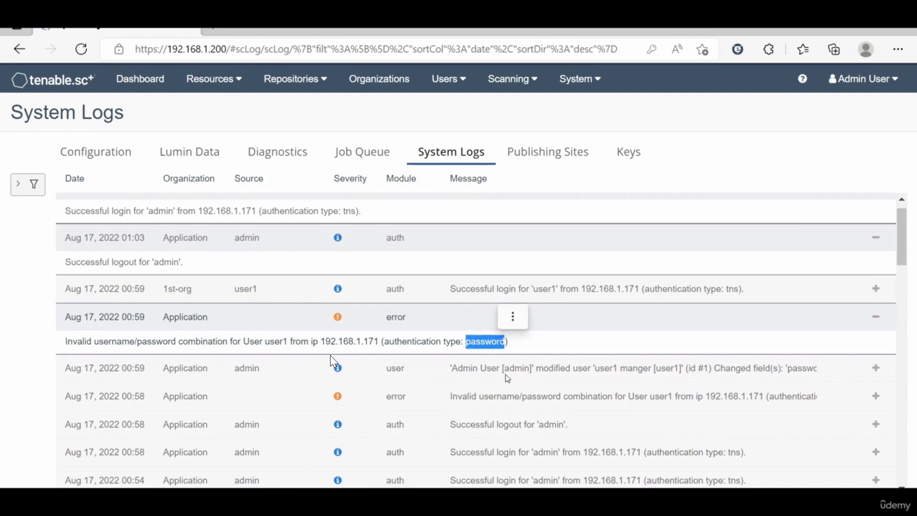
{"action": "left_click", "coordinate": [875, 368]}
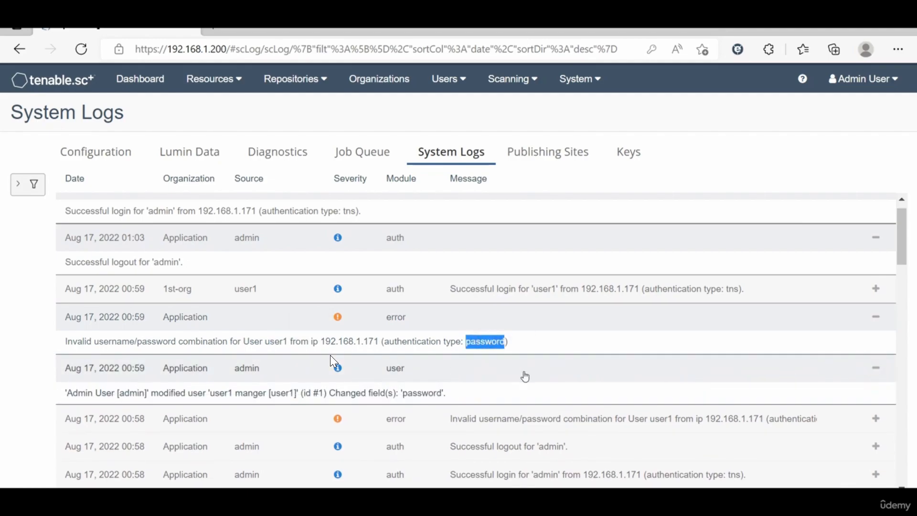
{"action": "scroll", "coordinate": [525, 377], "scroll_direction": "down", "scroll_amount": 4}
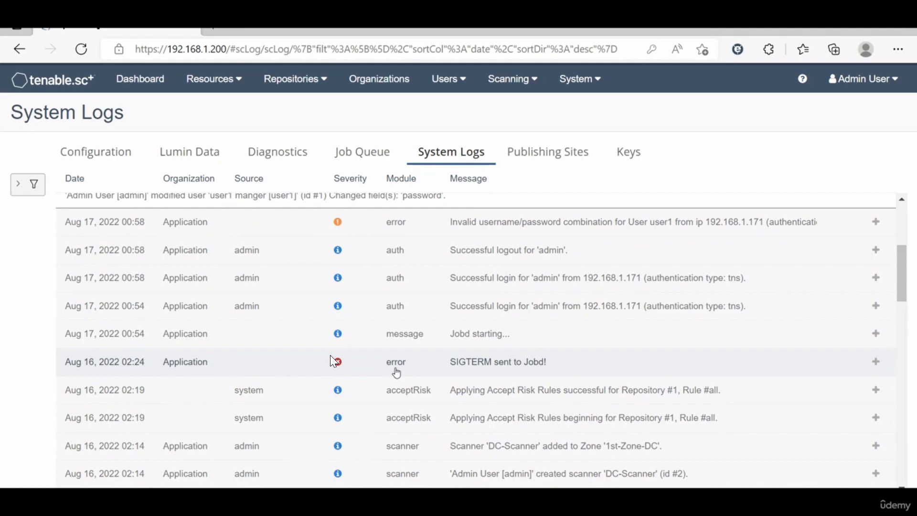
{"action": "scroll", "coordinate": [333, 362], "scroll_direction": "down", "scroll_amount": 6}
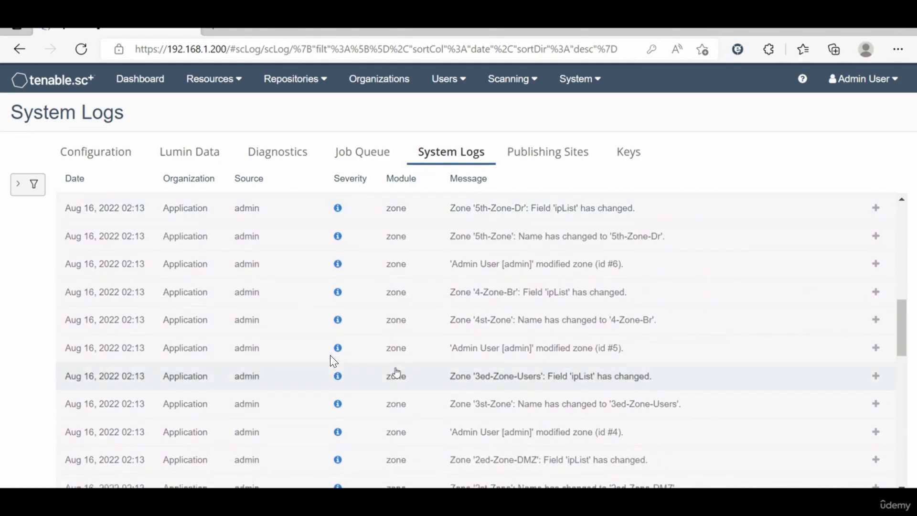
{"action": "scroll", "coordinate": [333, 361], "scroll_direction": "down", "scroll_amount": 10}
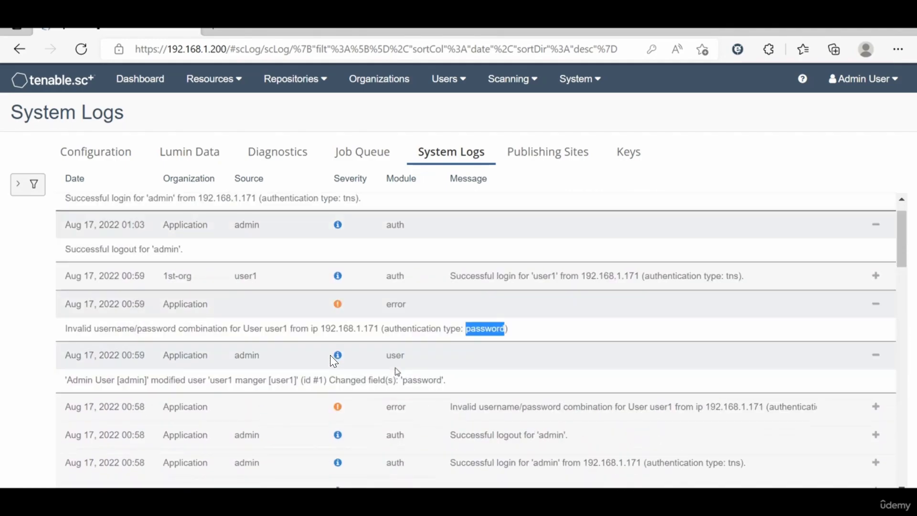
{"action": "scroll", "coordinate": [333, 362], "scroll_direction": "up", "scroll_amount": 1}
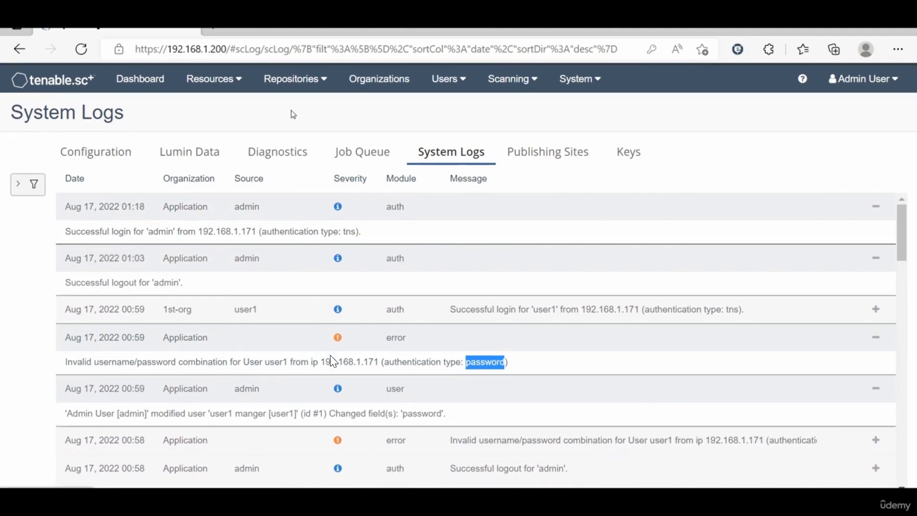
Step: Browse the Date, Keywords, Module and Organization options in the system log filter sidebar
{"action": "left_click", "coordinate": [27, 187]}
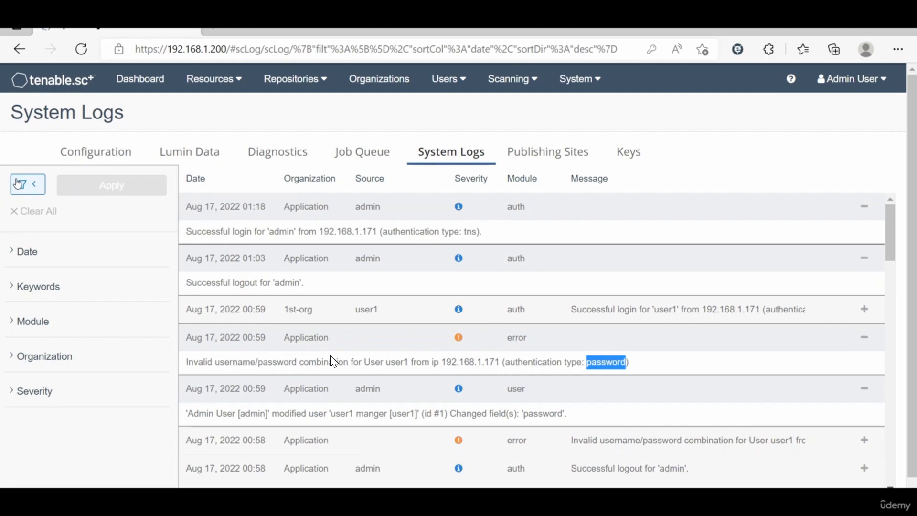
{"action": "left_click", "coordinate": [12, 251]}
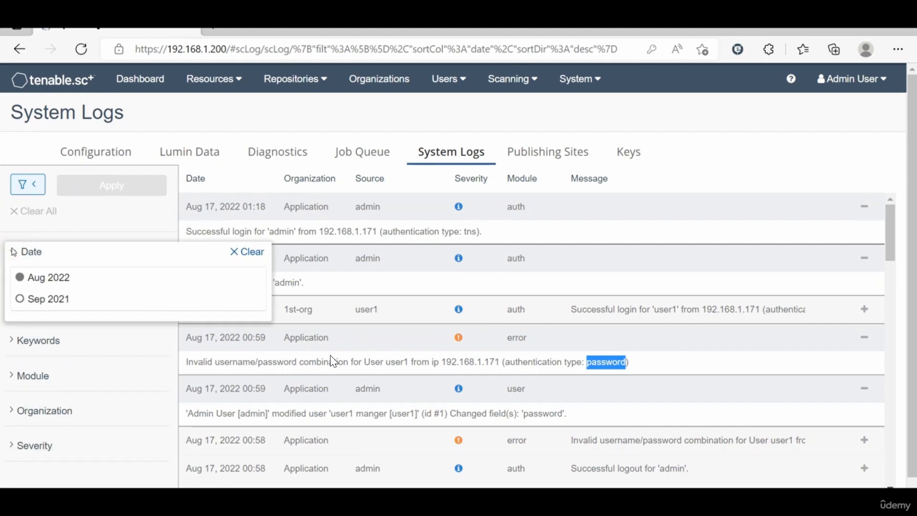
{"action": "left_click", "coordinate": [13, 252]}
{"action": "left_click", "coordinate": [11, 287]}
{"action": "left_click", "coordinate": [12, 287]}
{"action": "left_click", "coordinate": [14, 321]}
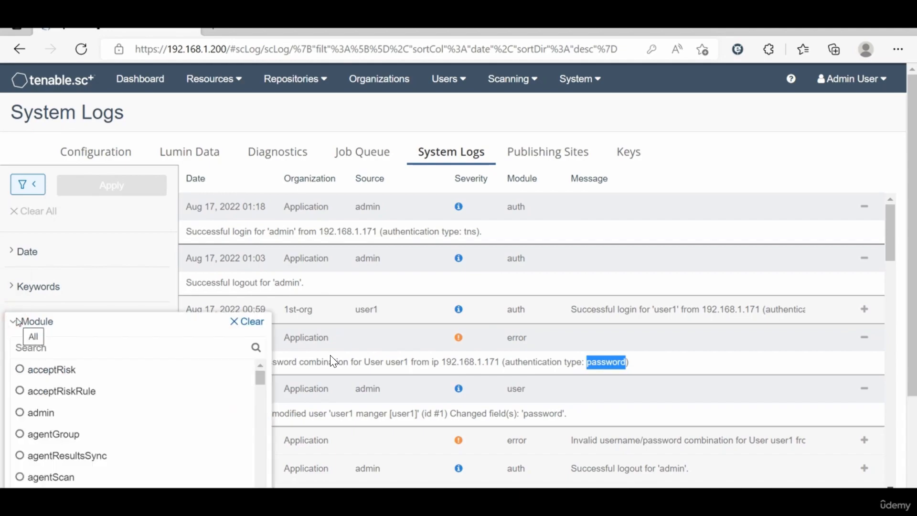
{"action": "left_click", "coordinate": [19, 330]}
{"action": "left_click", "coordinate": [21, 358]}
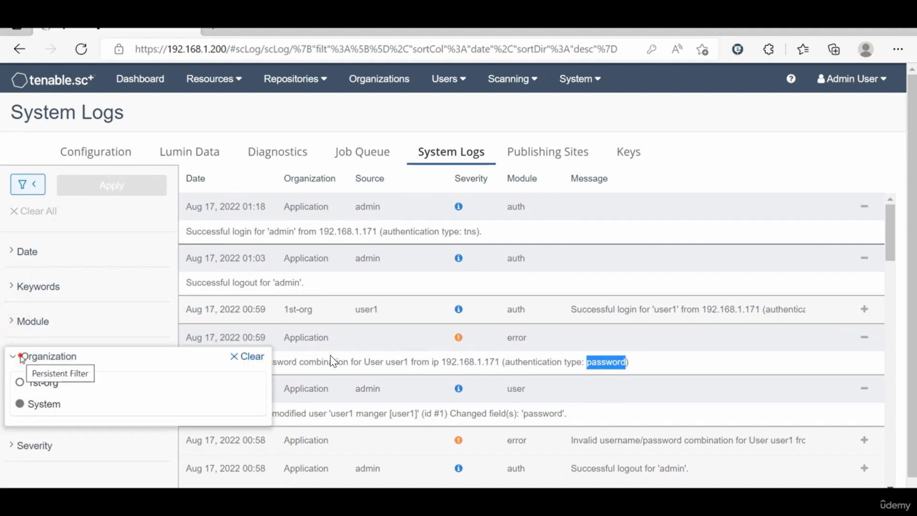
{"action": "left_click", "coordinate": [21, 359]}
Step: Filter the system logs to Critical severity, then clear that filter and reload all entries
{"action": "left_click", "coordinate": [33, 395]}
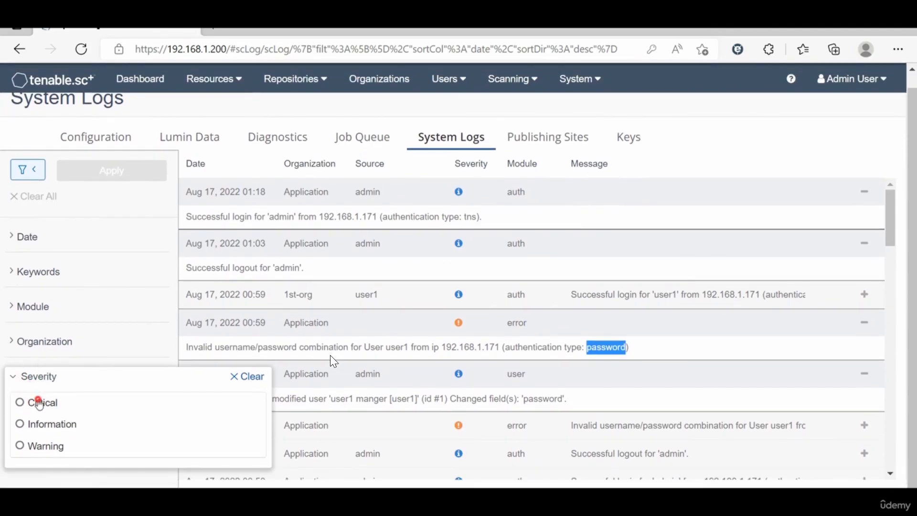
{"action": "left_click", "coordinate": [40, 399]}
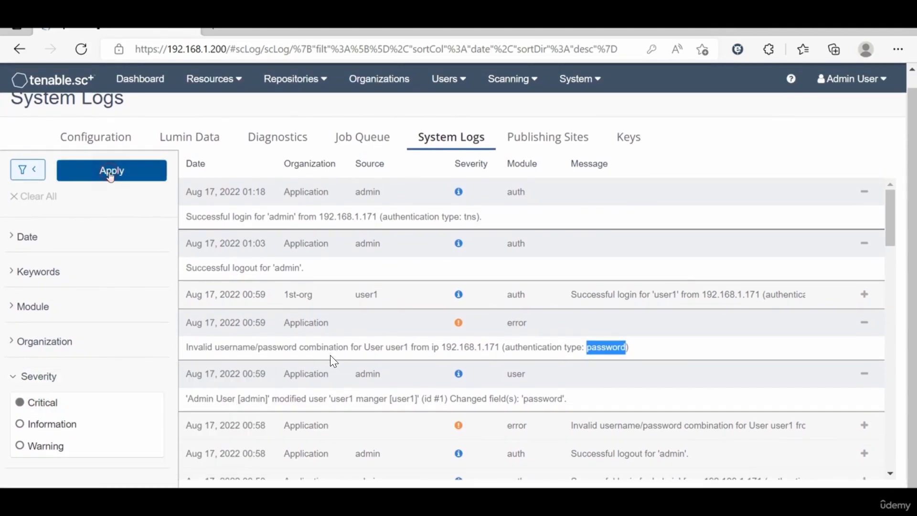
{"action": "left_click", "coordinate": [111, 174]}
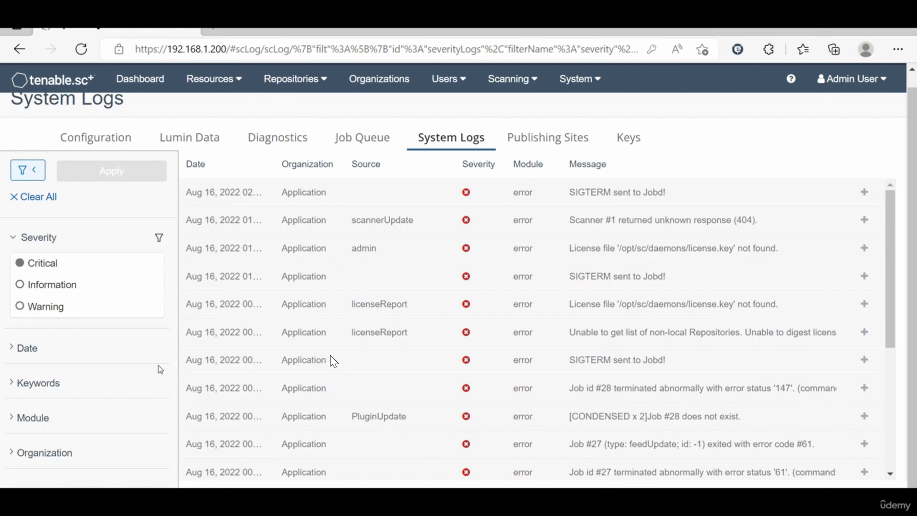
{"action": "scroll", "coordinate": [51, 376], "scroll_direction": "down", "scroll_amount": 1}
{"action": "scroll", "coordinate": [51, 376], "scroll_direction": "up", "scroll_amount": 1}
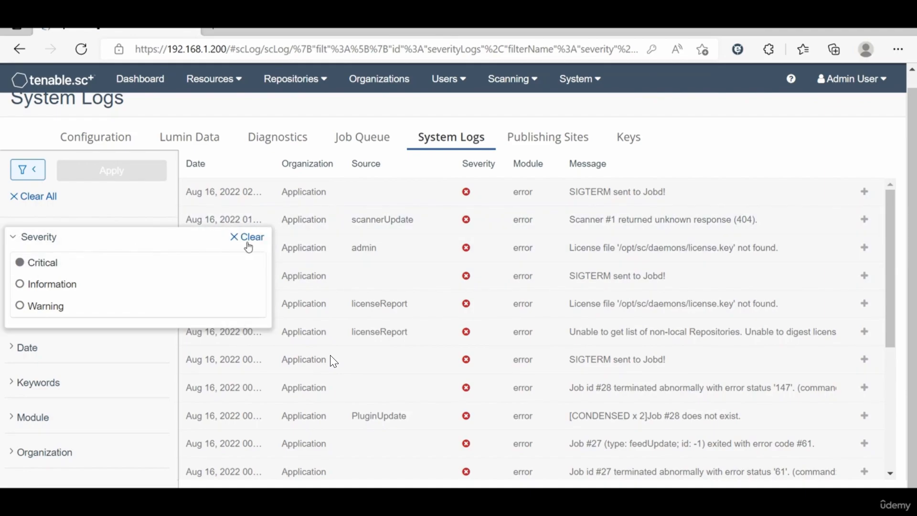
{"action": "left_click", "coordinate": [249, 242]}
{"action": "left_click", "coordinate": [102, 172]}
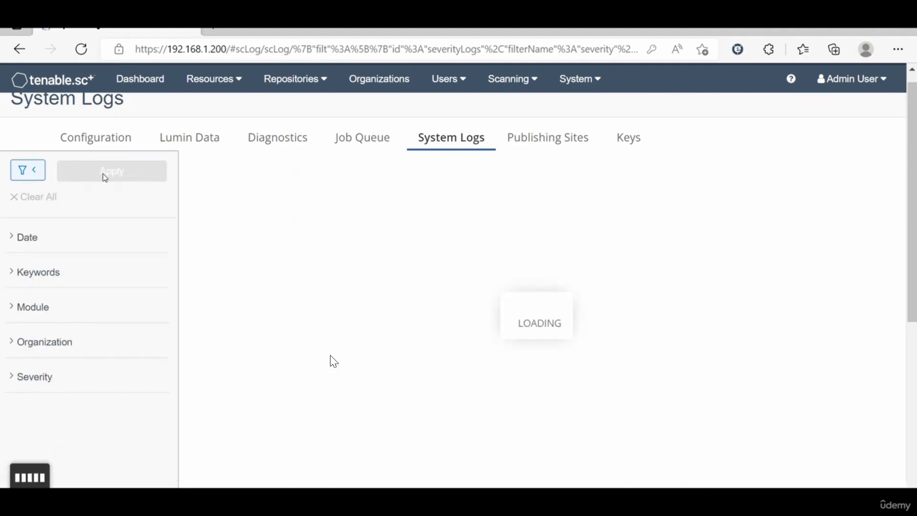
Step: Filter the system logs by the keyword user1
{"action": "left_click", "coordinate": [46, 275]}
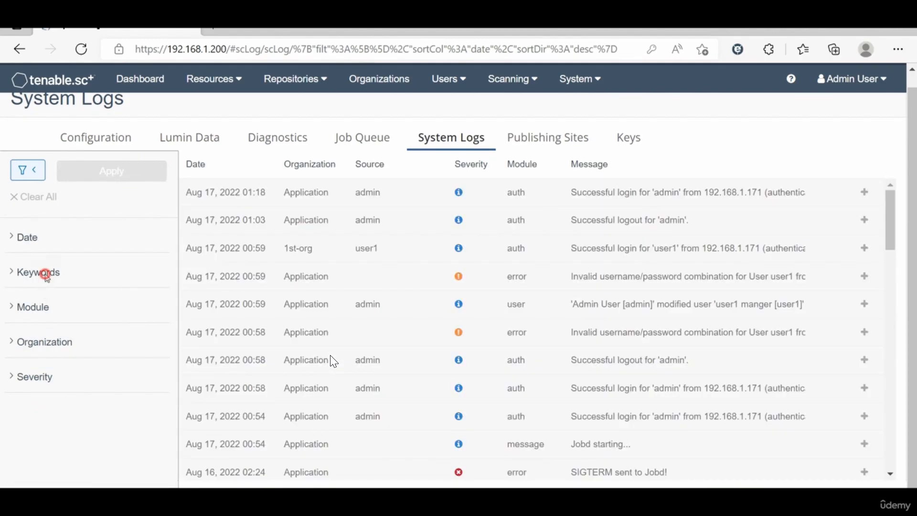
{"action": "left_click", "coordinate": [53, 295]}
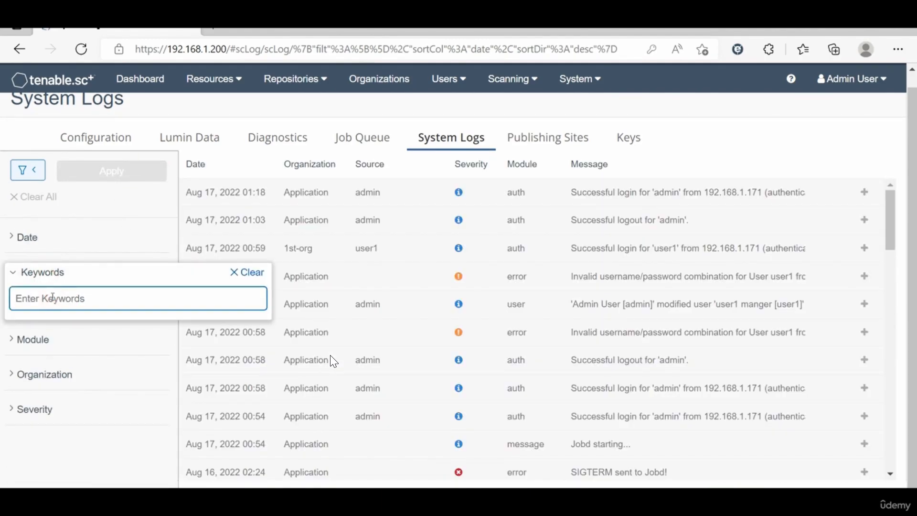
{"action": "type", "text": "user1"}
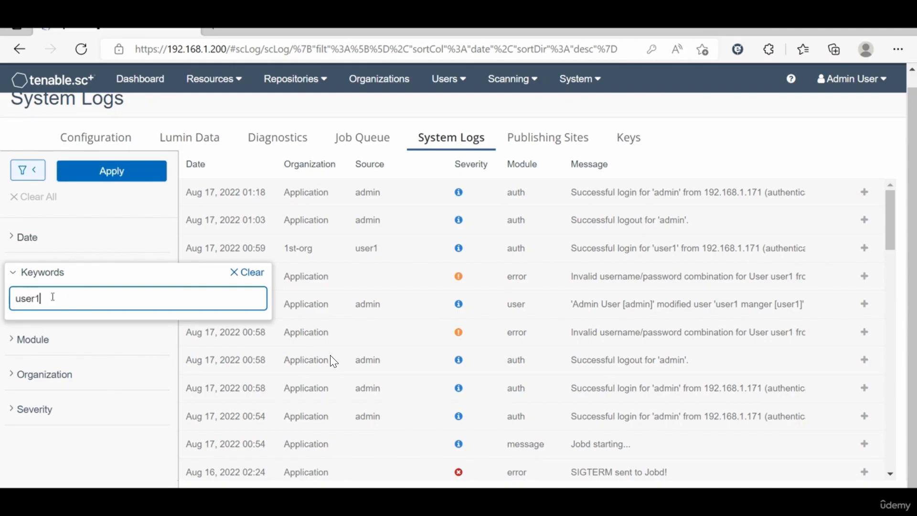
{"action": "key", "text": "Return"}
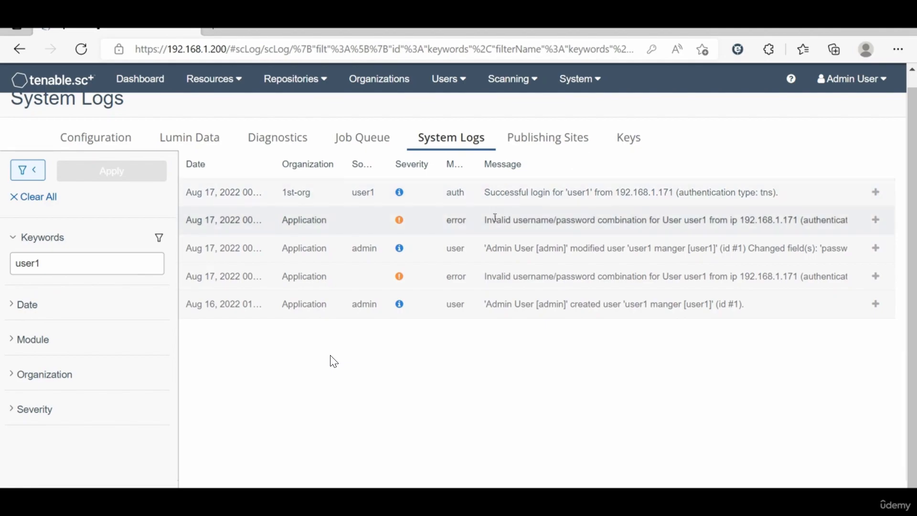
Step: Replace the keyword with admin and apply the filter
{"action": "left_click", "coordinate": [49, 261]}
{"action": "double_click", "coordinate": [49, 260]}
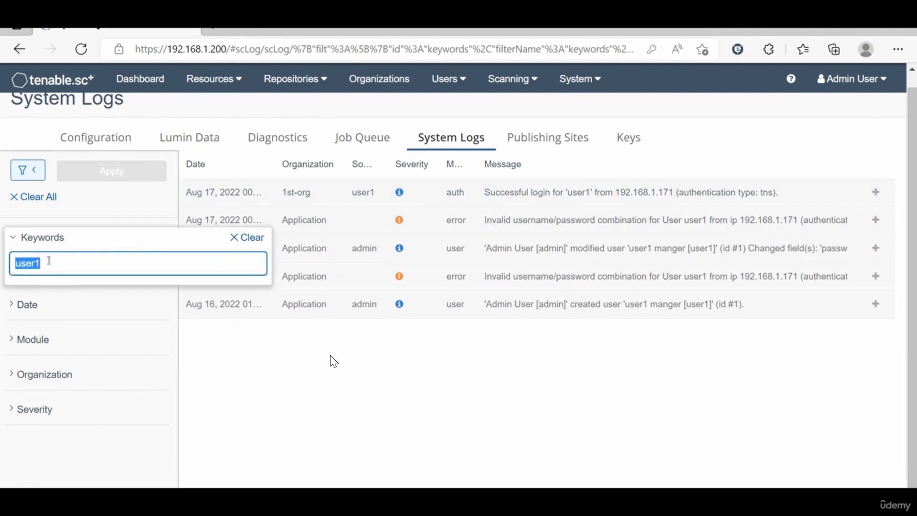
{"action": "type", "text": "admin"}
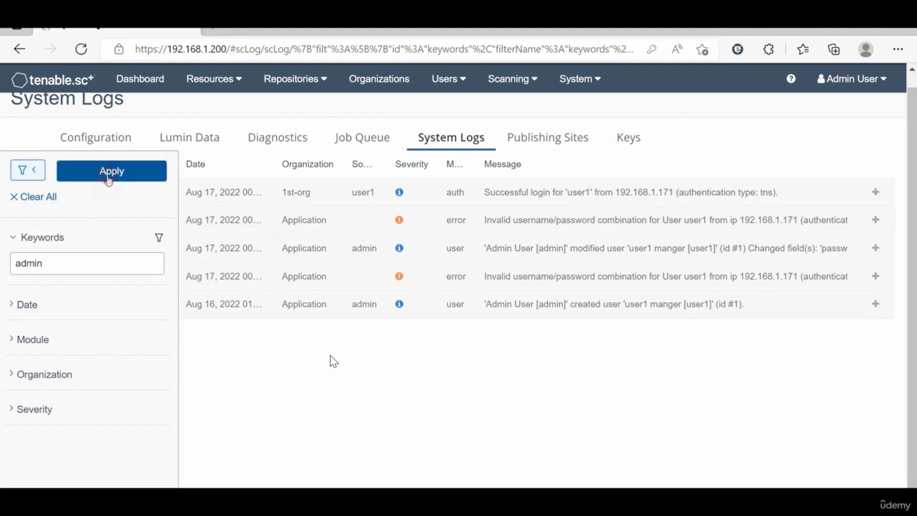
{"action": "left_click", "coordinate": [109, 174]}
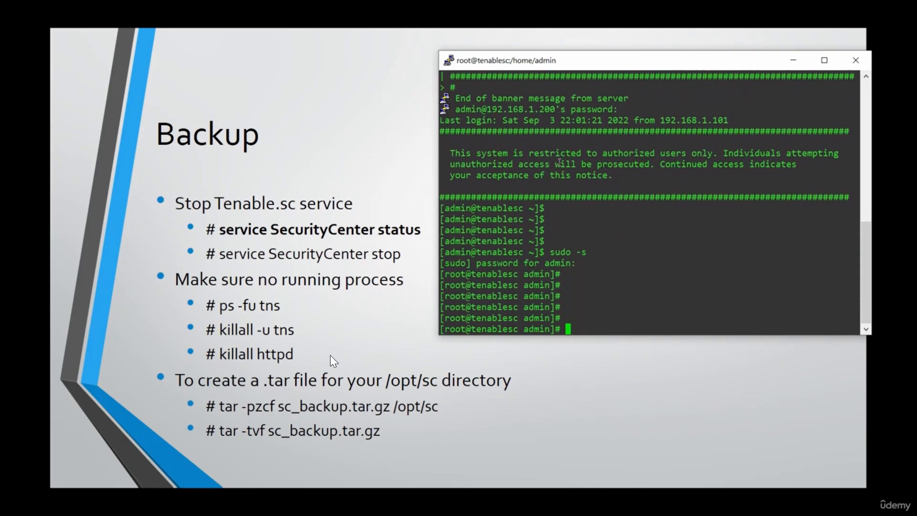
Step: Type cd / at the root shell prompt on the tenablesc server
{"action": "type", "text": "cd"}
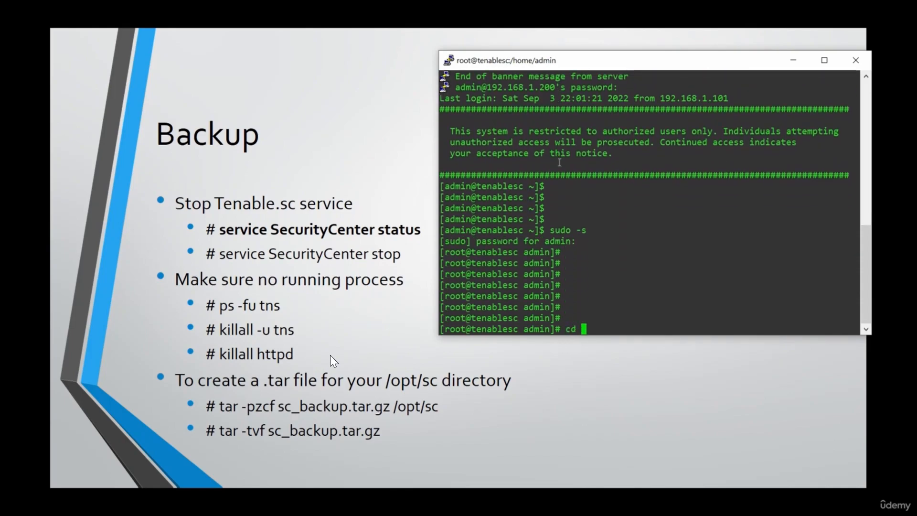
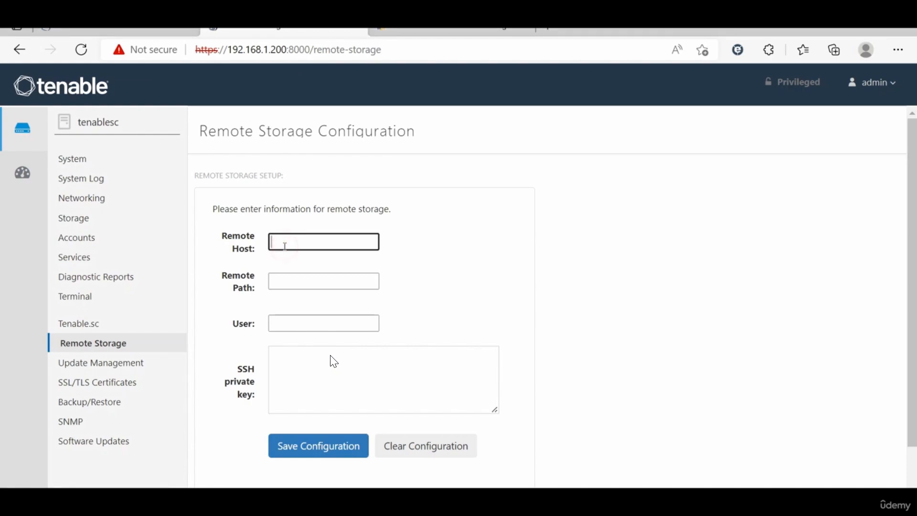
Step: Enter remote host 192.168.1.211, remote path /root and user root, then switch to the terminal for the SSH key
{"action": "type", "text": "192.168.1.211"}
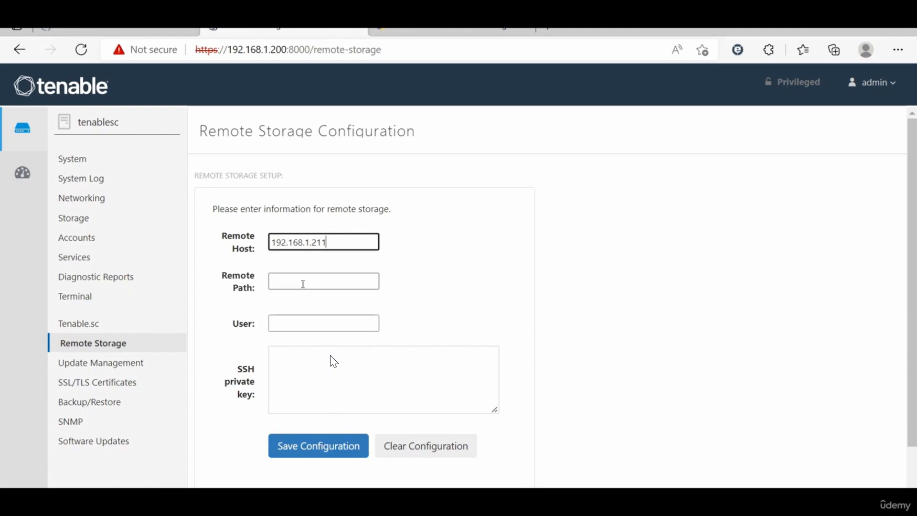
{"action": "left_click", "coordinate": [303, 284]}
{"action": "type", "text": "/root"}
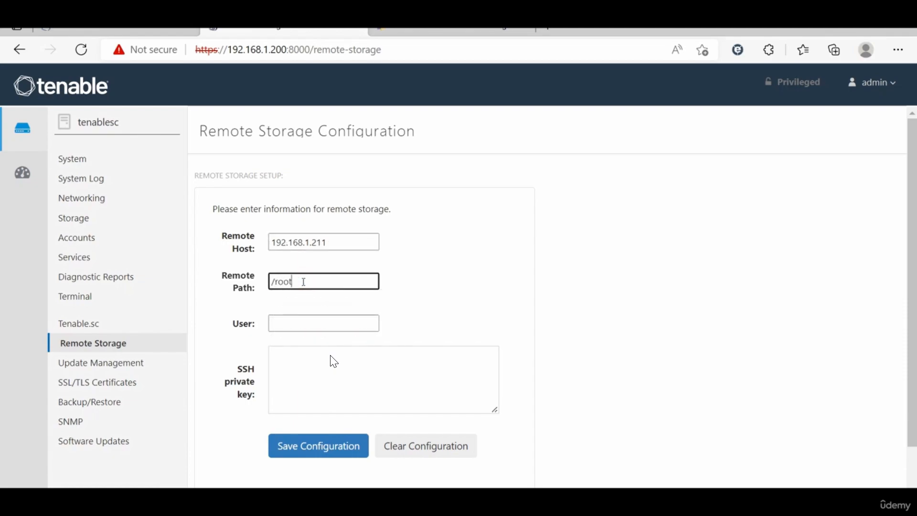
{"action": "left_click", "coordinate": [296, 319]}
{"action": "type", "text": "ro"}
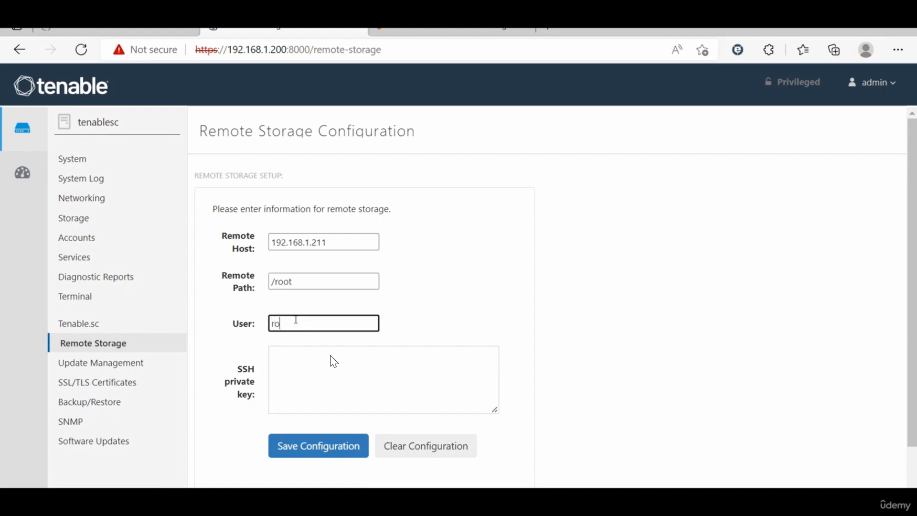
{"action": "type", "text": "ot"}
{"action": "left_click", "coordinate": [333, 362]}
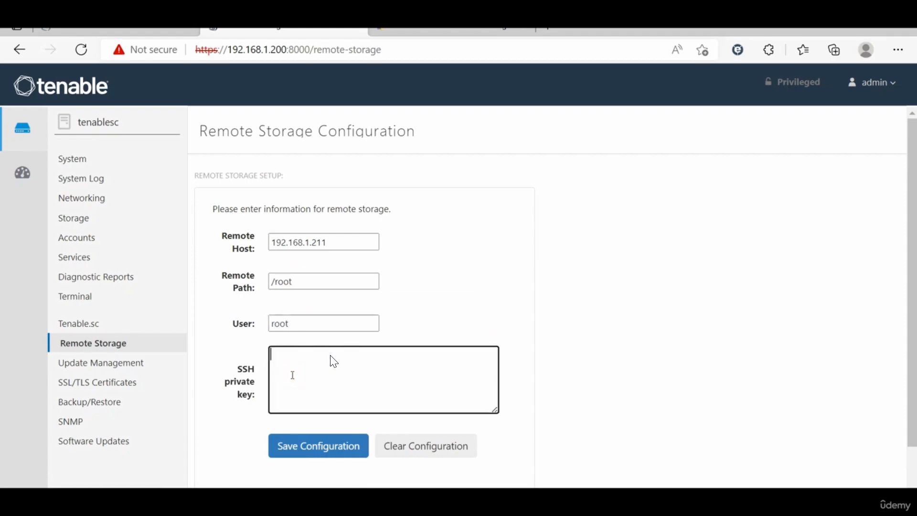
{"action": "key", "text": "alt+Tab"}
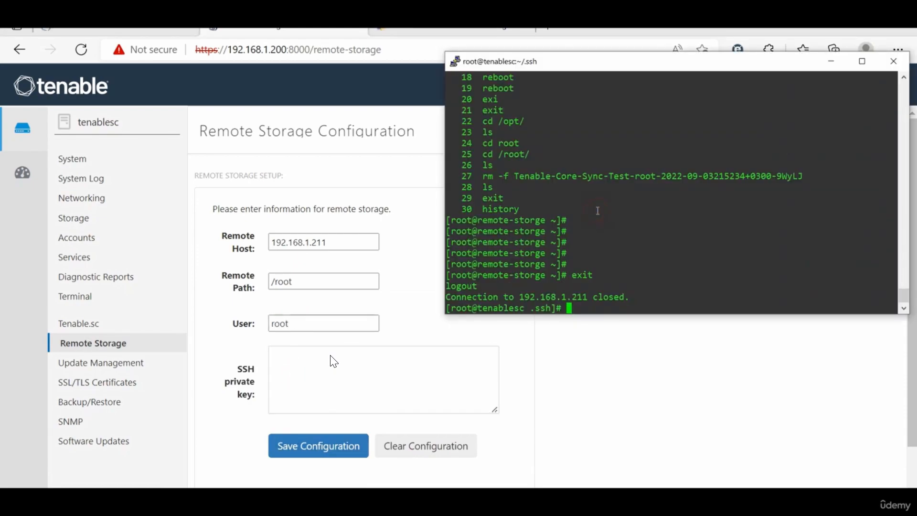
Step: List and confirm the /root/.ssh directory with ls and pwd, then print the id_rsa private key with cat
{"action": "type", "text": "ls"}
{"action": "key", "text": "Return"}
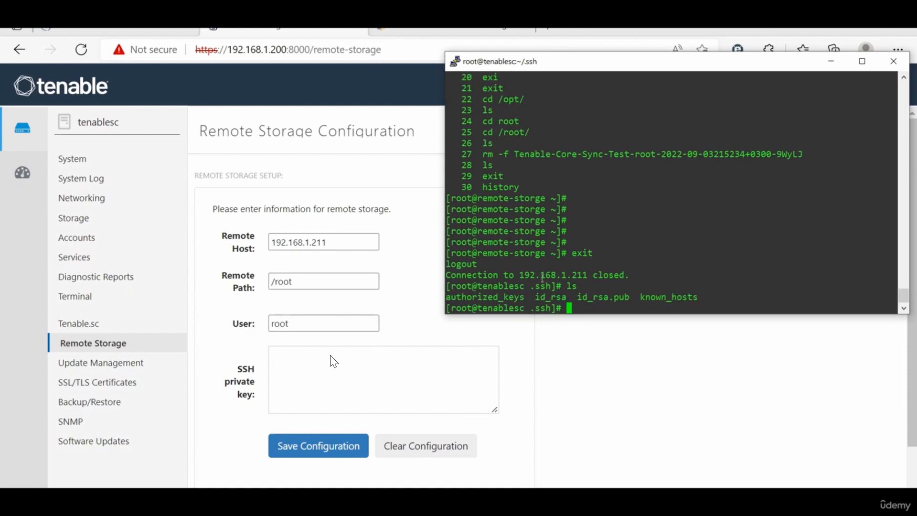
{"action": "type", "text": "pwd"}
{"action": "key", "text": "Return"}
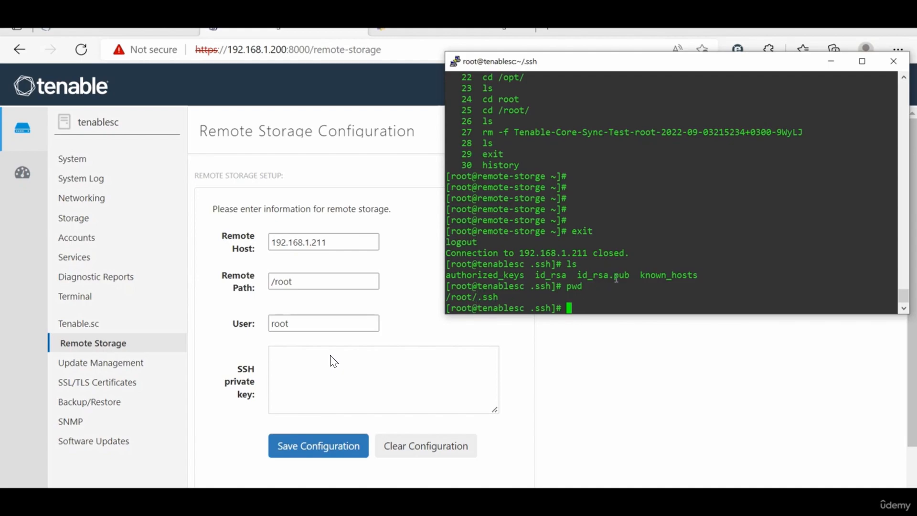
{"action": "type", "text": "cat id_rsa"}
{"action": "key", "text": "Return"}
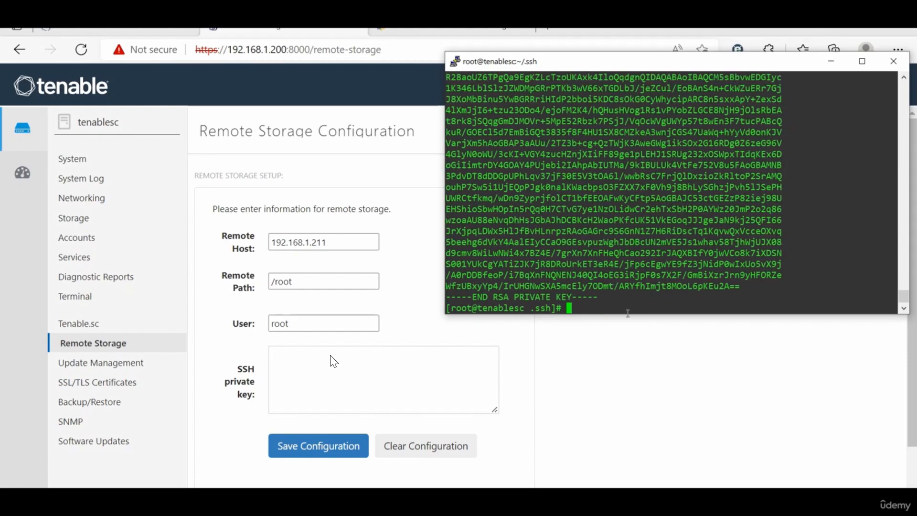
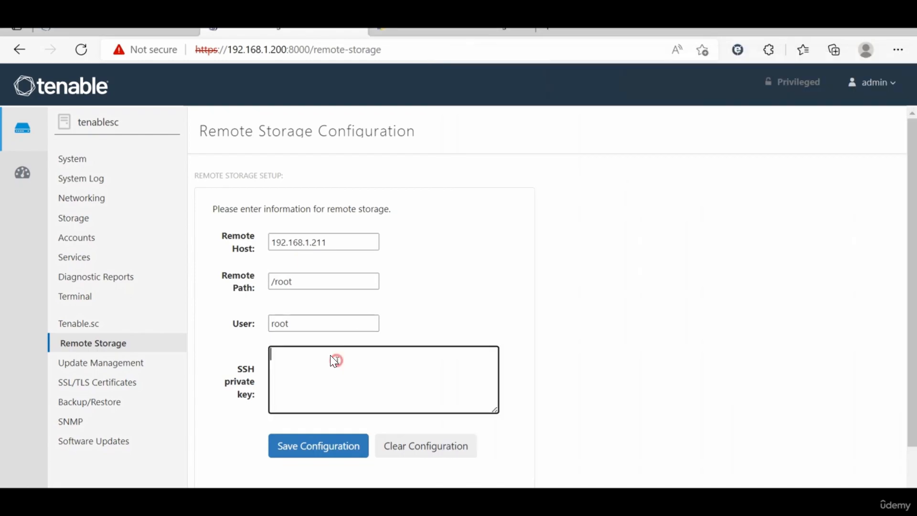
Step: Paste the copied RSA private key into the SSH private key field and remove its blank first and last lines
{"action": "left_click", "coordinate": [334, 361]}
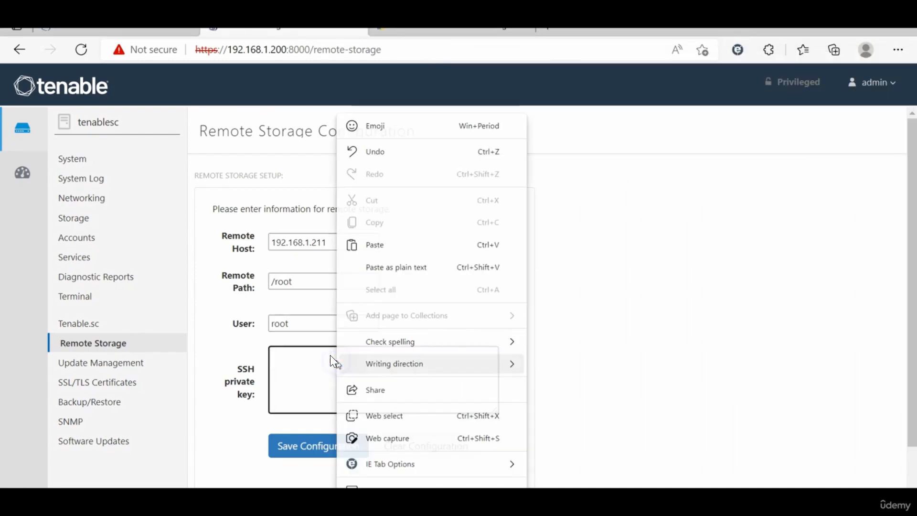
{"action": "right_click", "coordinate": [334, 362]}
{"action": "left_click", "coordinate": [389, 239]}
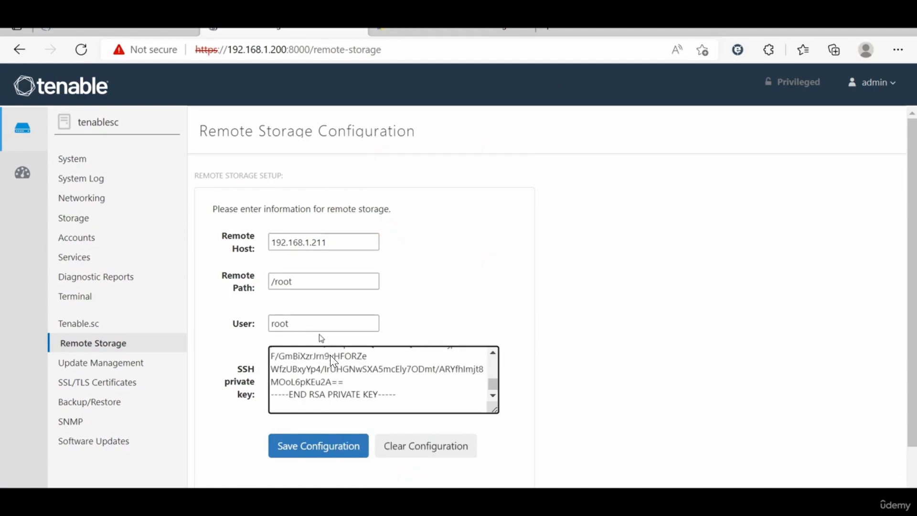
{"action": "key", "text": "BackSpace"}
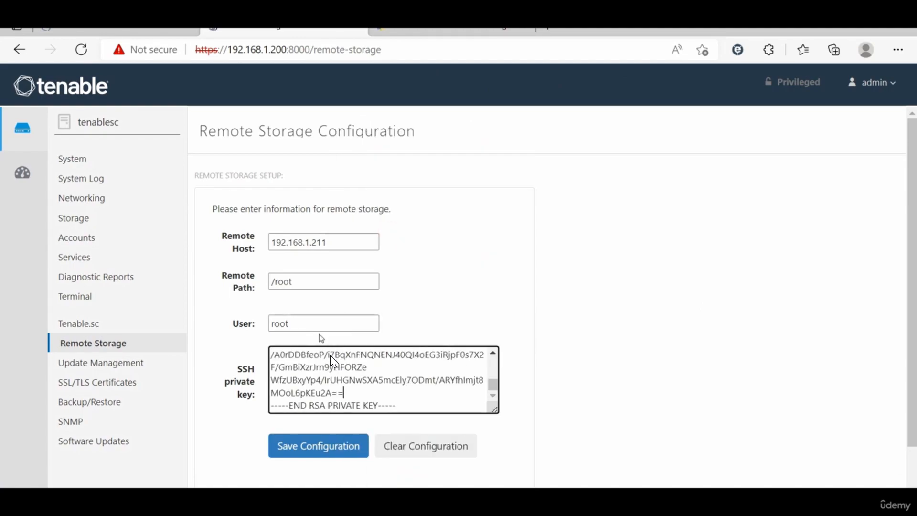
{"action": "key", "text": "Up"}
{"action": "key", "text": "Up"}
{"action": "key", "text": "Up"}
{"action": "key", "text": "Up"}
{"action": "key", "text": "Up"}
{"action": "key", "text": "Up"}
{"action": "key", "text": "Up"}
{"action": "key", "text": "Up"}
{"action": "key", "text": "Up"}
{"action": "key", "text": "Up"}
{"action": "key", "text": "Up"}
{"action": "key", "text": "Up"}
{"action": "key", "text": "Up"}
{"action": "key", "text": "Up"}
{"action": "key", "text": "Up"}
{"action": "key", "text": "Up"}
{"action": "key", "text": "Up"}
{"action": "key", "text": "Up"}
{"action": "key", "text": "Up"}
{"action": "key", "text": "Up"}
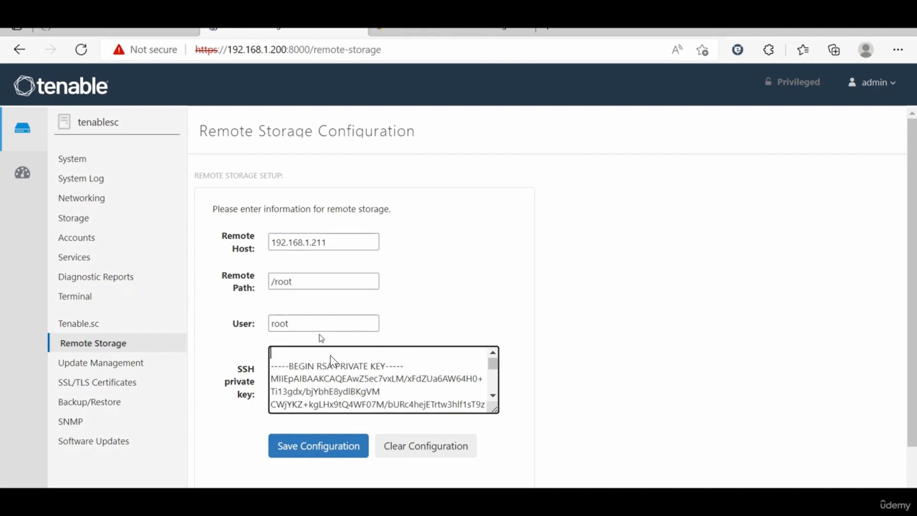
{"action": "key", "text": "Delete"}
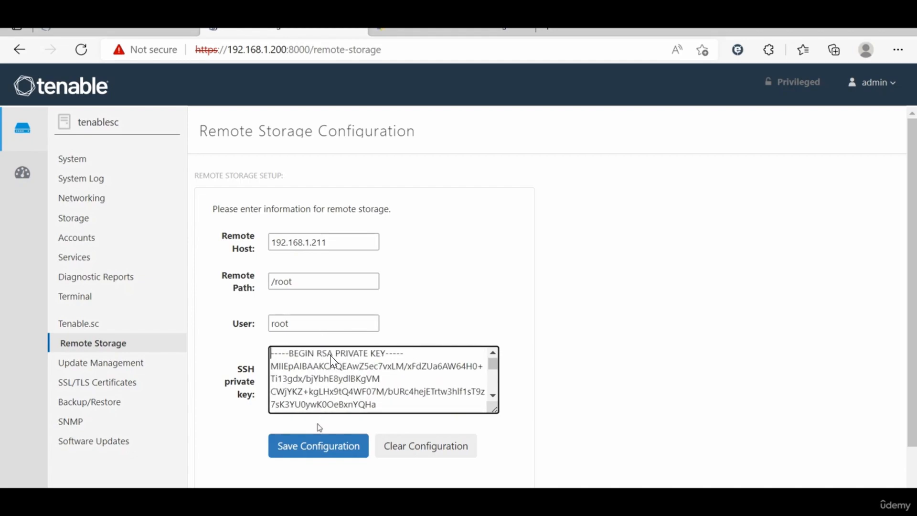
Step: Save the remote storage configuration with the remote path set to /root/
{"action": "left_click", "coordinate": [318, 444]}
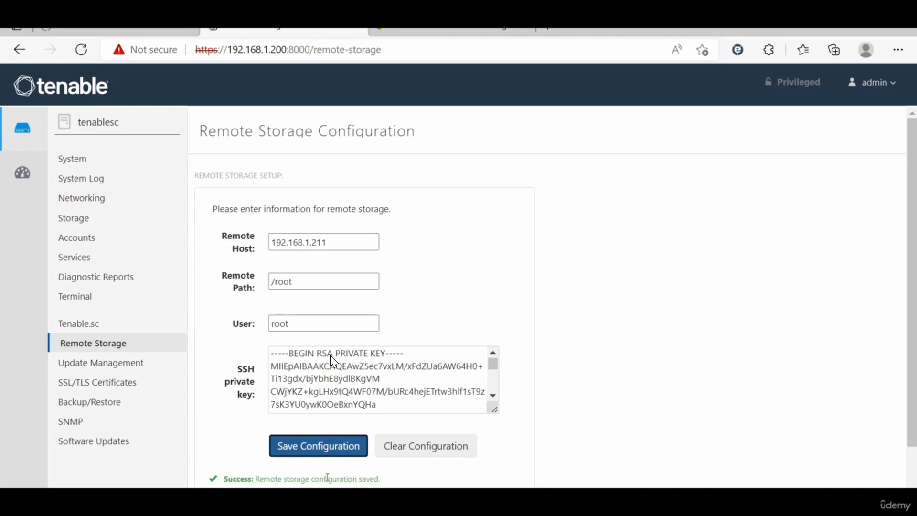
{"action": "scroll", "coordinate": [377, 478], "scroll_direction": "down", "scroll_amount": 2}
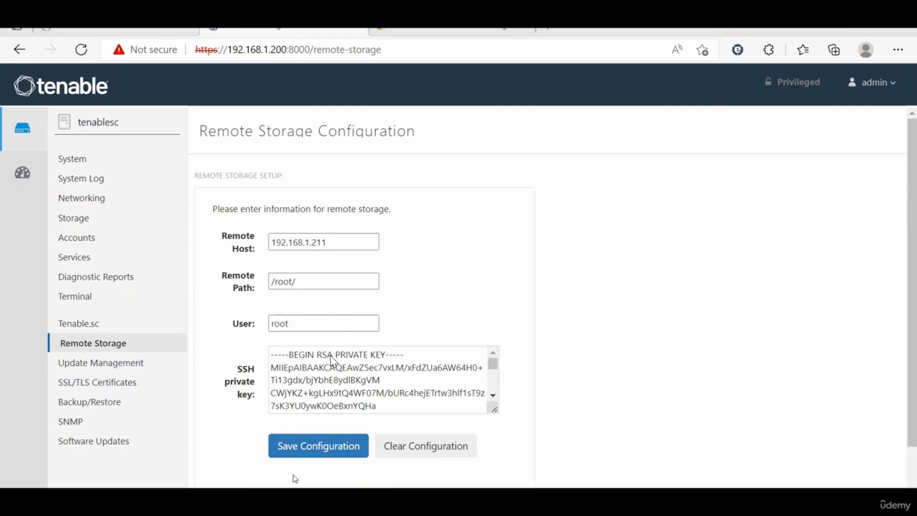
{"action": "left_click", "coordinate": [330, 454]}
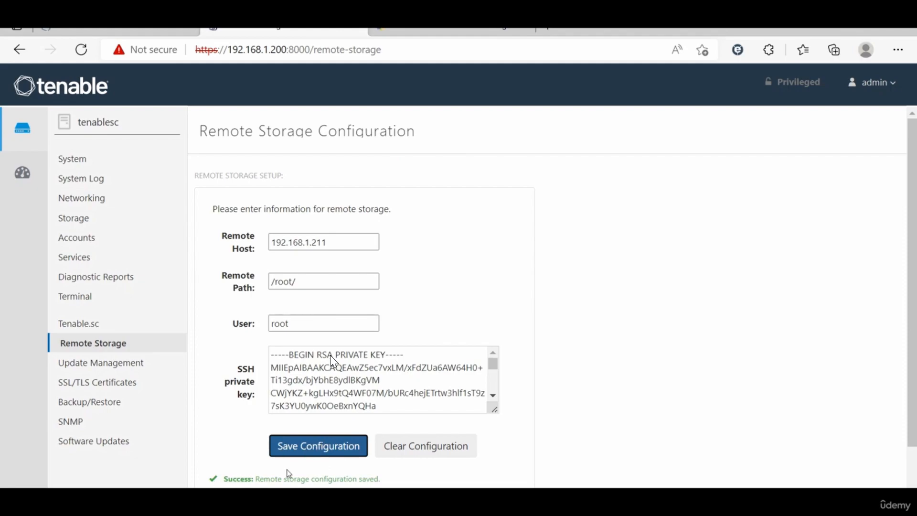
{"action": "left_click", "coordinate": [343, 453]}
{"action": "key", "text": "alt+Tab"}
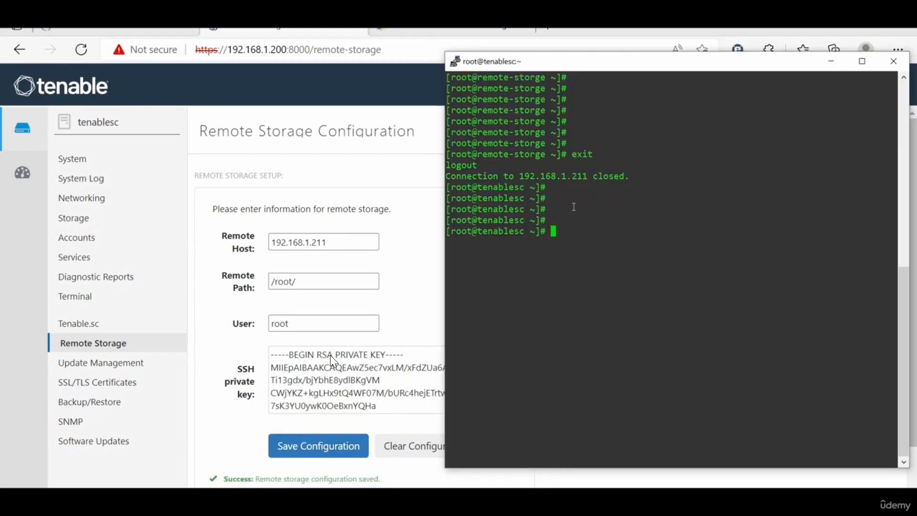
Step: SSH into 192.168.1.211 as root, then check the working directory and list /root
{"action": "left_click", "coordinate": [596, 230]}
{"action": "key", "text": "Return"}
{"action": "key", "text": "Return"}
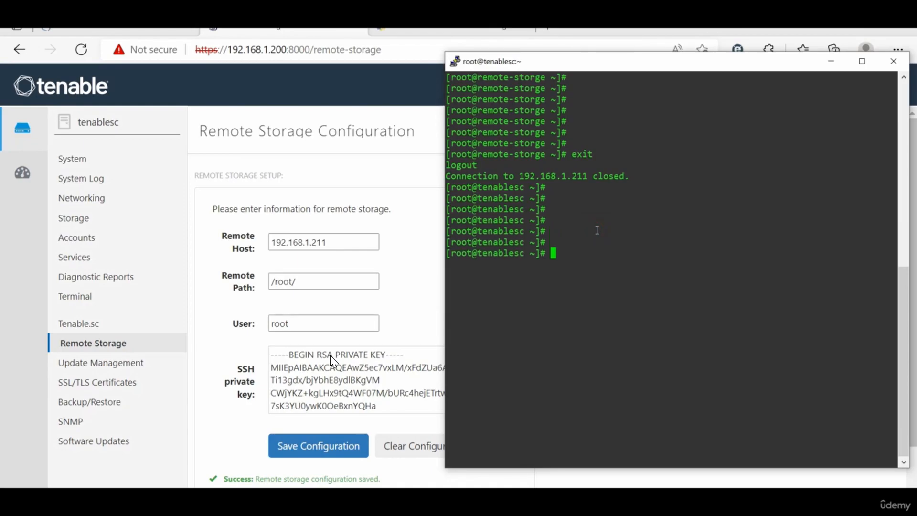
{"action": "key", "text": "Return"}
{"action": "key", "text": "Up"}
{"action": "key", "text": "Return"}
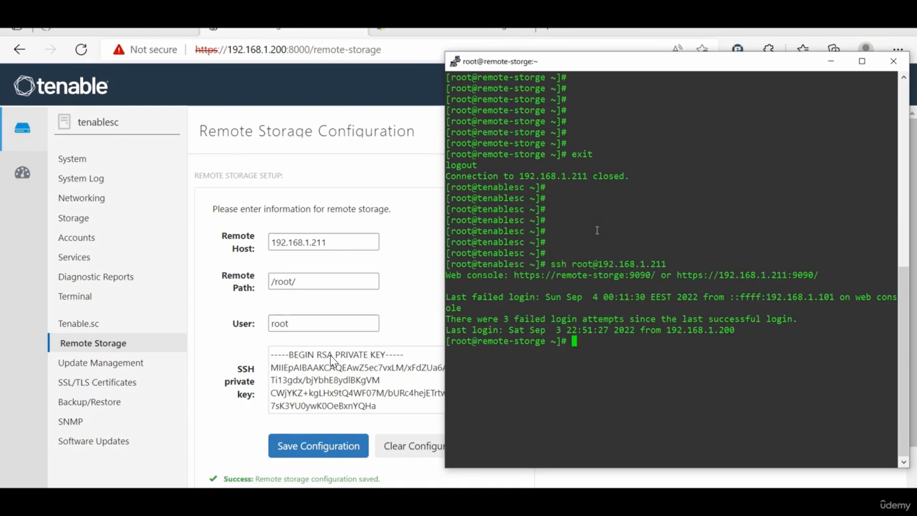
{"action": "key", "text": "Return"}
{"action": "key", "text": "Return"}
{"action": "key", "text": "Return"}
{"action": "type", "text": "p"}
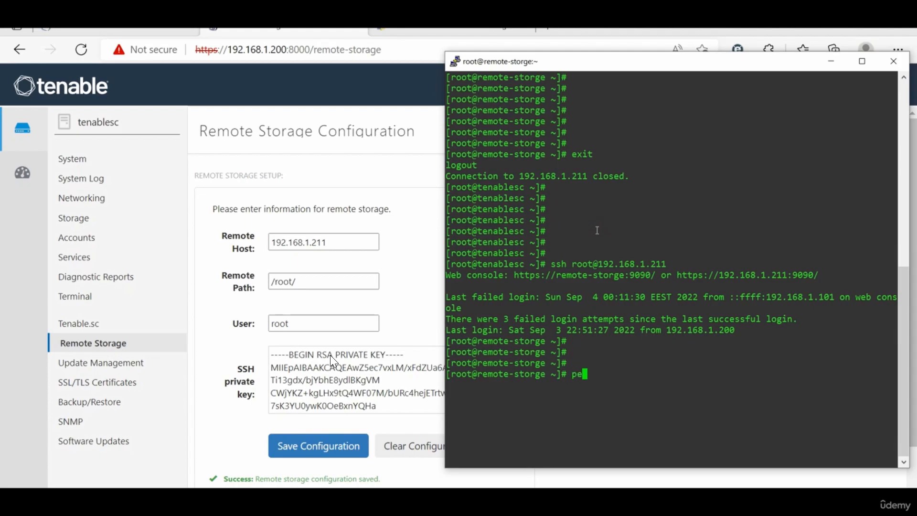
{"action": "type", "text": "wd"}
{"action": "key", "text": "Return"}
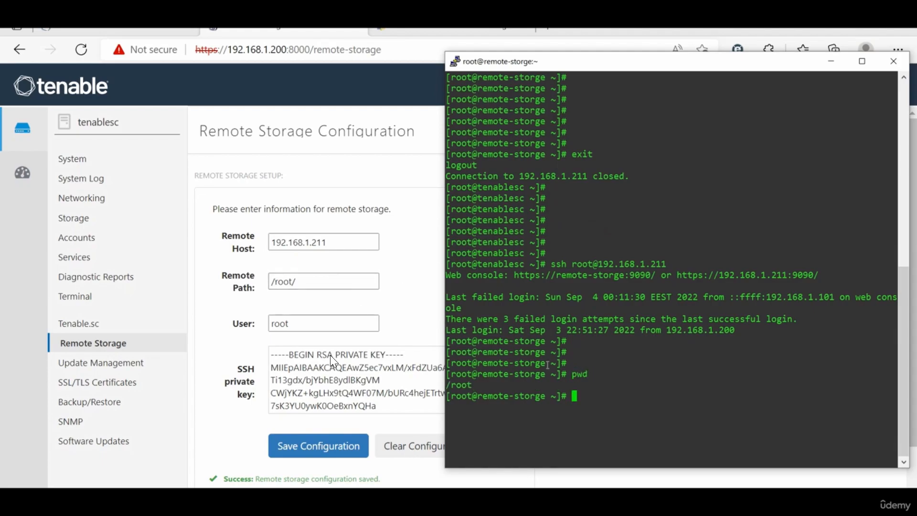
{"action": "left_click", "coordinate": [595, 397]}
{"action": "type", "text": "ls"}
{"action": "key", "text": "Return"}
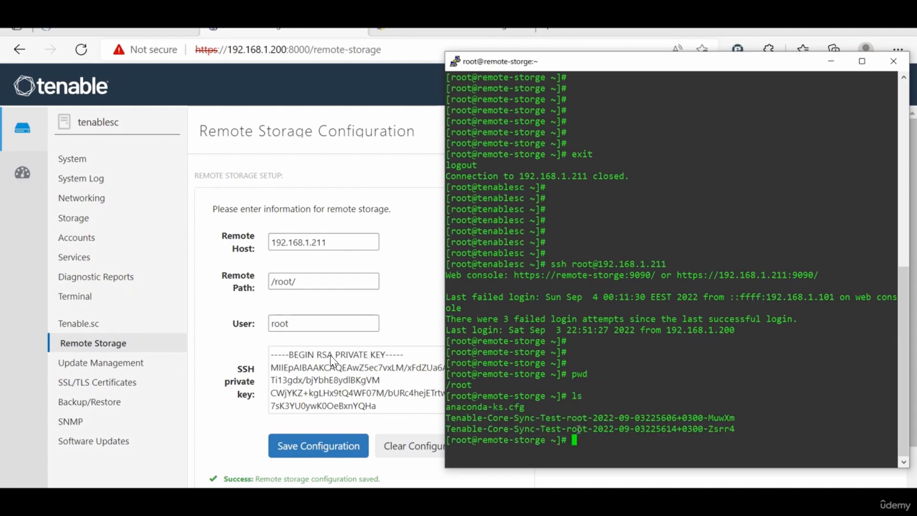
Step: Re-save the storage configuration and confirm a third Tenable-Core-Sync-Test file appears in /root
{"action": "left_click", "coordinate": [296, 457]}
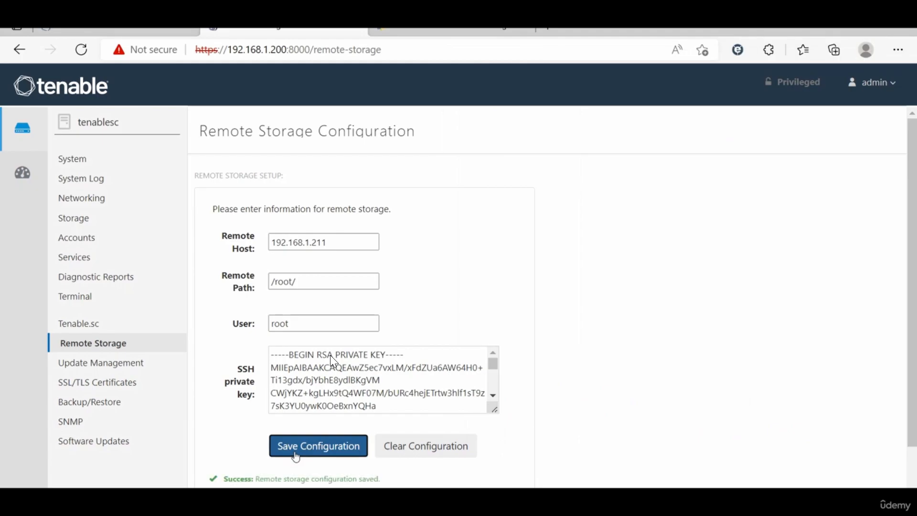
{"action": "key", "text": "alt+Tab"}
{"action": "type", "text": "ls"}
{"action": "key", "text": "Return"}
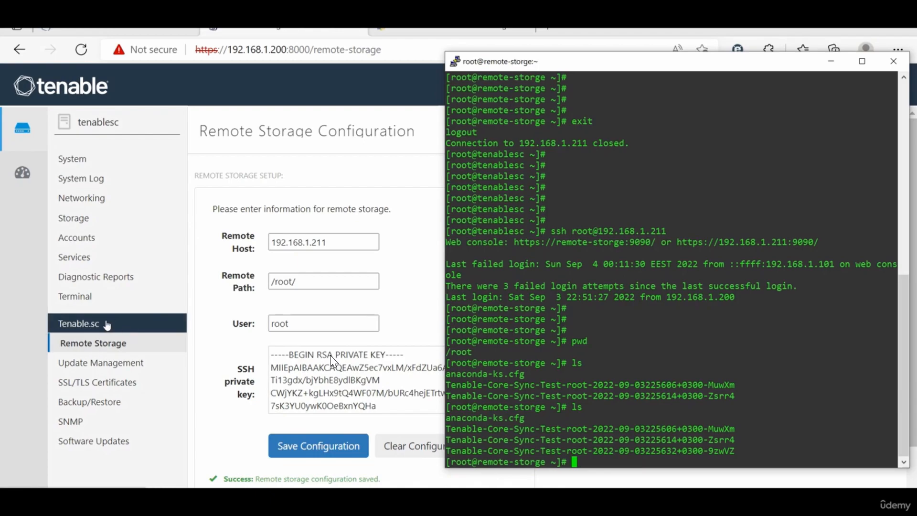
{"action": "left_click", "coordinate": [105, 405]}
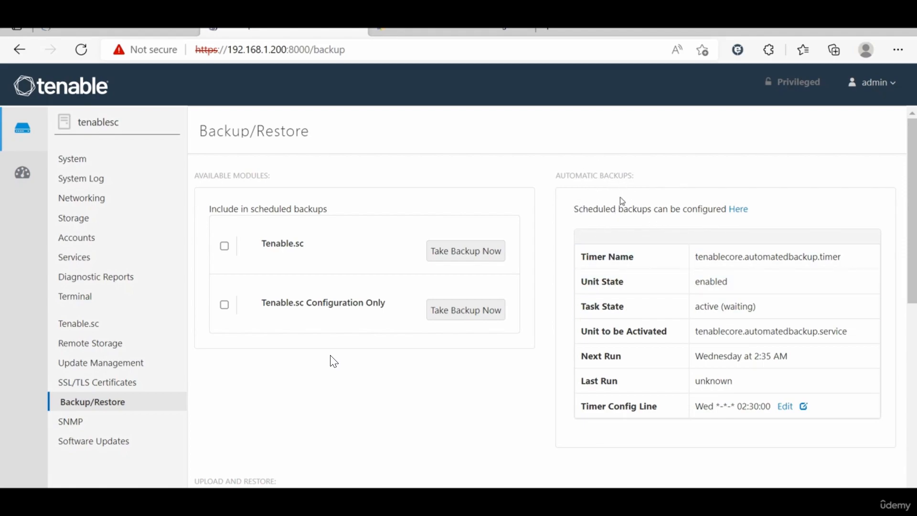
Step: Check that the automated backup timer service is active and enabled, then go back to Backup/Restore
{"action": "left_click", "coordinate": [737, 209]}
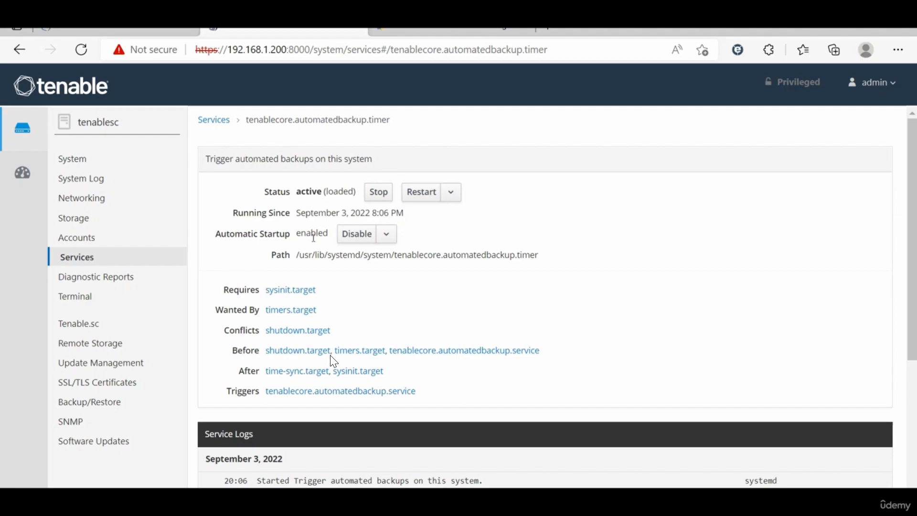
{"action": "left_click", "coordinate": [95, 403]}
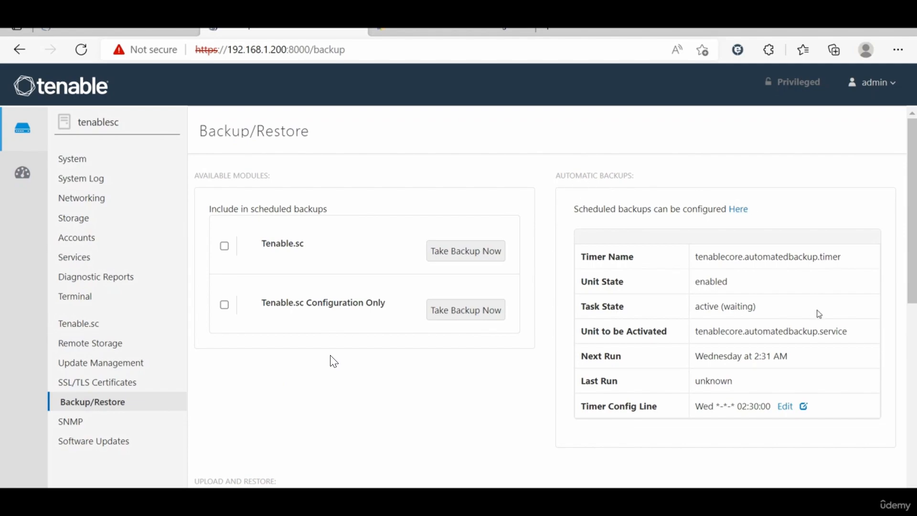
{"action": "left_click", "coordinate": [785, 408]}
{"action": "left_click", "coordinate": [420, 233]}
{"action": "key", "text": "ctrl+a"}
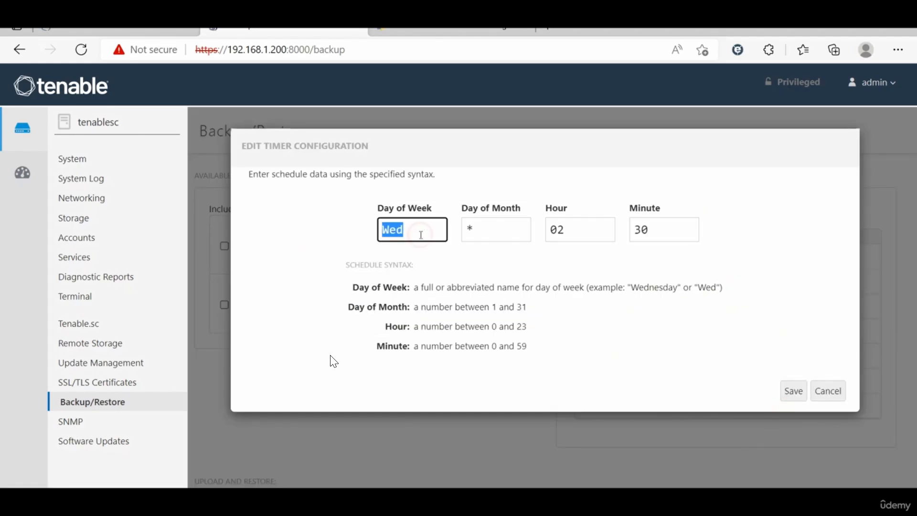
{"action": "key", "text": "BackSpace"}
{"action": "left_click", "coordinate": [797, 393]}
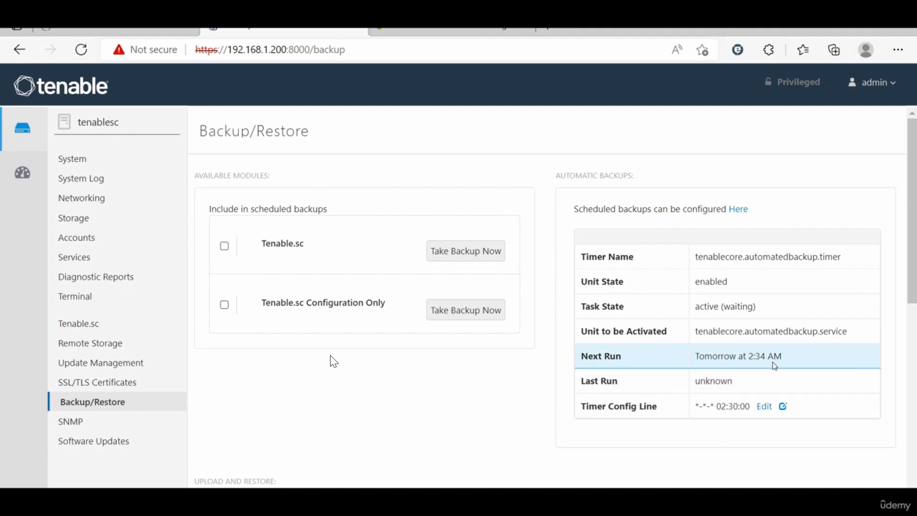
{"action": "left_click", "coordinate": [763, 406]}
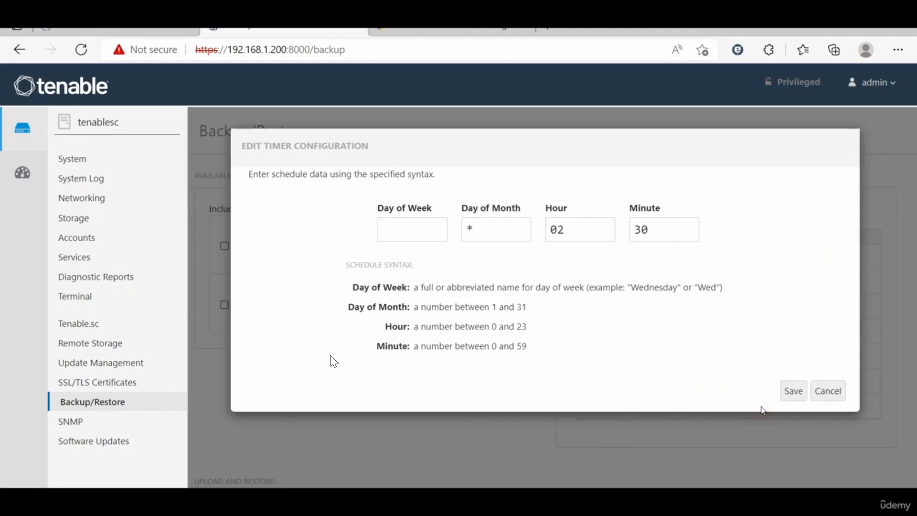
{"action": "left_click", "coordinate": [392, 228]}
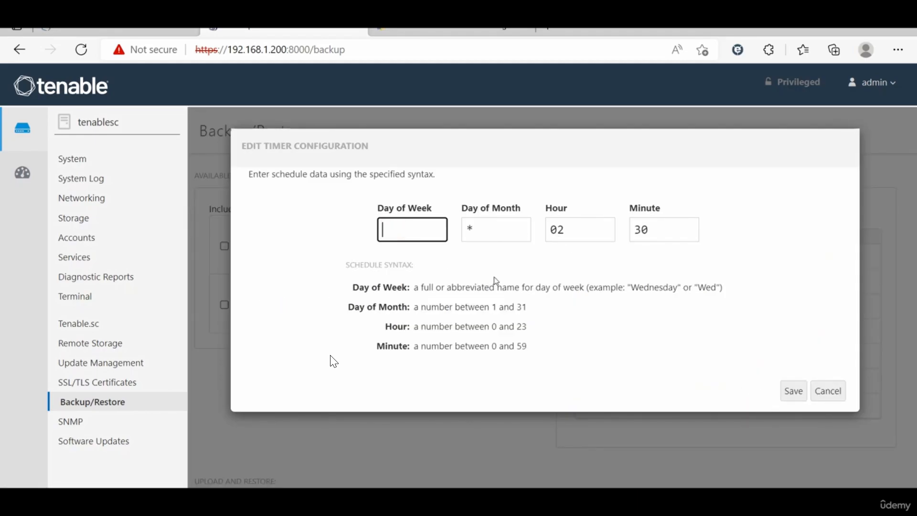
{"action": "type", "text": "E"}
{"action": "key", "text": "BackSpace"}
{"action": "type", "text": "Wed"}
{"action": "left_click_drag", "start_coordinate": [722, 287], "coordinate": [487, 289]}
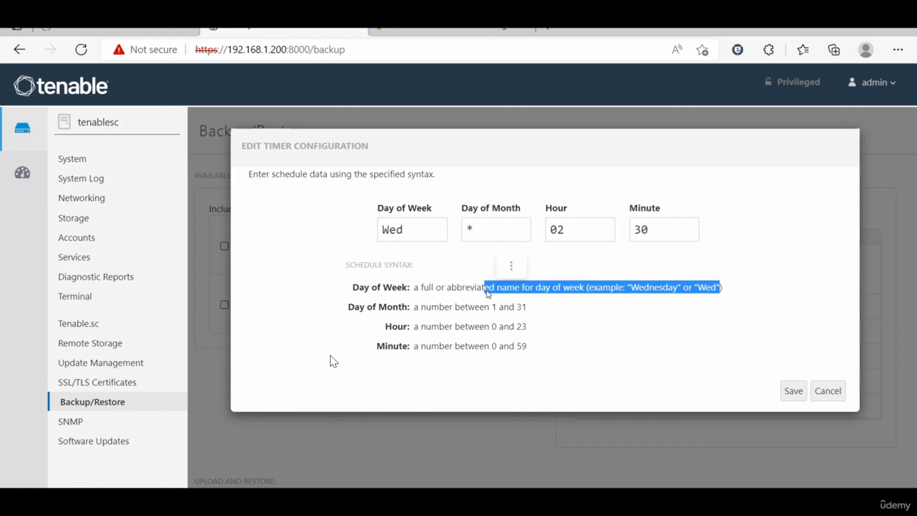
{"action": "left_click", "coordinate": [794, 392]}
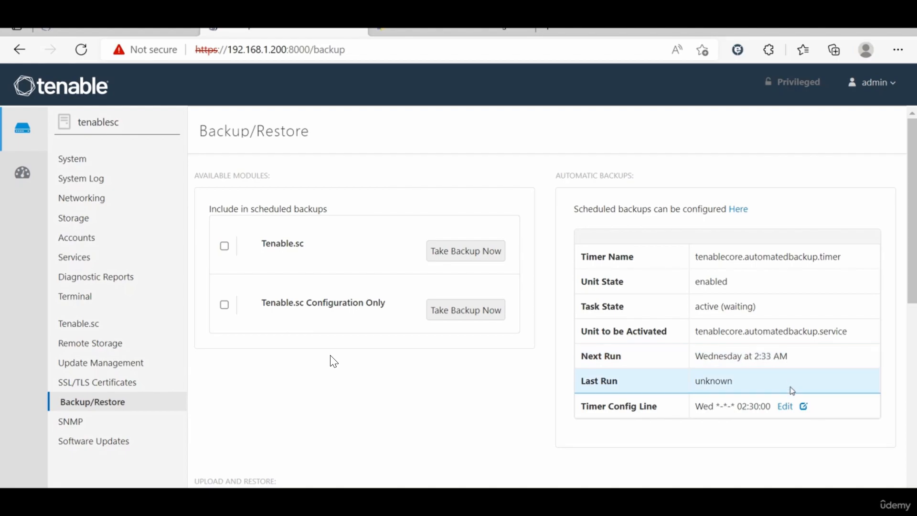
Step: Clear the timer's Day of Week and set its Day of Month to 5, then save
{"action": "left_click", "coordinate": [786, 406]}
{"action": "left_click", "coordinate": [420, 223]}
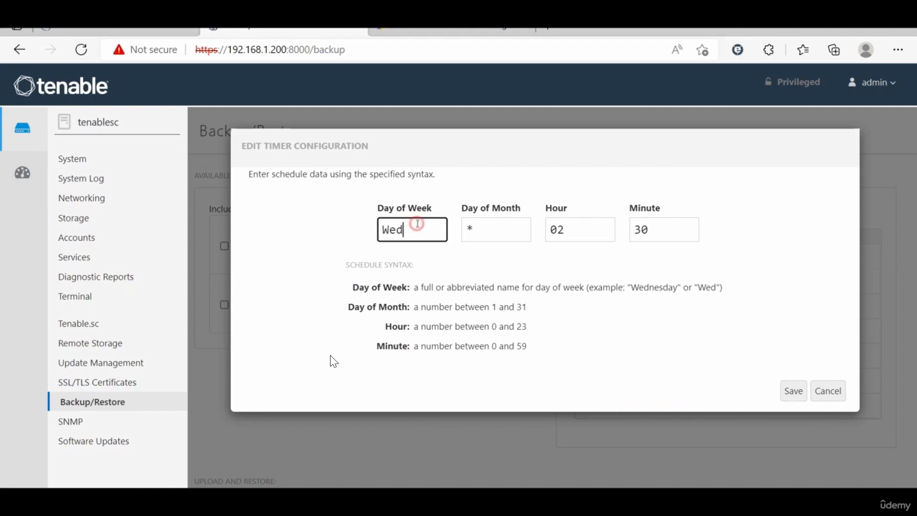
{"action": "double_click", "coordinate": [420, 223]}
{"action": "key", "text": "BackSpace"}
{"action": "left_click", "coordinate": [471, 225]}
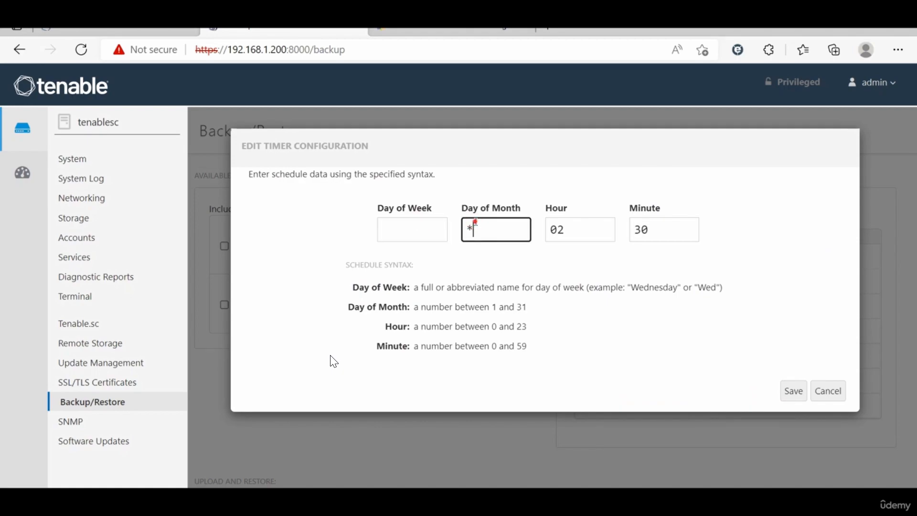
{"action": "double_click", "coordinate": [475, 223]}
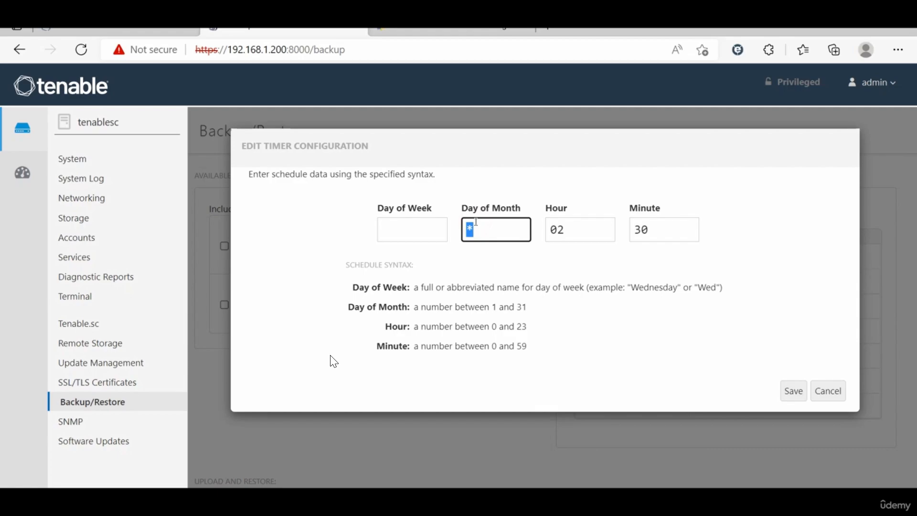
{"action": "type", "text": "5"}
{"action": "left_click", "coordinate": [790, 390]}
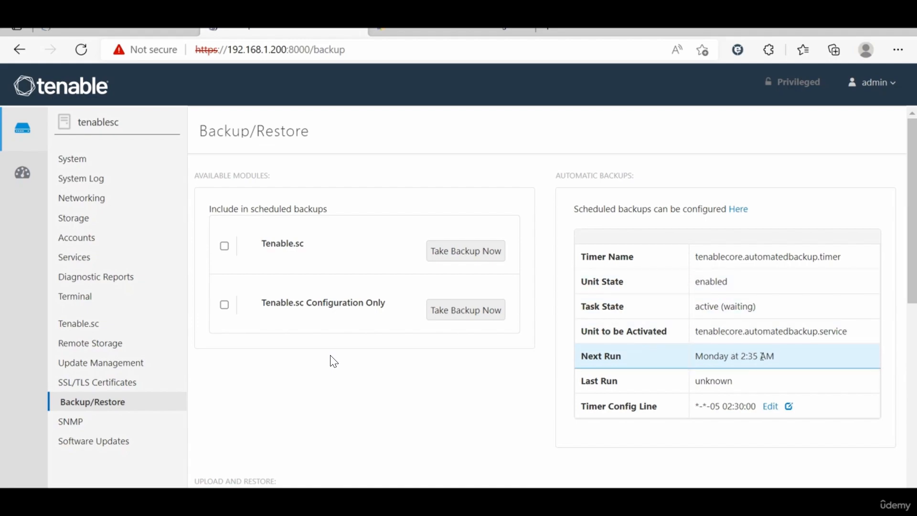
Step: Change the timer's Day of Month to 9, then to 10, saving after each change
{"action": "left_click", "coordinate": [785, 407]}
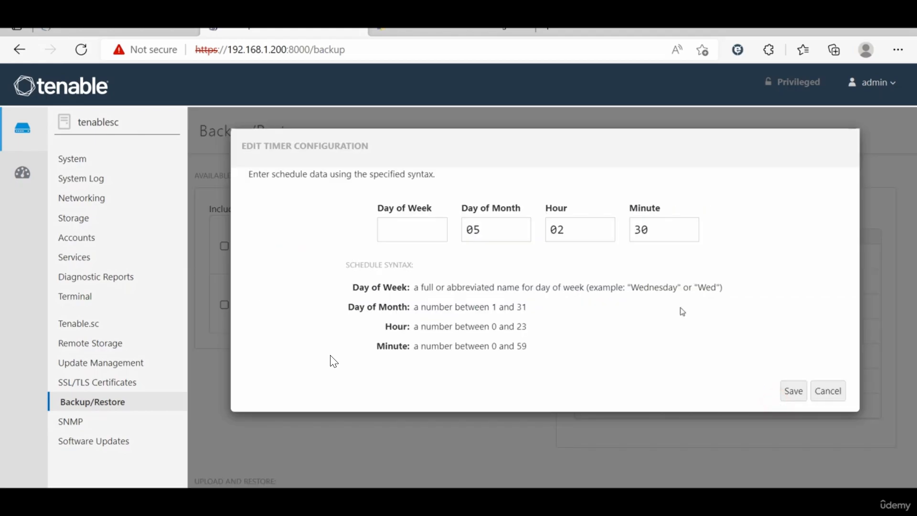
{"action": "left_click", "coordinate": [492, 229]}
{"action": "double_click", "coordinate": [487, 229]}
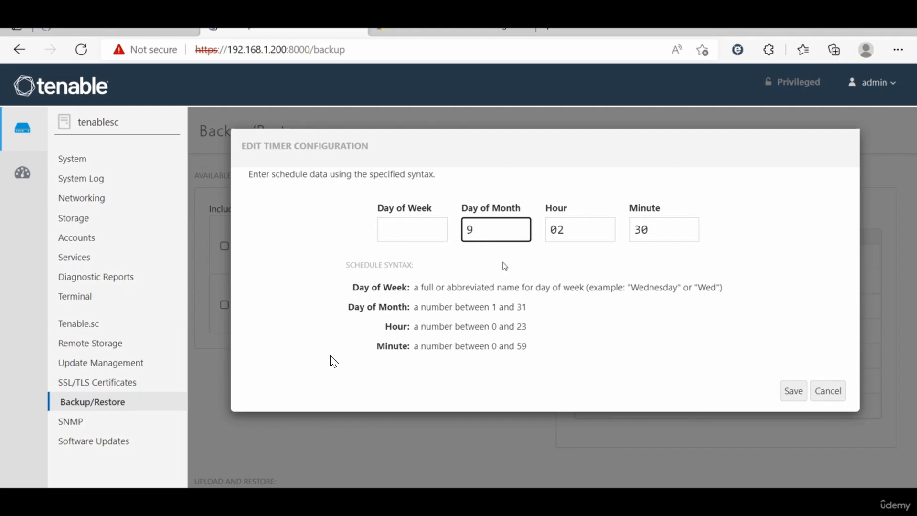
{"action": "left_click", "coordinate": [796, 391]}
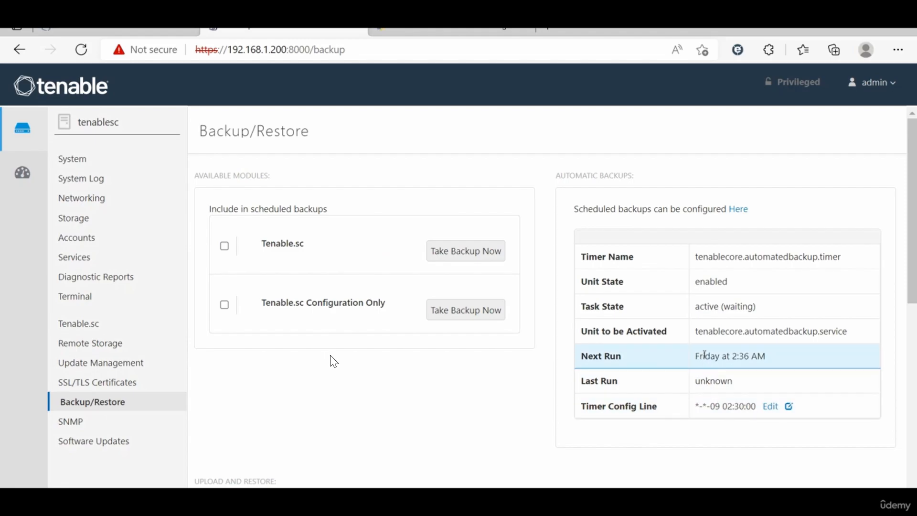
{"action": "left_click", "coordinate": [771, 406]}
{"action": "double_click", "coordinate": [498, 225]}
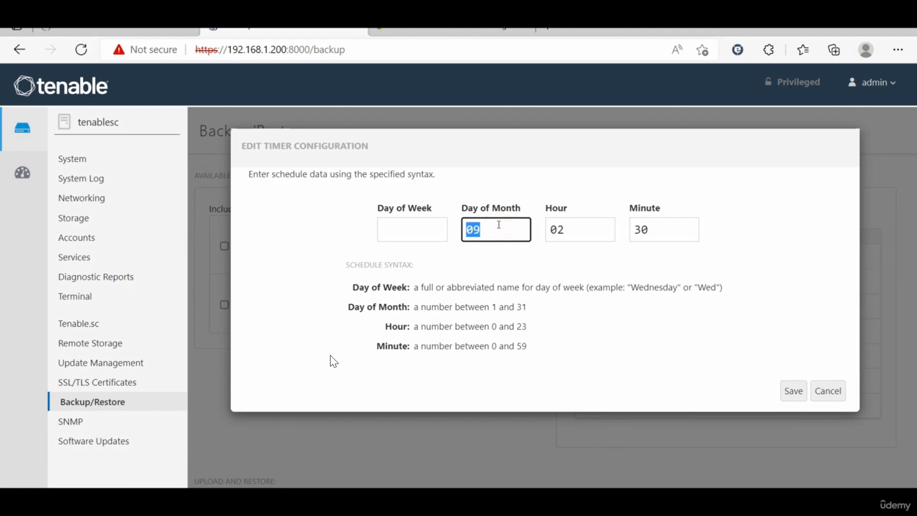
{"action": "type", "text": "10"}
{"action": "left_click", "coordinate": [793, 391]}
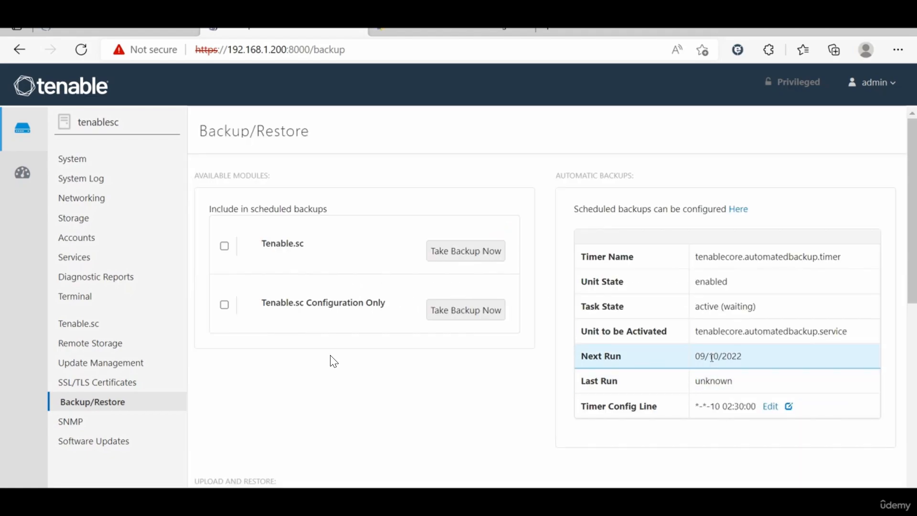
Step: Set Day of Month back to * and Day of Week to Wed, keeping 02:30, and save
{"action": "left_click", "coordinate": [771, 406]}
{"action": "double_click", "coordinate": [486, 224]}
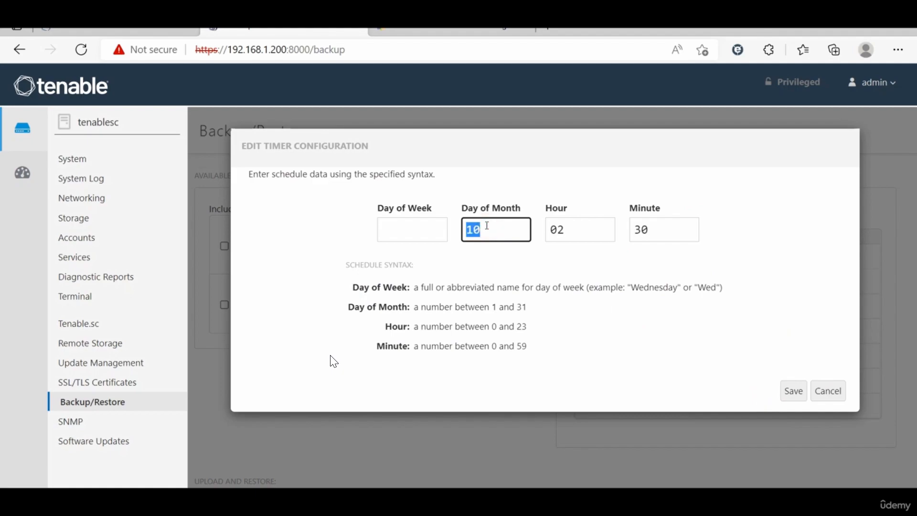
{"action": "type", "text": "*"}
{"action": "left_click", "coordinate": [397, 223]}
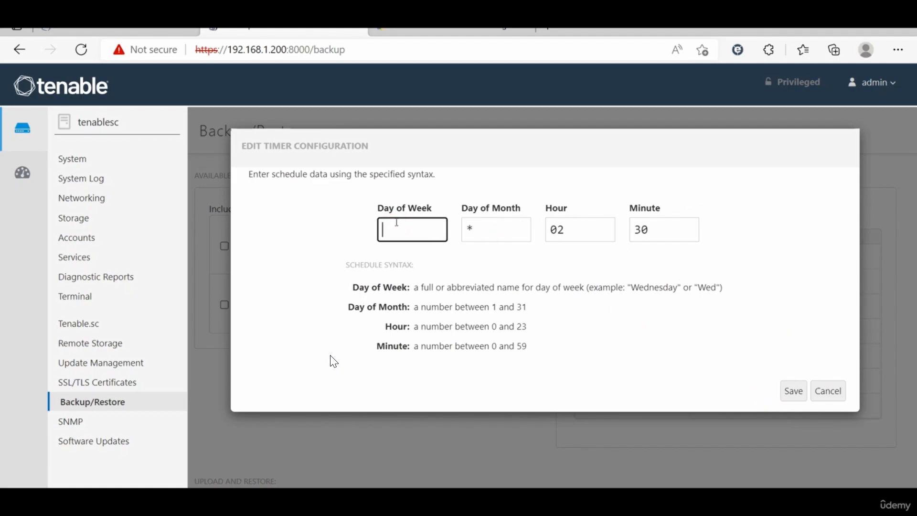
{"action": "type", "text": "Wed"}
{"action": "left_click", "coordinate": [788, 392]}
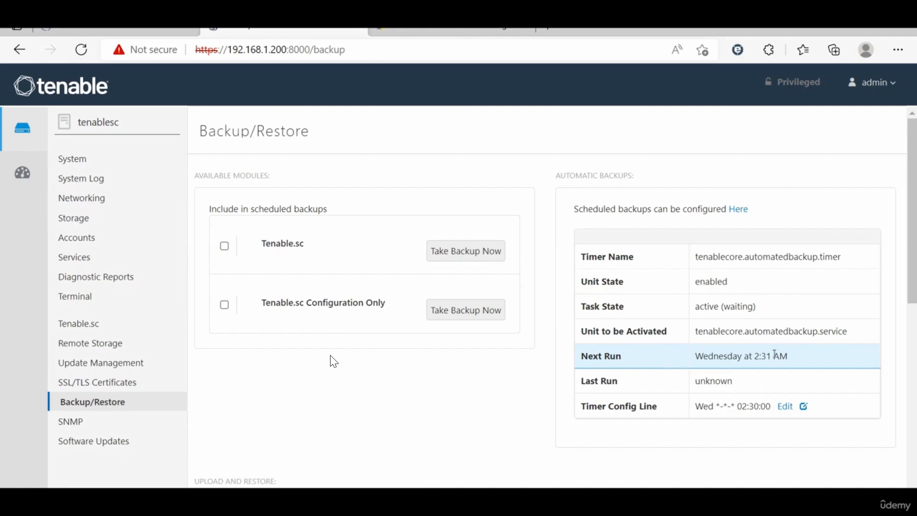
Step: View the Restore logs, then the Tenable.sc Backups logs
{"action": "scroll", "coordinate": [334, 362], "scroll_direction": "down", "scroll_amount": 8}
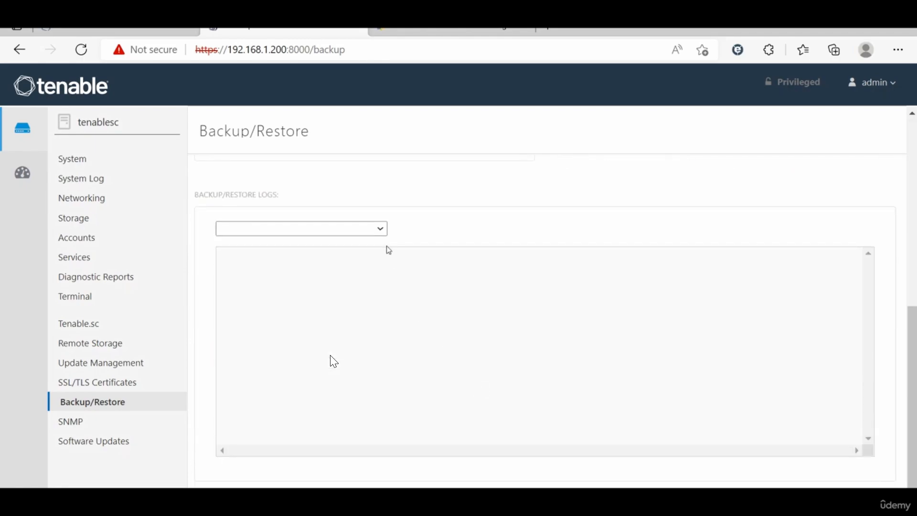
{"action": "left_click", "coordinate": [384, 232]}
{"action": "left_click", "coordinate": [326, 260]}
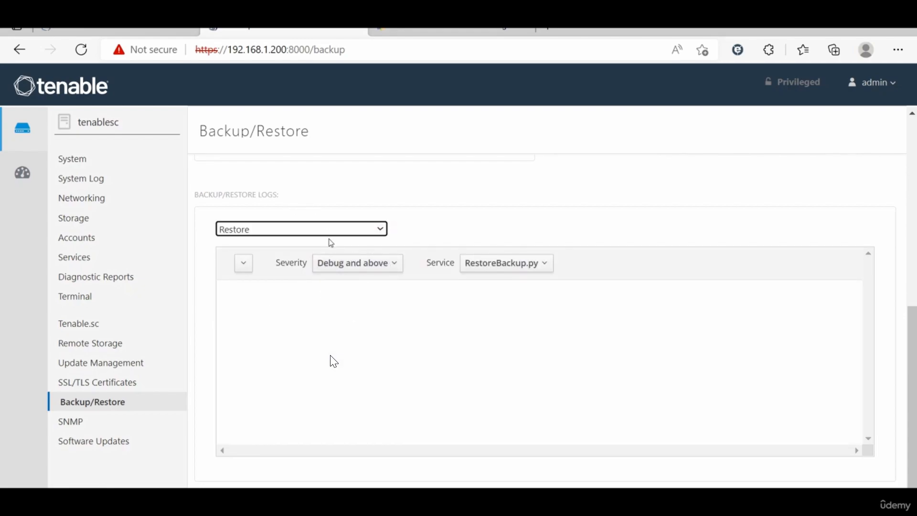
{"action": "left_click", "coordinate": [363, 236]}
{"action": "left_click", "coordinate": [289, 283]}
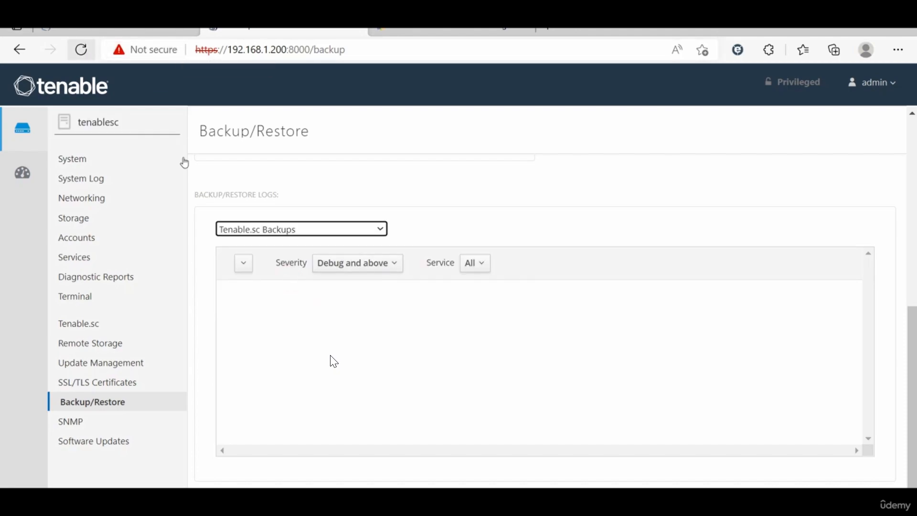
Step: Tick Tenable.sc Configuration Only and start an immediate backup of that module
{"action": "scroll", "coordinate": [344, 356], "scroll_direction": "up", "scroll_amount": 5}
{"action": "scroll", "coordinate": [333, 362], "scroll_direction": "up", "scroll_amount": 3}
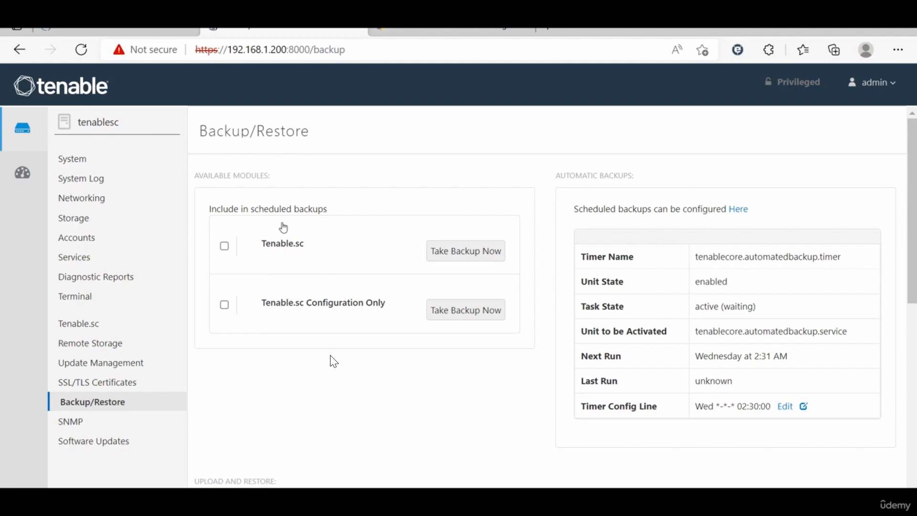
{"action": "left_click", "coordinate": [225, 304]}
{"action": "left_click", "coordinate": [479, 313]}
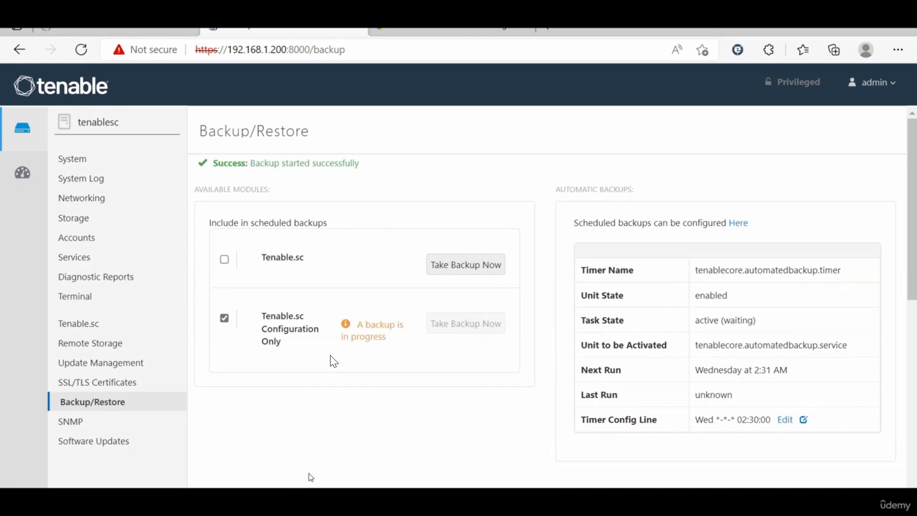
{"action": "left_click", "coordinate": [311, 497]}
{"action": "type", "text": "pwd"}
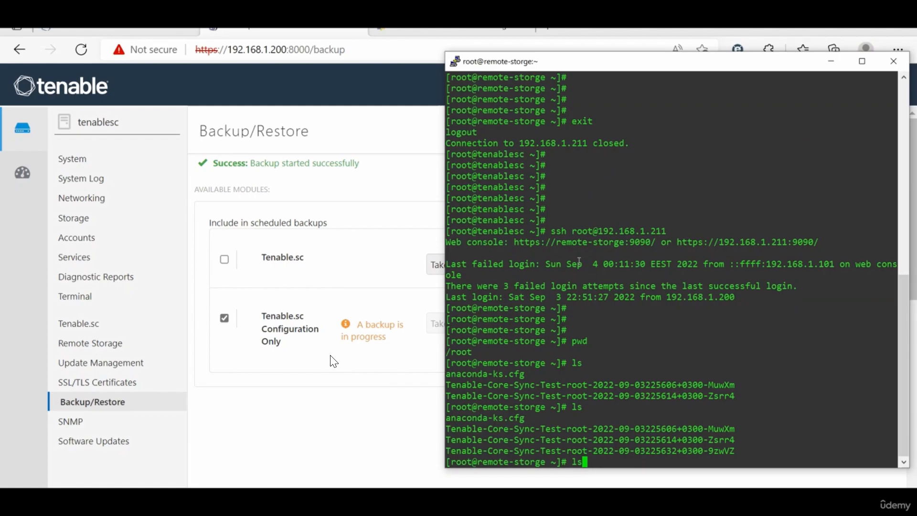
{"action": "key", "text": "BackSpace"}
{"action": "key", "text": "BackSpace"}
{"action": "key", "text": "BackSpace"}
{"action": "type", "text": "ls"}
{"action": "key", "text": "Return"}
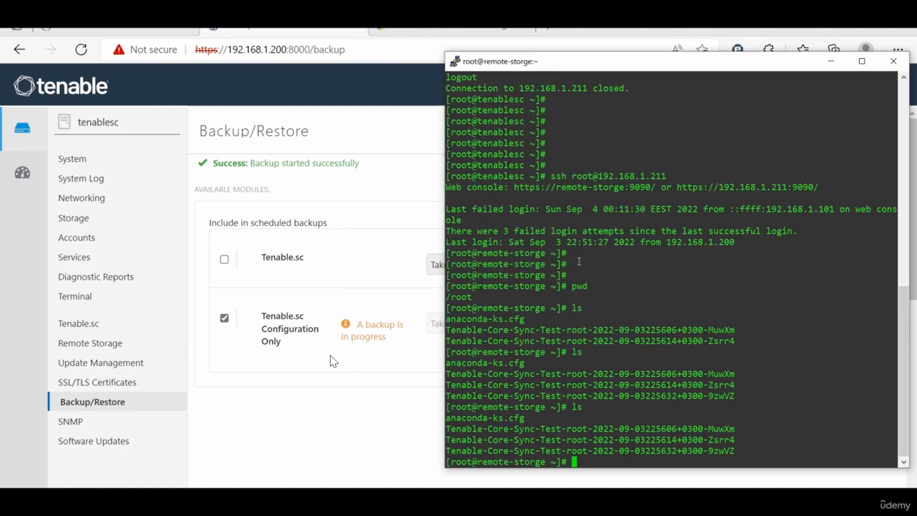
{"action": "type", "text": "ls"}
{"action": "key", "text": "Return"}
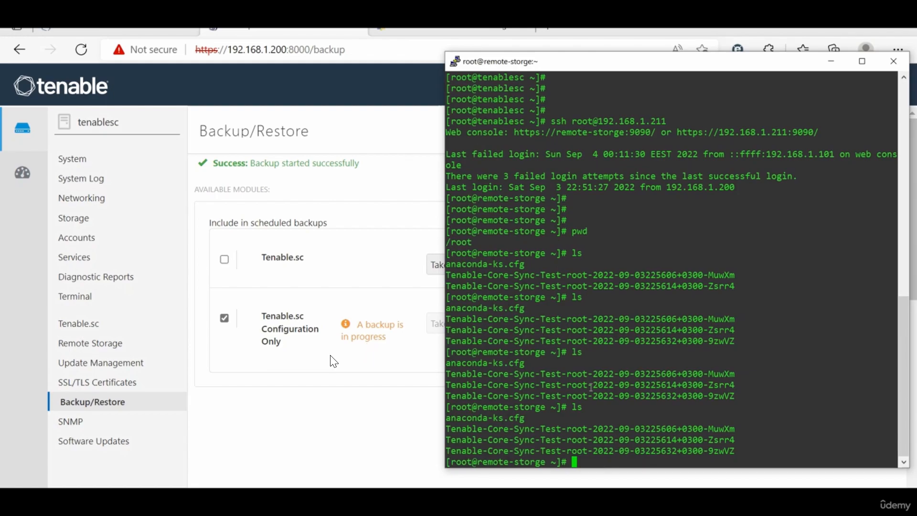
{"action": "type", "text": "ls"}
{"action": "key", "text": "Return"}
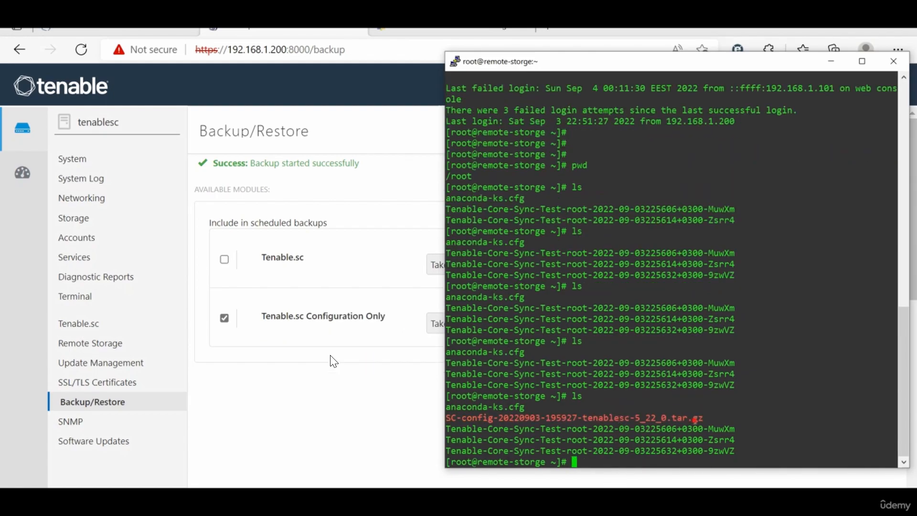
{"action": "left_click_drag", "start_coordinate": [693, 418], "coordinate": [576, 429]}
Step: Run ls -l in a widened terminal to confirm the backup's size of 28811610 bytes
{"action": "type", "text": "ls -"}
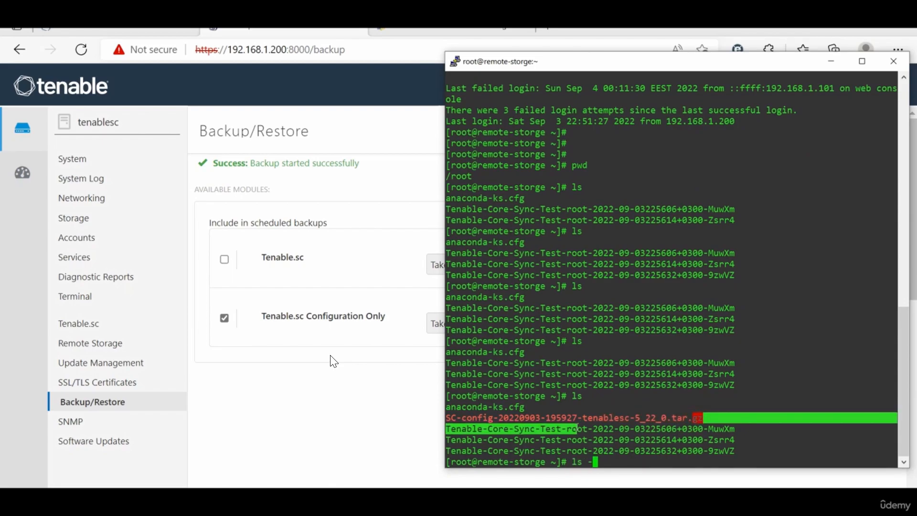
{"action": "type", "text": "l"}
{"action": "key", "text": "Return"}
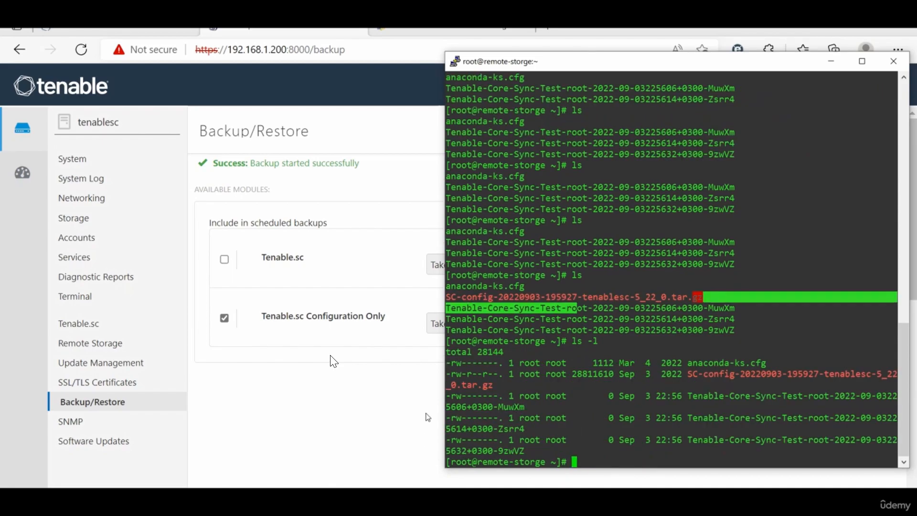
{"action": "left_click_drag", "start_coordinate": [440, 375], "coordinate": [191, 351]}
{"action": "key", "text": "Up"}
{"action": "key", "text": "Return"}
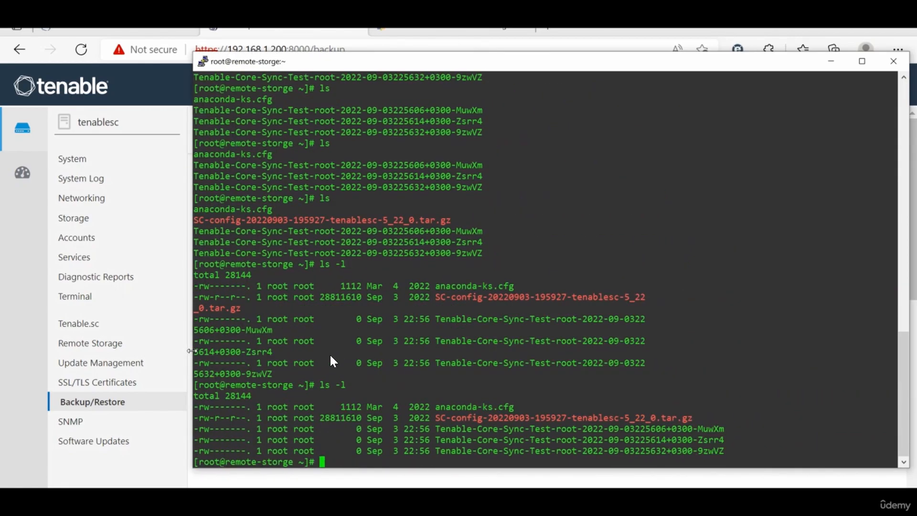
{"action": "key", "text": "Up"}
{"action": "key", "text": "Return"}
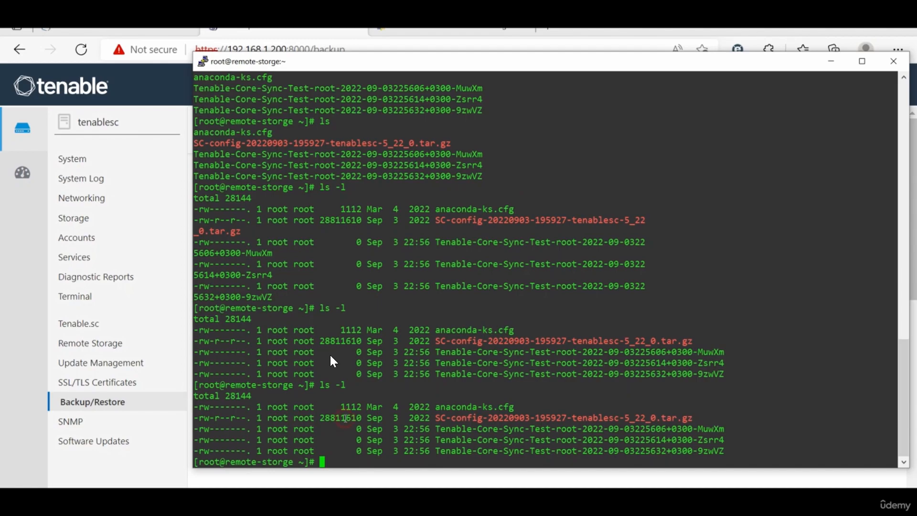
{"action": "key", "text": "Return"}
{"action": "key", "text": "Return"}
{"action": "key", "text": "Return"}
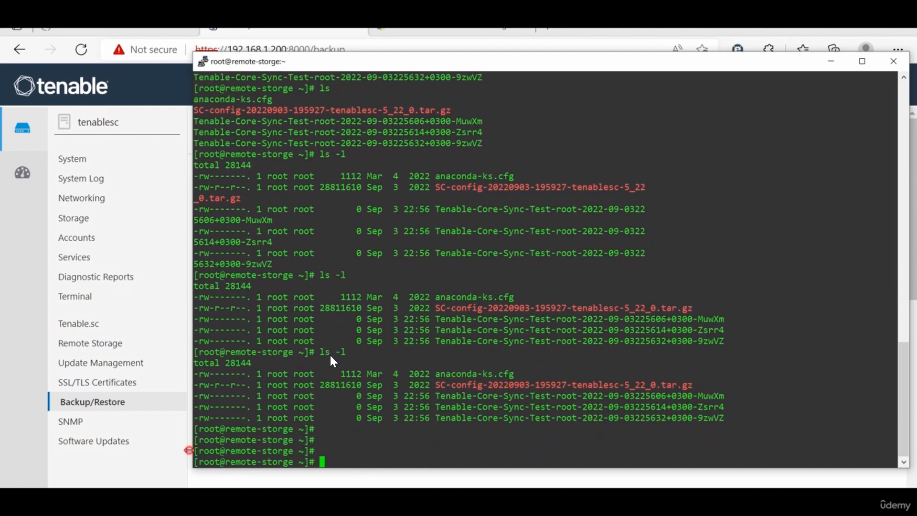
{"action": "left_click", "coordinate": [156, 472]}
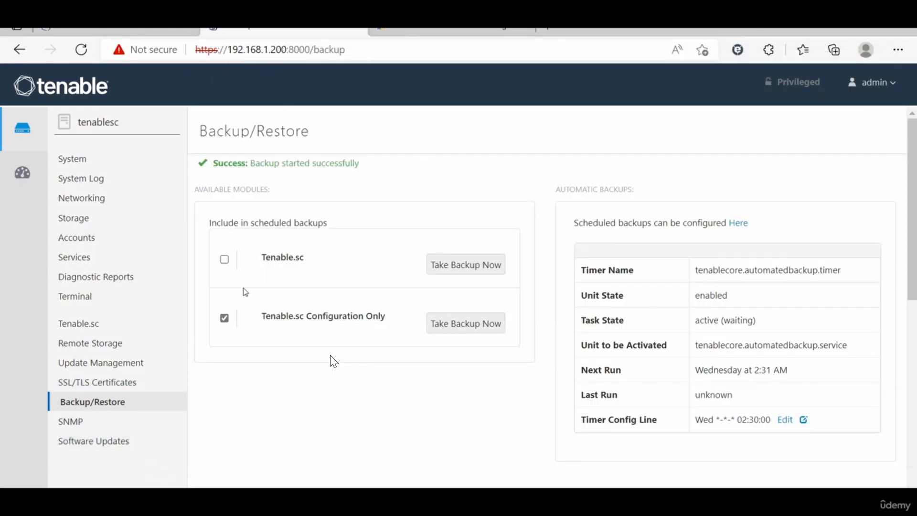
Step: Uncheck both the Tenable.sc Configuration Only and Tenable.sc backup modules
{"action": "left_click", "coordinate": [225, 317]}
{"action": "left_click", "coordinate": [224, 247]}
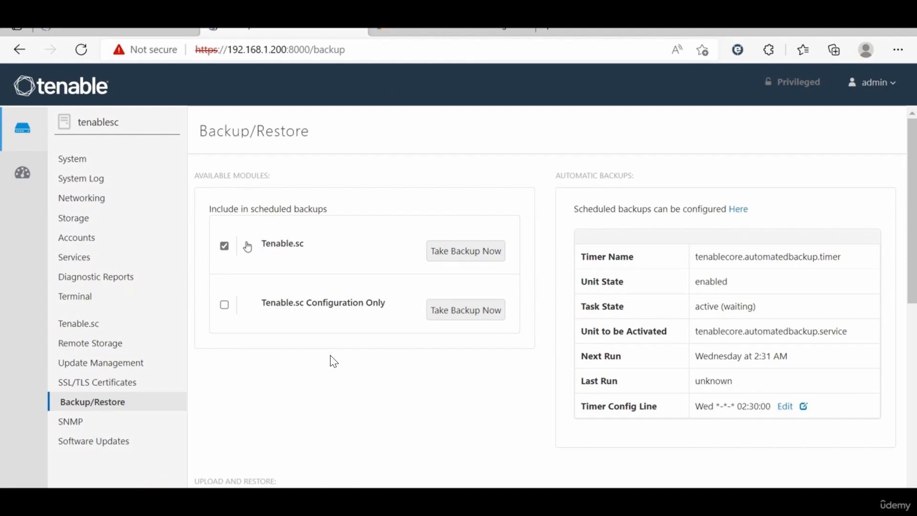
{"action": "left_click", "coordinate": [224, 246]}
Step: Read the Configuration Only Backups entries in Backup/Restore Logs confirming the sync completed
{"action": "scroll", "coordinate": [334, 362], "scroll_direction": "down", "scroll_amount": 6}
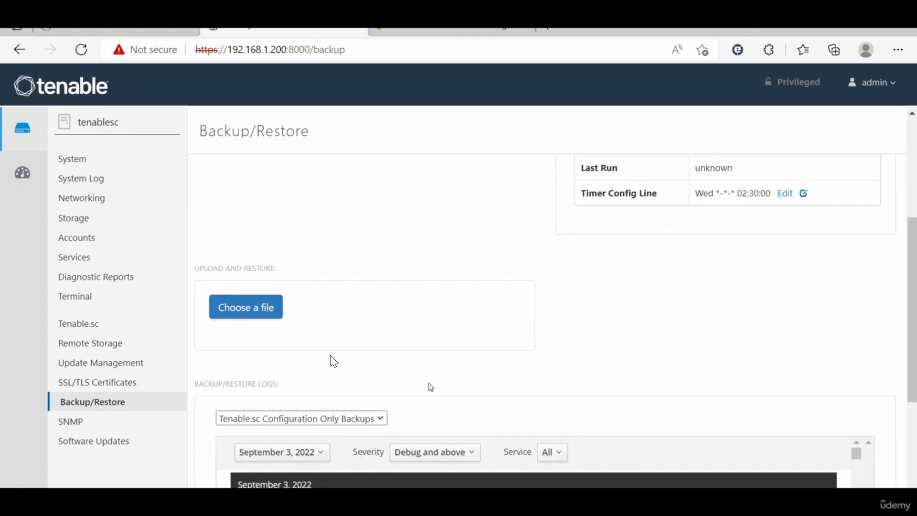
{"action": "scroll", "coordinate": [429, 383], "scroll_direction": "down", "scroll_amount": 5}
{"action": "scroll", "coordinate": [429, 384], "scroll_direction": "up", "scroll_amount": 5}
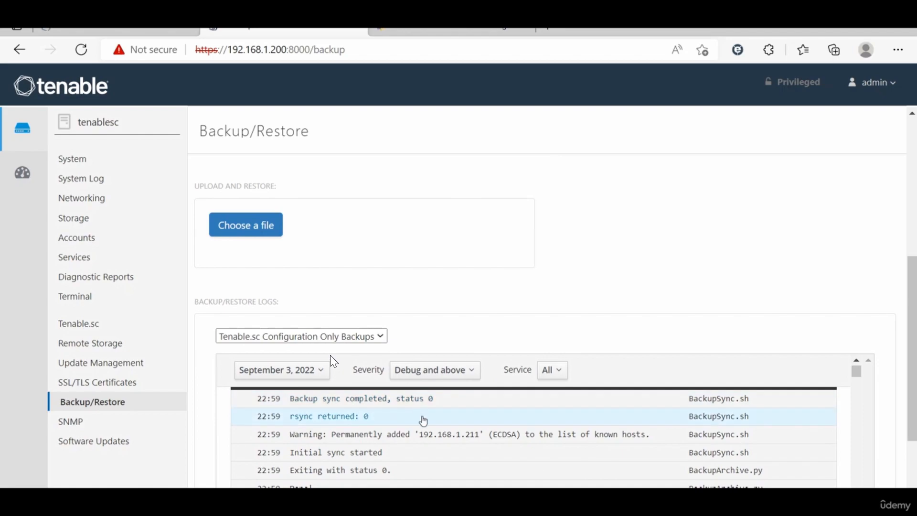
{"action": "scroll", "coordinate": [423, 420], "scroll_direction": "down", "scroll_amount": 1}
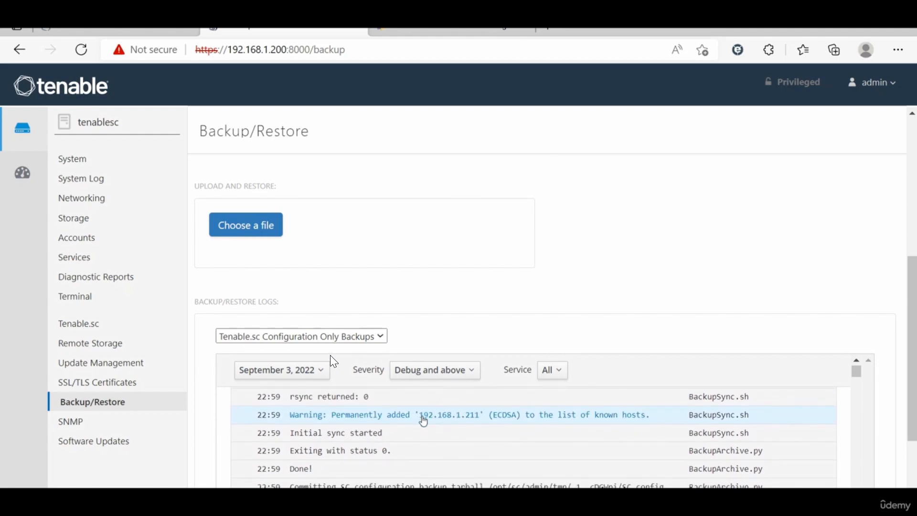
{"action": "scroll", "coordinate": [422, 421], "scroll_direction": "down", "scroll_amount": 4}
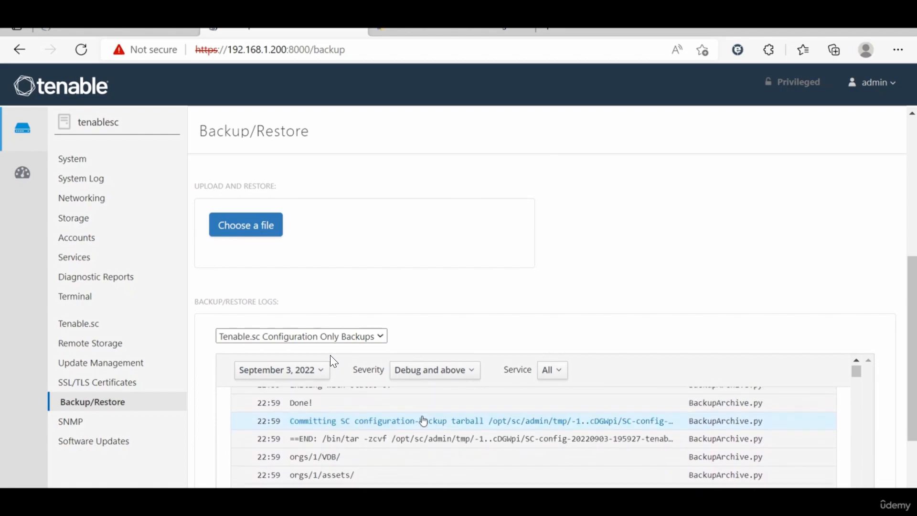
{"action": "scroll", "coordinate": [423, 420], "scroll_direction": "down", "scroll_amount": 10}
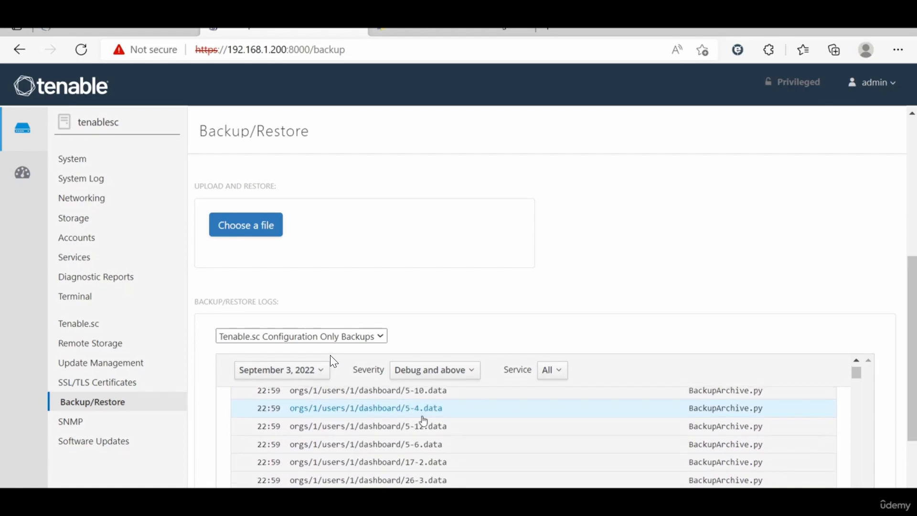
{"action": "scroll", "coordinate": [430, 279], "scroll_direction": "up", "scroll_amount": 6}
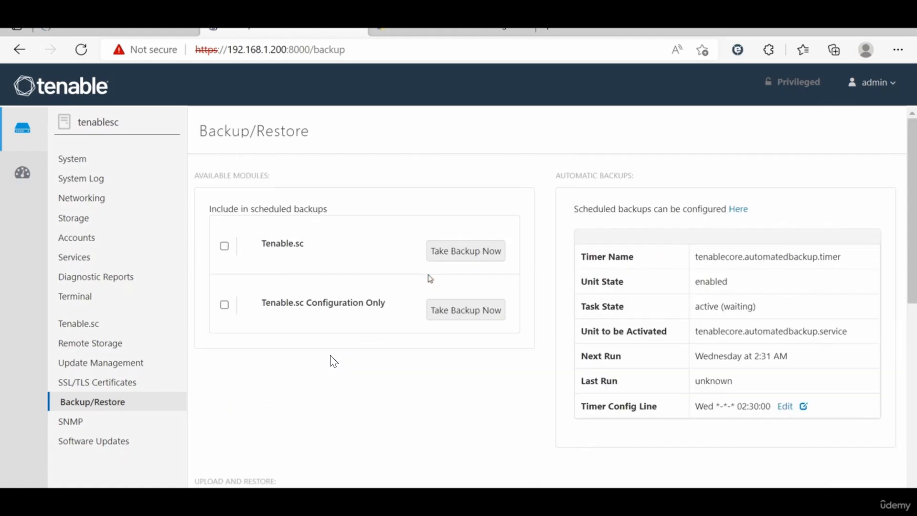
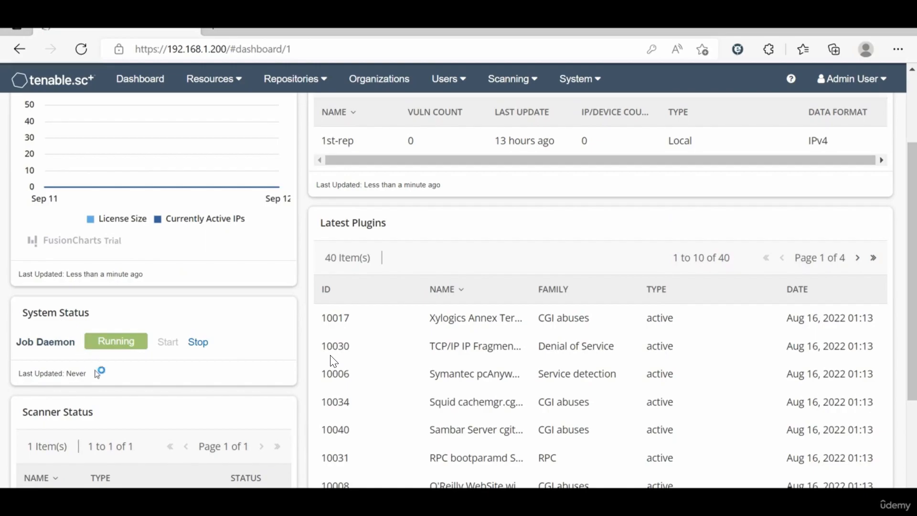
Step: Filter the Users list to the 1st-org organization, revealing its Security Manager user1
{"action": "scroll", "coordinate": [119, 379], "scroll_direction": "down", "scroll_amount": 3}
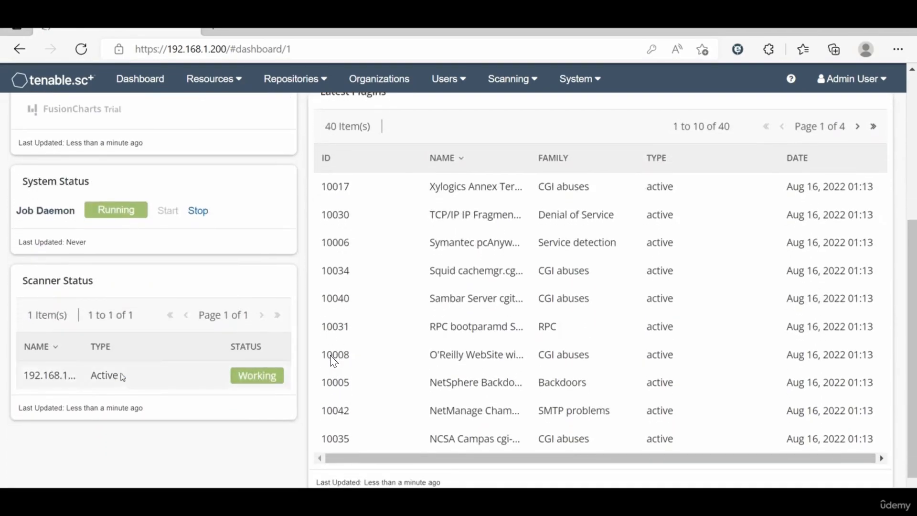
{"action": "scroll", "coordinate": [371, 365], "scroll_direction": "down", "scroll_amount": 1}
{"action": "scroll", "coordinate": [371, 363], "scroll_direction": "up", "scroll_amount": 5}
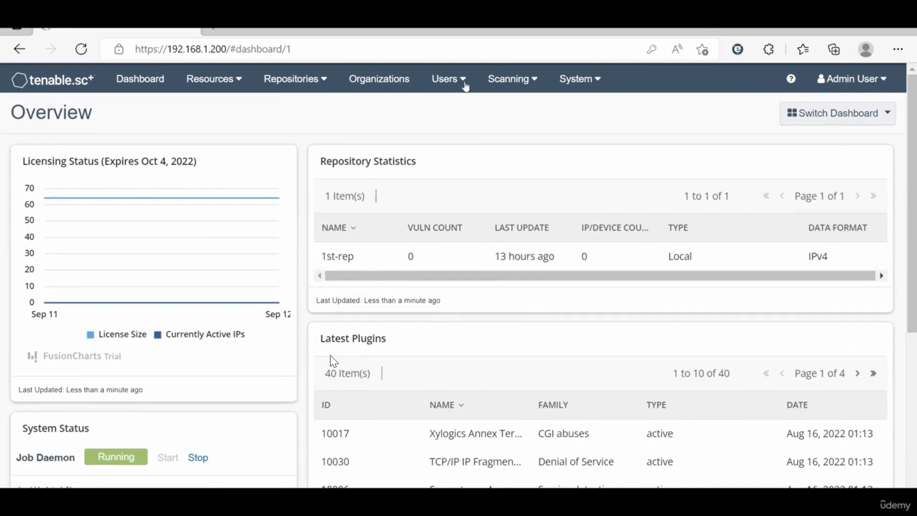
{"action": "left_click", "coordinate": [466, 88]}
{"action": "left_click", "coordinate": [456, 111]}
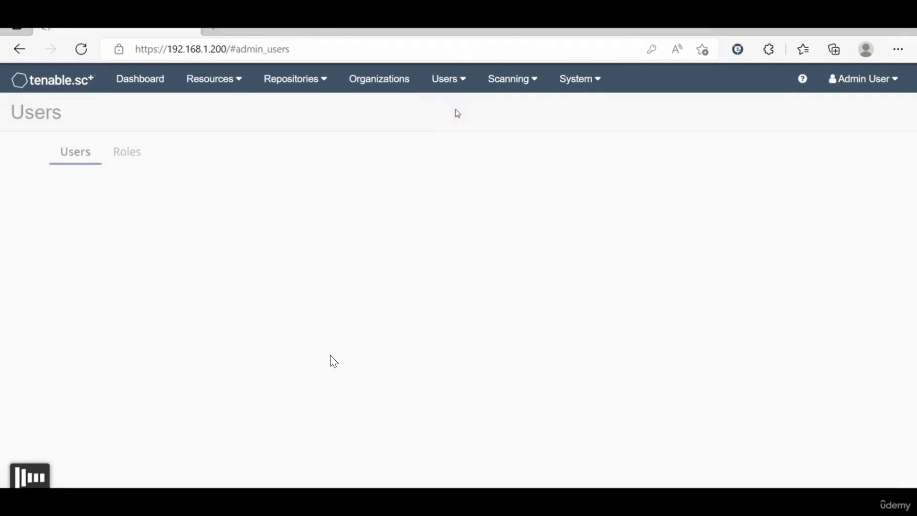
{"action": "left_click", "coordinate": [21, 186]}
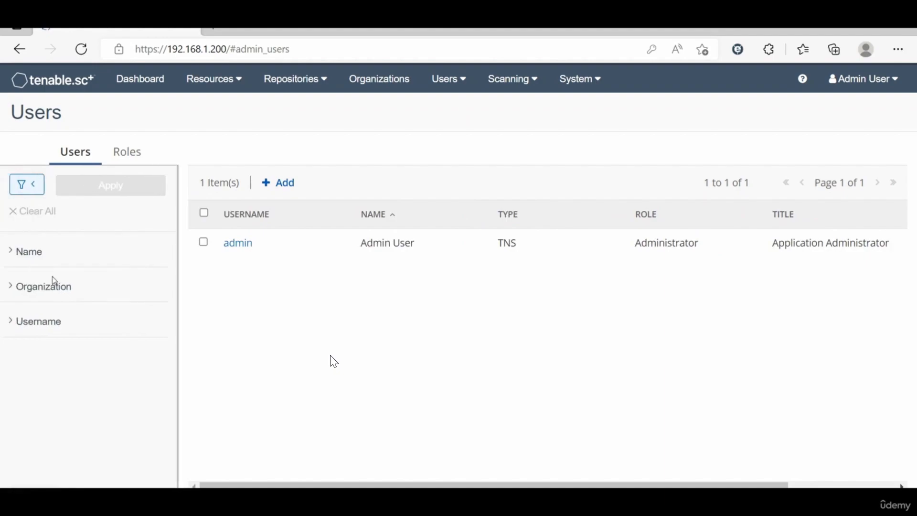
{"action": "left_click", "coordinate": [68, 288]}
{"action": "left_click", "coordinate": [49, 311]}
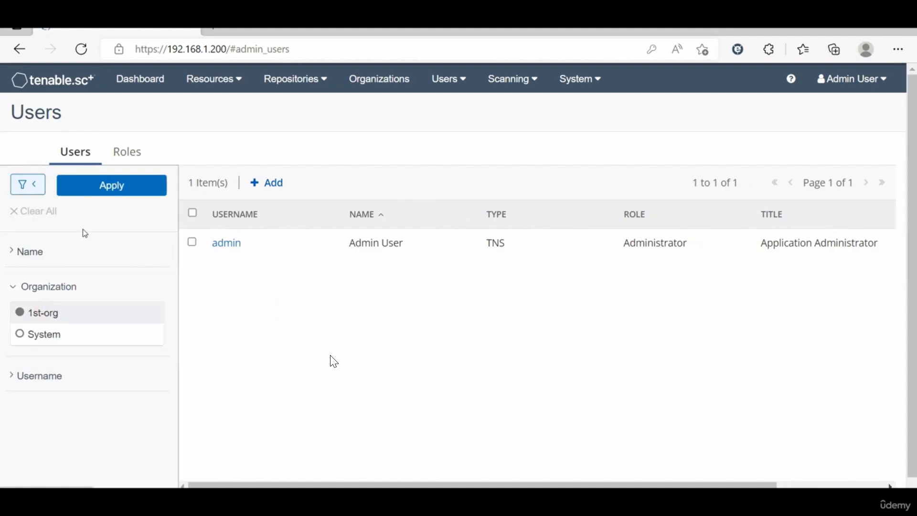
{"action": "left_click", "coordinate": [129, 187]}
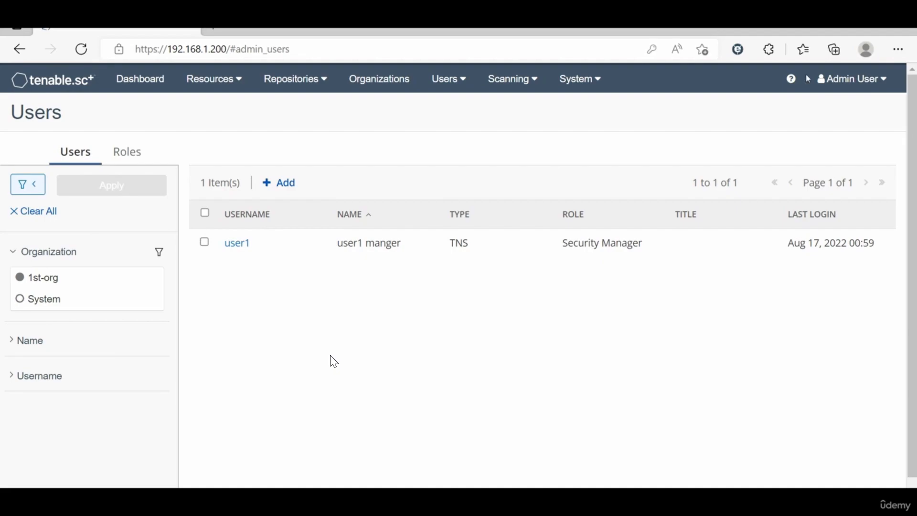
{"action": "left_click", "coordinate": [867, 86]}
Step: Log out of admin and sign in as user1 with its password, declining to save it
{"action": "left_click", "coordinate": [815, 188]}
{"action": "double_click", "coordinate": [361, 260]}
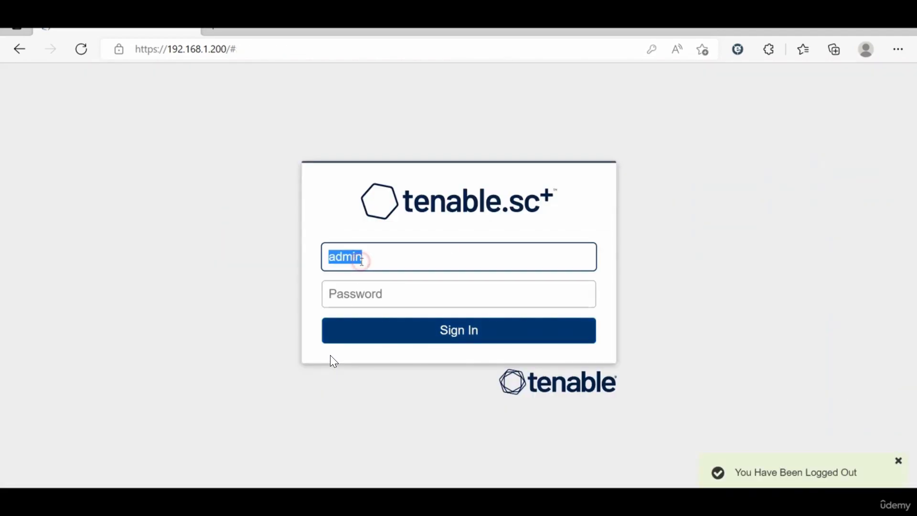
{"action": "type", "text": "user1"}
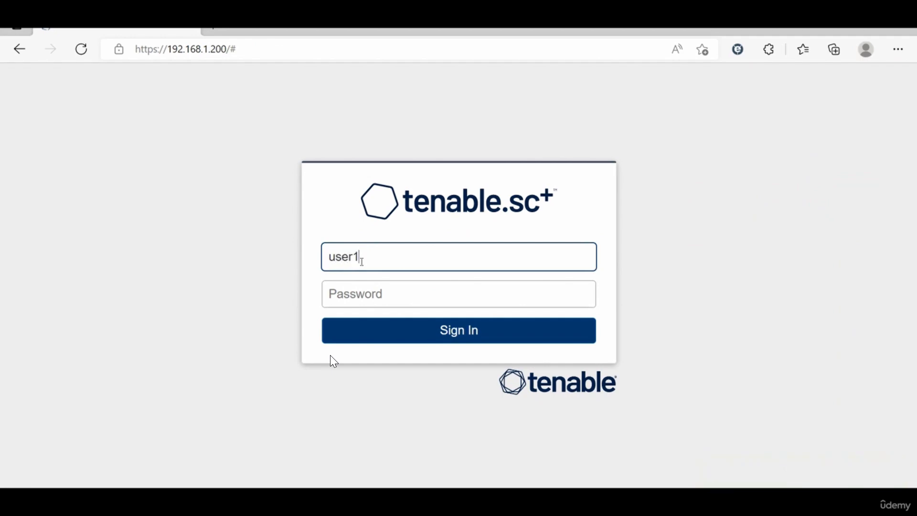
{"action": "left_click", "coordinate": [368, 289]}
{"action": "type", "text": "p"}
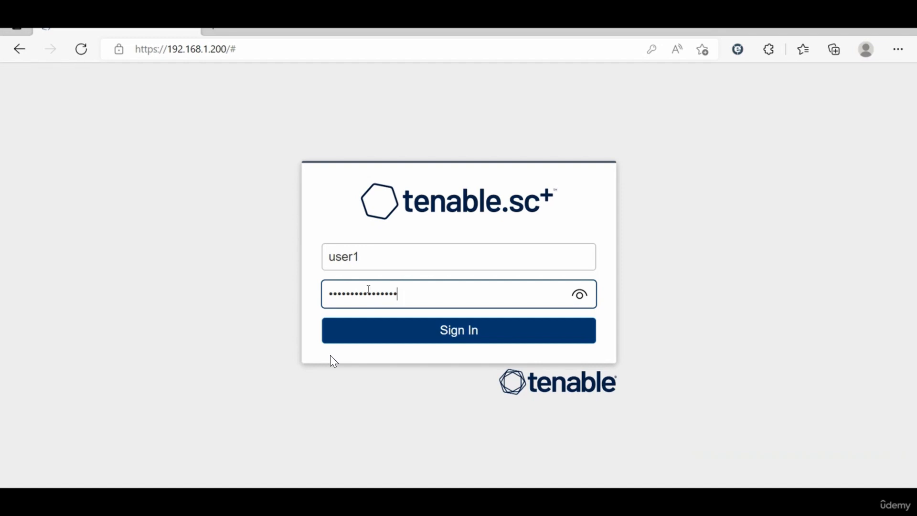
{"action": "key", "text": "Return"}
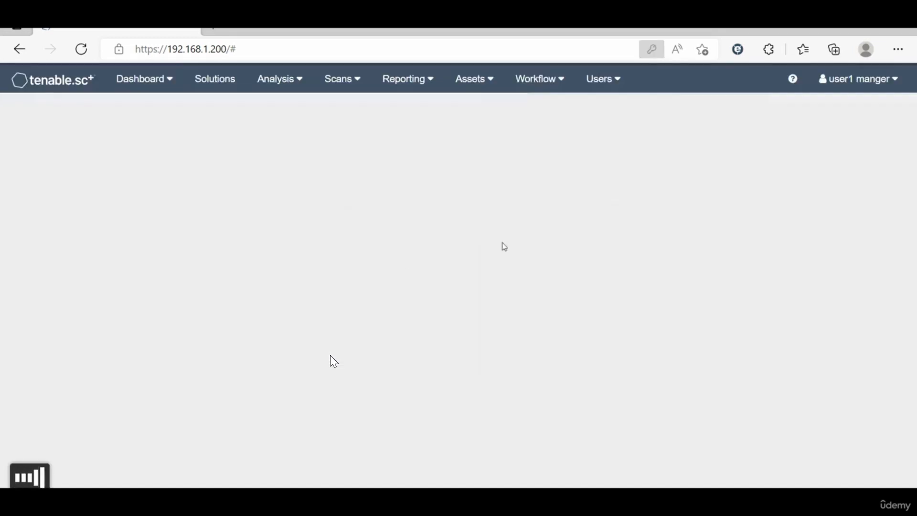
{"action": "left_click", "coordinate": [671, 186]}
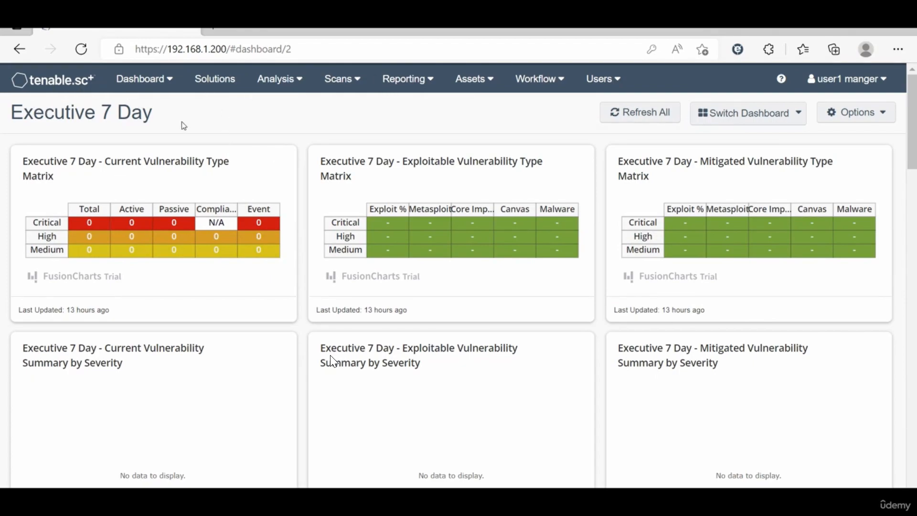
Step: Look over the Dashboard menu, then switch to the Solutions page showing 0 solutions
{"action": "left_click", "coordinate": [167, 88]}
{"action": "left_click", "coordinate": [399, 125]}
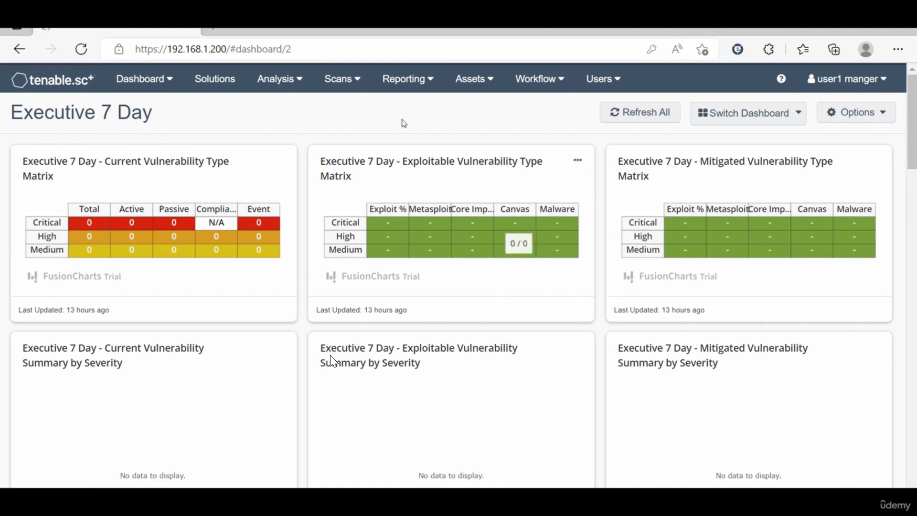
{"action": "left_click", "coordinate": [161, 79]}
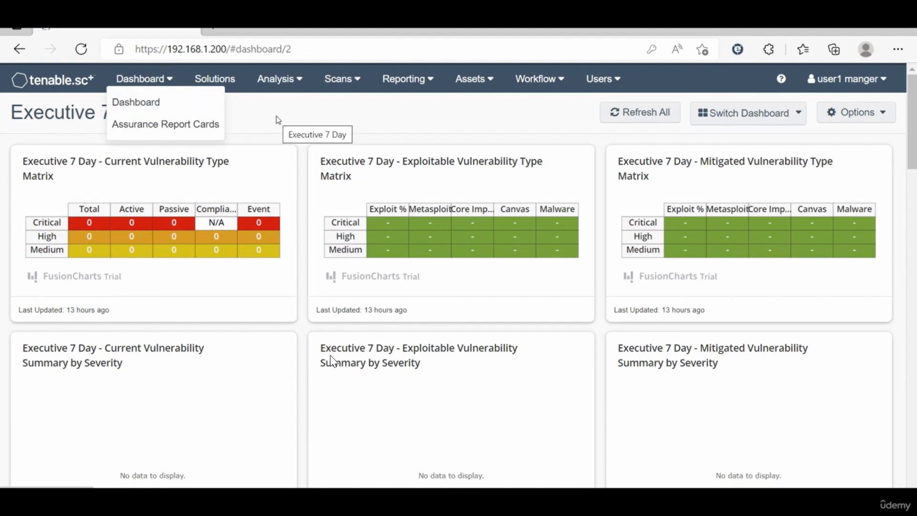
{"action": "left_click", "coordinate": [237, 85]}
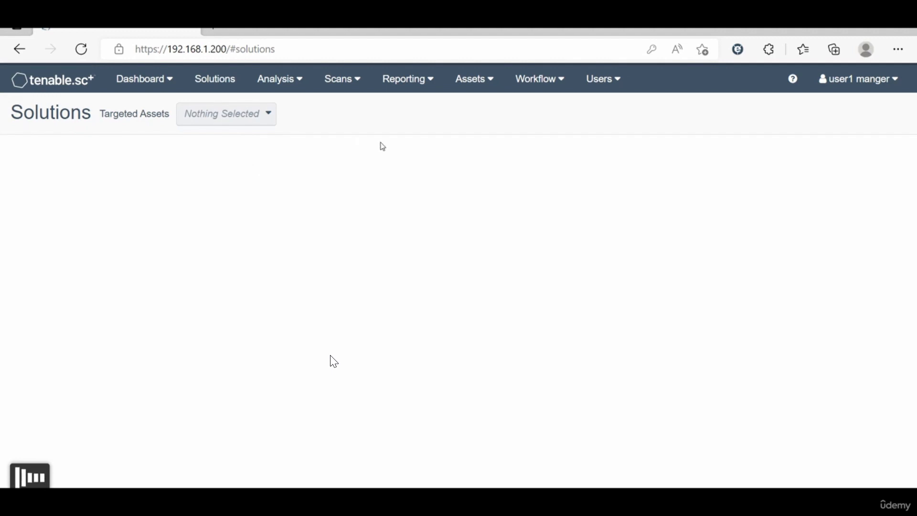
{"action": "left_click", "coordinate": [277, 89]}
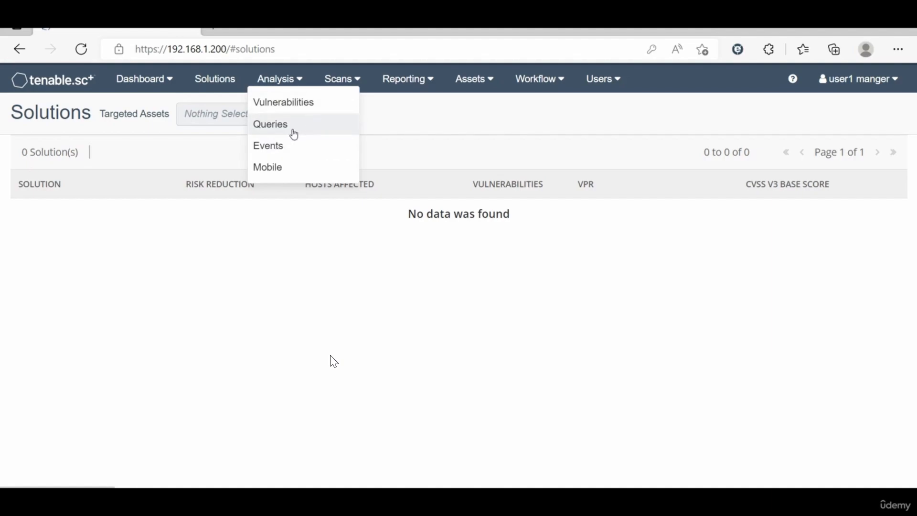
Step: View the Vulnerabilities analysis page, whose Vulnerability Summary shows 0 results
{"action": "left_click", "coordinate": [281, 102]}
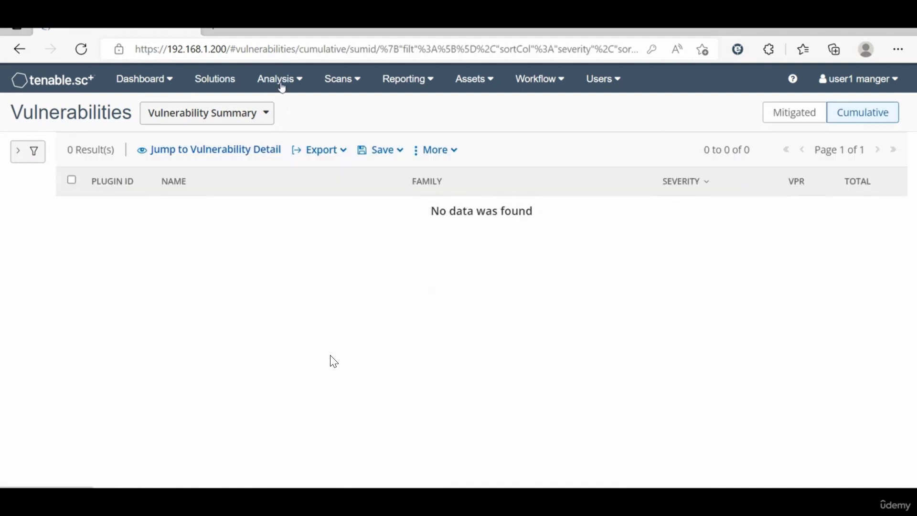
{"action": "left_click", "coordinate": [282, 86]}
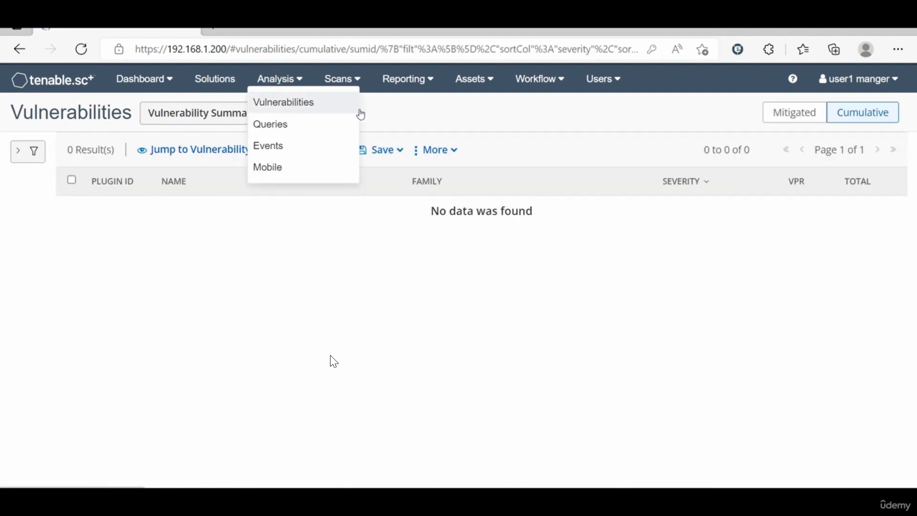
{"action": "left_click", "coordinate": [412, 110]}
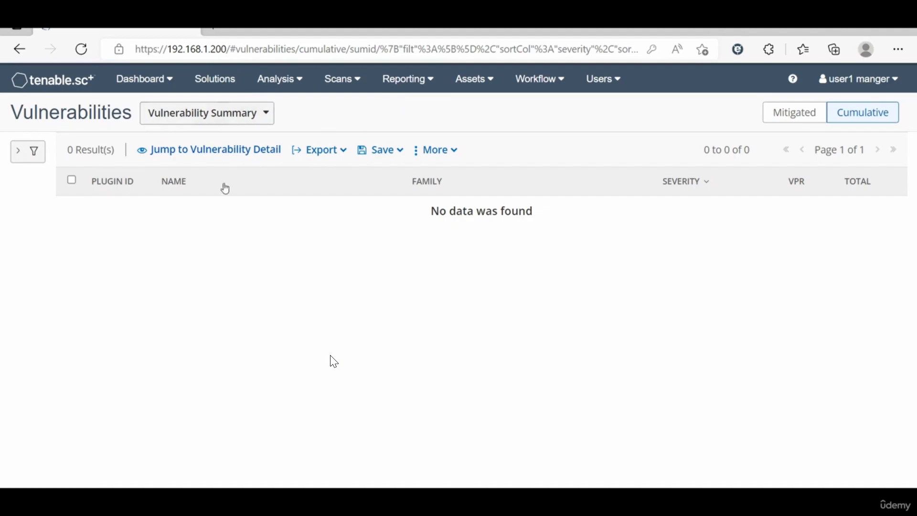
{"action": "left_click", "coordinate": [266, 113]}
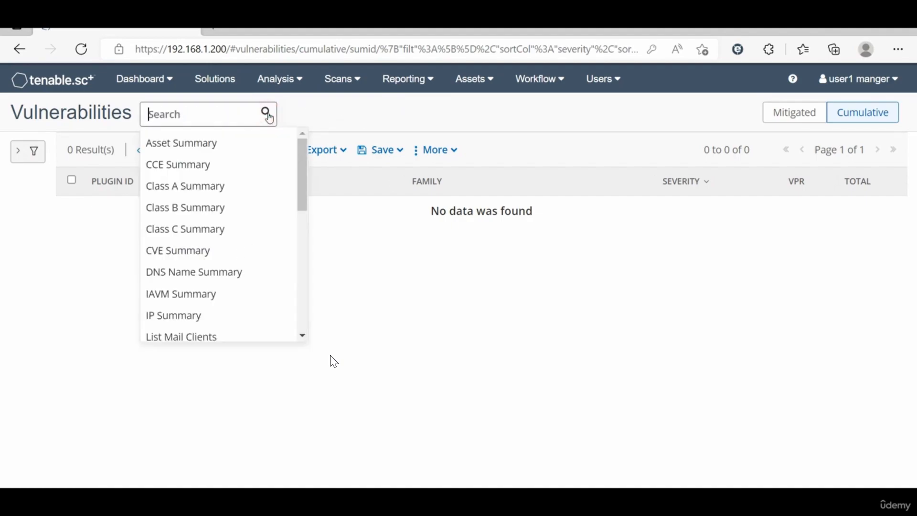
{"action": "left_click", "coordinate": [400, 110]}
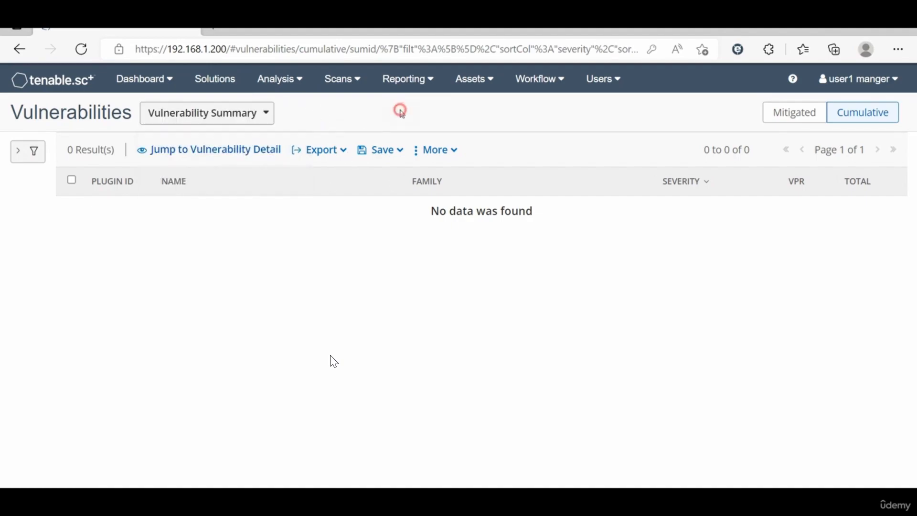
Step: Browse the Scans, Reporting, Assets, Workflow and Users menus before returning to Scans
{"action": "left_click", "coordinate": [354, 81]}
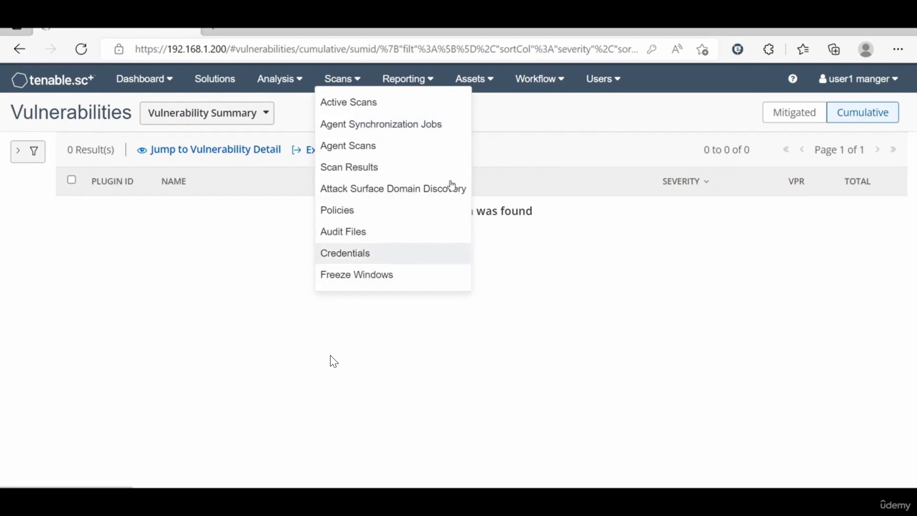
{"action": "left_click", "coordinate": [414, 84]}
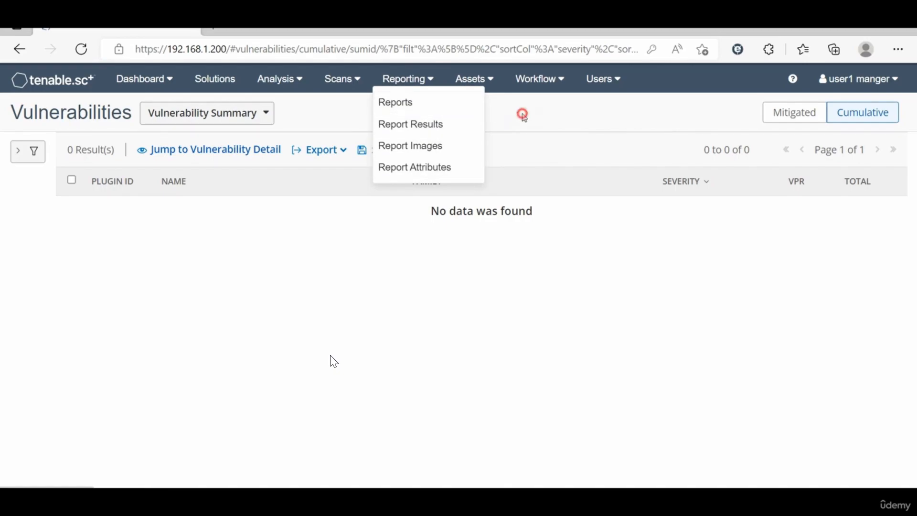
{"action": "mouse_move", "coordinate": [493, 83]}
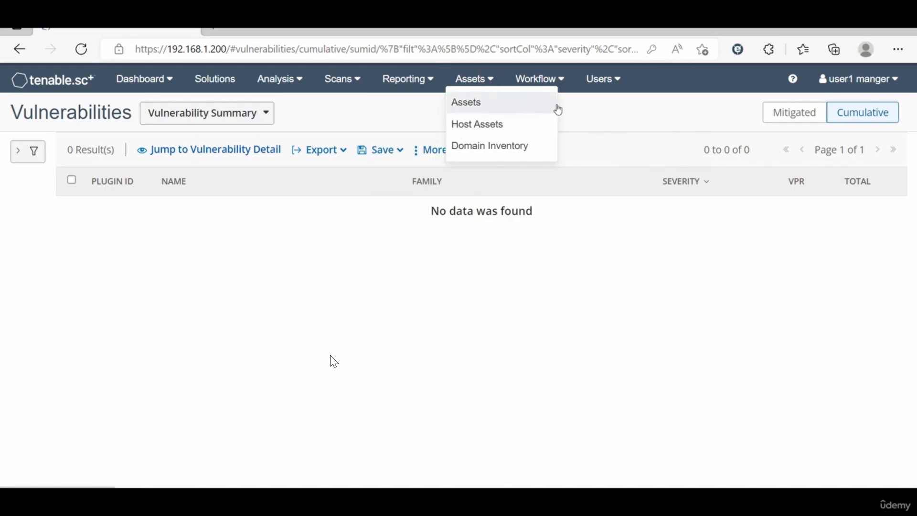
{"action": "left_click", "coordinate": [596, 122]}
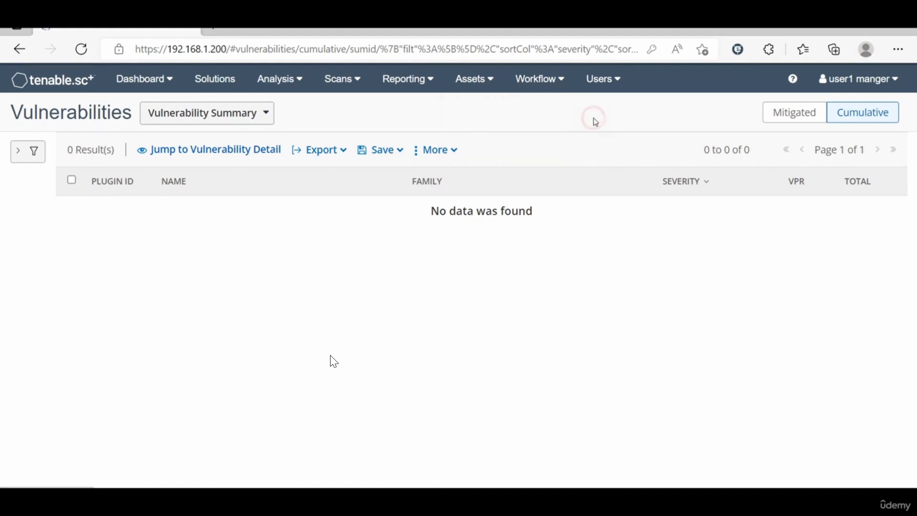
{"action": "left_click", "coordinate": [557, 79]}
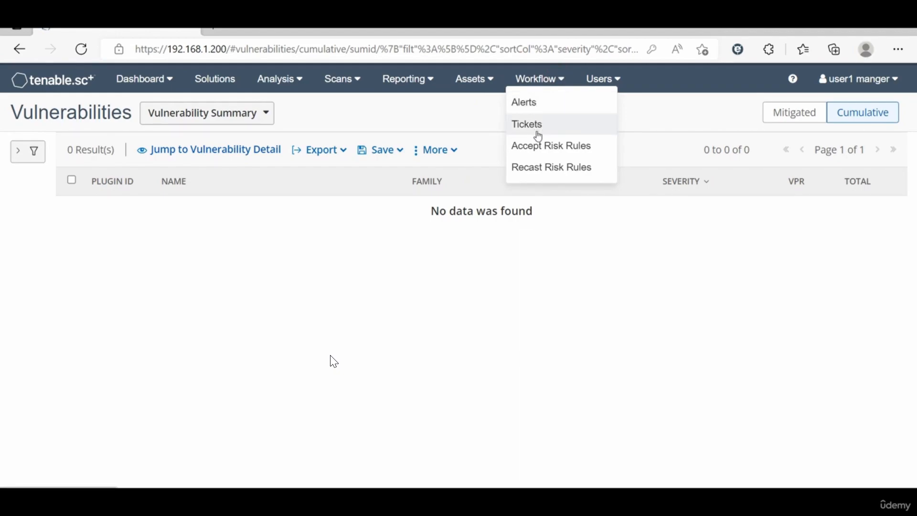
{"action": "left_click", "coordinate": [674, 106]}
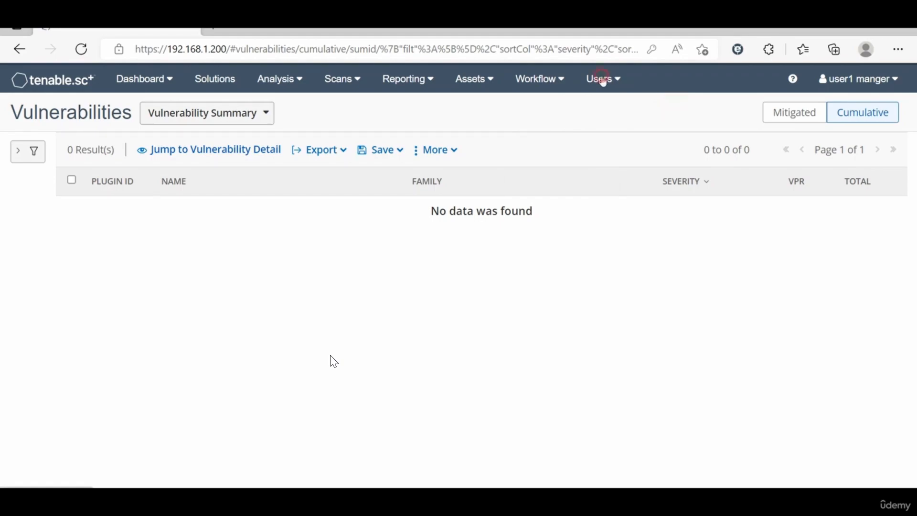
{"action": "left_click", "coordinate": [603, 79]}
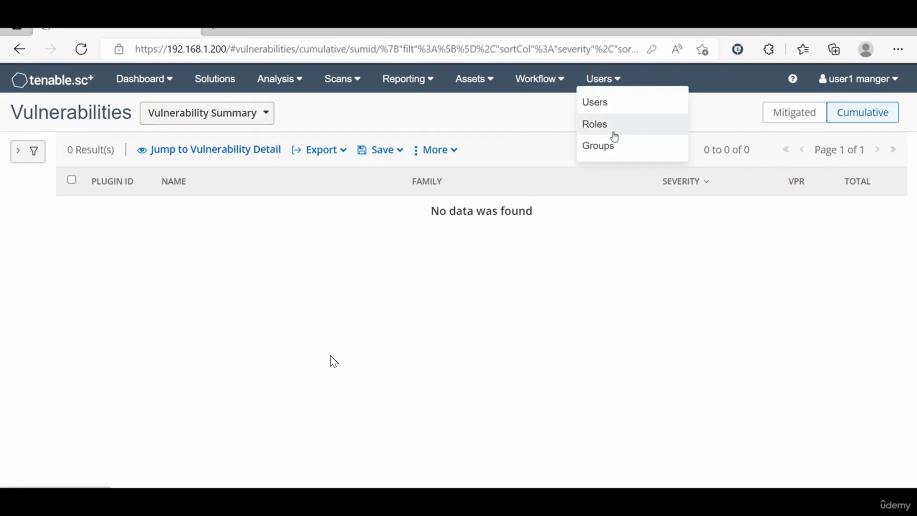
{"action": "left_click", "coordinate": [731, 112]}
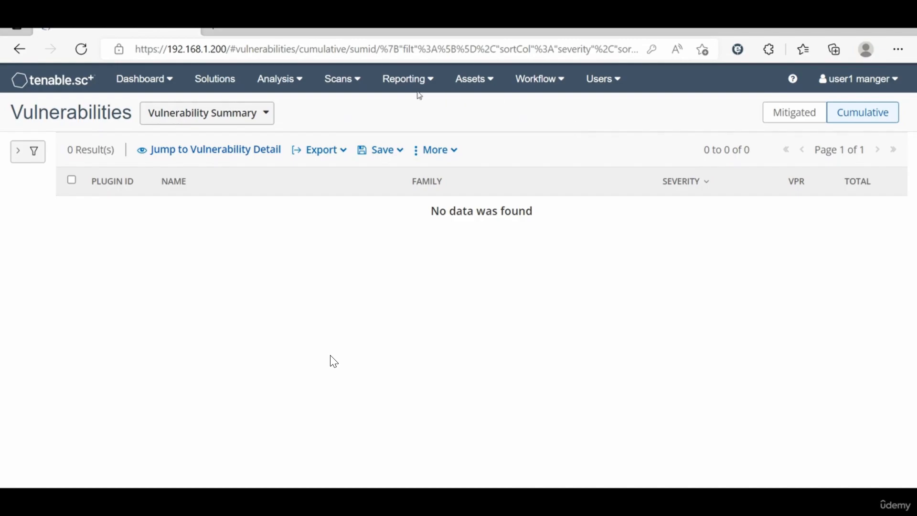
{"action": "left_click", "coordinate": [350, 82]}
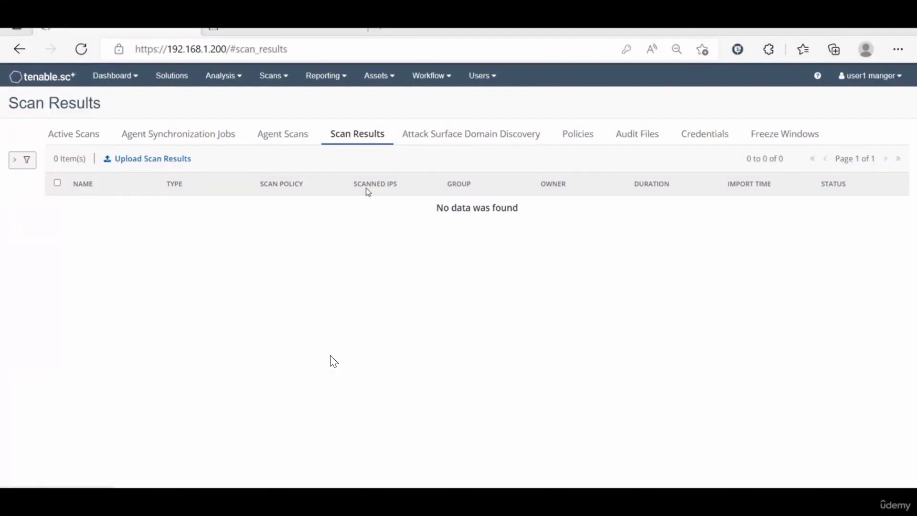
Step: Go to Scan Policies and start adding a policy, reaching the Policy Templates catalogue
{"action": "left_click", "coordinate": [584, 135]}
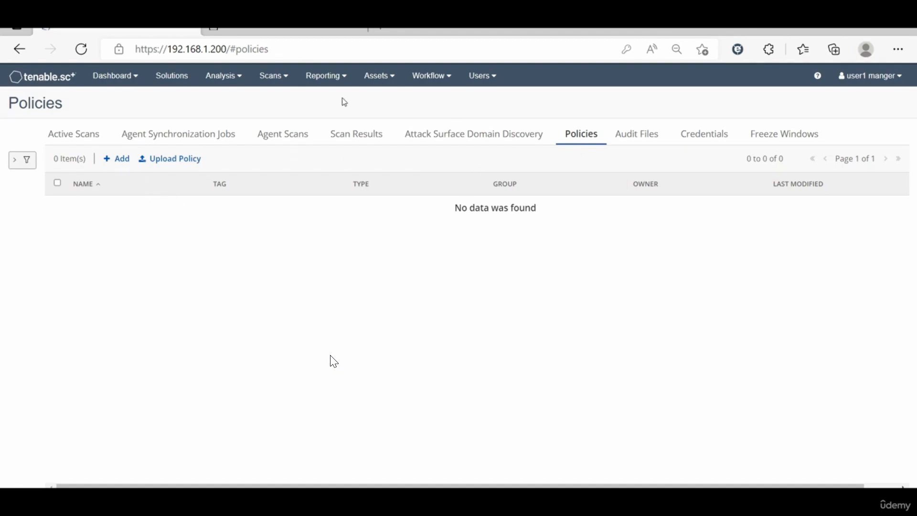
{"action": "left_click", "coordinate": [287, 79]}
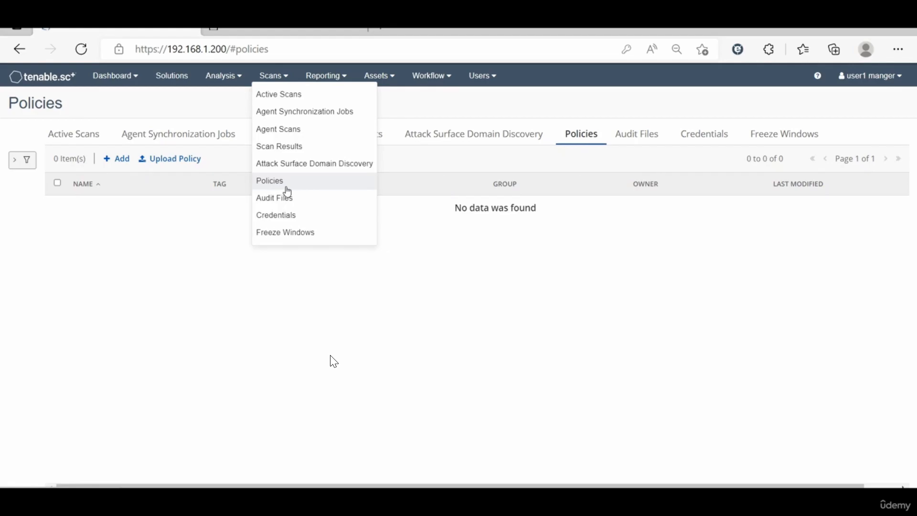
{"action": "left_click", "coordinate": [583, 137]}
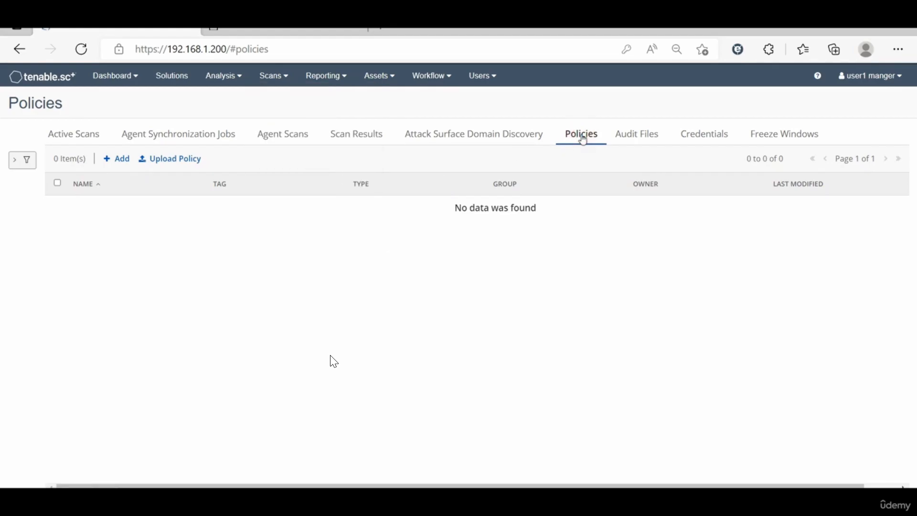
{"action": "left_click", "coordinate": [106, 162]}
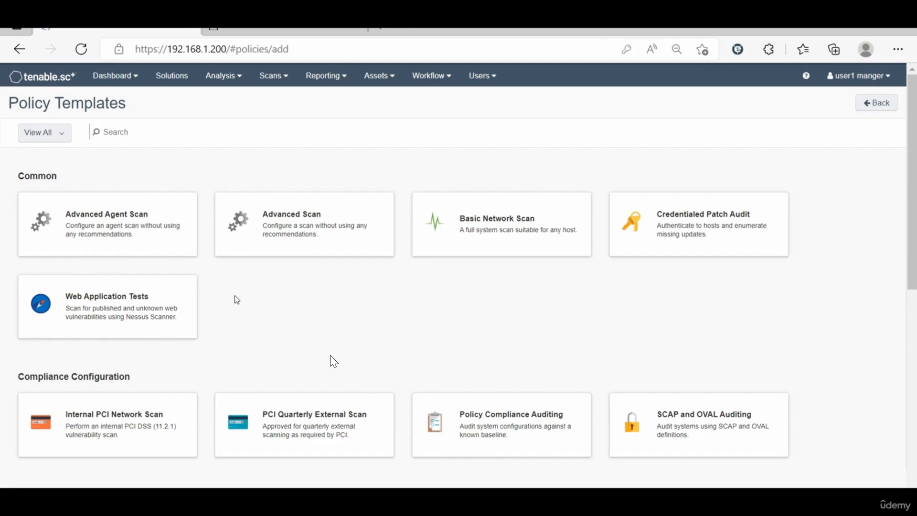
{"action": "scroll", "coordinate": [235, 301], "scroll_direction": "down", "scroll_amount": 1}
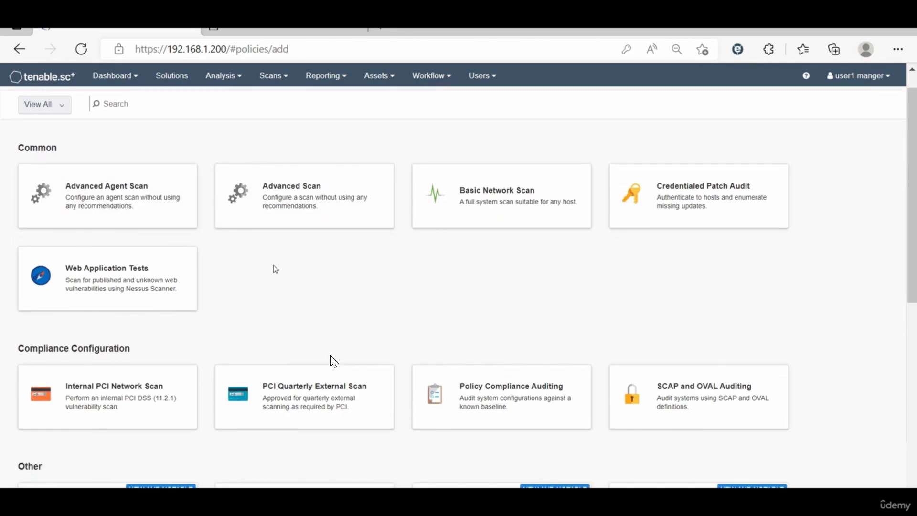
{"action": "scroll", "coordinate": [270, 263], "scroll_direction": "up", "scroll_amount": 1}
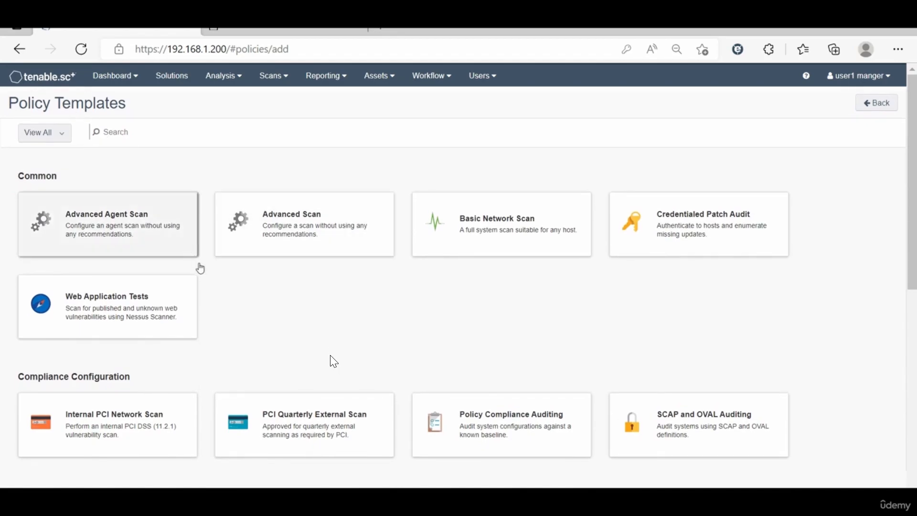
{"action": "scroll", "coordinate": [217, 317], "scroll_direction": "down", "scroll_amount": 3}
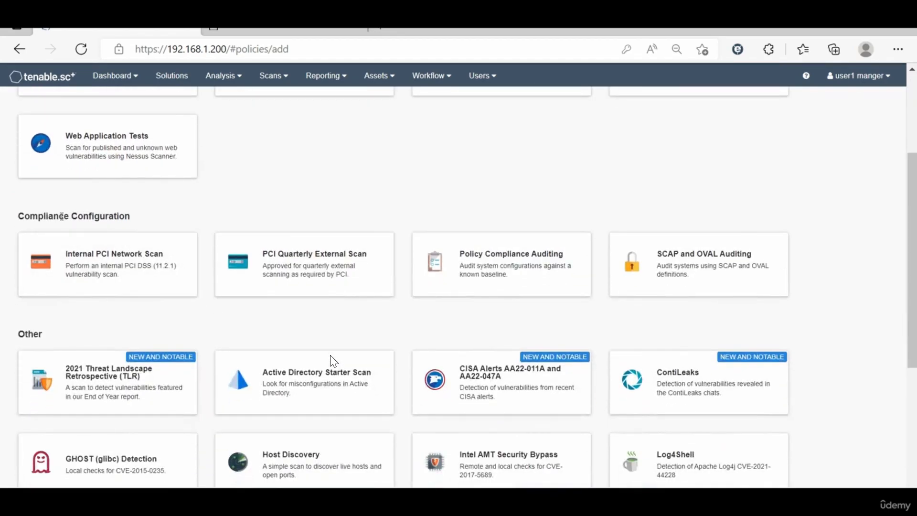
{"action": "left_click_drag", "start_coordinate": [43, 216], "coordinate": [120, 217]}
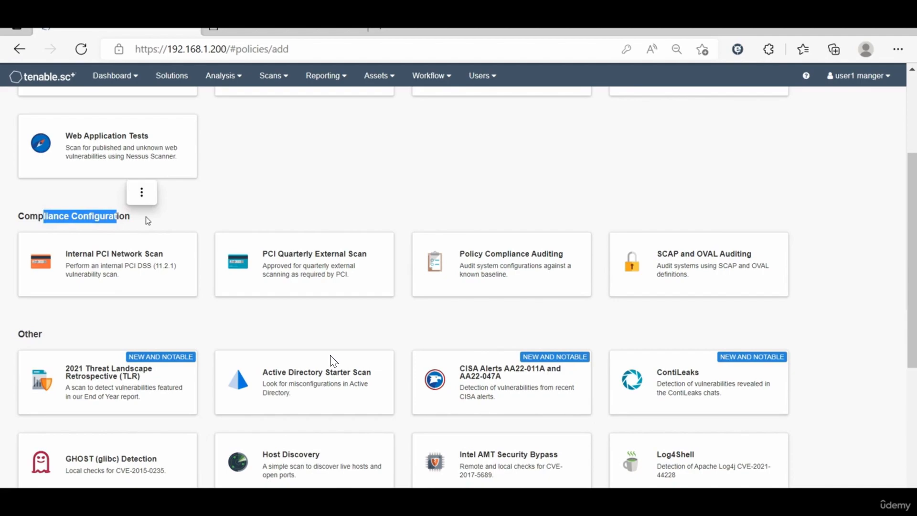
{"action": "left_click", "coordinate": [148, 217]}
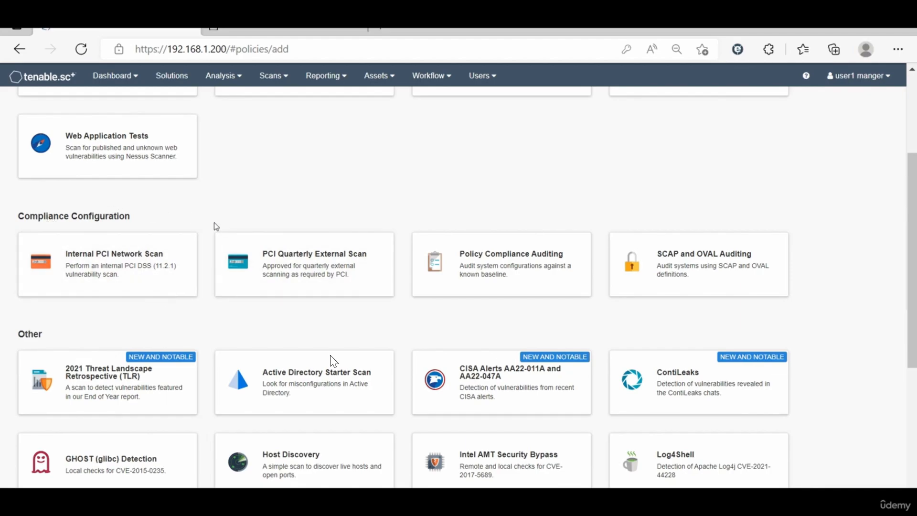
{"action": "scroll", "coordinate": [132, 338], "scroll_direction": "down", "scroll_amount": 2}
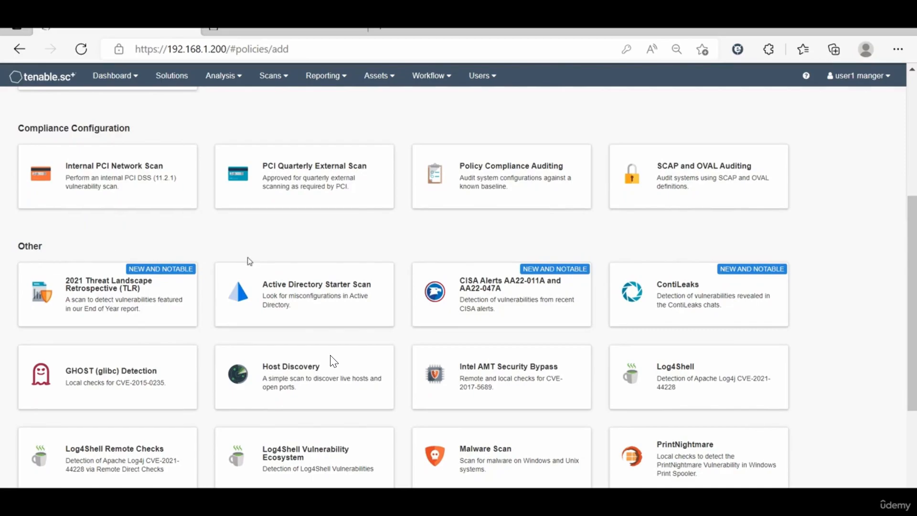
{"action": "scroll", "coordinate": [248, 261], "scroll_direction": "down", "scroll_amount": 2}
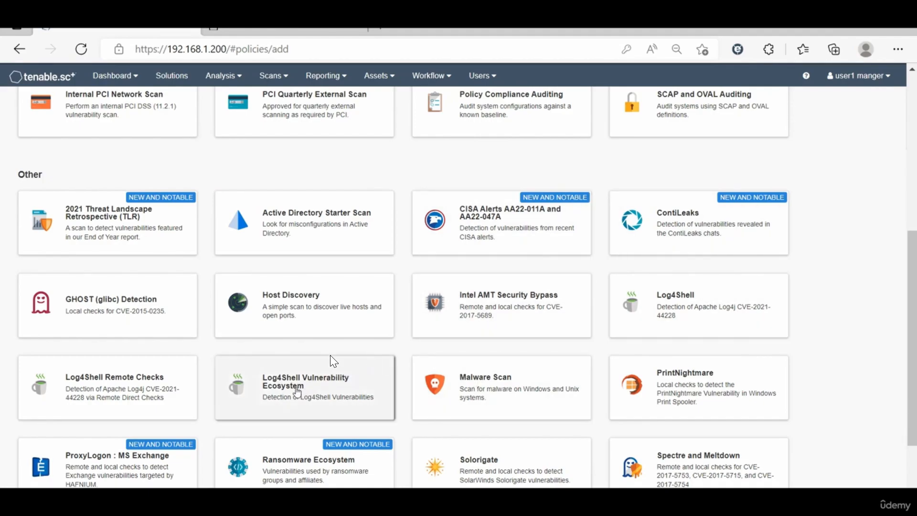
{"action": "scroll", "coordinate": [297, 392], "scroll_direction": "down", "scroll_amount": 1}
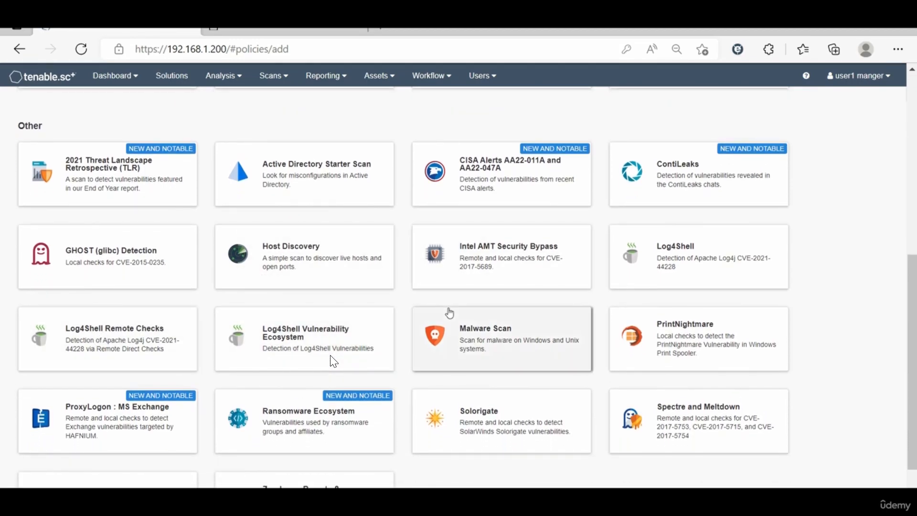
{"action": "scroll", "coordinate": [449, 312], "scroll_direction": "down", "scroll_amount": 1}
{"action": "scroll", "coordinate": [450, 311], "scroll_direction": "up", "scroll_amount": 1}
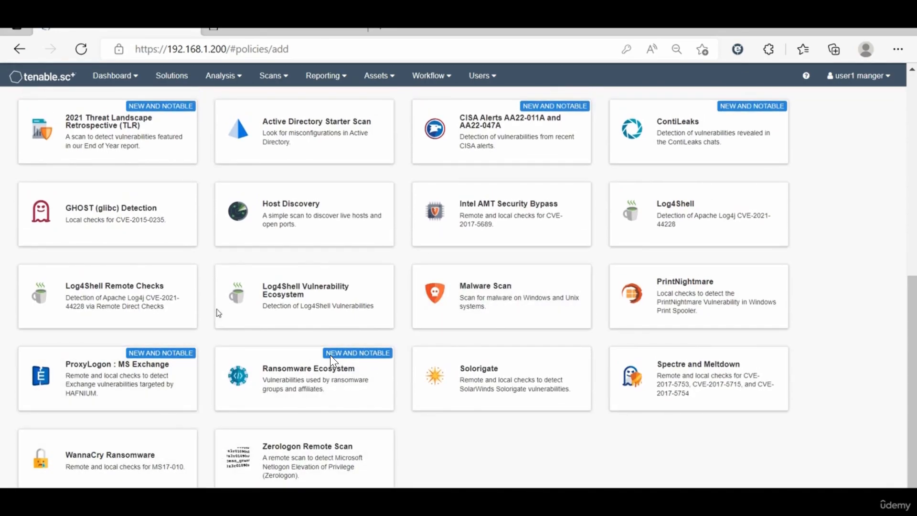
{"action": "scroll", "coordinate": [313, 228], "scroll_direction": "up", "scroll_amount": 1}
{"action": "scroll", "coordinate": [313, 228], "scroll_direction": "up", "scroll_amount": 1}
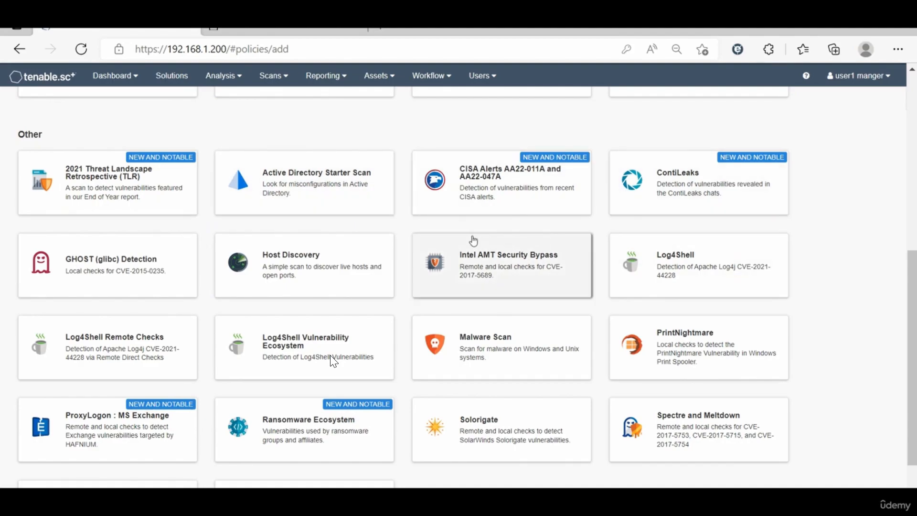
{"action": "scroll", "coordinate": [333, 362], "scroll_direction": "up", "scroll_amount": 10}
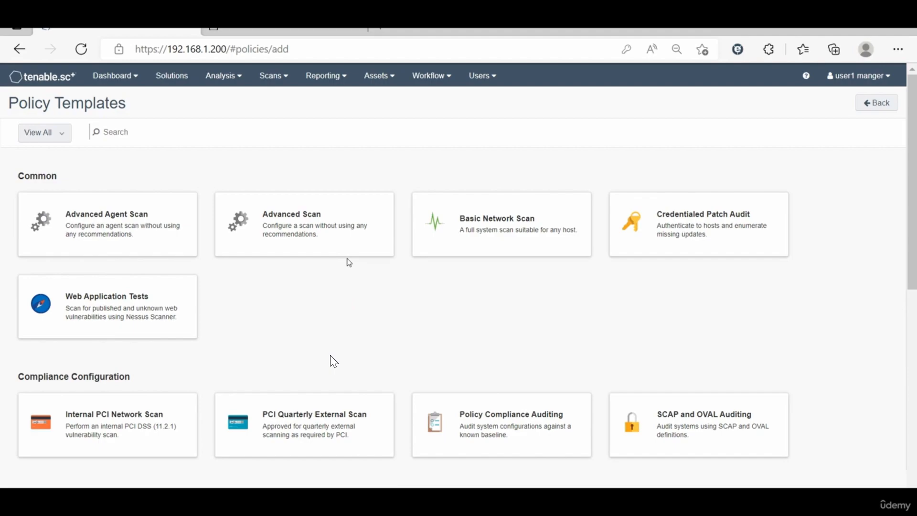
Step: Start an Advanced Scan policy named 'fg' and show its advanced general and performance settings
{"action": "left_click", "coordinate": [307, 235]}
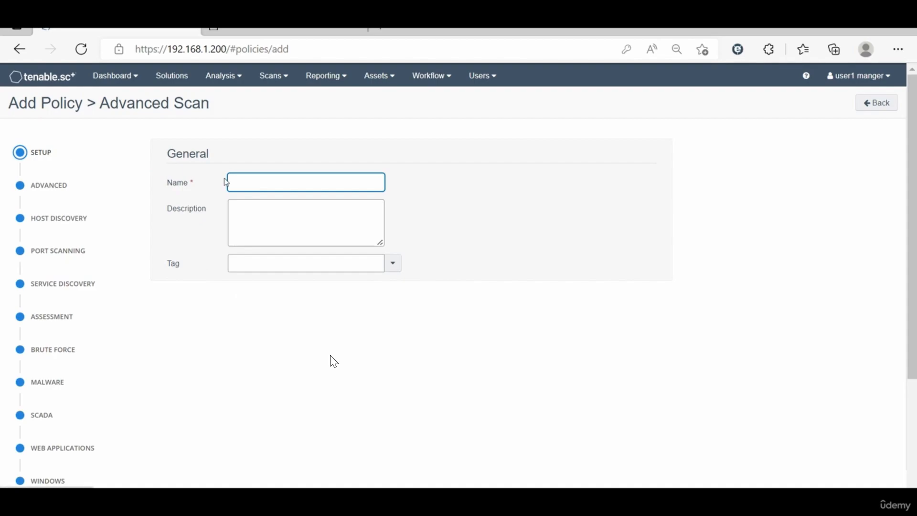
{"action": "left_click", "coordinate": [272, 186]}
{"action": "left_click", "coordinate": [258, 330]}
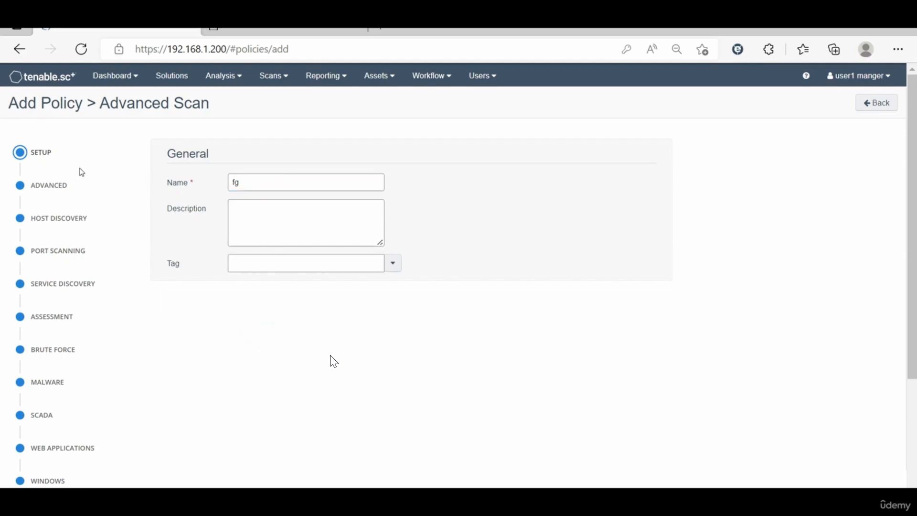
{"action": "left_click", "coordinate": [54, 189]}
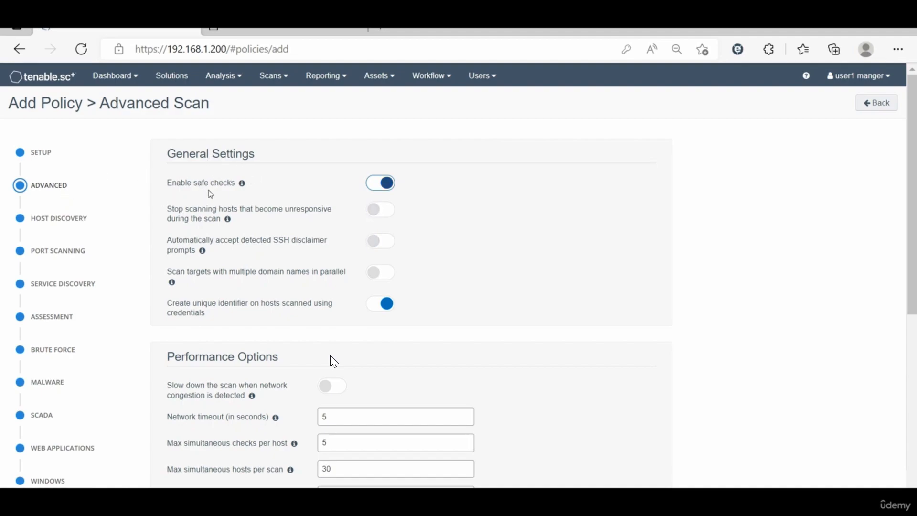
Step: Review Host Discovery, then show Port Scanning with range 'default' and SSH, WMI, SNMP enumerators
{"action": "scroll", "coordinate": [235, 303], "scroll_direction": "down", "scroll_amount": 3}
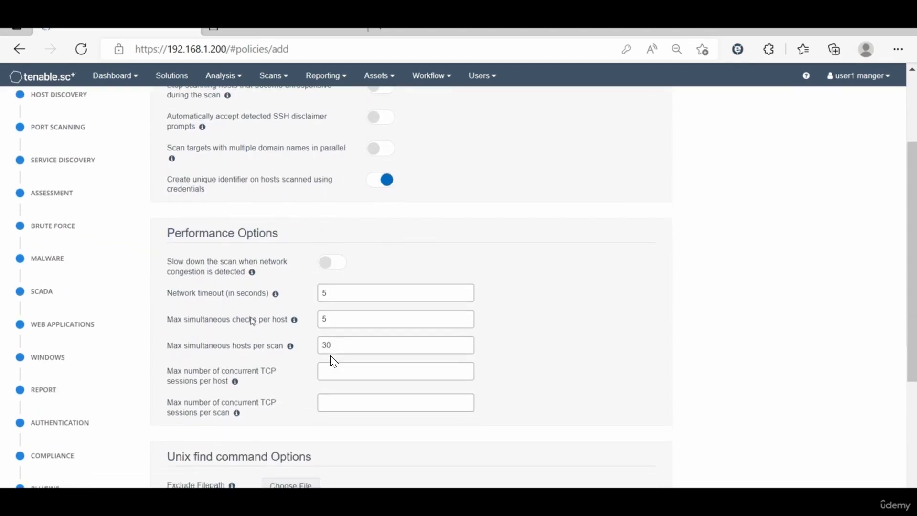
{"action": "scroll", "coordinate": [96, 172], "scroll_direction": "up", "scroll_amount": 1}
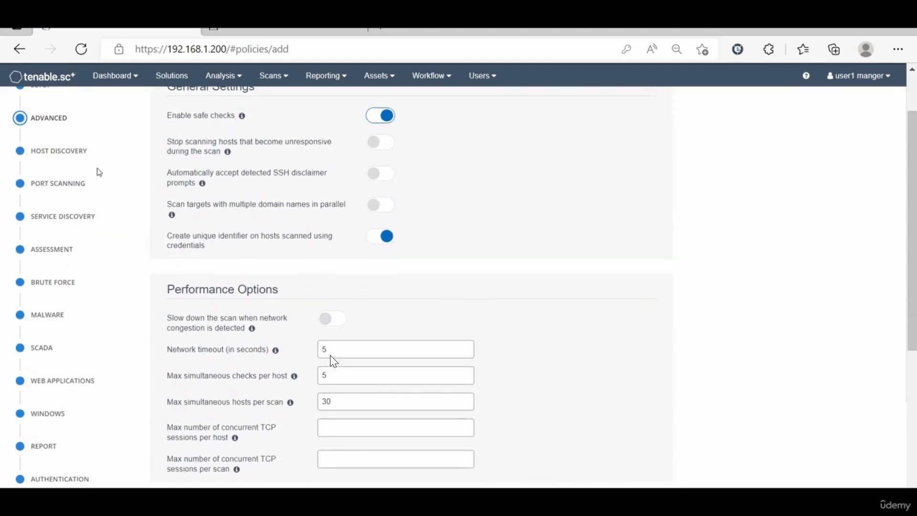
{"action": "left_click", "coordinate": [57, 151]}
{"action": "scroll", "coordinate": [207, 203], "scroll_direction": "up", "scroll_amount": 2}
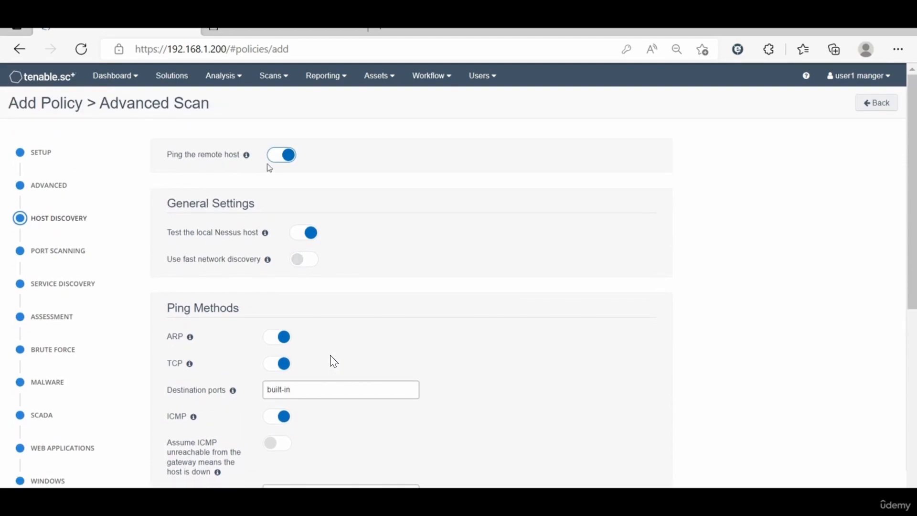
{"action": "scroll", "coordinate": [227, 347], "scroll_direction": "down", "scroll_amount": 2}
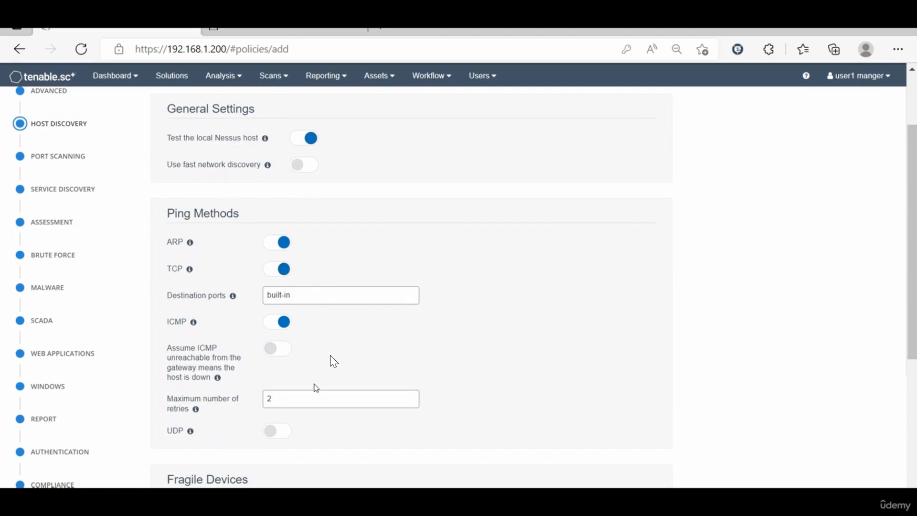
{"action": "scroll", "coordinate": [193, 366], "scroll_direction": "down", "scroll_amount": 3}
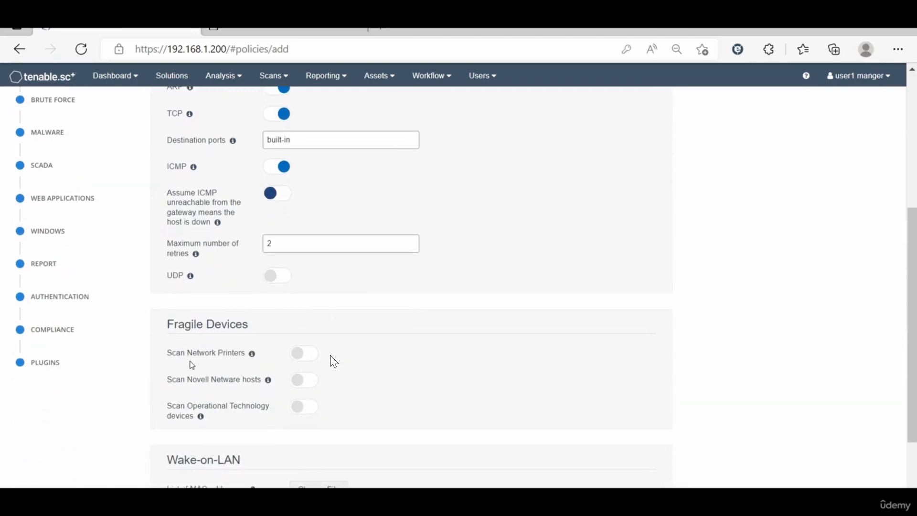
{"action": "scroll", "coordinate": [79, 202], "scroll_direction": "up", "scroll_amount": 2}
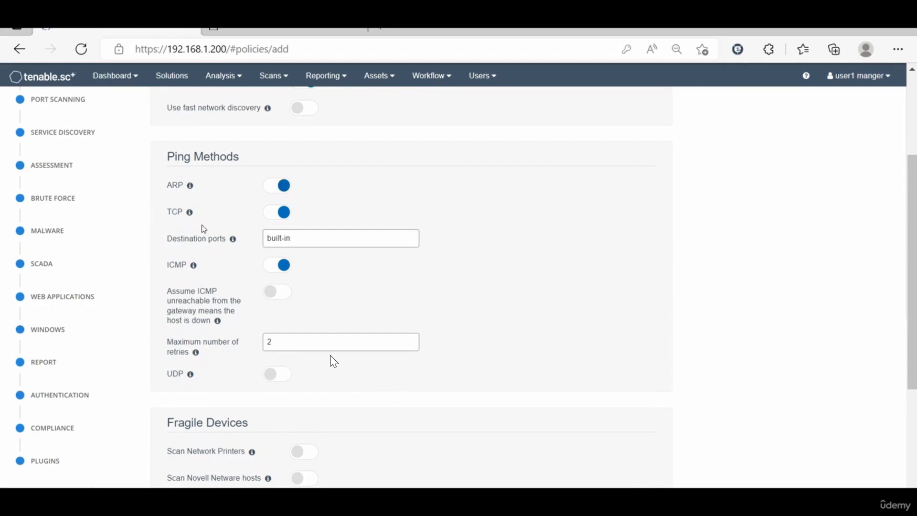
{"action": "scroll", "coordinate": [203, 228], "scroll_direction": "down", "scroll_amount": 2}
{"action": "scroll", "coordinate": [203, 229], "scroll_direction": "up", "scroll_amount": 5}
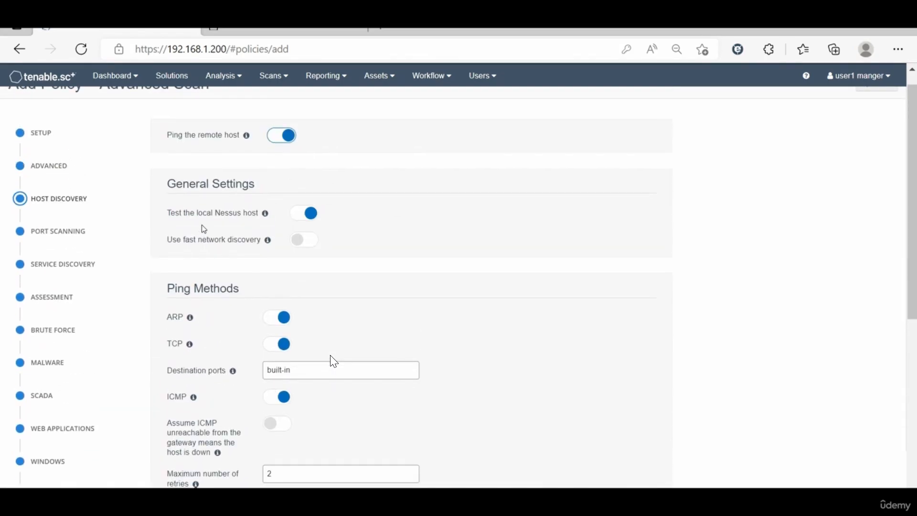
{"action": "left_click", "coordinate": [63, 233]}
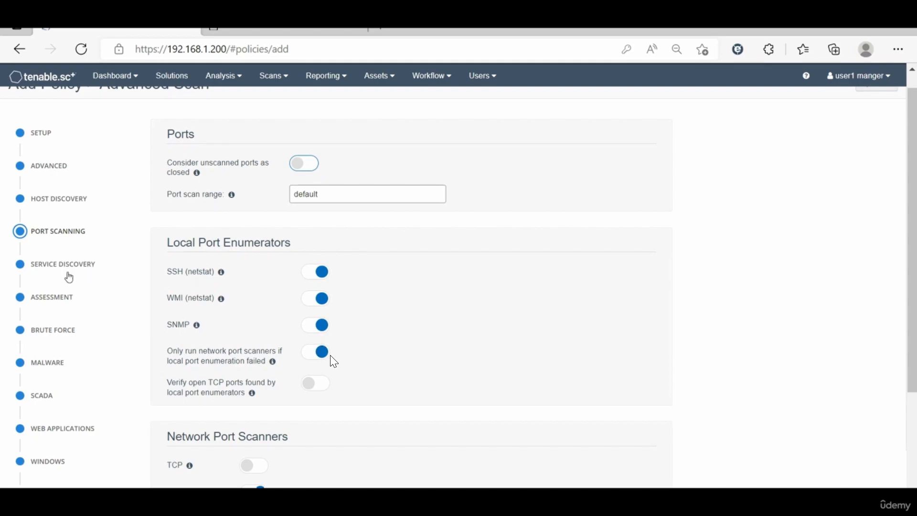
Step: Step through Service Discovery, Assessment and Brute Force settings, then show the plugin families list
{"action": "left_click", "coordinate": [48, 268]}
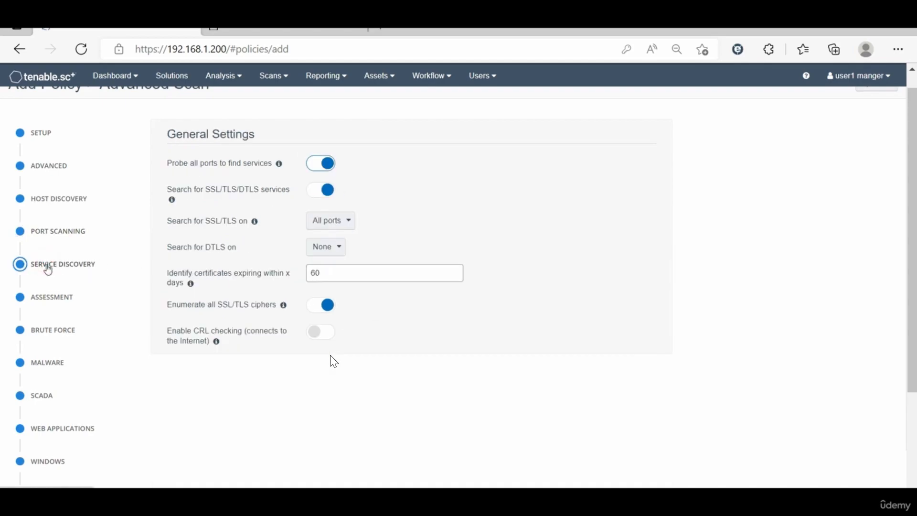
{"action": "left_click", "coordinate": [65, 298]}
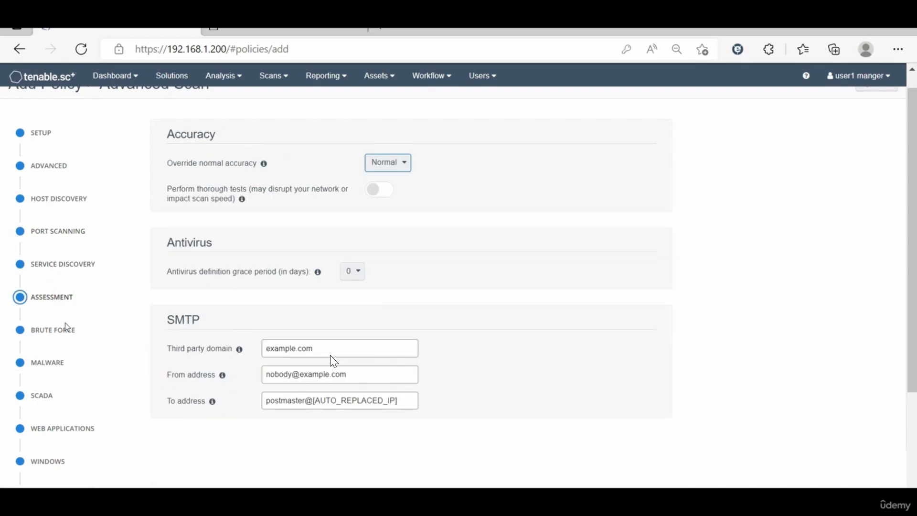
{"action": "left_click", "coordinate": [66, 328]}
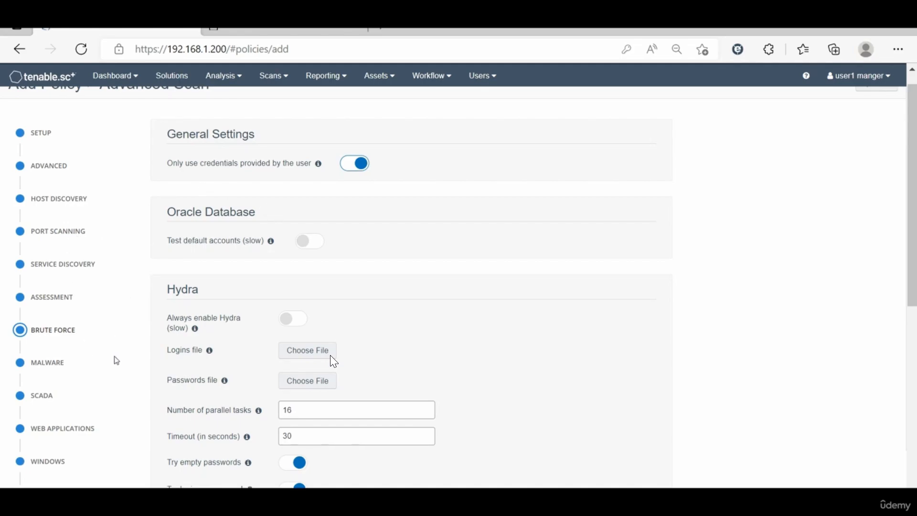
{"action": "scroll", "coordinate": [116, 361], "scroll_direction": "down", "scroll_amount": 4}
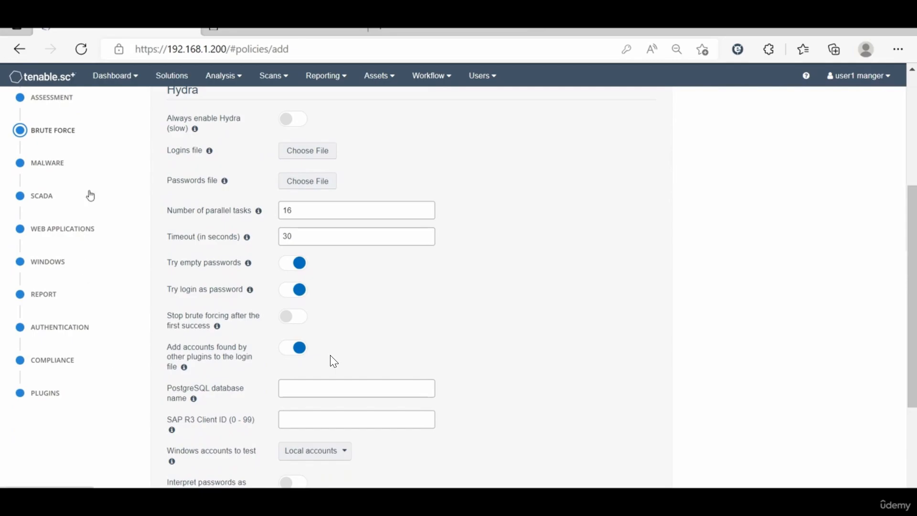
{"action": "left_click", "coordinate": [62, 391]}
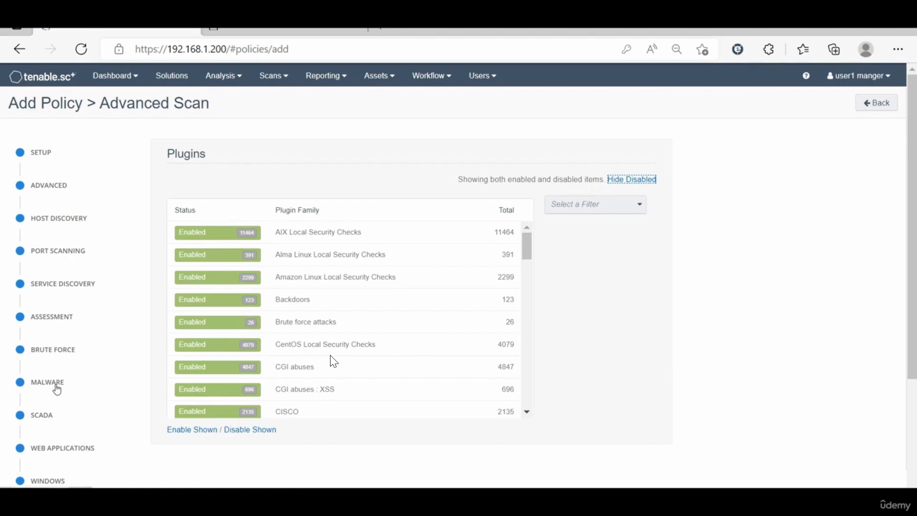
{"action": "scroll", "coordinate": [56, 385], "scroll_direction": "down", "scroll_amount": 3}
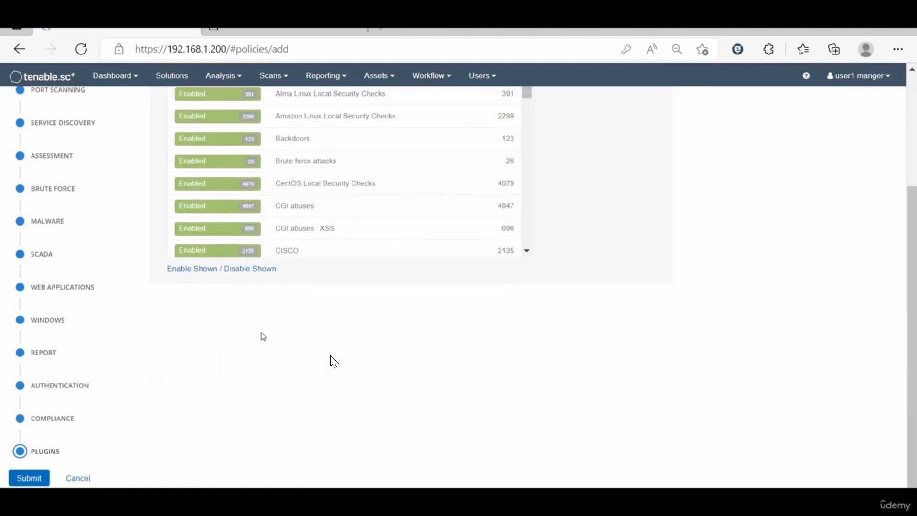
{"action": "scroll", "coordinate": [262, 335], "scroll_direction": "up", "scroll_amount": 1}
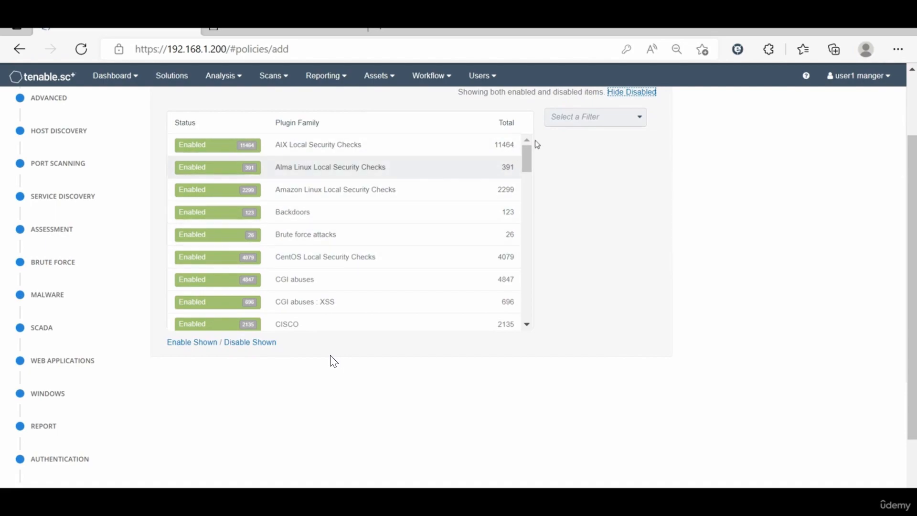
{"action": "scroll", "coordinate": [590, 177], "scroll_direction": "up", "scroll_amount": 1}
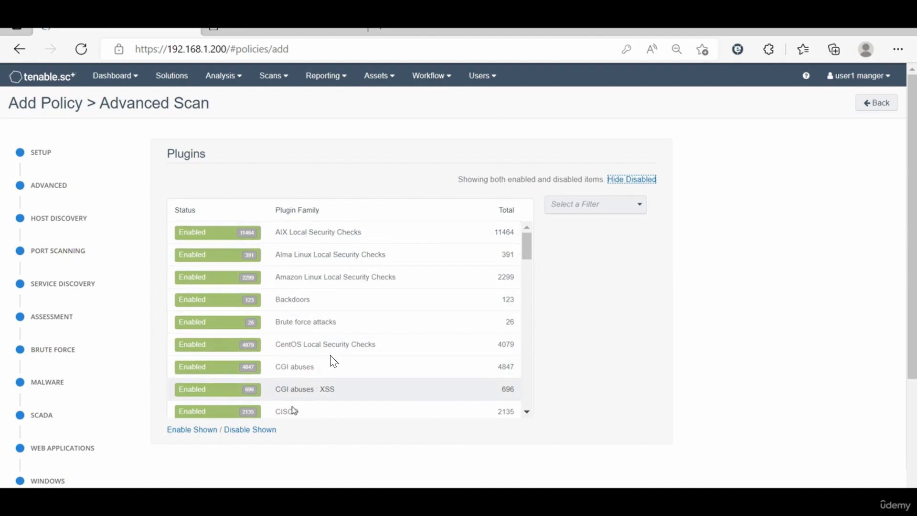
Step: Disable all plugin families, re-enable all 2135 CISCO plugins, and scroll the list to verify
{"action": "left_click", "coordinate": [245, 431]}
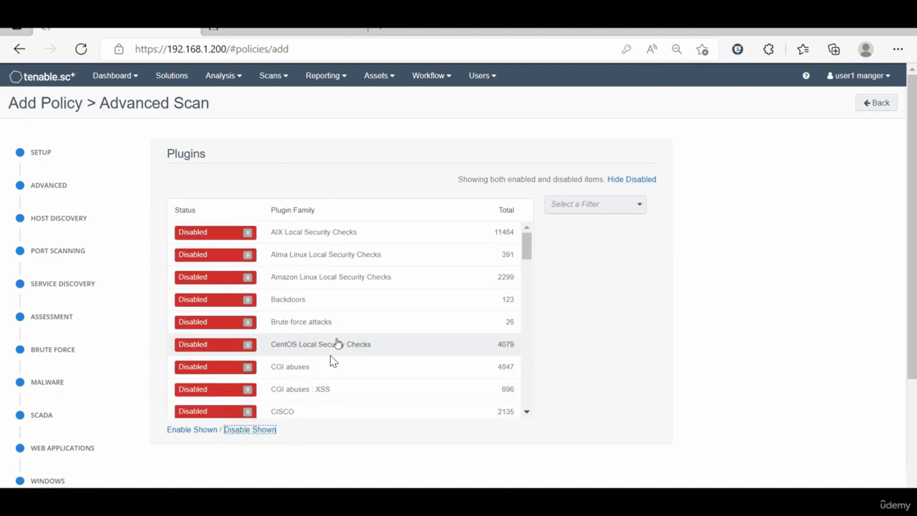
{"action": "scroll", "coordinate": [337, 344], "scroll_direction": "down", "scroll_amount": 3}
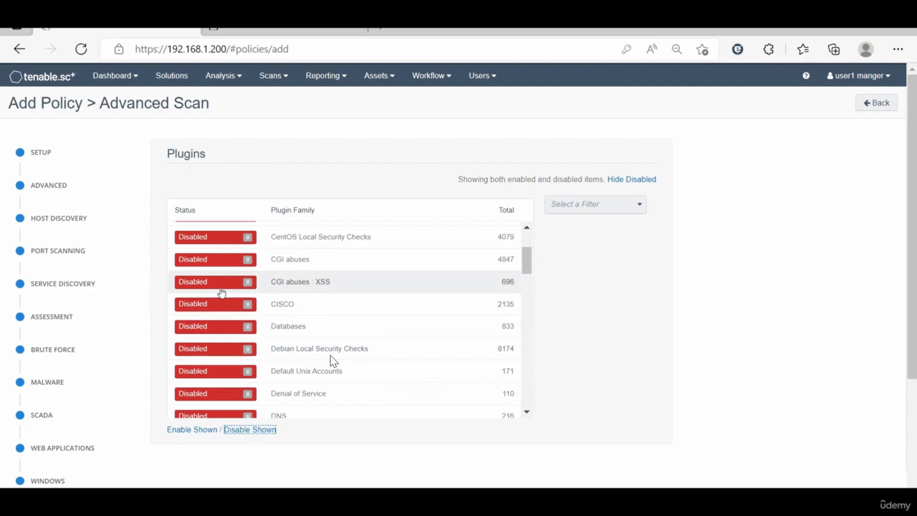
{"action": "left_click", "coordinate": [330, 309]}
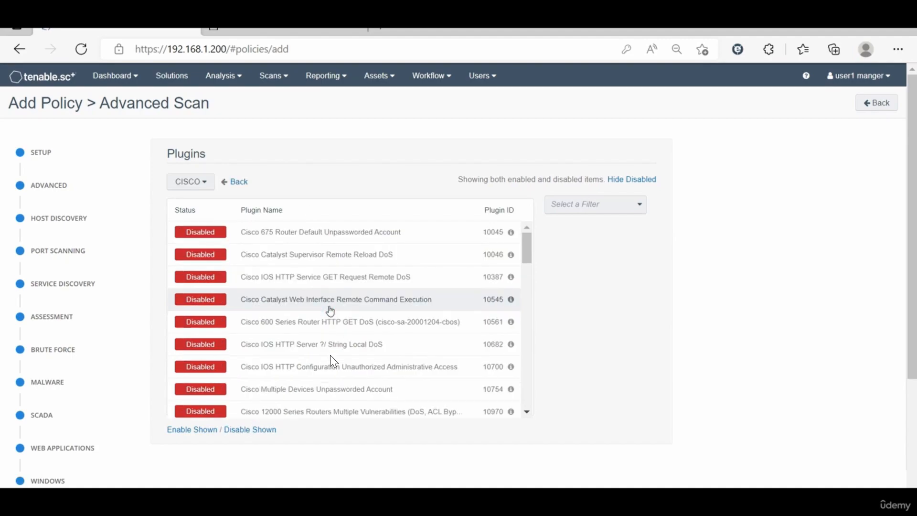
{"action": "left_click", "coordinate": [200, 430]}
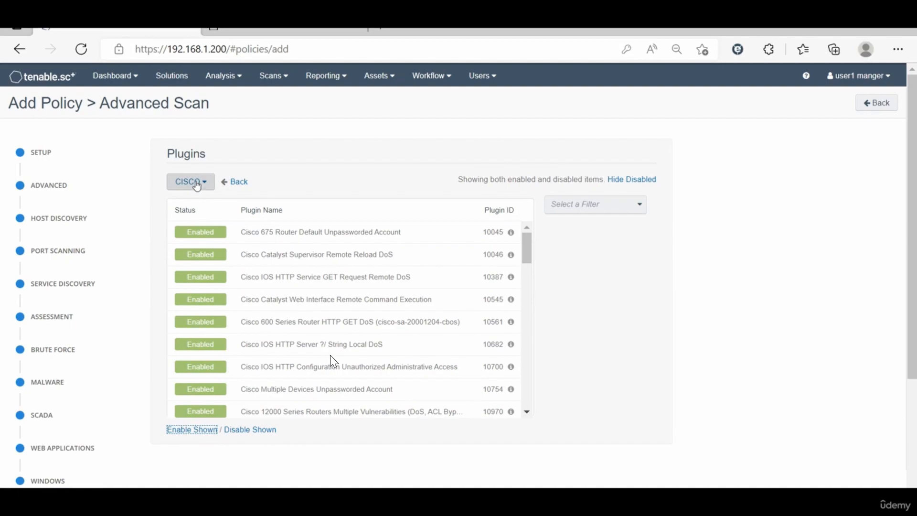
{"action": "left_click", "coordinate": [234, 181]}
{"action": "scroll", "coordinate": [320, 325], "scroll_direction": "down", "scroll_amount": 3}
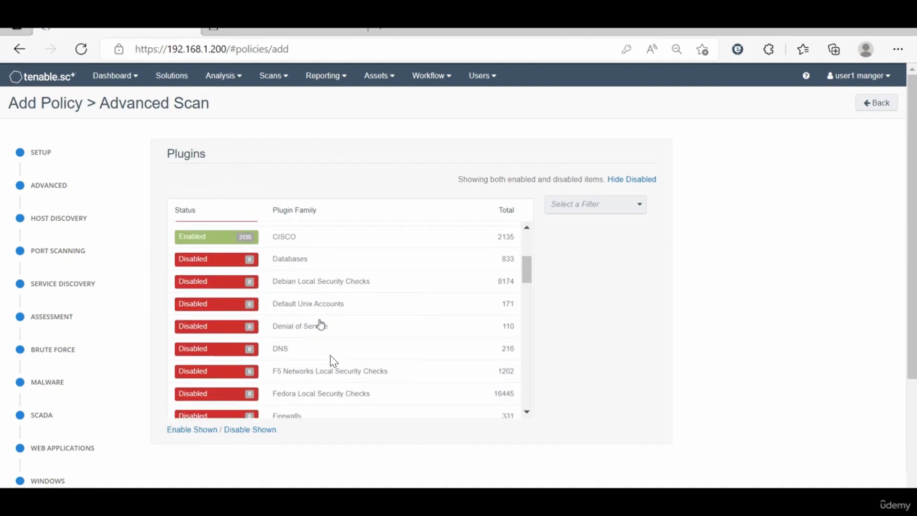
{"action": "scroll", "coordinate": [321, 325], "scroll_direction": "down", "scroll_amount": 3}
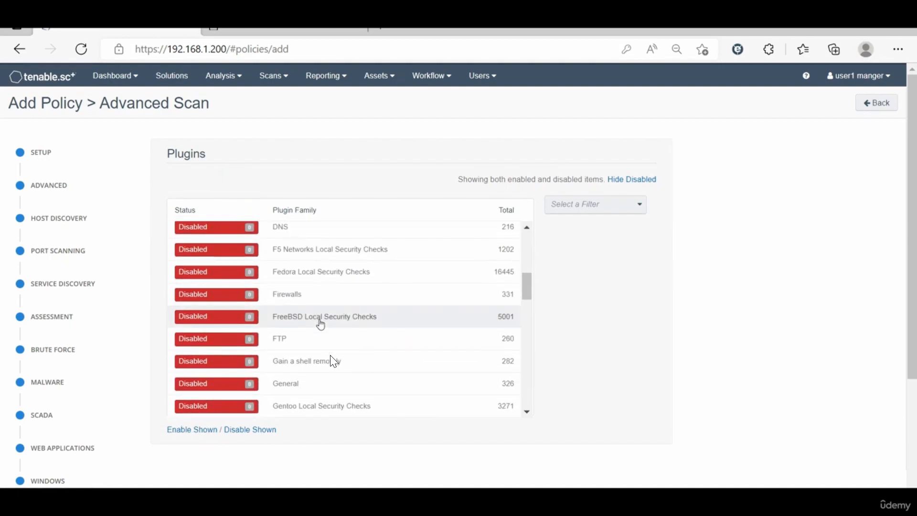
{"action": "scroll", "coordinate": [321, 326], "scroll_direction": "down", "scroll_amount": 3}
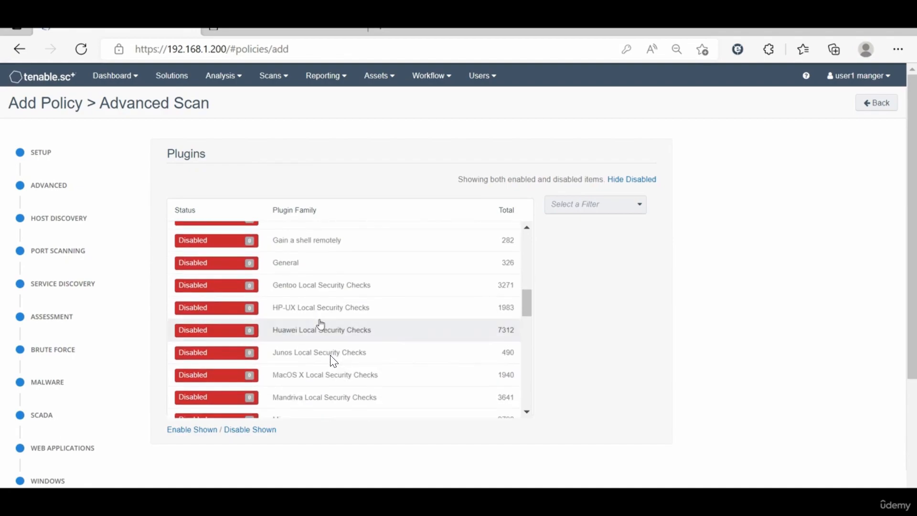
{"action": "scroll", "coordinate": [321, 326], "scroll_direction": "up", "scroll_amount": 10}
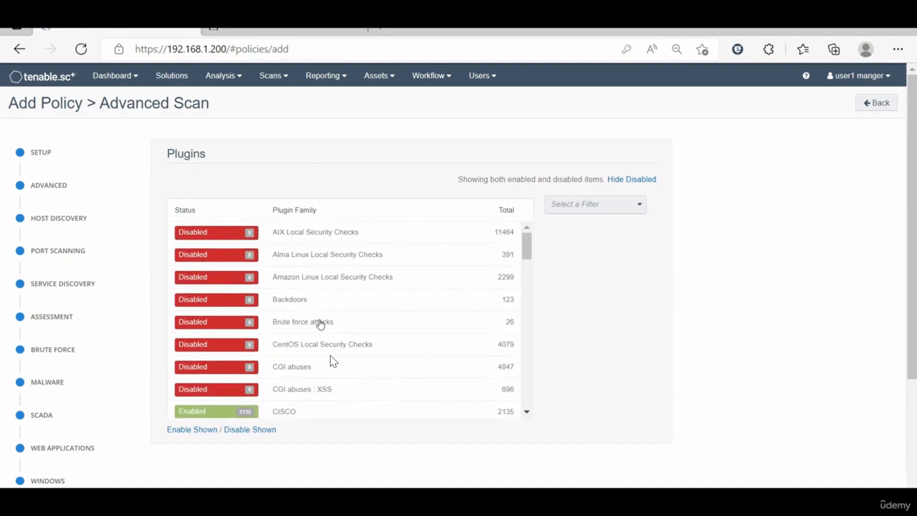
{"action": "scroll", "coordinate": [321, 324], "scroll_direction": "down", "scroll_amount": 1}
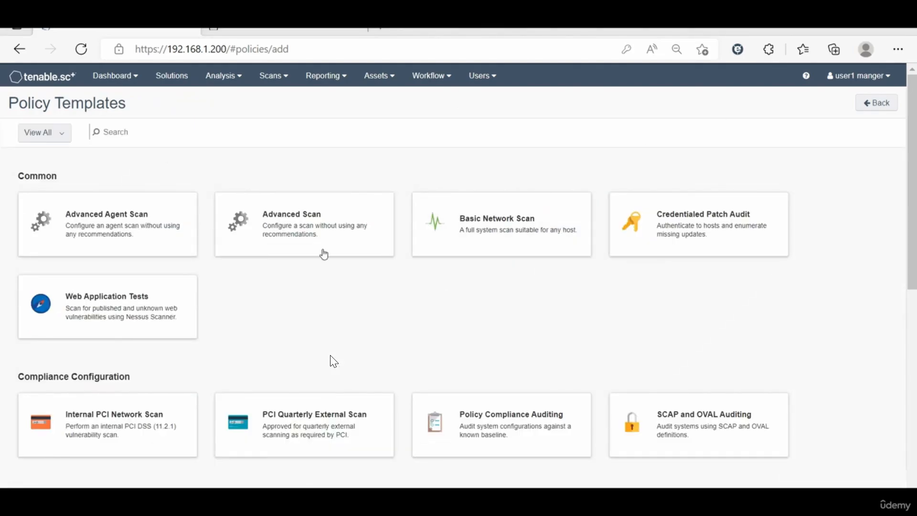
Step: Begin a fresh policy from the Advanced Scan template and scroll its general setup
{"action": "left_click", "coordinate": [287, 239]}
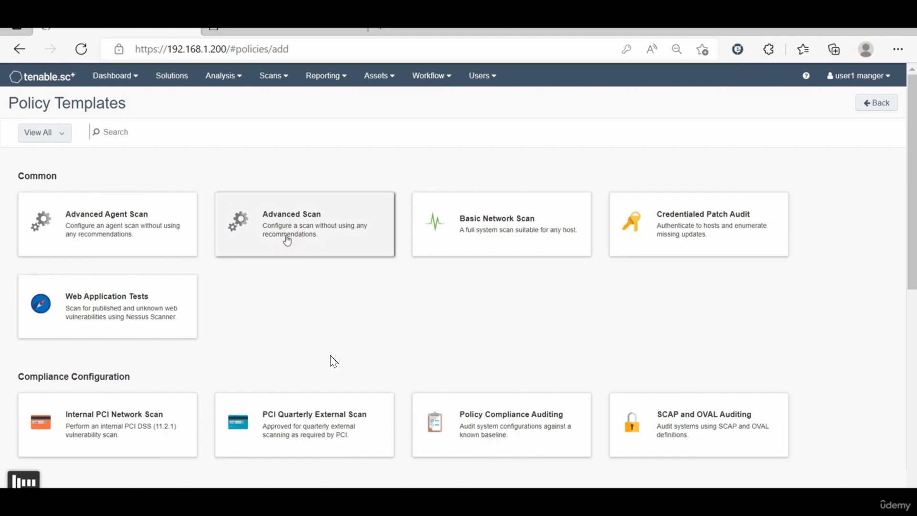
{"action": "scroll", "coordinate": [88, 363], "scroll_direction": "down", "scroll_amount": 2}
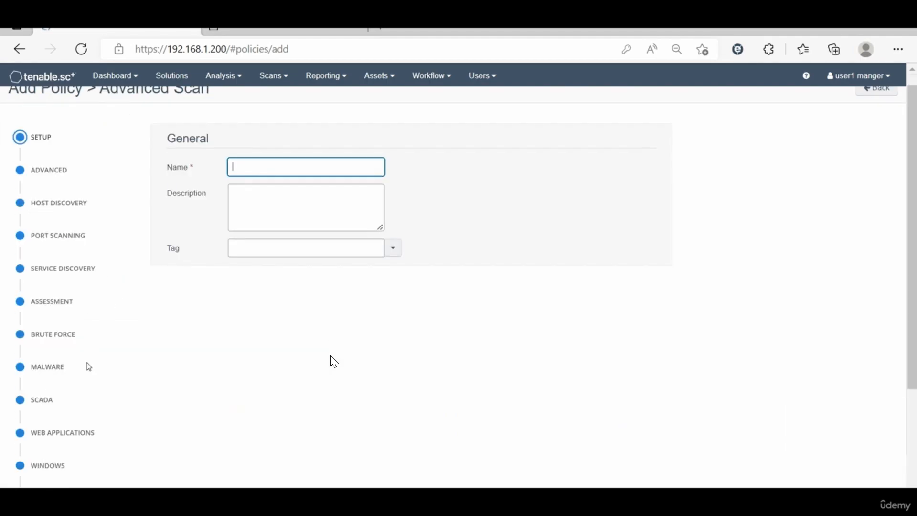
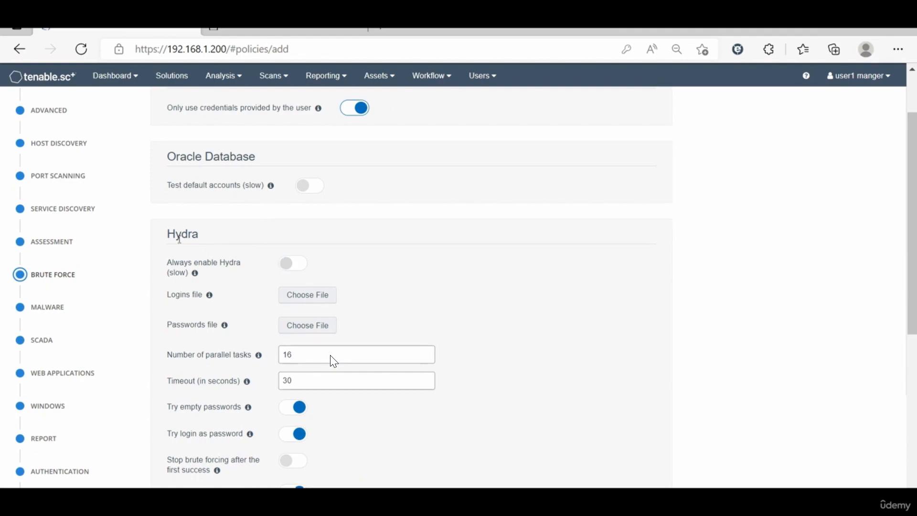
Step: Turn on 'Always enable Hydra (slow)' on the new Advanced Scan policy's Brute Force page
{"action": "left_click", "coordinate": [283, 265]}
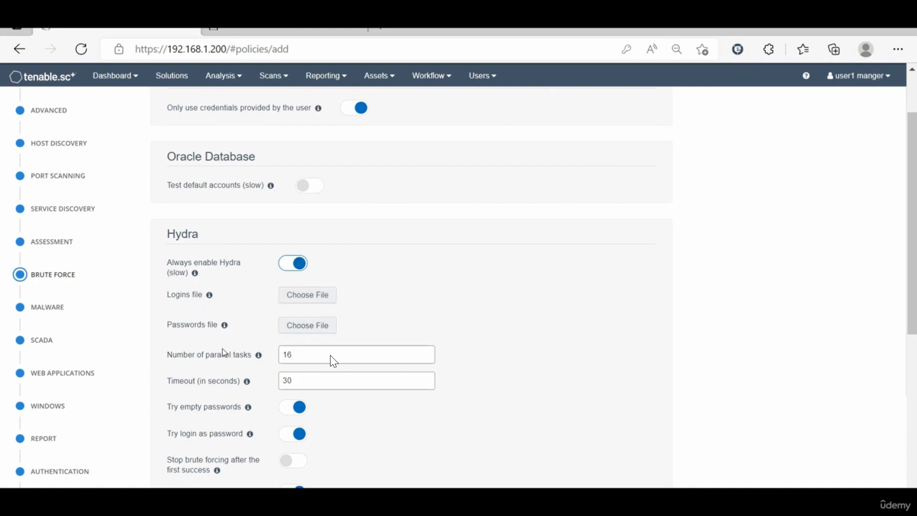
Step: Glance at the Malware settings, then cancel the unfinished Advanced Scan policy without saving
{"action": "left_click", "coordinate": [49, 308]}
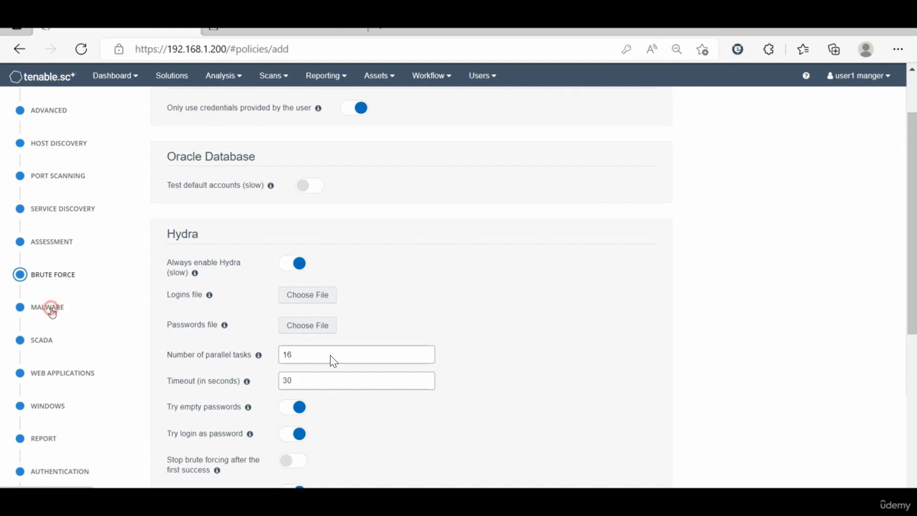
{"action": "scroll", "coordinate": [268, 147], "scroll_direction": "up", "scroll_amount": 1}
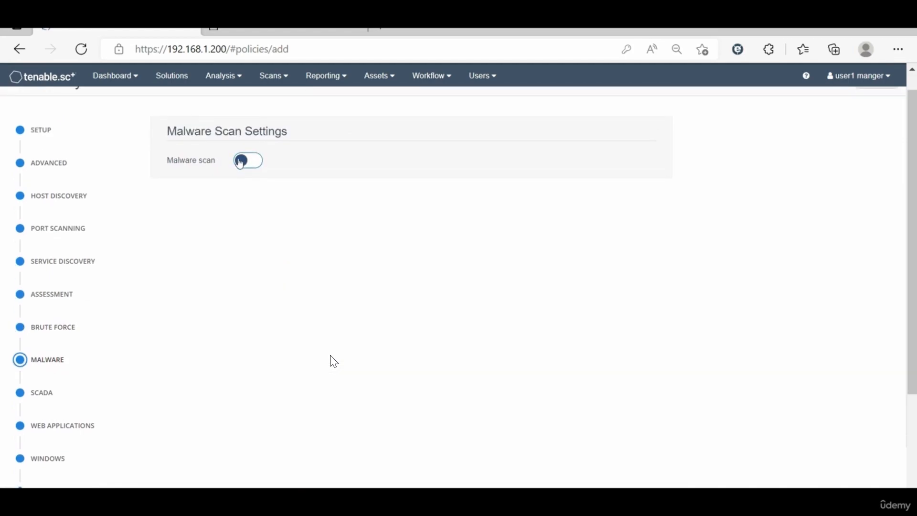
{"action": "scroll", "coordinate": [43, 389], "scroll_direction": "down", "scroll_amount": 2}
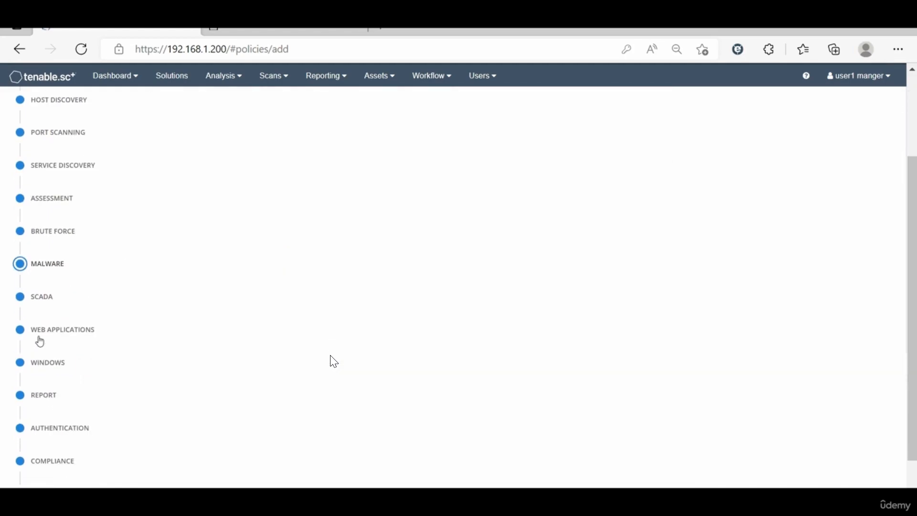
{"action": "scroll", "coordinate": [60, 387], "scroll_direction": "down", "scroll_amount": 1}
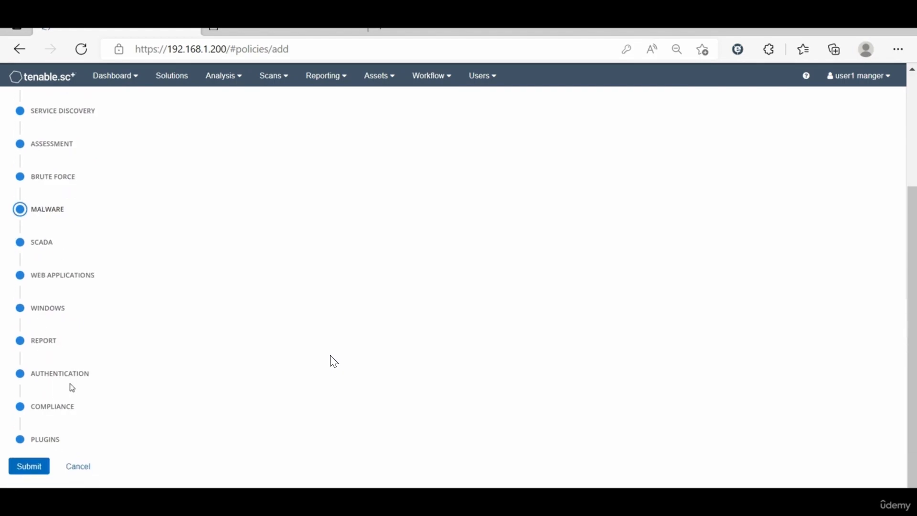
{"action": "left_click", "coordinate": [79, 479]}
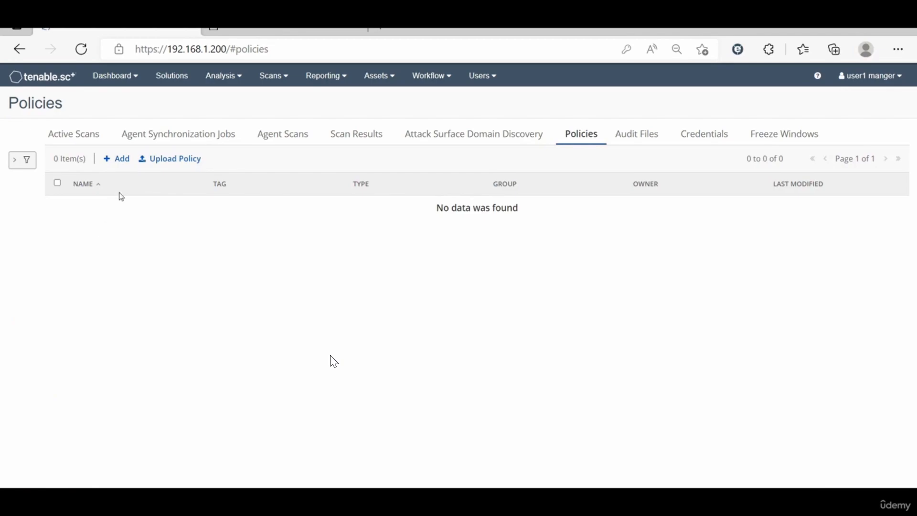
Step: Begin adding a new scan policy from the Policies tab
{"action": "left_click", "coordinate": [124, 159]}
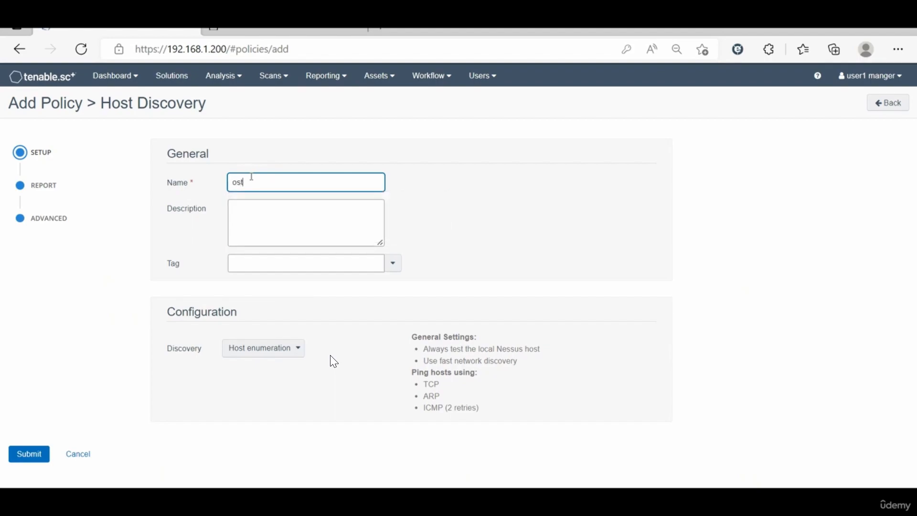
Step: Name the policy 'Host Discovery Scan policy' and copy that name into its description
{"action": "type", "text": "Discovery Scan policy"}
{"action": "left_click", "coordinate": [469, 224]}
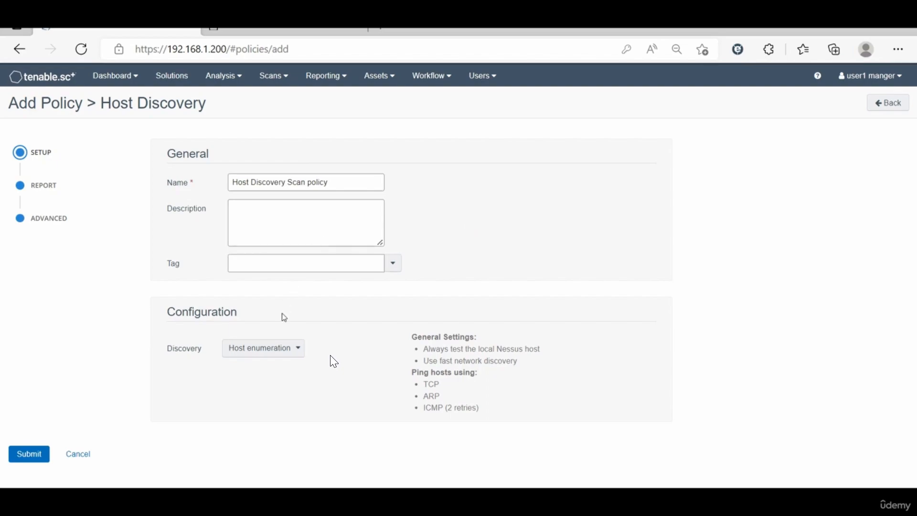
{"action": "left_click", "coordinate": [255, 217]}
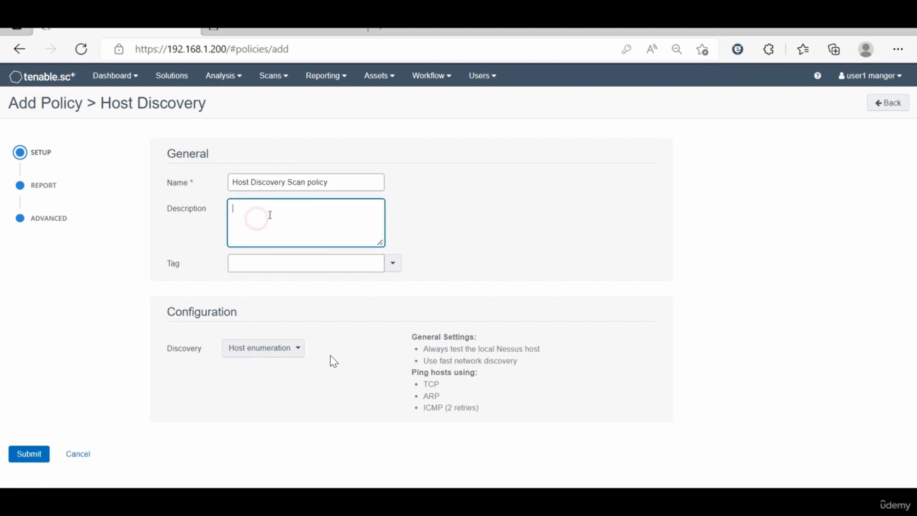
{"action": "left_click_drag", "start_coordinate": [354, 184], "coordinate": [215, 181]}
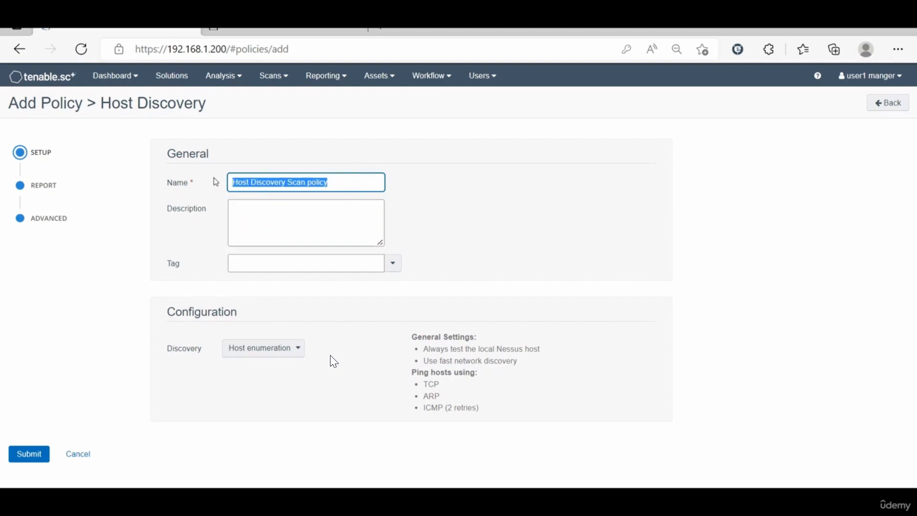
{"action": "key", "text": "ctrl+c"}
{"action": "left_click", "coordinate": [282, 221]}
{"action": "key", "text": "ctrl+v"}
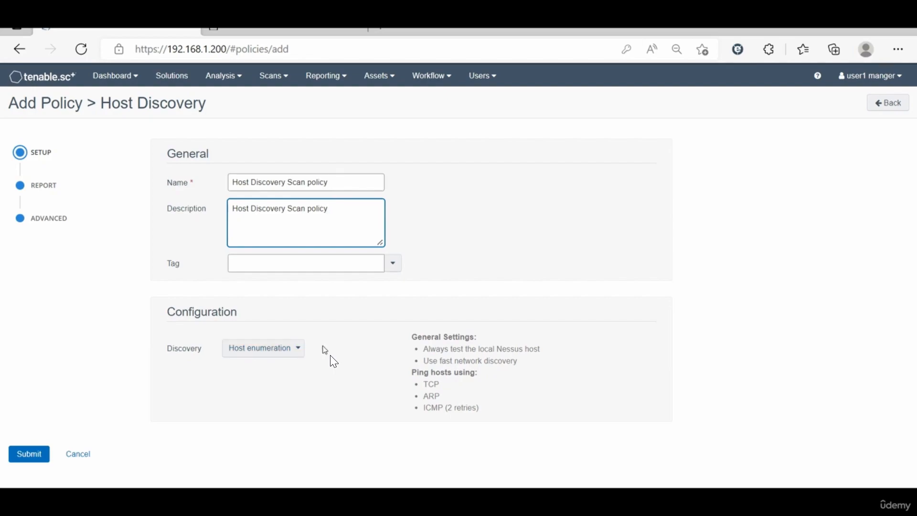
Step: Set the discovery type to OS Identification and bring up the Report options
{"action": "left_click", "coordinate": [301, 350]}
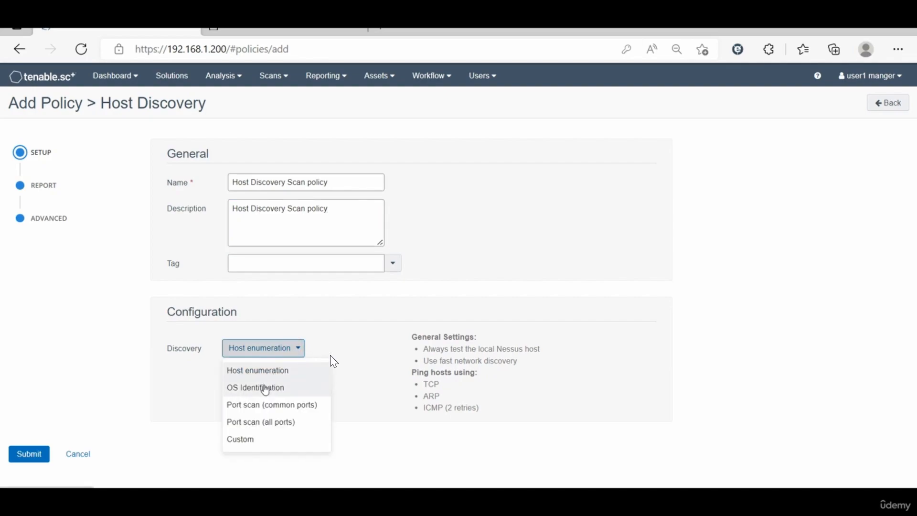
{"action": "left_click", "coordinate": [264, 388]}
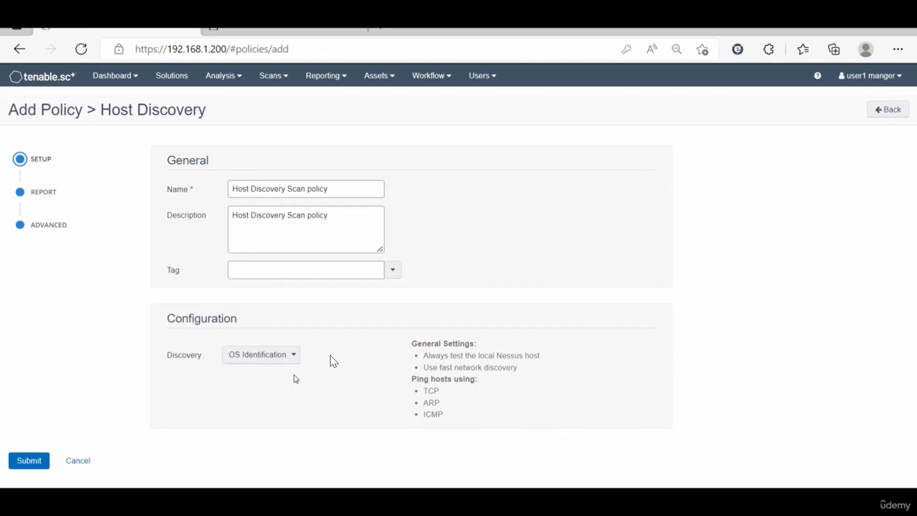
{"action": "left_click", "coordinate": [43, 187]}
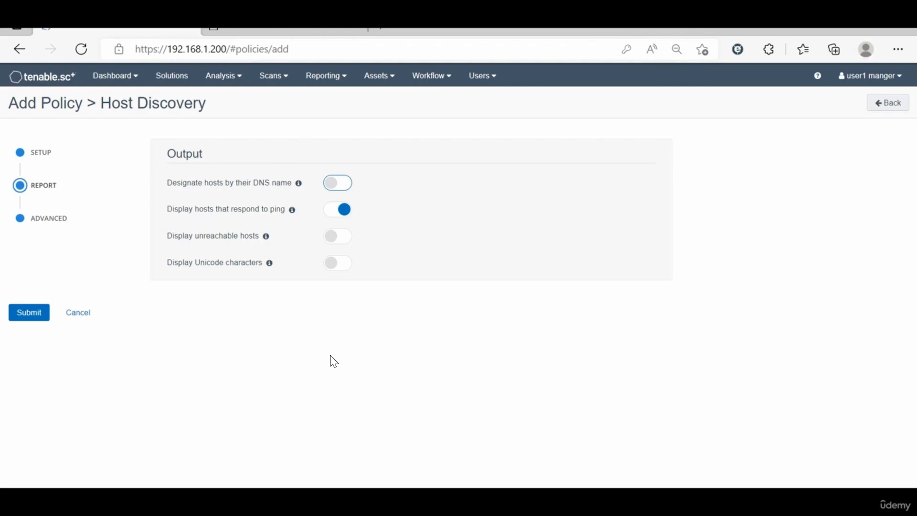
Step: Toggle the DNS name report option, then go to the Advanced performance settings
{"action": "left_click", "coordinate": [175, 188]}
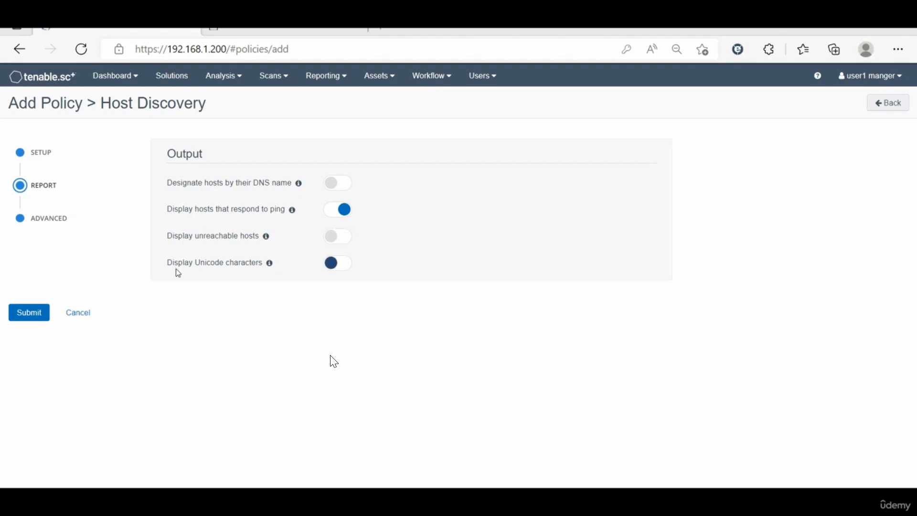
{"action": "left_click", "coordinate": [59, 218]}
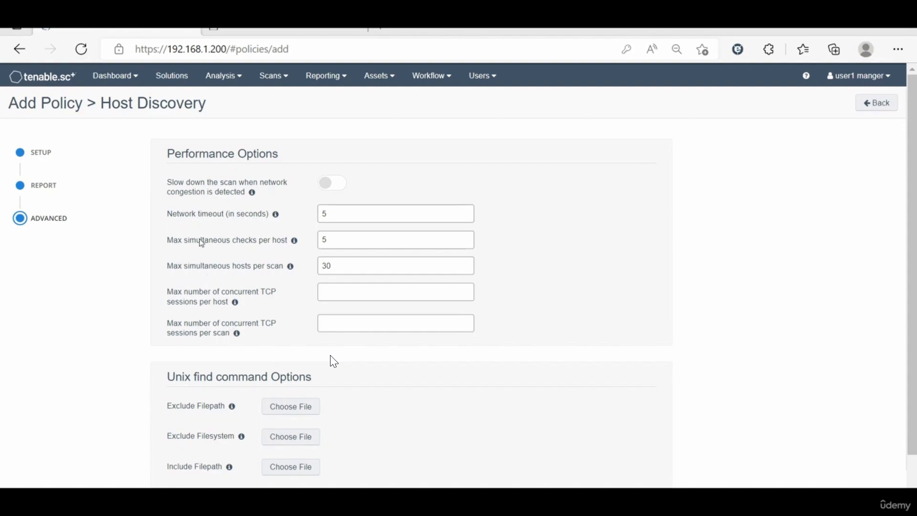
{"action": "left_click", "coordinate": [860, 76]}
{"action": "left_click", "coordinate": [833, 197]}
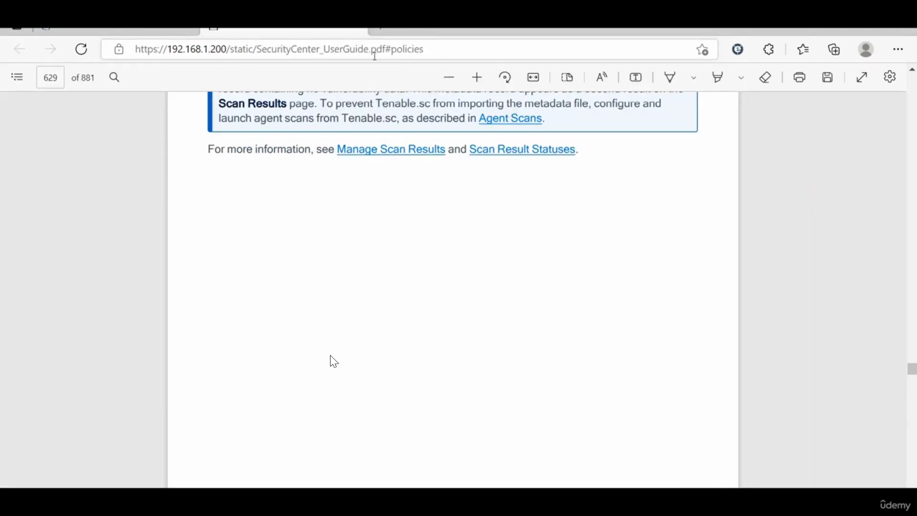
{"action": "left_click", "coordinate": [357, 31]}
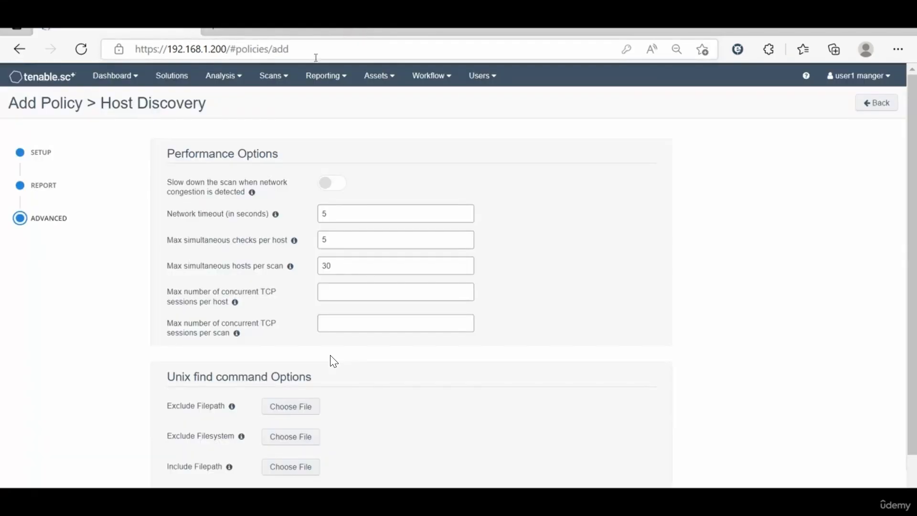
{"action": "left_click", "coordinate": [856, 78]}
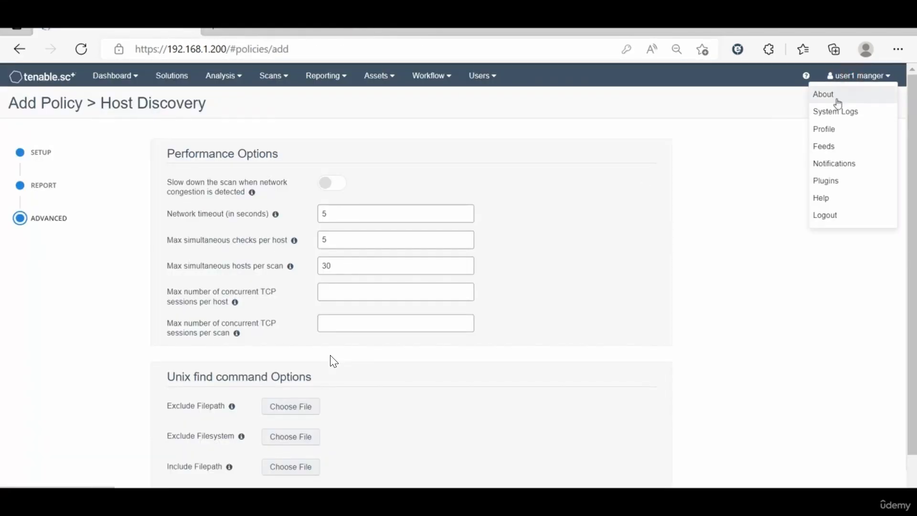
{"action": "left_click", "coordinate": [835, 198]}
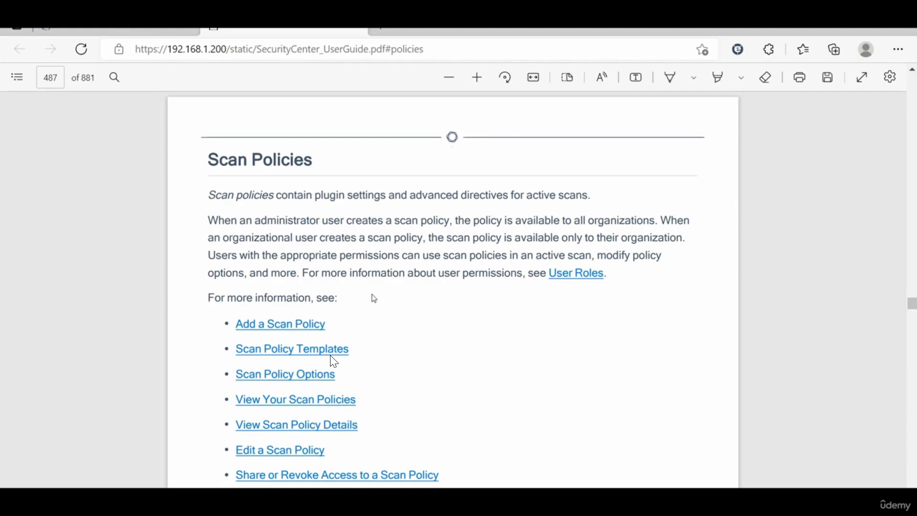
{"action": "scroll", "coordinate": [374, 298], "scroll_direction": "down", "scroll_amount": 15}
{"action": "scroll", "coordinate": [374, 298], "scroll_direction": "down", "scroll_amount": 10}
{"action": "scroll", "coordinate": [374, 298], "scroll_direction": "down", "scroll_amount": 15}
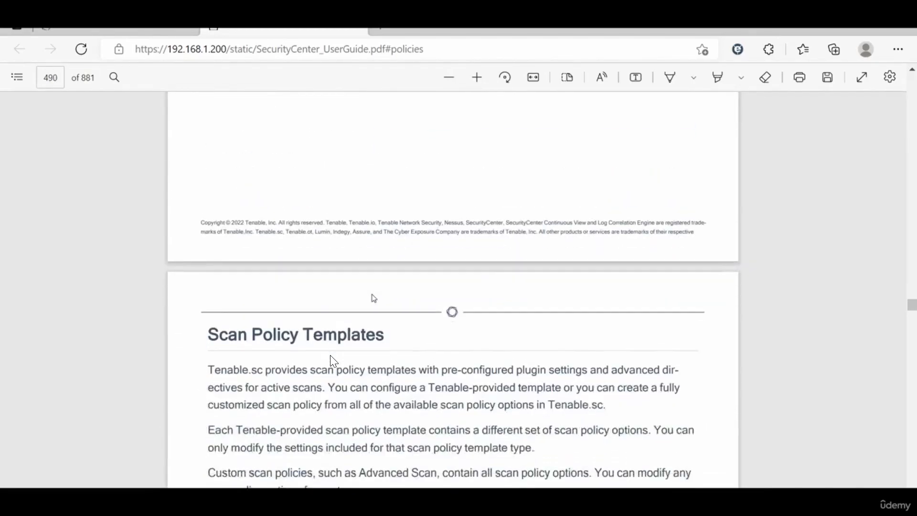
{"action": "scroll", "coordinate": [374, 298], "scroll_direction": "down", "scroll_amount": 3}
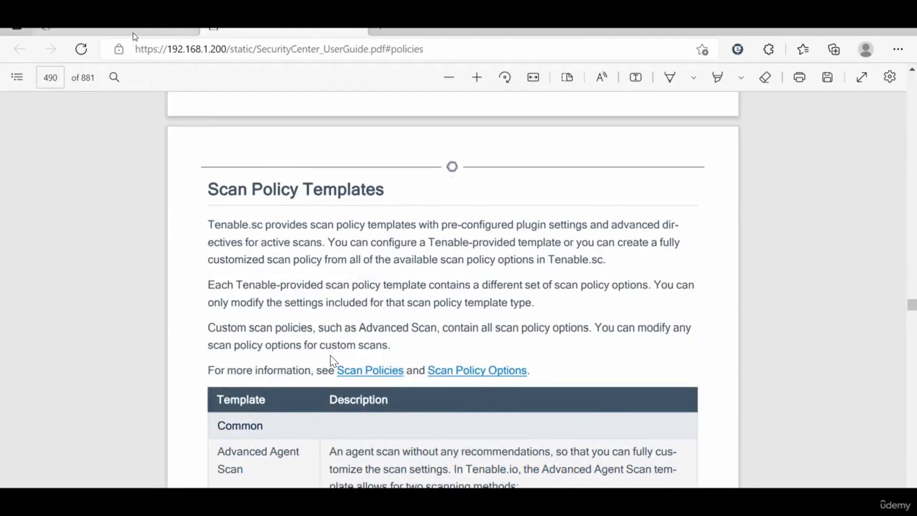
{"action": "left_click", "coordinate": [134, 37]}
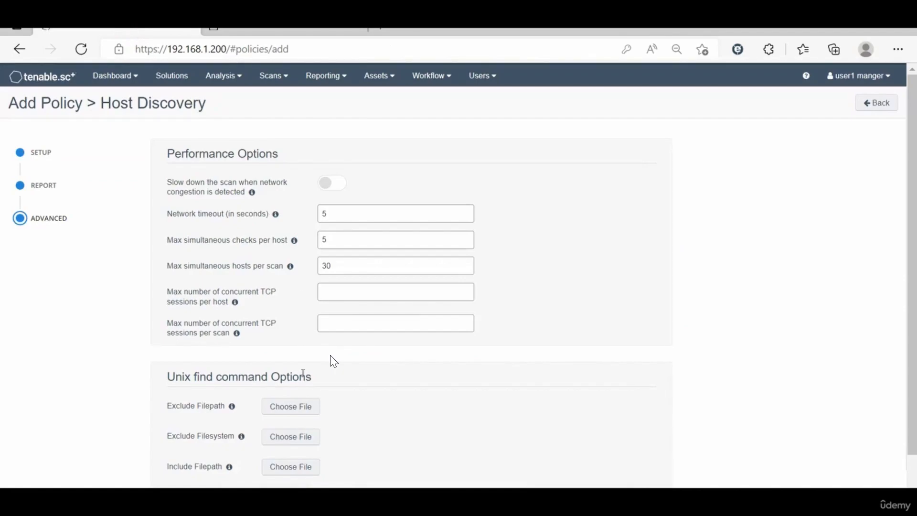
{"action": "scroll", "coordinate": [127, 382], "scroll_direction": "down", "scroll_amount": 2}
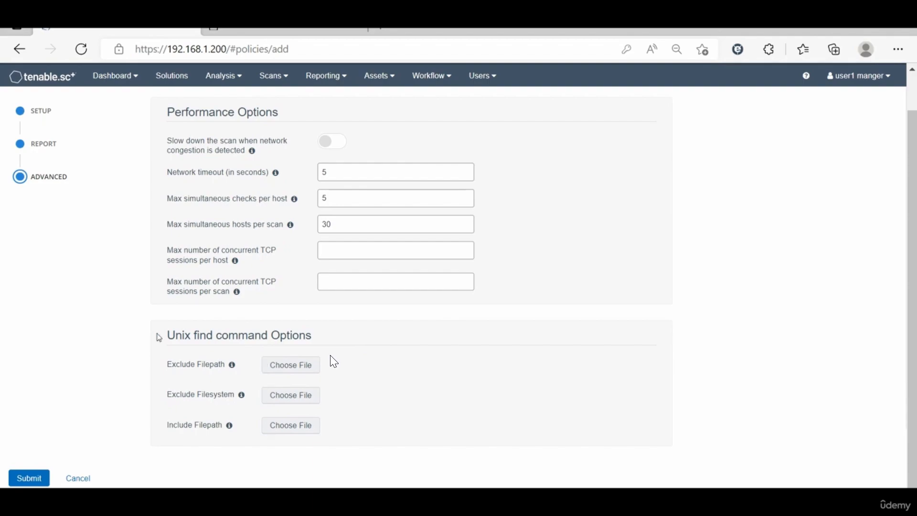
{"action": "scroll", "coordinate": [70, 338], "scroll_direction": "up", "scroll_amount": 2}
{"action": "scroll", "coordinate": [70, 338], "scroll_direction": "down", "scroll_amount": 1}
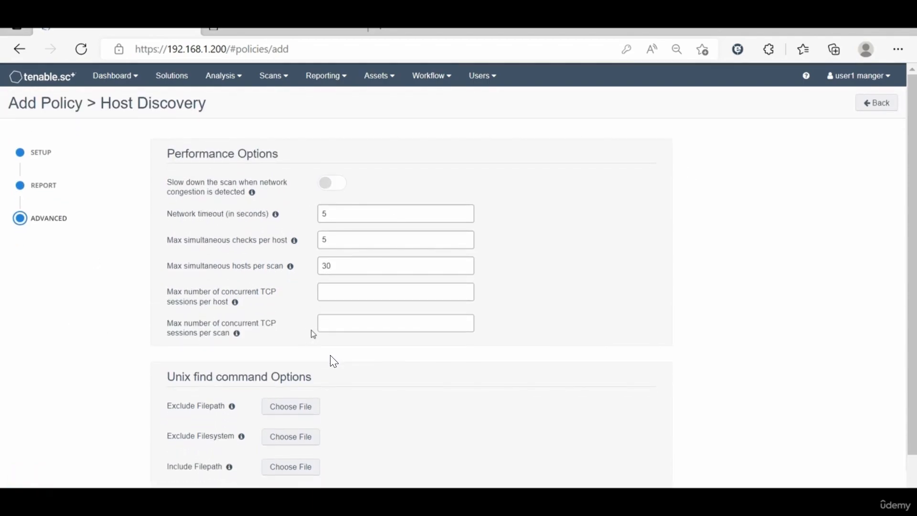
{"action": "scroll", "coordinate": [333, 360], "scroll_direction": "down", "scroll_amount": 2}
{"action": "scroll", "coordinate": [334, 361], "scroll_direction": "up", "scroll_amount": 1}
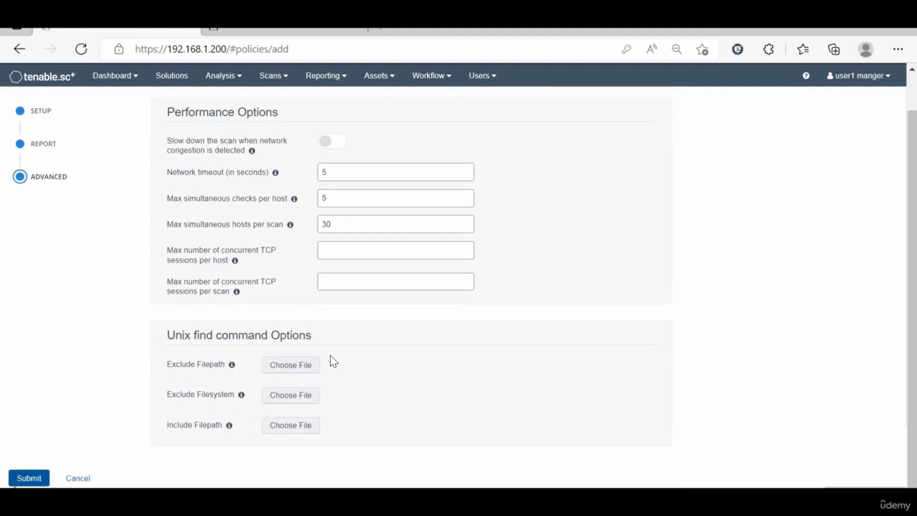
Step: Save the Host Discovery Scan policy and switch to the Active Scans list
{"action": "left_click", "coordinate": [24, 477]}
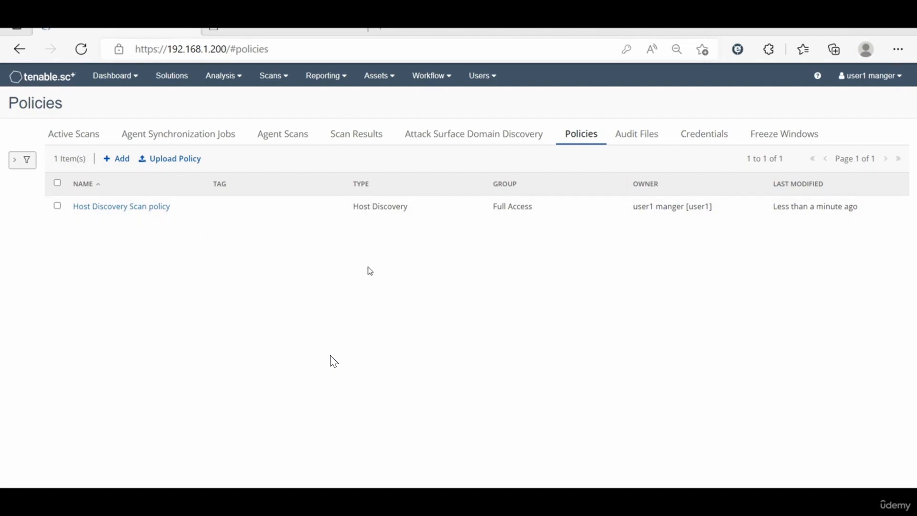
{"action": "left_click", "coordinate": [75, 133]}
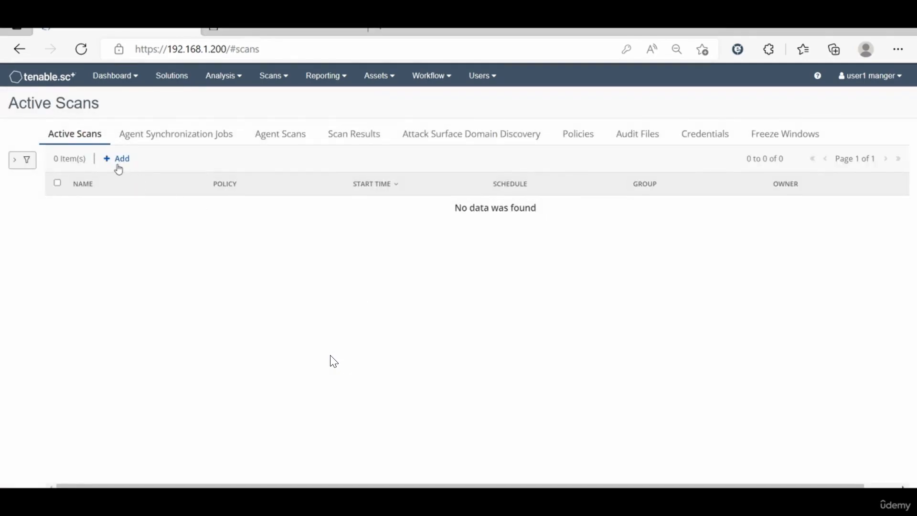
Step: Check the Policies list, then start a new active scan from the Active Scans page
{"action": "left_click", "coordinate": [274, 76]}
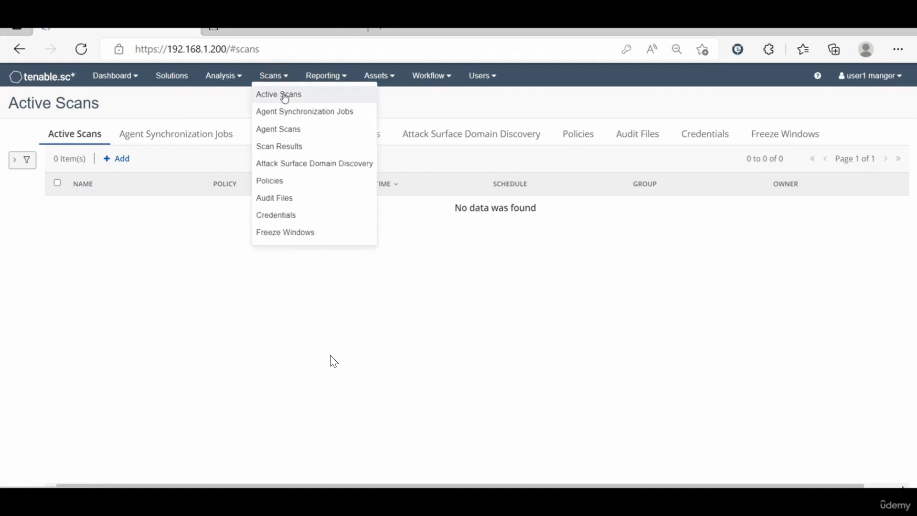
{"action": "left_click", "coordinate": [196, 248]}
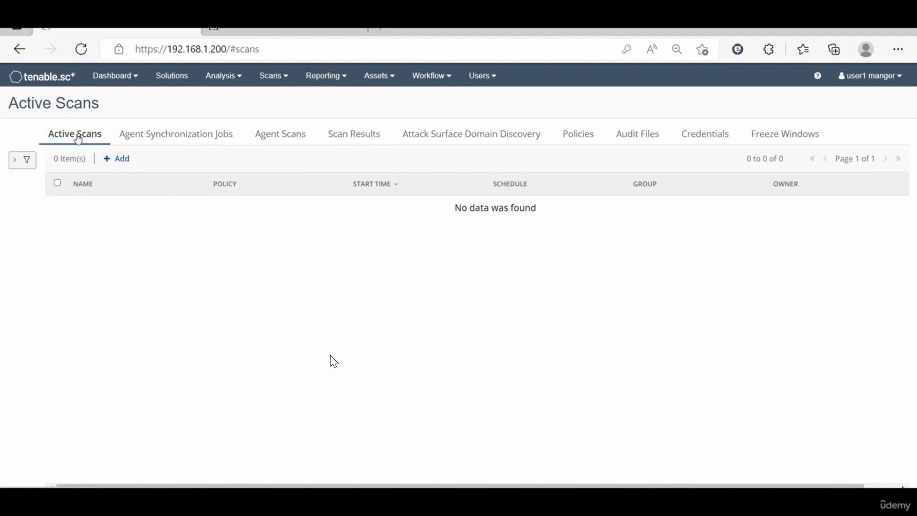
{"action": "left_click", "coordinate": [106, 158]}
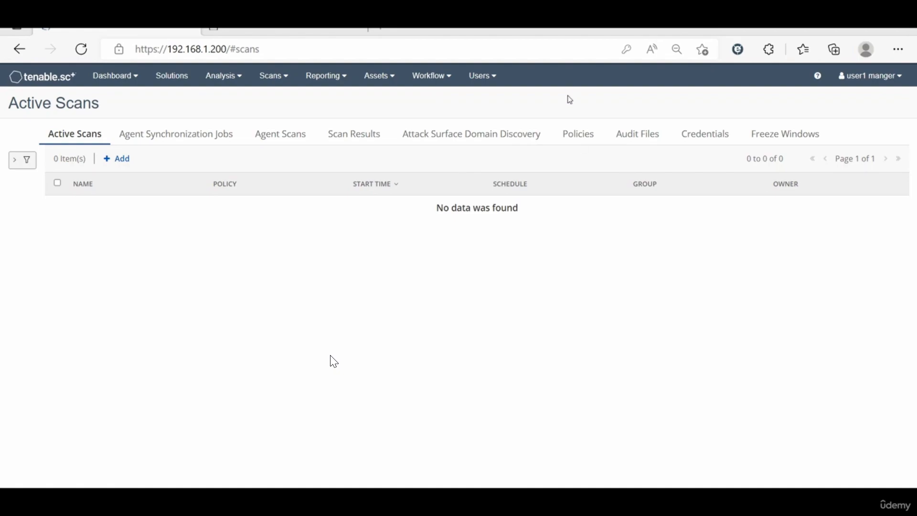
{"action": "left_click", "coordinate": [579, 135]}
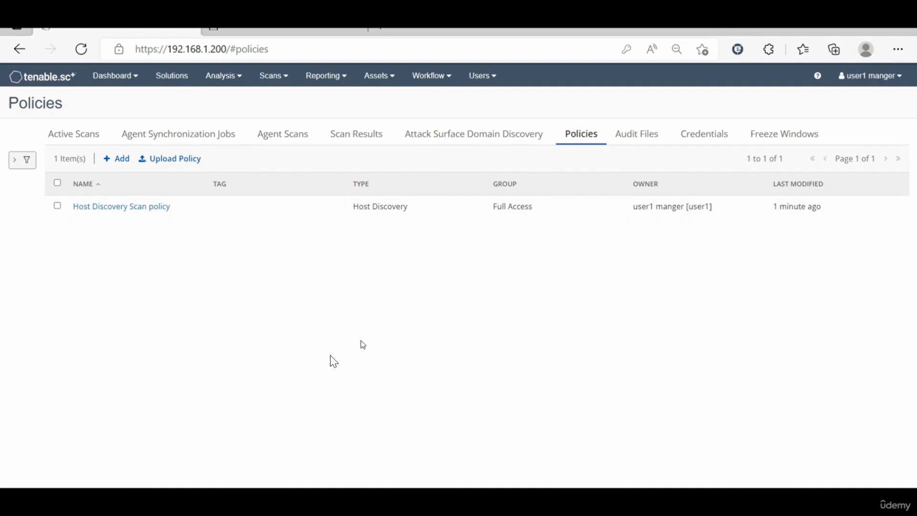
{"action": "left_click", "coordinate": [80, 135]}
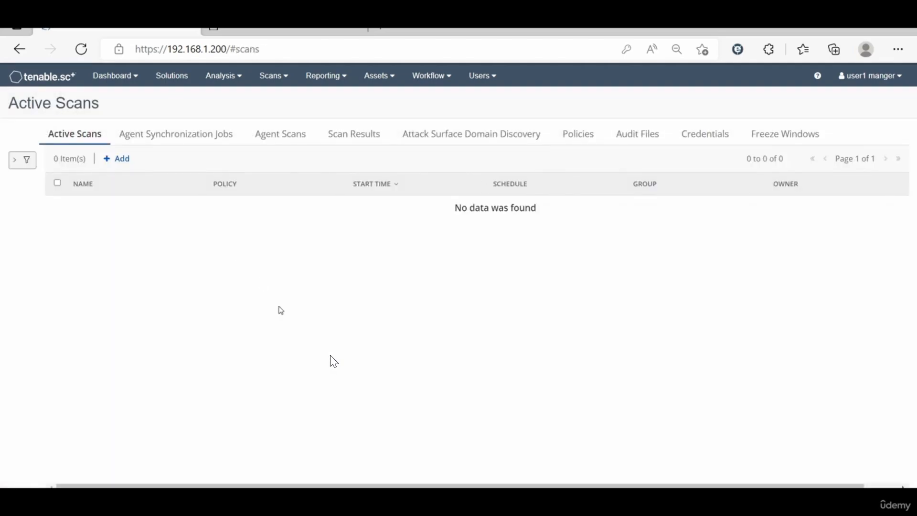
{"action": "left_click", "coordinate": [108, 158]}
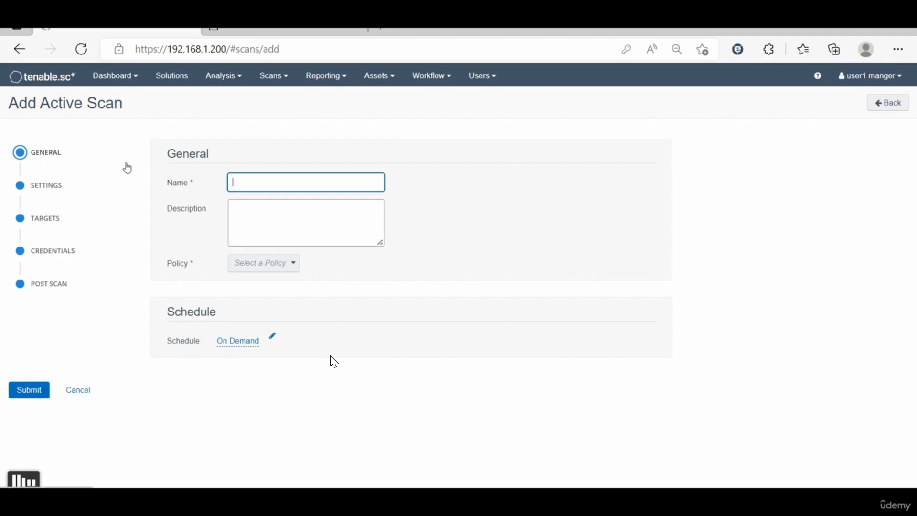
Step: Name the scan Net-Disc and assign it the Host Discovery Scan policy
{"action": "left_click", "coordinate": [264, 184]}
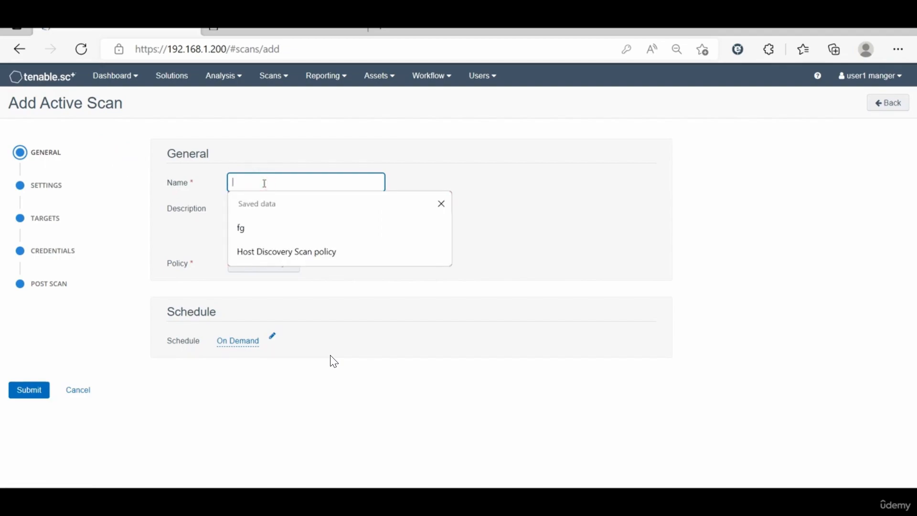
{"action": "type", "text": "M"}
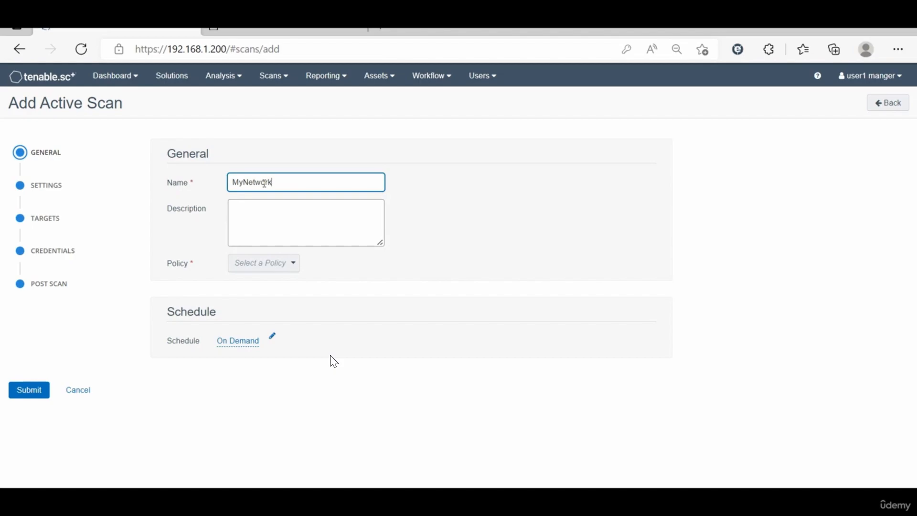
{"action": "type", "text": "yNetwork"}
{"action": "type", "text": "D"}
{"action": "key", "text": "BackSpace"}
{"action": "key", "text": "BackSpace"}
{"action": "key", "text": "BackSpace"}
{"action": "key", "text": "BackSpace"}
{"action": "key", "text": "BackSpace"}
{"action": "key", "text": "BackSpace"}
{"action": "key", "text": "BackSpace"}
{"action": "key", "text": "BackSpace"}
{"action": "key", "text": "BackSpace"}
{"action": "key", "text": "BackSpace"}
{"action": "key", "text": "BackSpace"}
{"action": "key", "text": "BackSpace"}
{"action": "left_click", "coordinate": [264, 217]}
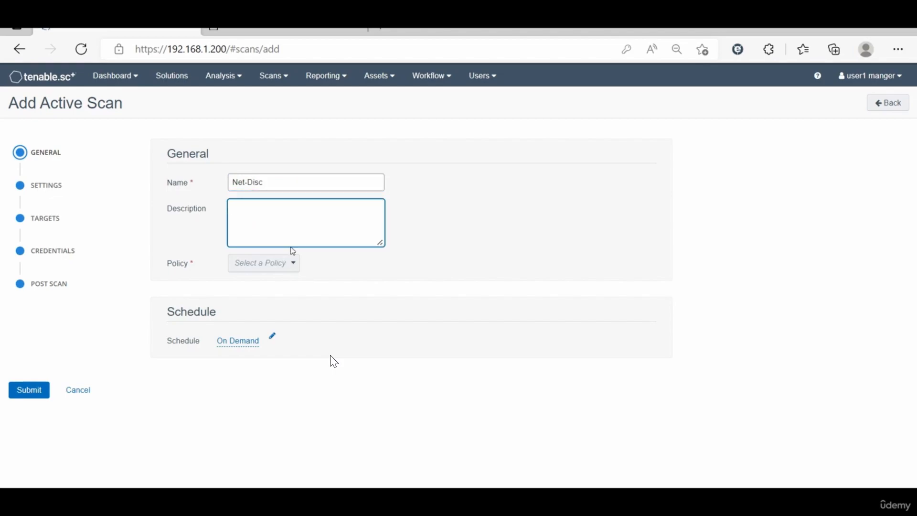
{"action": "left_click", "coordinate": [292, 264]}
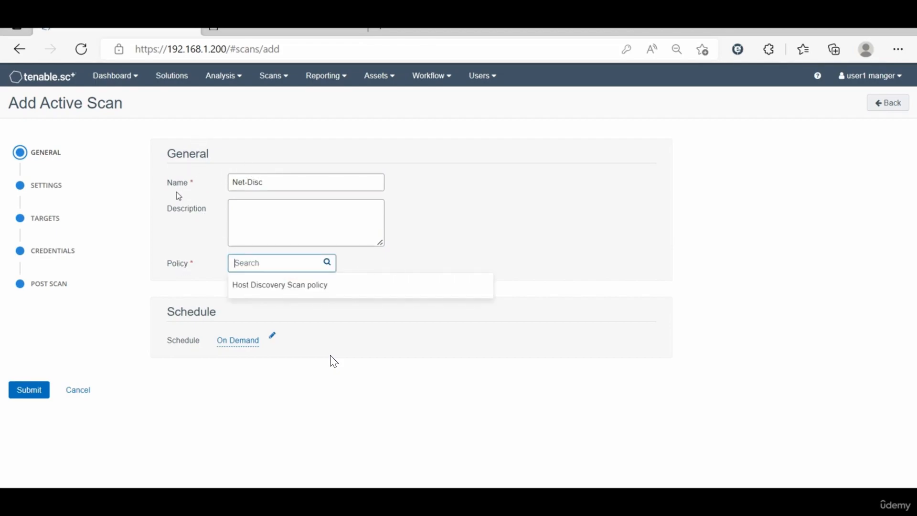
{"action": "left_click", "coordinate": [288, 286]}
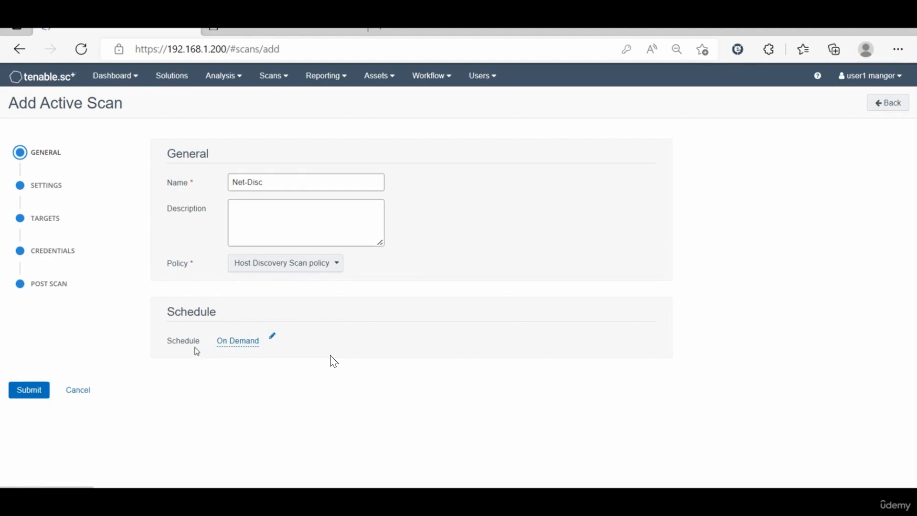
Step: Keep the schedule On Demand after trying Now, Once and Weekly, then continue to Settings
{"action": "left_click", "coordinate": [273, 337]}
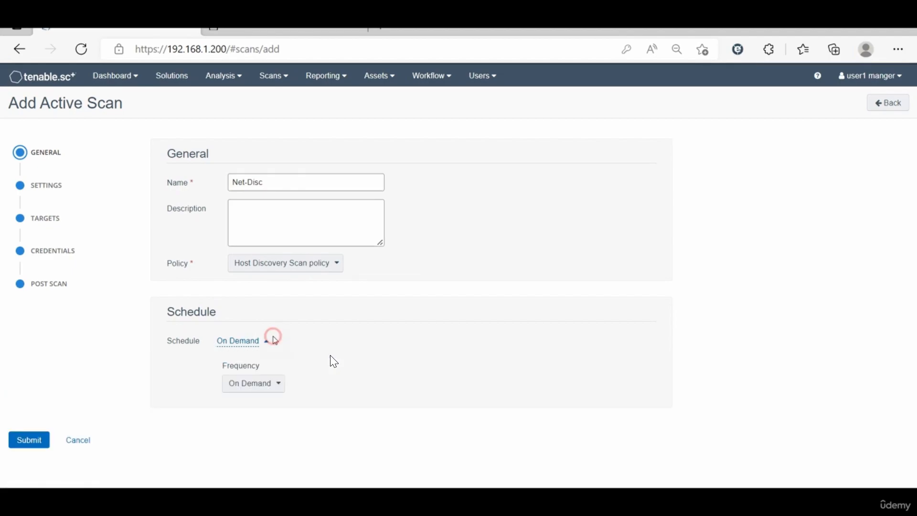
{"action": "left_click", "coordinate": [248, 385]}
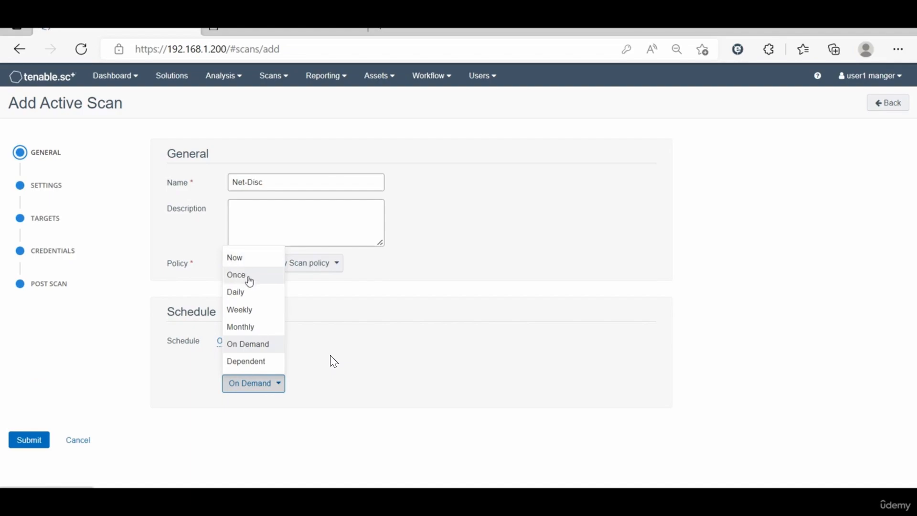
{"action": "left_click", "coordinate": [246, 259]}
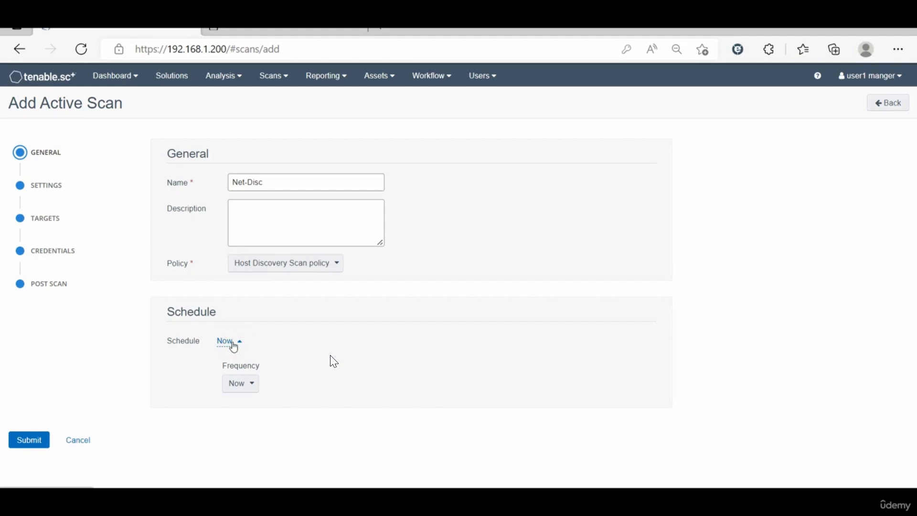
{"action": "left_click", "coordinate": [243, 383]}
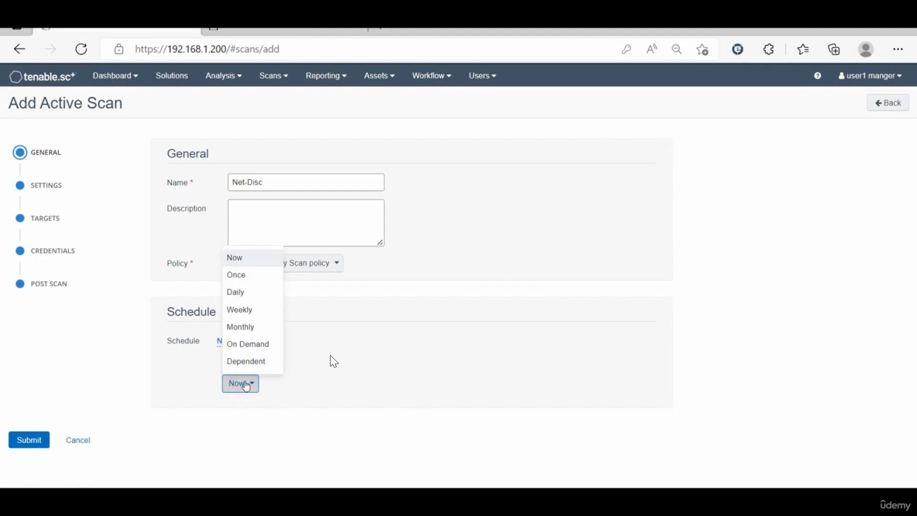
{"action": "left_click", "coordinate": [248, 274]}
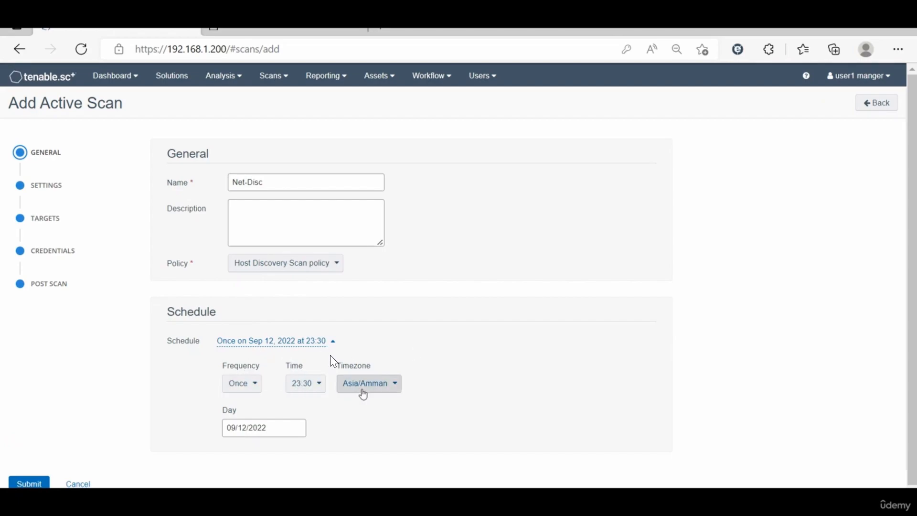
{"action": "left_click", "coordinate": [252, 383]}
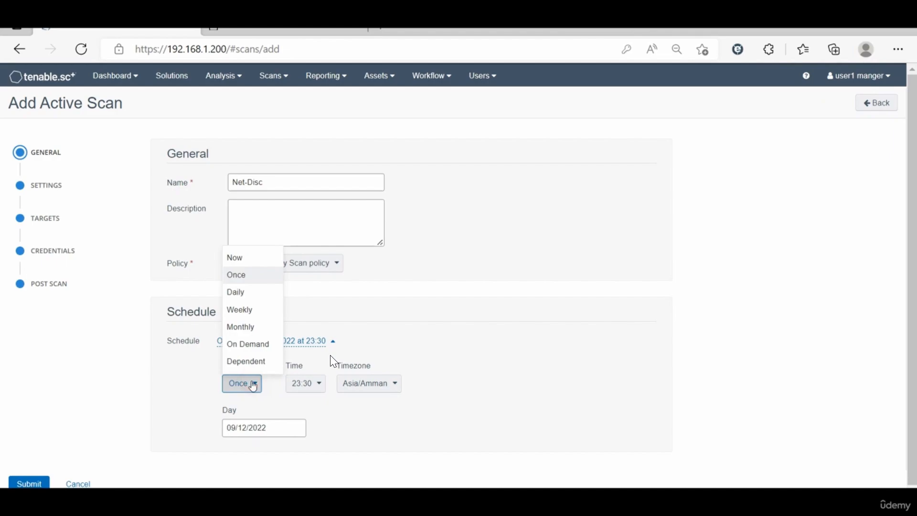
{"action": "left_click", "coordinate": [247, 311]}
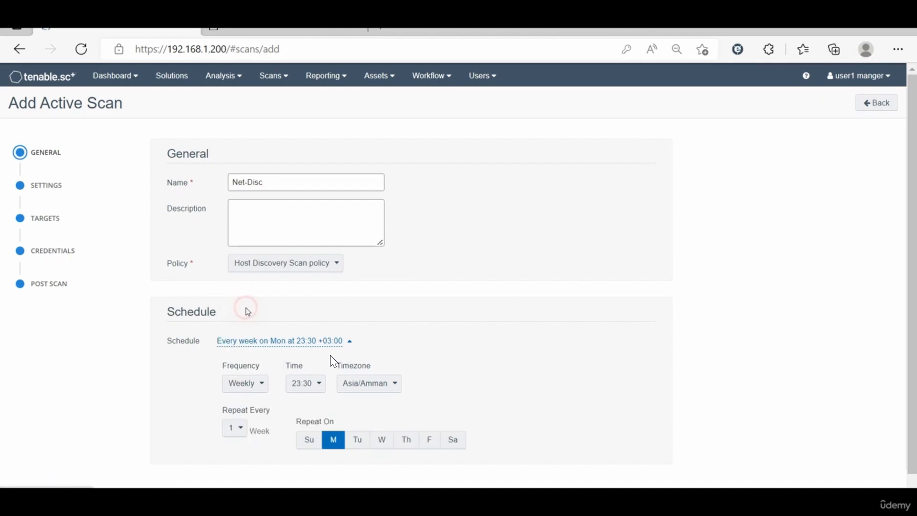
{"action": "left_click", "coordinate": [261, 385]}
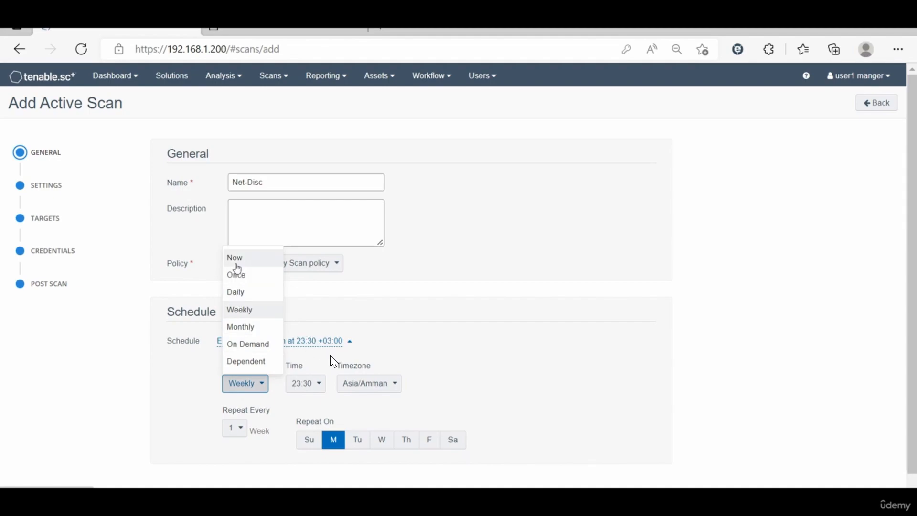
{"action": "left_click", "coordinate": [266, 343]}
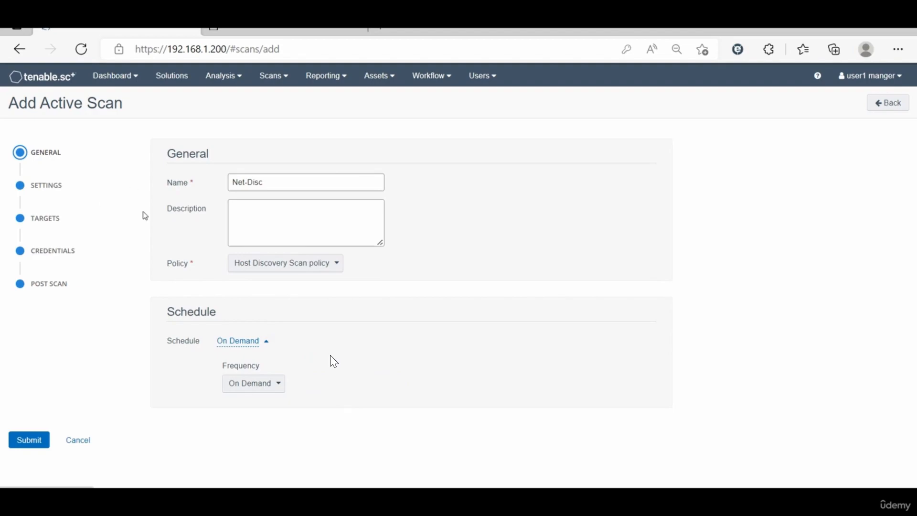
{"action": "left_click", "coordinate": [46, 186]}
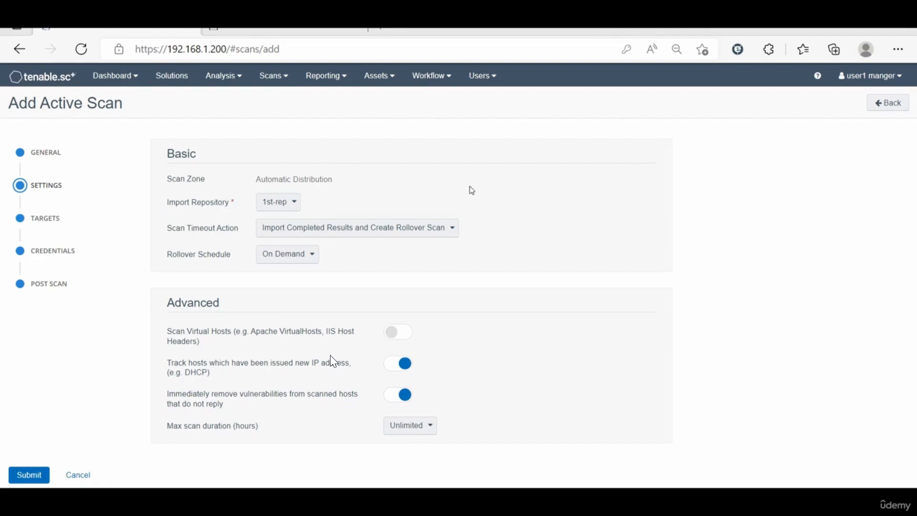
Step: Set the scan timeout action to Discard Results, keeping repository 1st-rep and Unlimited duration
{"action": "left_click", "coordinate": [295, 205]}
{"action": "left_click", "coordinate": [420, 198]}
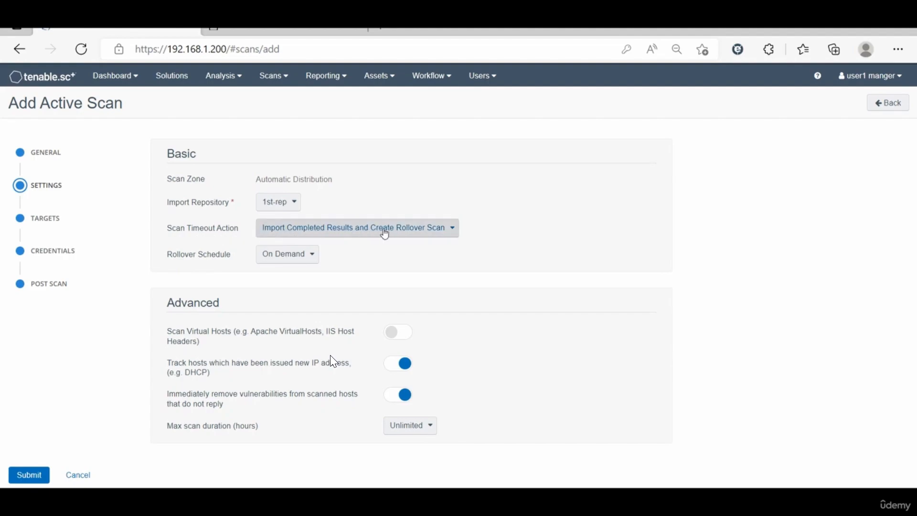
{"action": "left_click", "coordinate": [436, 235]}
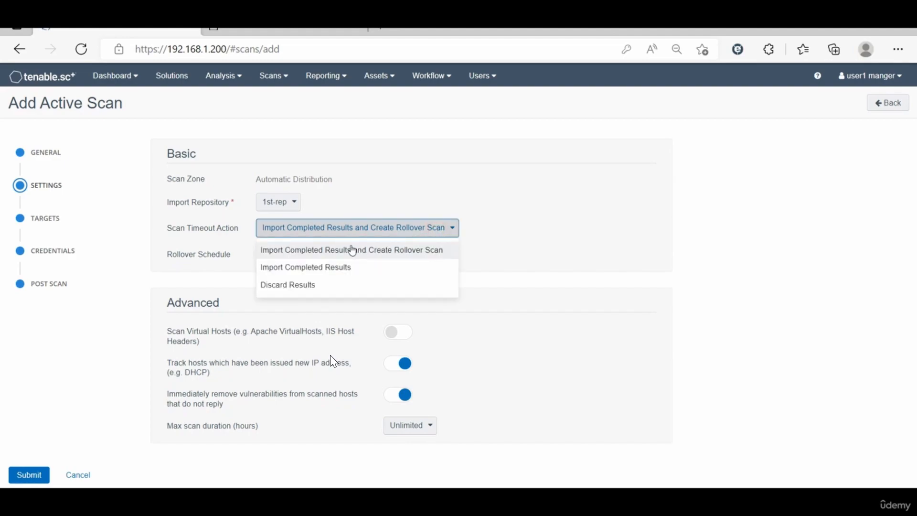
{"action": "left_click", "coordinate": [292, 286]}
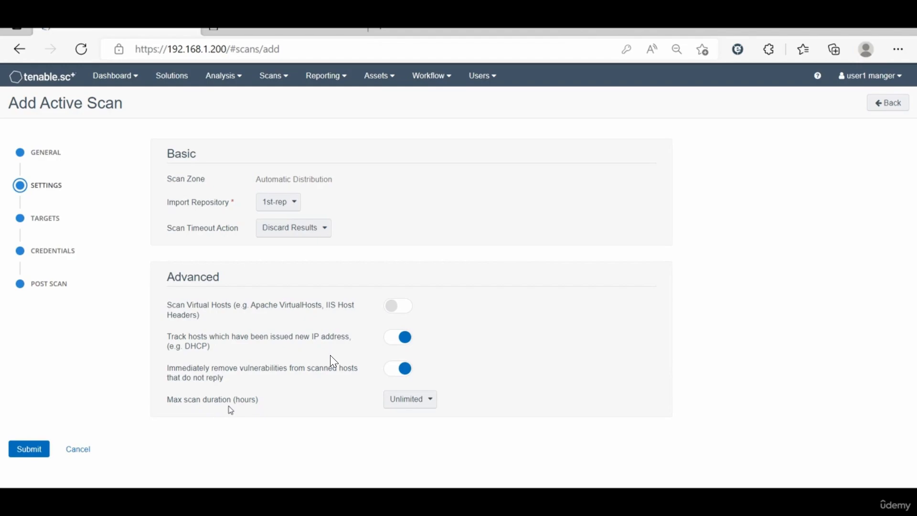
{"action": "left_click", "coordinate": [425, 407]}
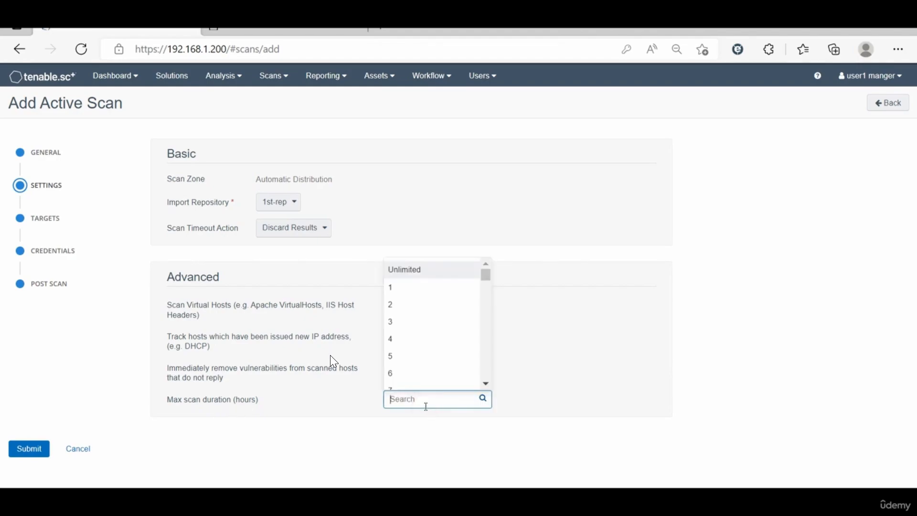
{"action": "left_click", "coordinate": [539, 418]}
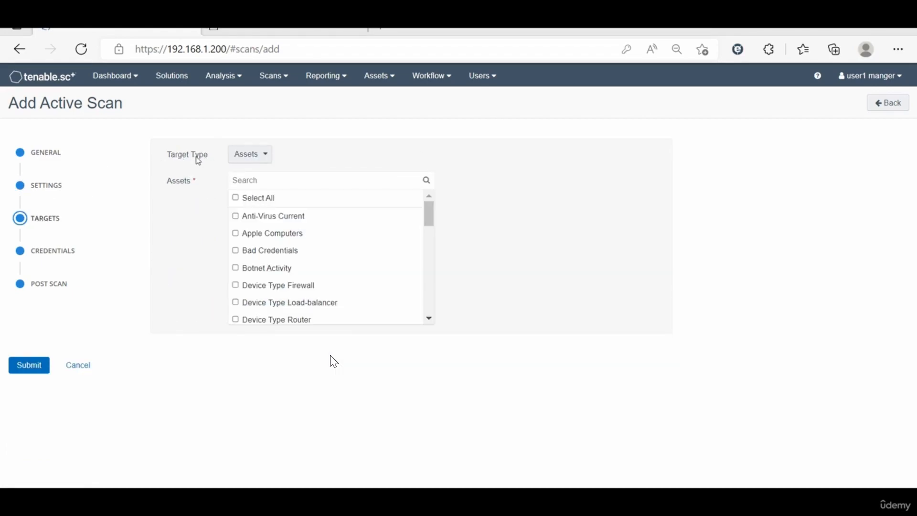
Step: Set the target type to IP / DNS Name after briefly trying Mixed
{"action": "left_click", "coordinate": [265, 156]}
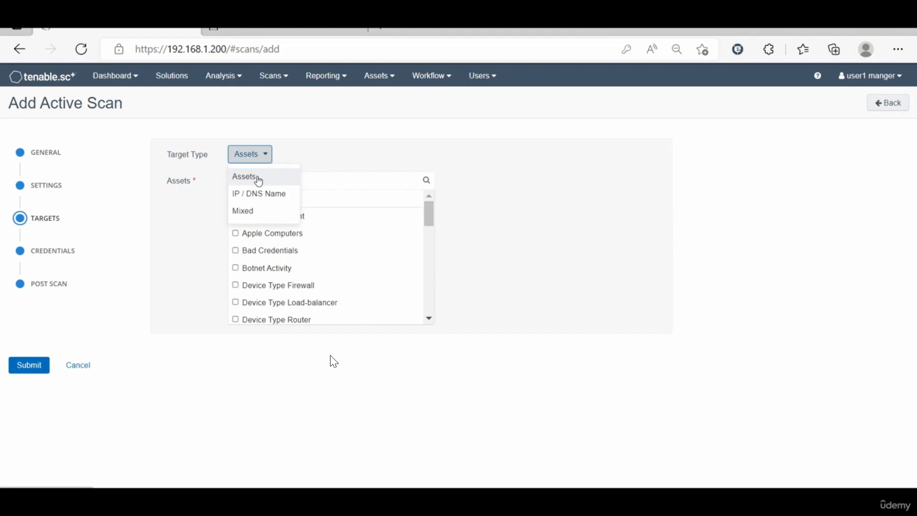
{"action": "left_click", "coordinate": [339, 152]}
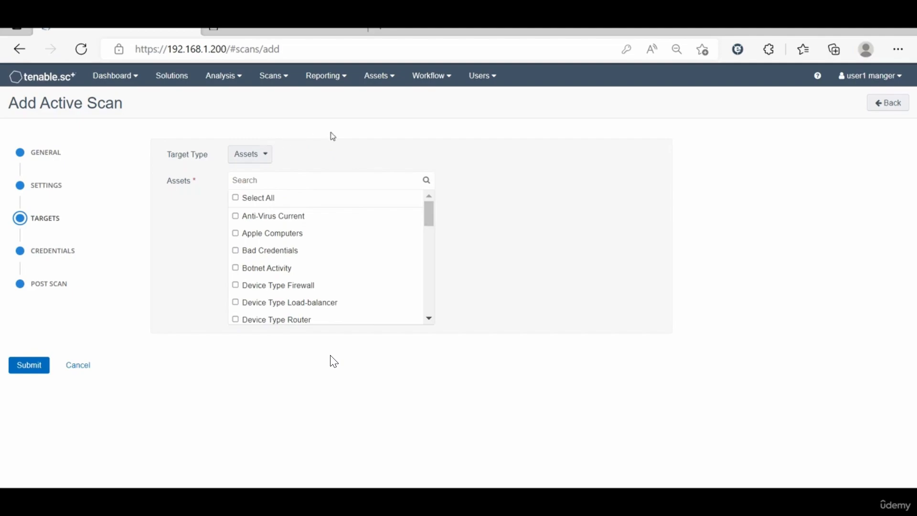
{"action": "left_click", "coordinate": [271, 159]}
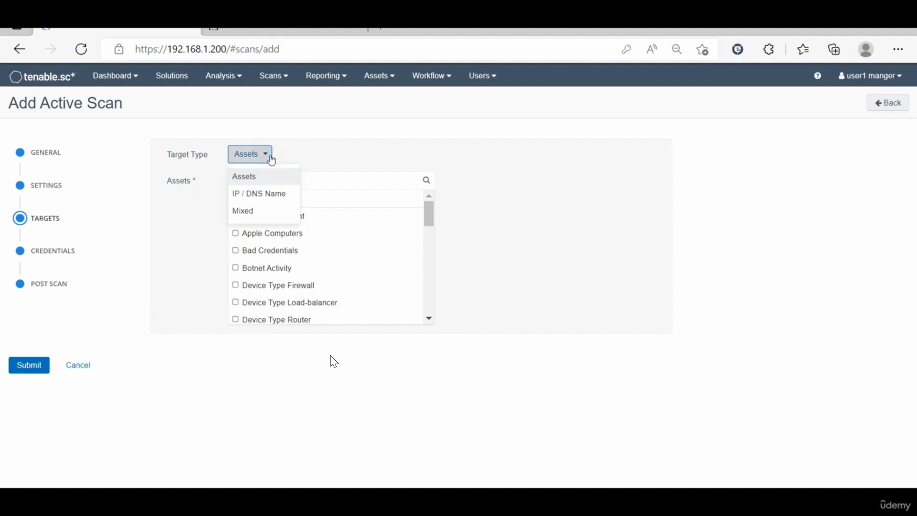
{"action": "left_click", "coordinate": [251, 195]}
{"action": "left_click", "coordinate": [310, 193]}
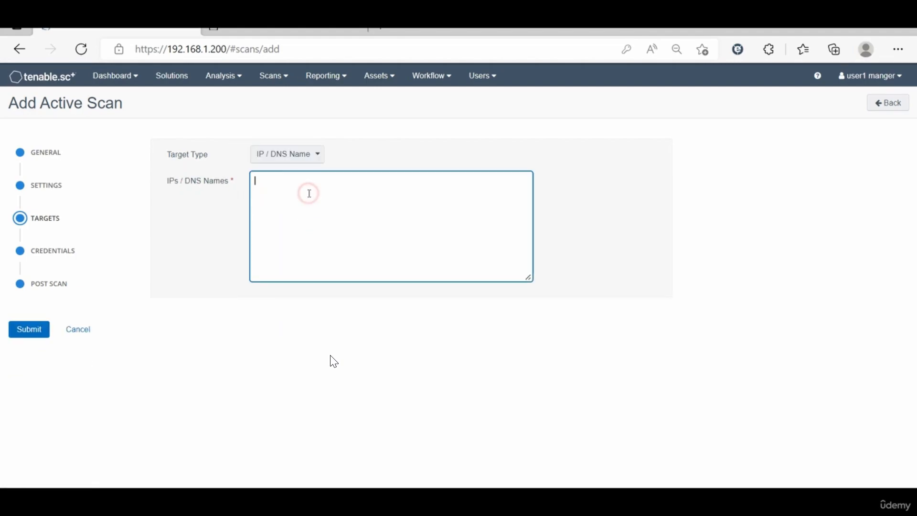
{"action": "left_click", "coordinate": [316, 158]}
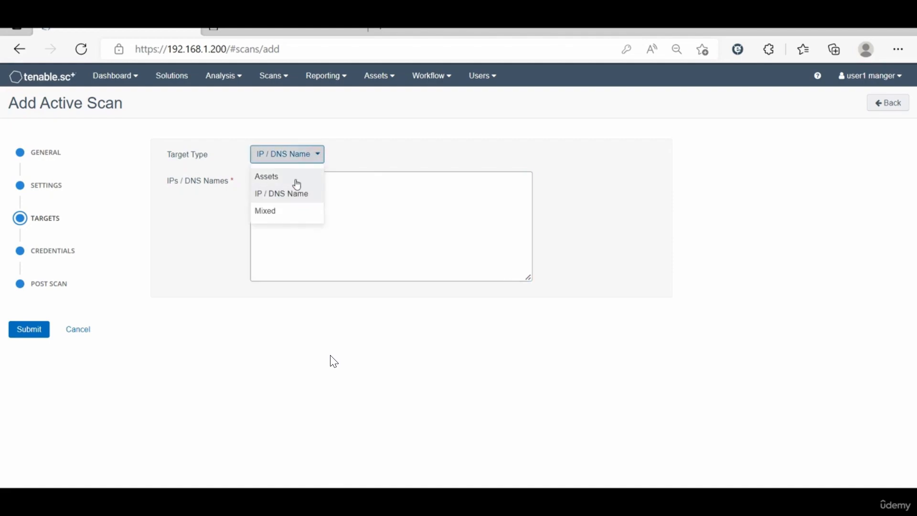
{"action": "left_click", "coordinate": [273, 211]}
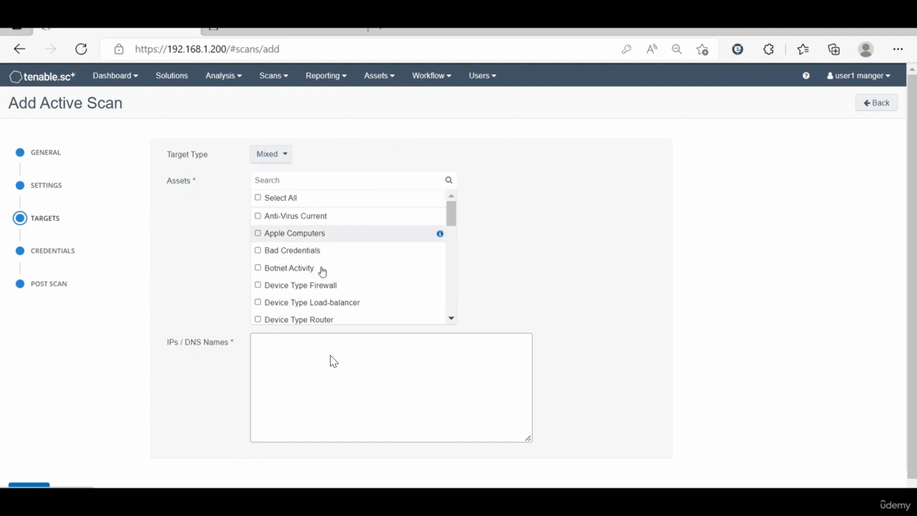
{"action": "left_click", "coordinate": [278, 154]}
{"action": "left_click", "coordinate": [271, 198]}
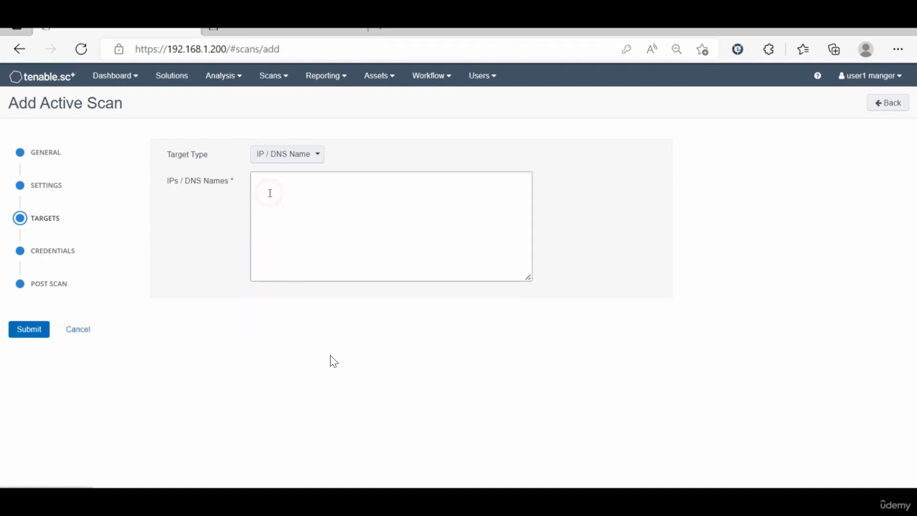
Step: Enter 192.168.1.100-192.168.1.200 as the scan's IP targets
{"action": "left_click", "coordinate": [270, 193]}
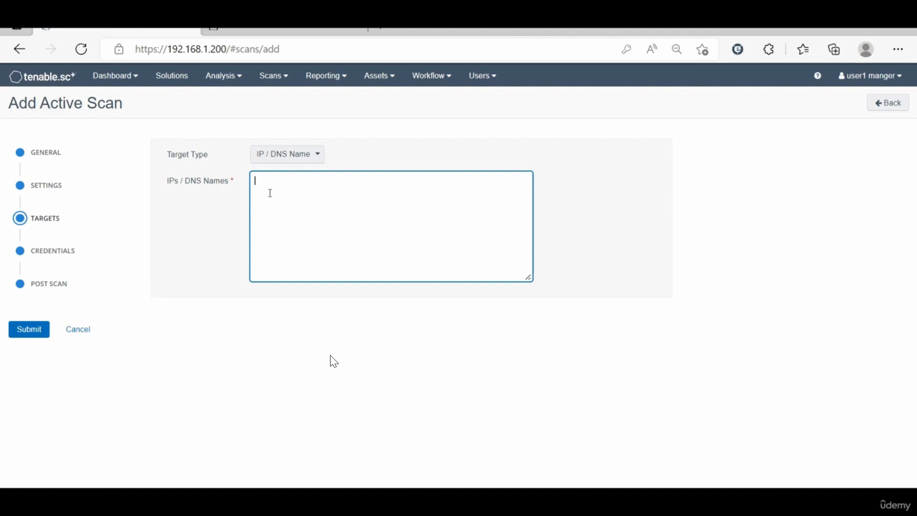
{"action": "type", "text": "92.168.1.100-192.168.1.200"}
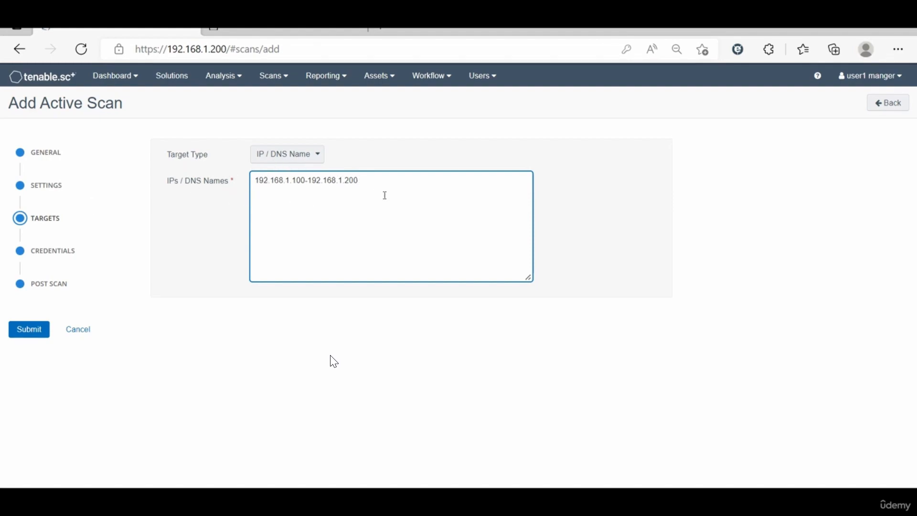
Step: Leave the scan without credentials, discarding the empty credential entry
{"action": "left_click", "coordinate": [53, 253]}
{"action": "left_click", "coordinate": [219, 187]}
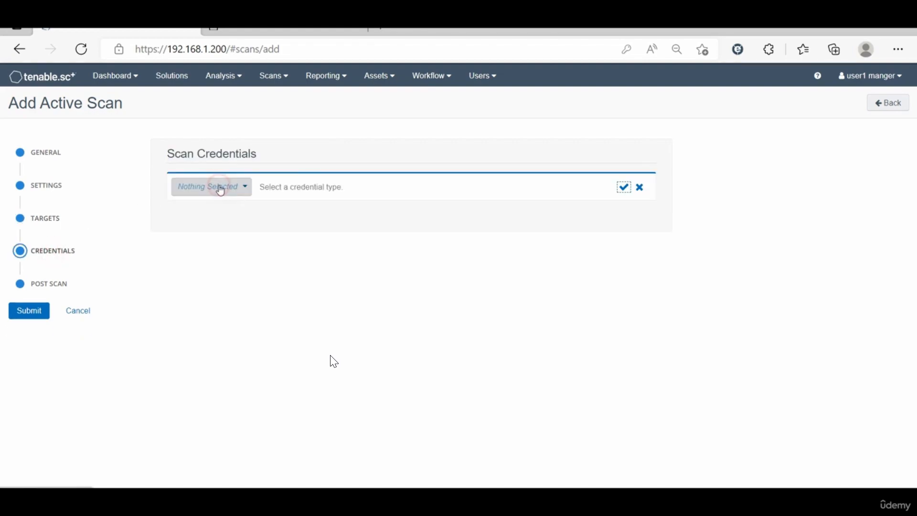
{"action": "left_click", "coordinate": [244, 186]}
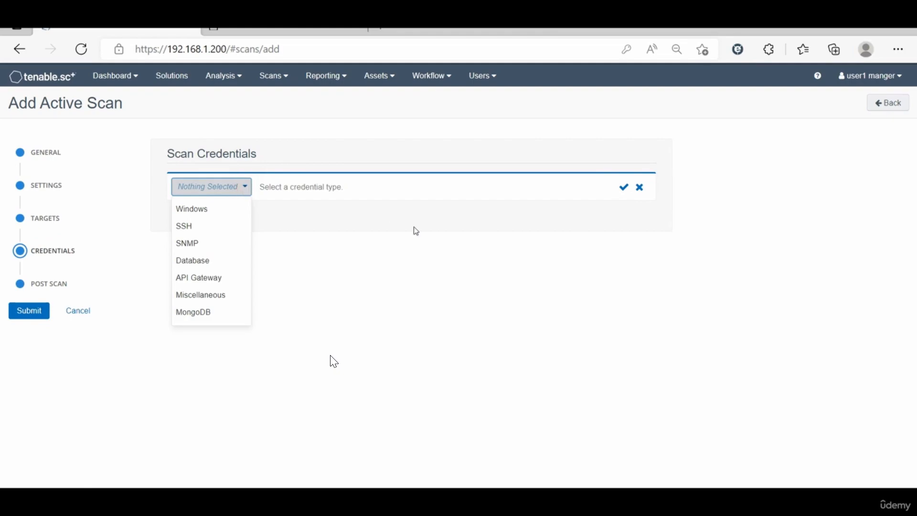
{"action": "left_click", "coordinate": [424, 236]}
{"action": "left_click", "coordinate": [640, 187]}
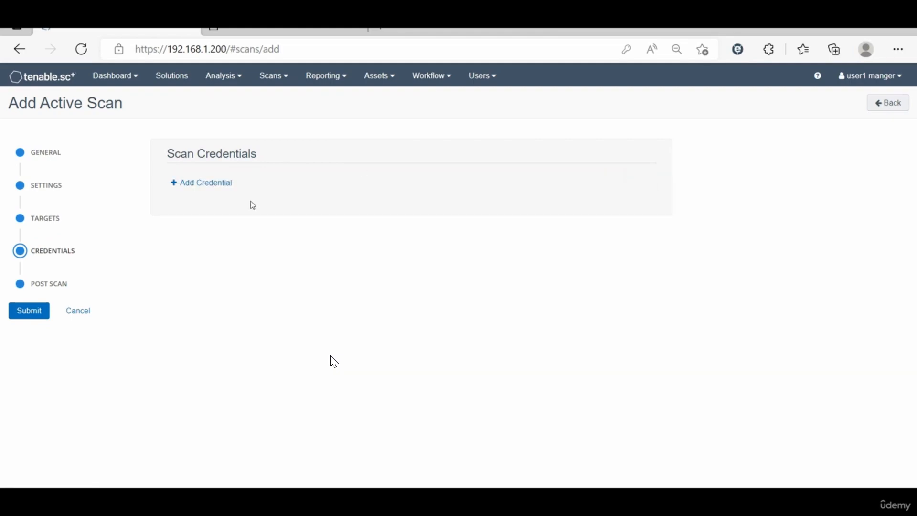
Step: Skip post-scan reports and submit the Net-Disc scan
{"action": "left_click", "coordinate": [50, 284]}
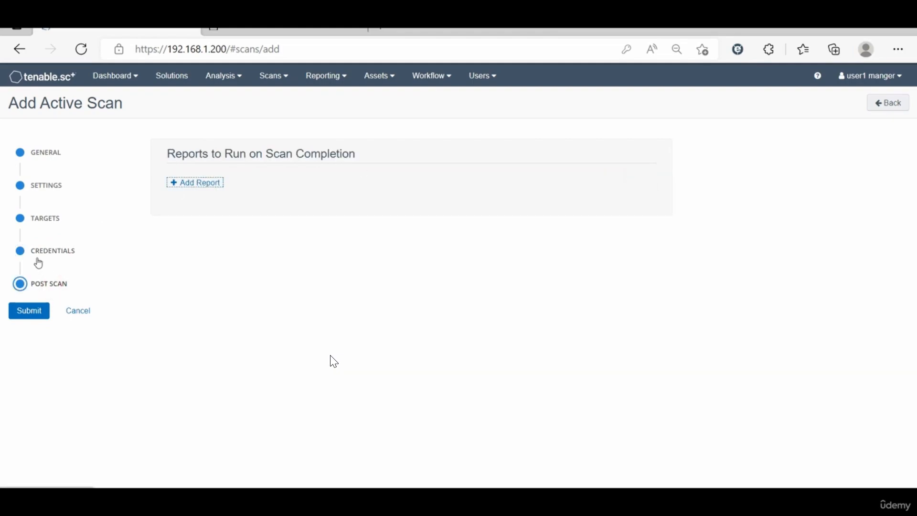
{"action": "left_click", "coordinate": [204, 184]}
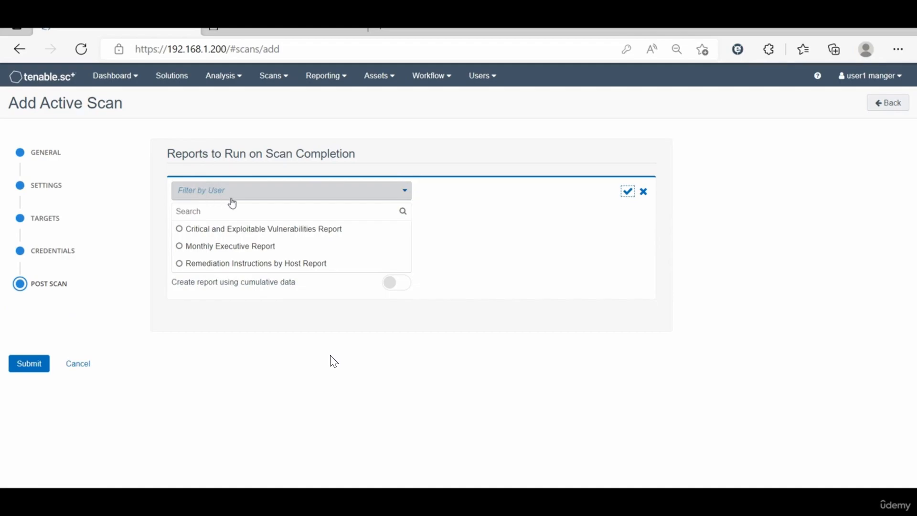
{"action": "left_click", "coordinate": [643, 193]}
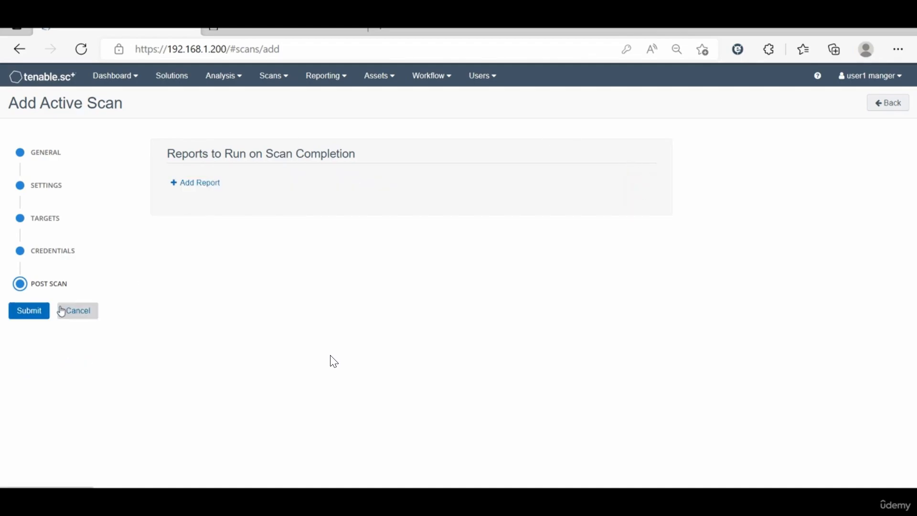
{"action": "left_click", "coordinate": [32, 319]}
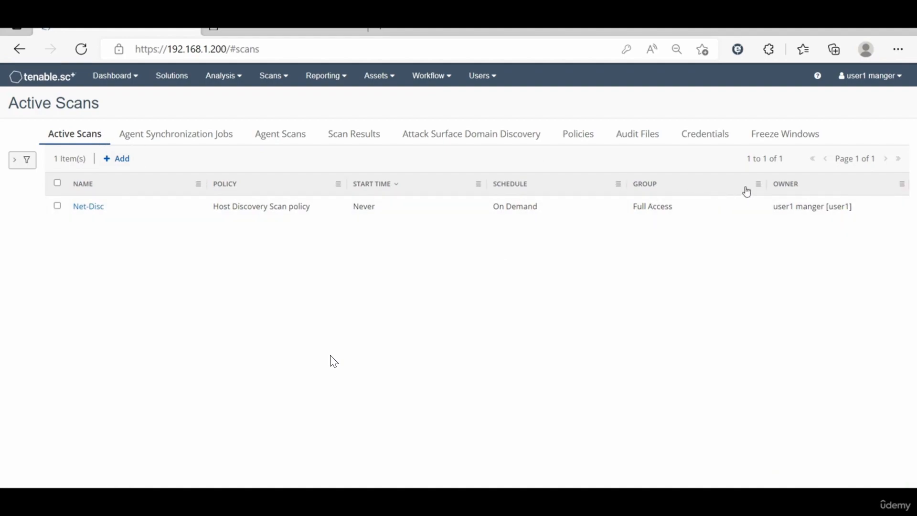
Step: Review the Net-Disc scan settings without changes, then select the Net-Disc scan
{"action": "left_click", "coordinate": [582, 215]}
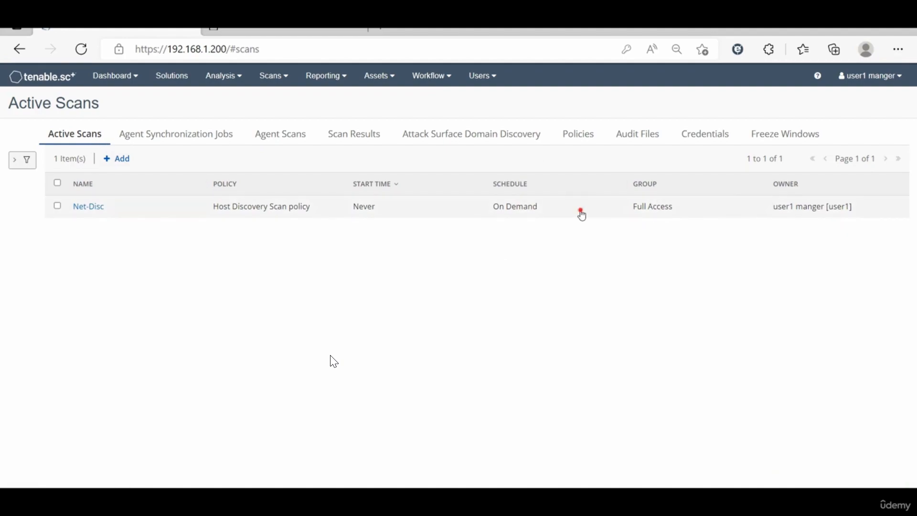
{"action": "left_click", "coordinate": [78, 390]}
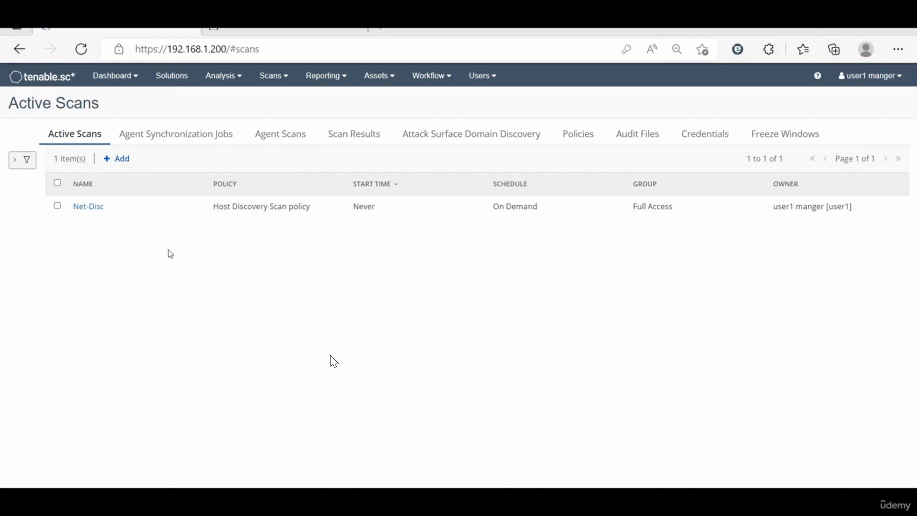
{"action": "left_click", "coordinate": [57, 207]}
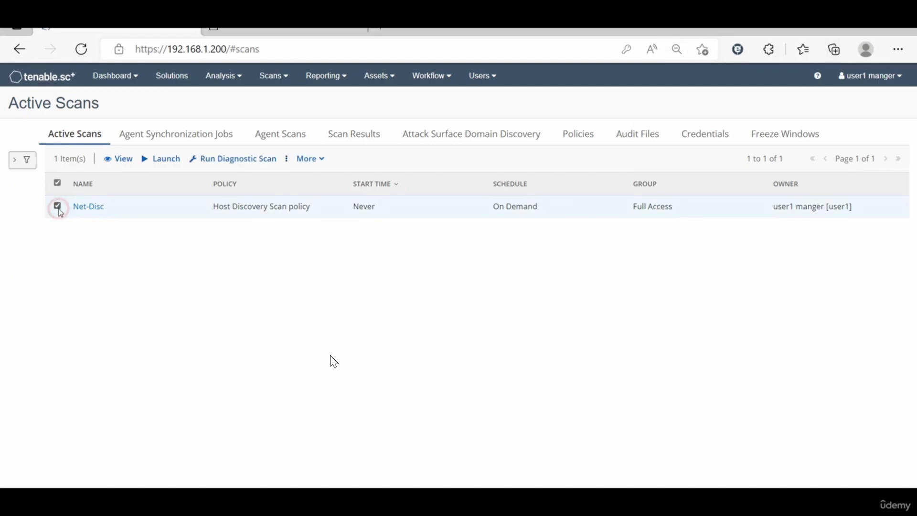
{"action": "left_click", "coordinate": [57, 182]}
Step: Launch the Net-Disc scan and view it in Scan Results with status Error
{"action": "left_click", "coordinate": [319, 164]}
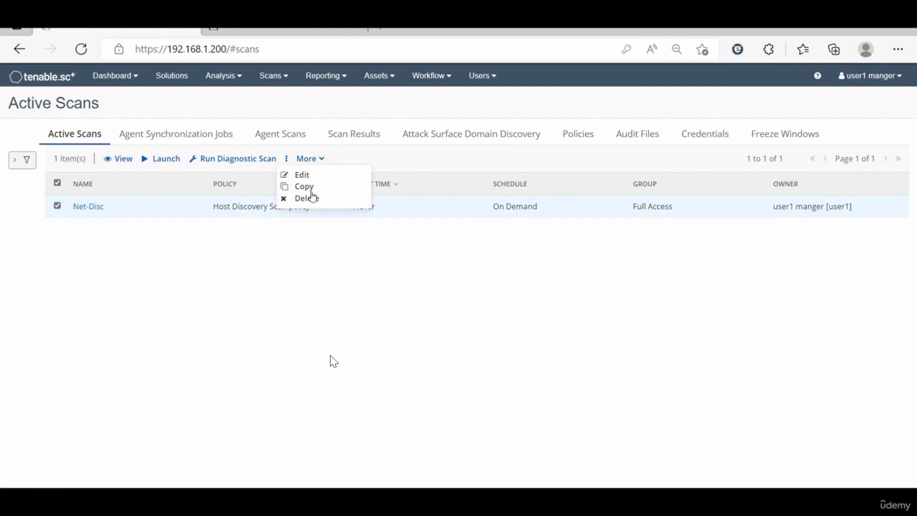
{"action": "left_click", "coordinate": [481, 291]}
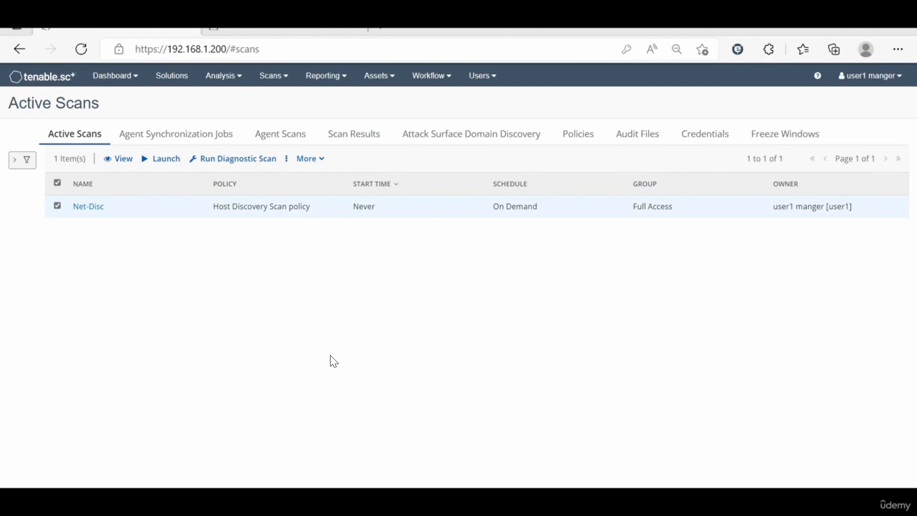
{"action": "left_click", "coordinate": [155, 162]}
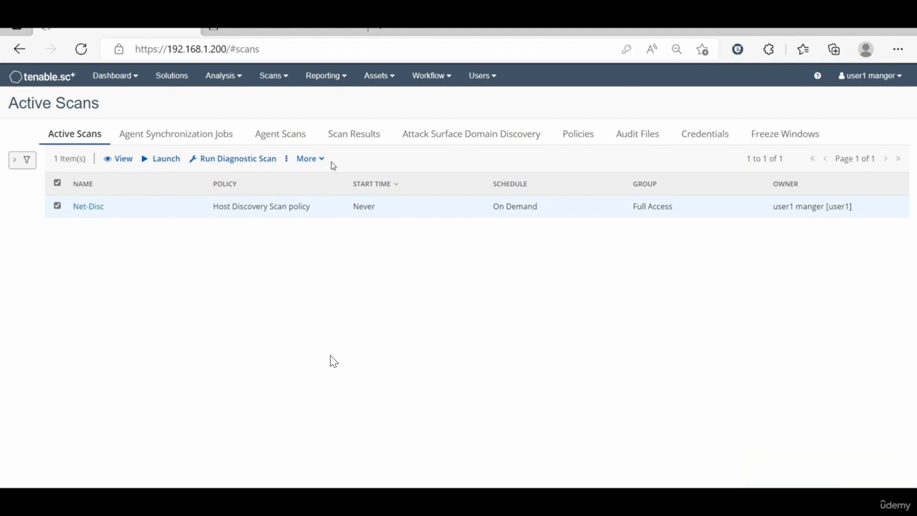
{"action": "left_click", "coordinate": [363, 142]}
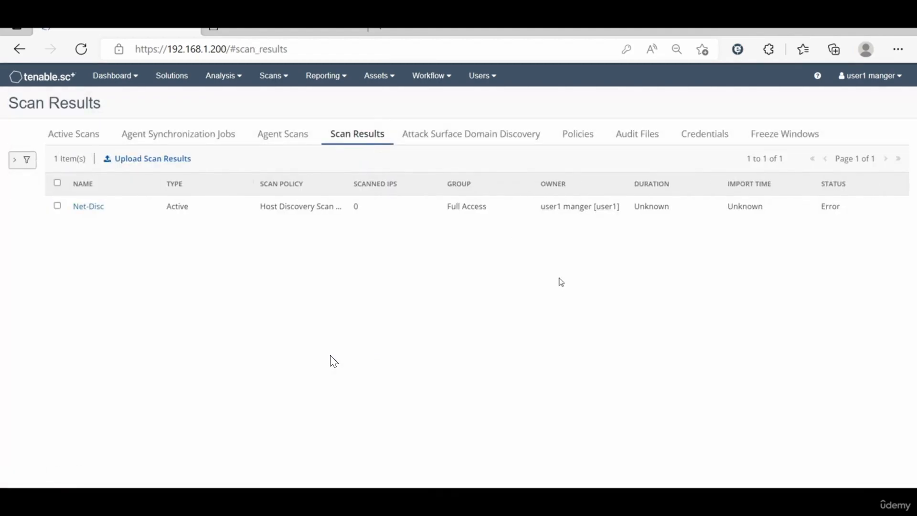
{"action": "left_click", "coordinate": [572, 132]}
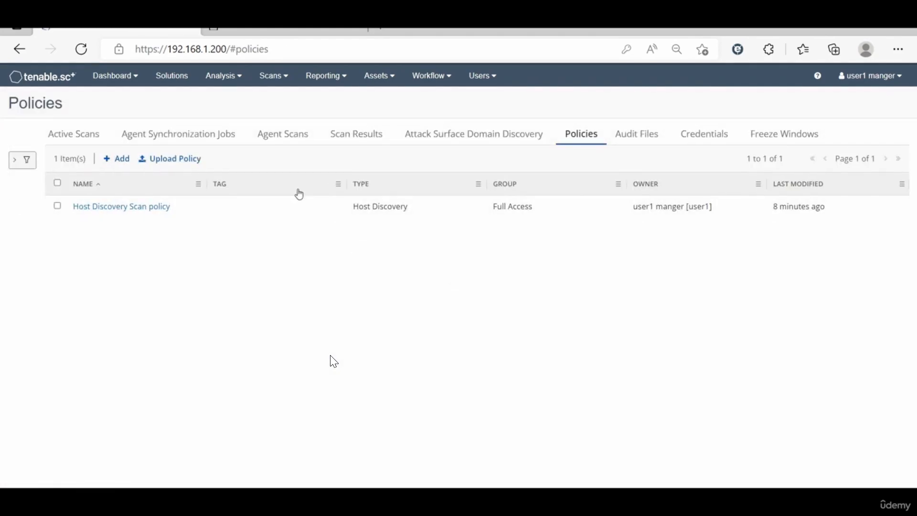
{"action": "left_click", "coordinate": [74, 136]}
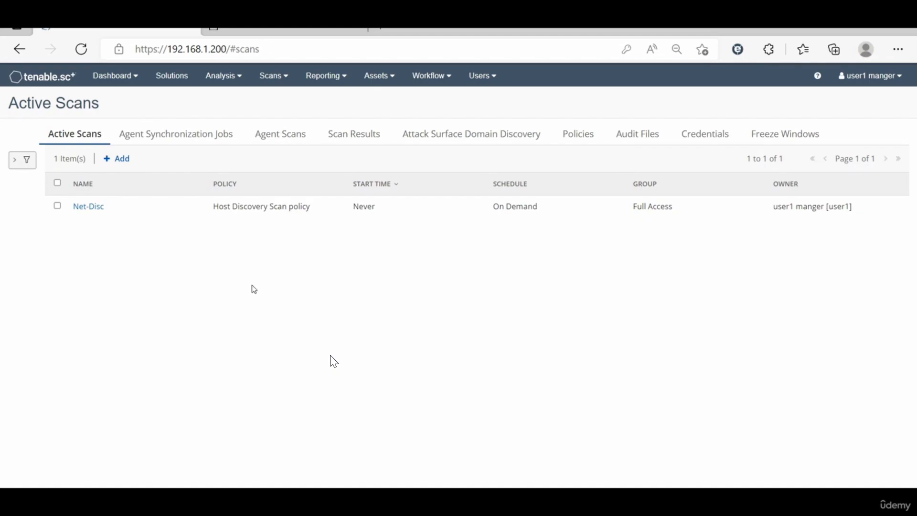
{"action": "left_click", "coordinate": [342, 137]}
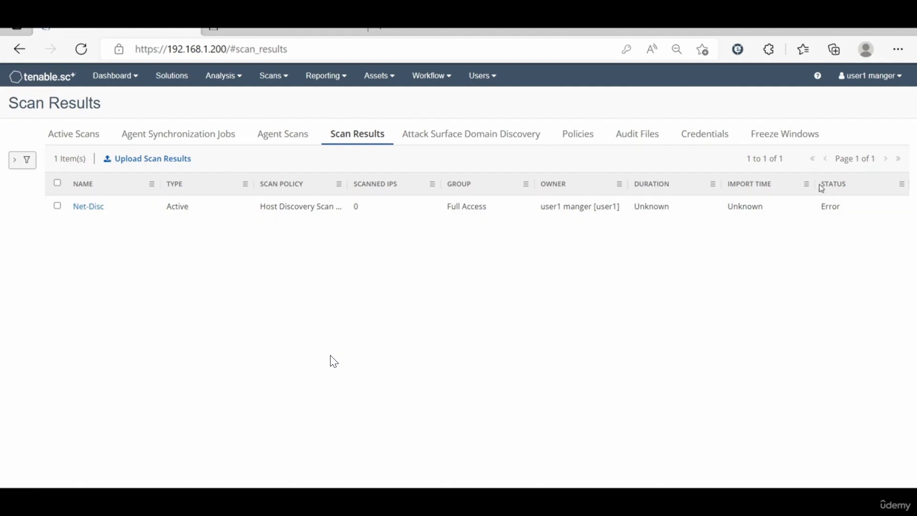
Step: Inspect the Net-Disc error: 'Scan IPs are not within your accessible range', no results imported
{"action": "left_click", "coordinate": [832, 211]}
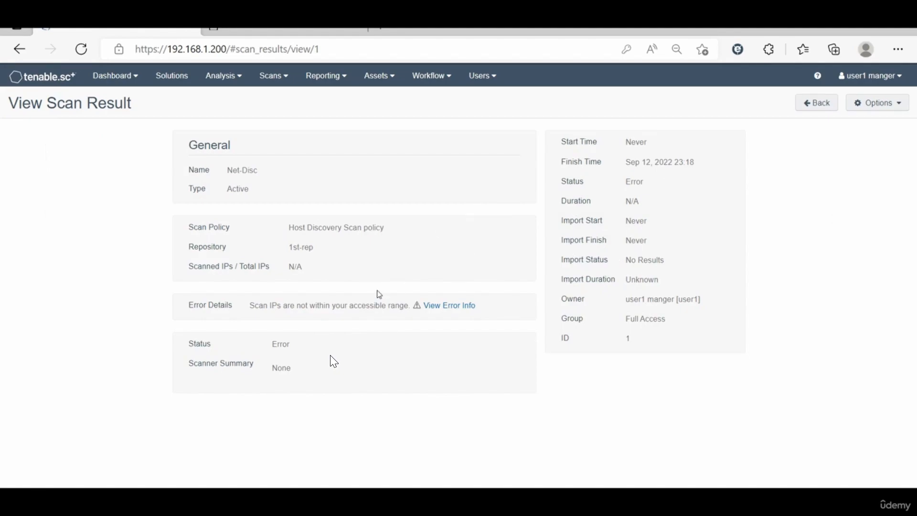
{"action": "left_click", "coordinate": [455, 306]}
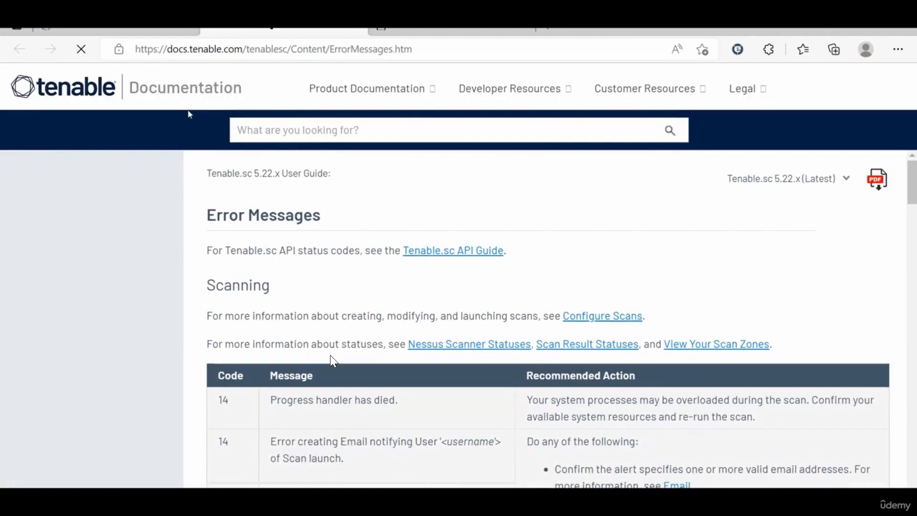
{"action": "left_click", "coordinate": [132, 31]}
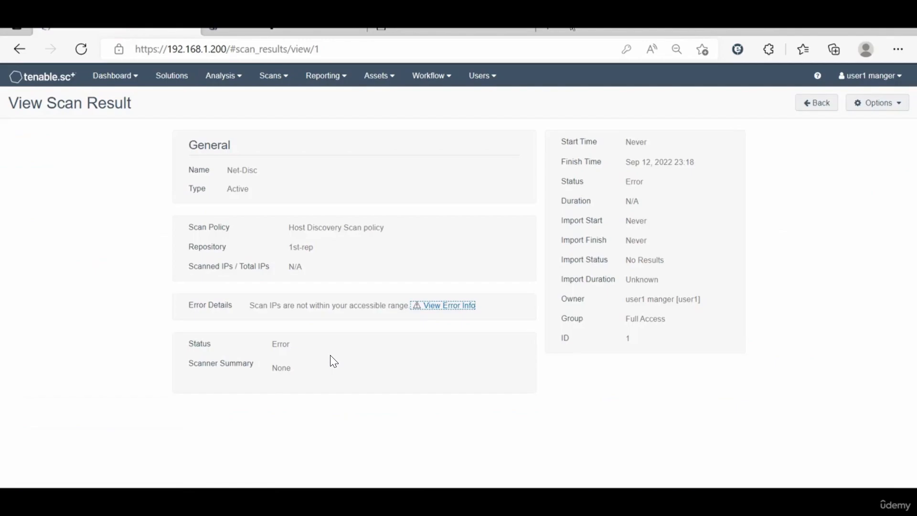